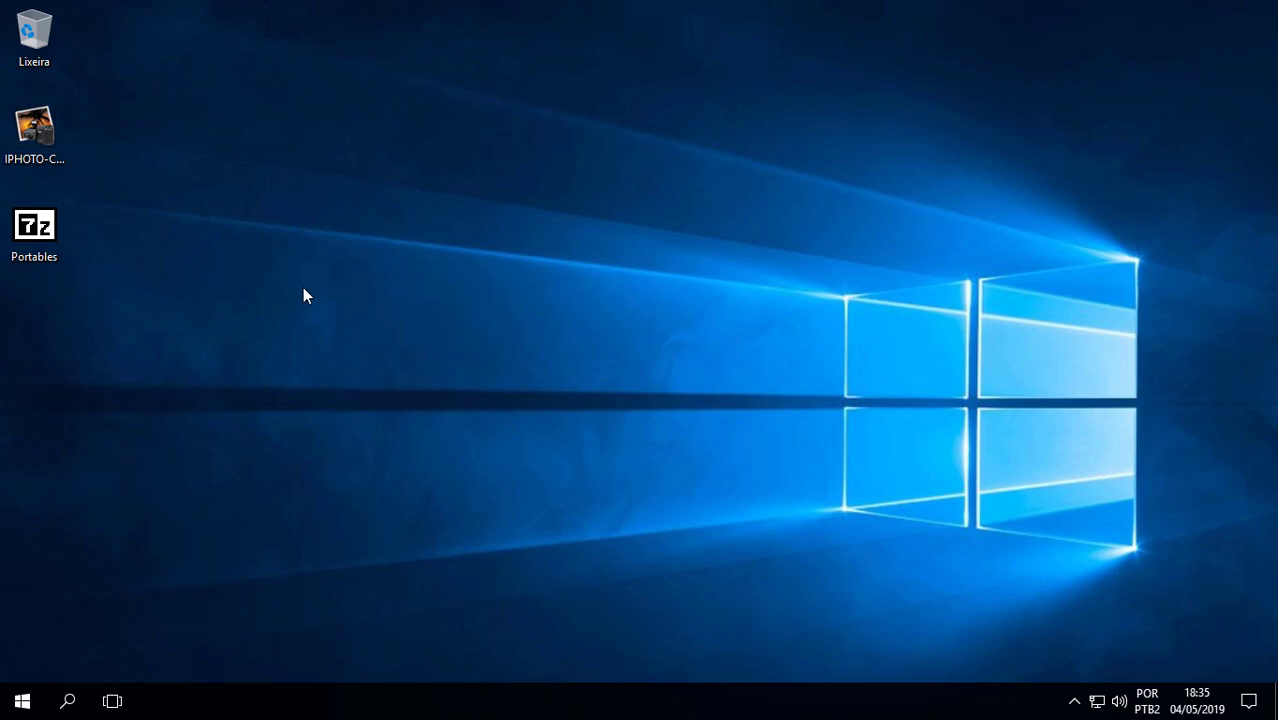
- Extract the Portables self-extracting archive to the desktop
left_click(20, 697)
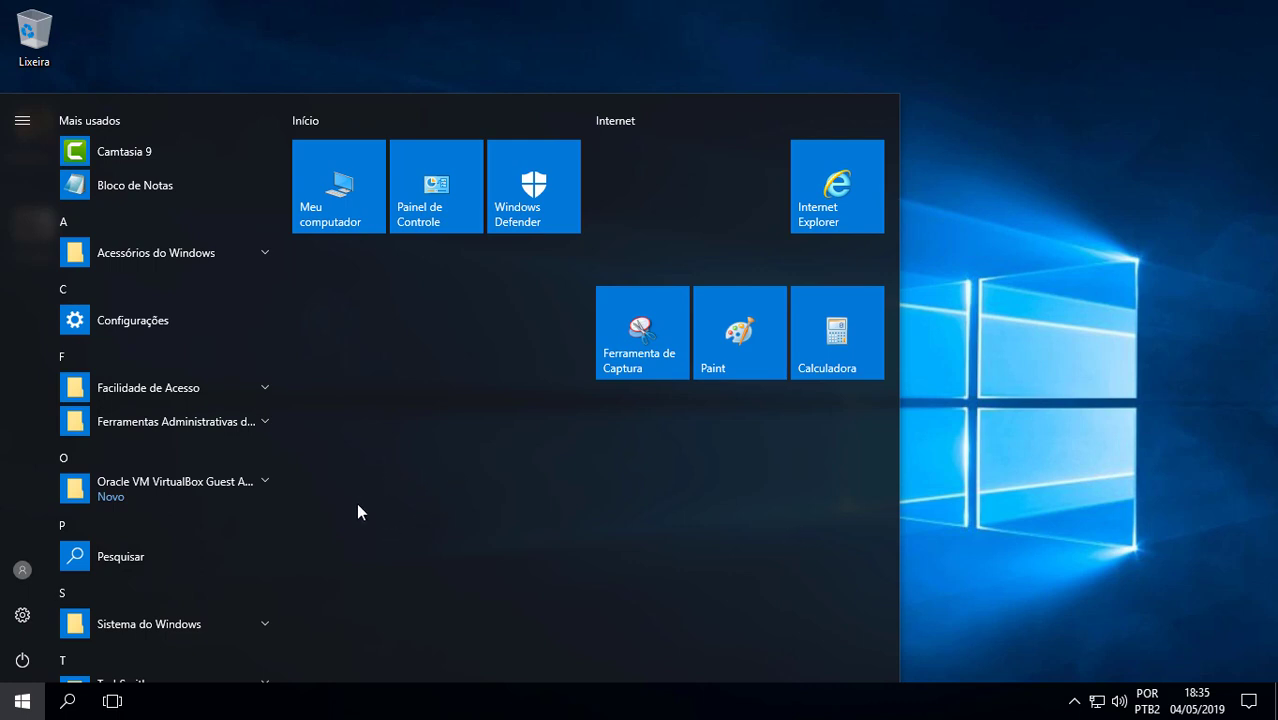
key("Escape")
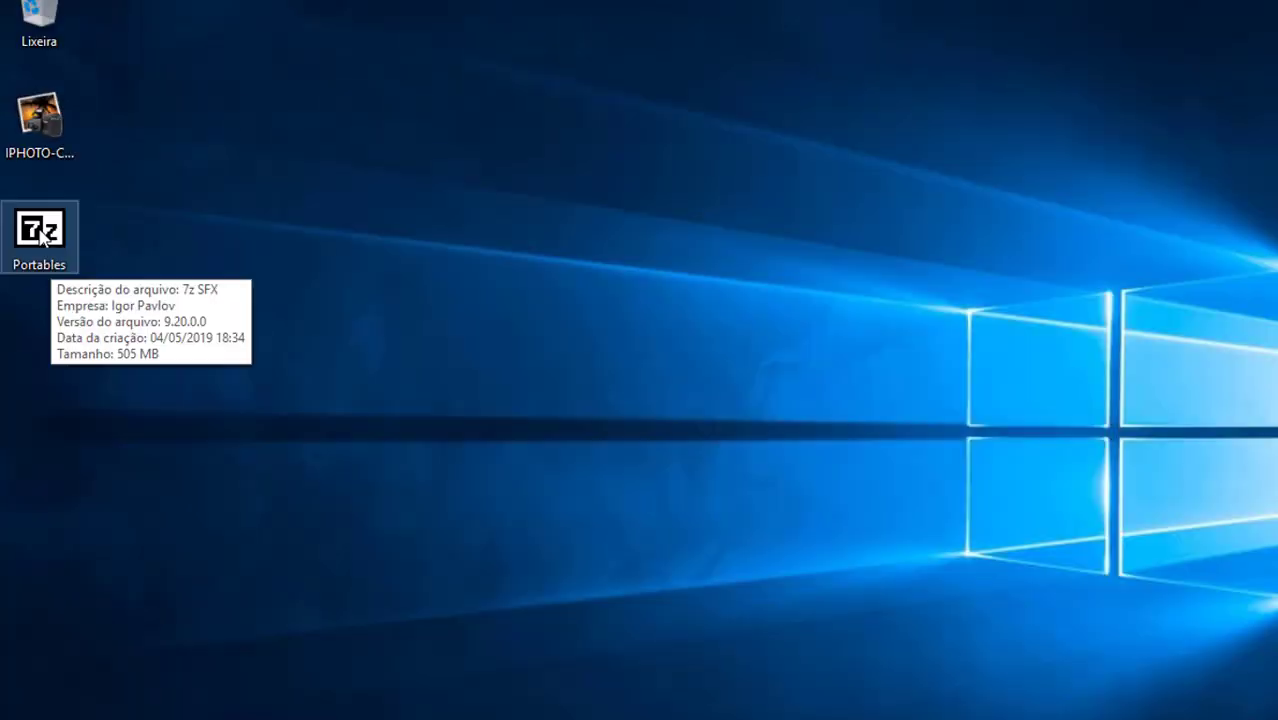
double_click(165, 335)
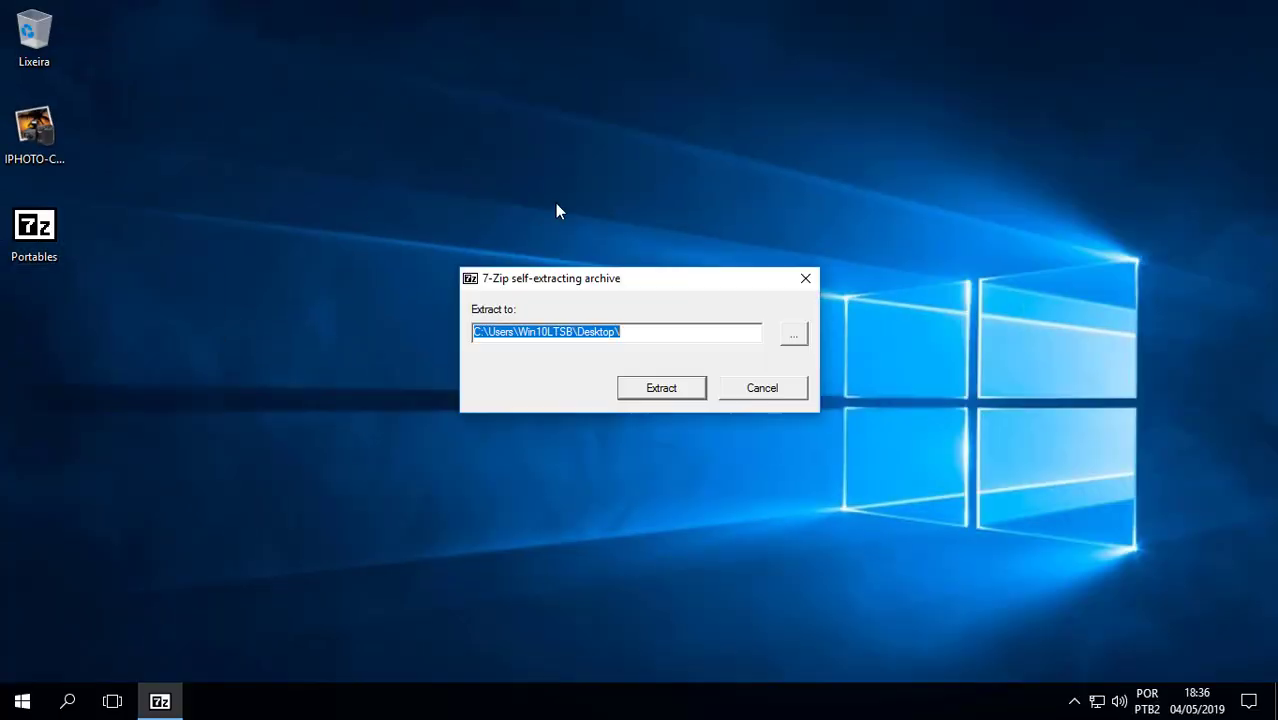
left_click(653, 391)
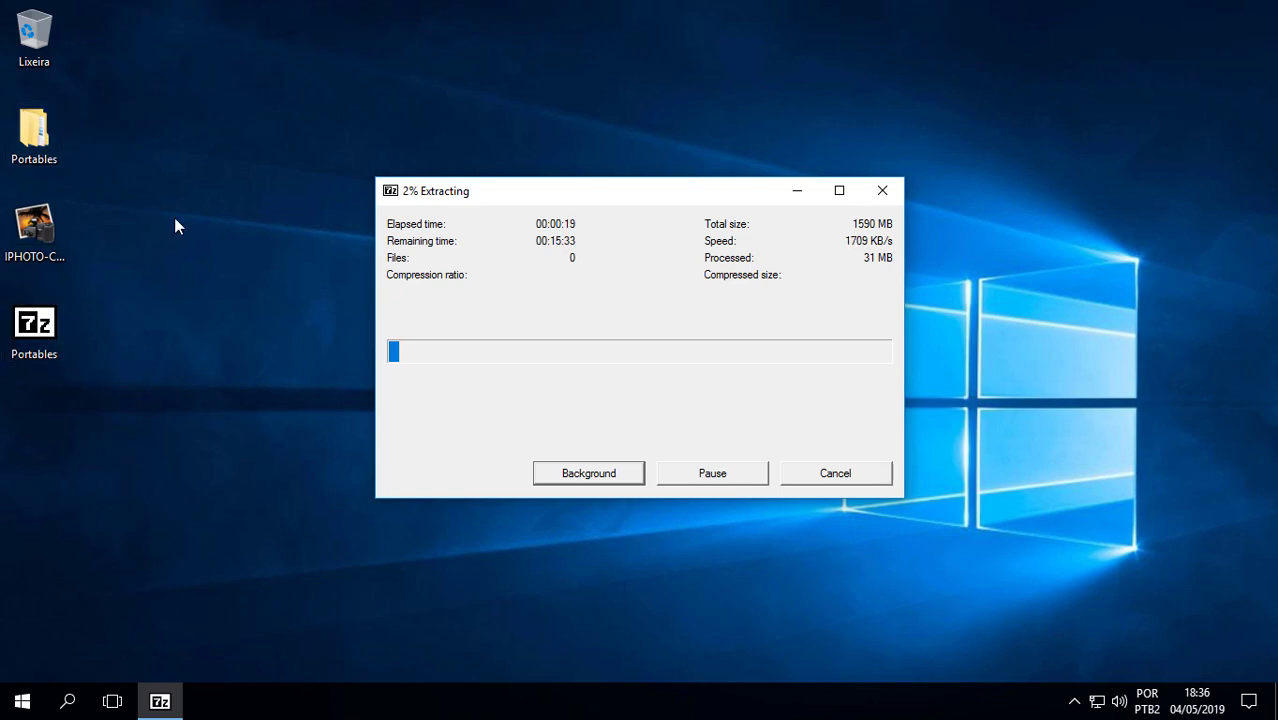
left_click(50, 329)
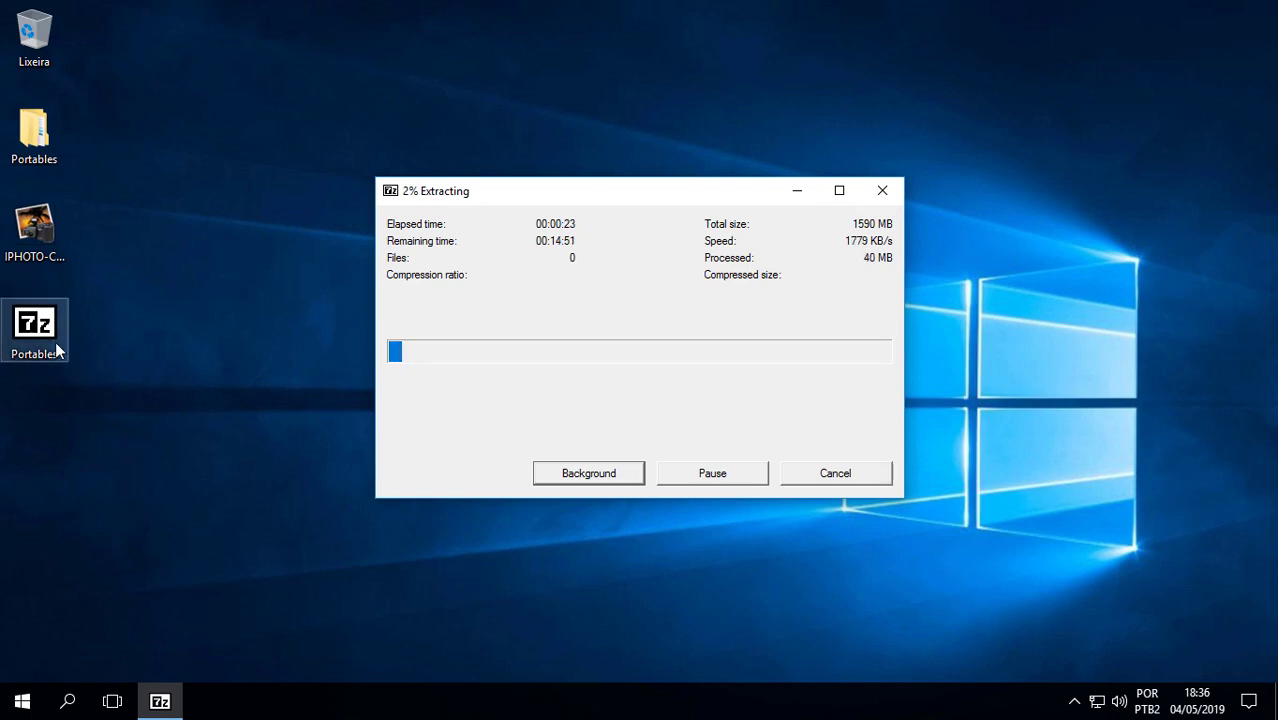
left_click(47, 147)
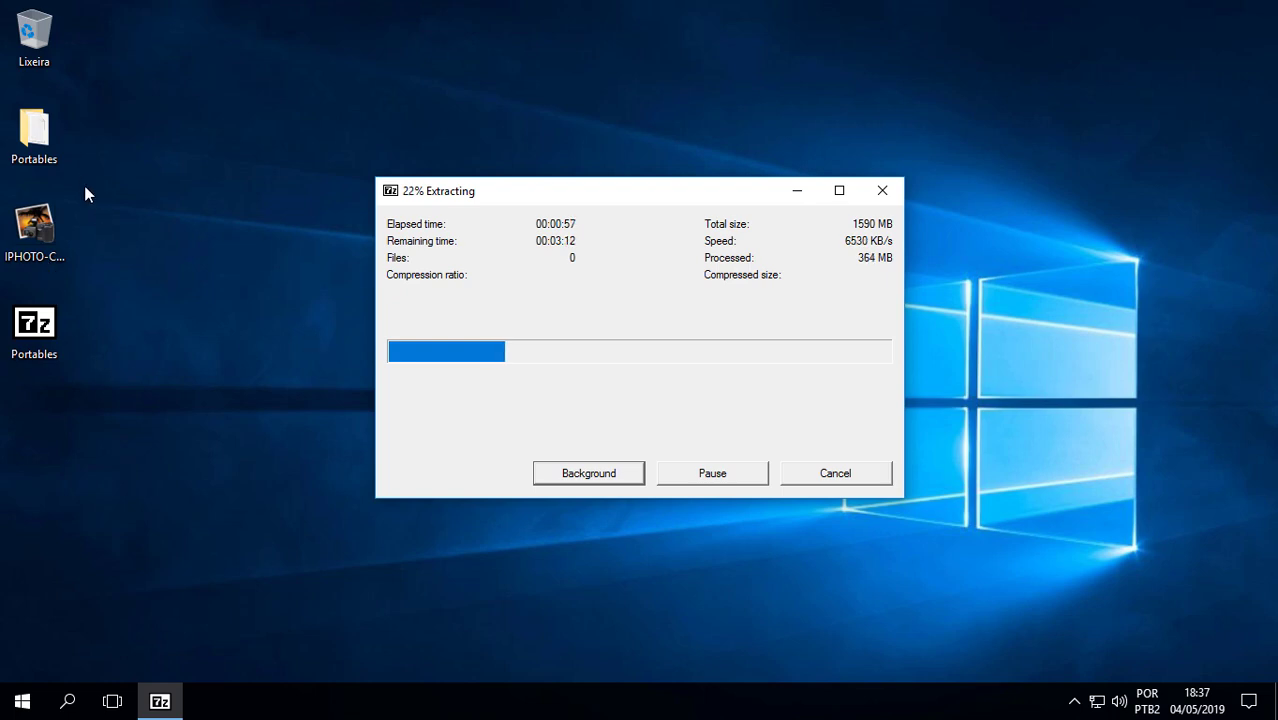
- Open the root of Disco Local (C:) and look over the folders it contains
key("super")
left_click(345, 195)
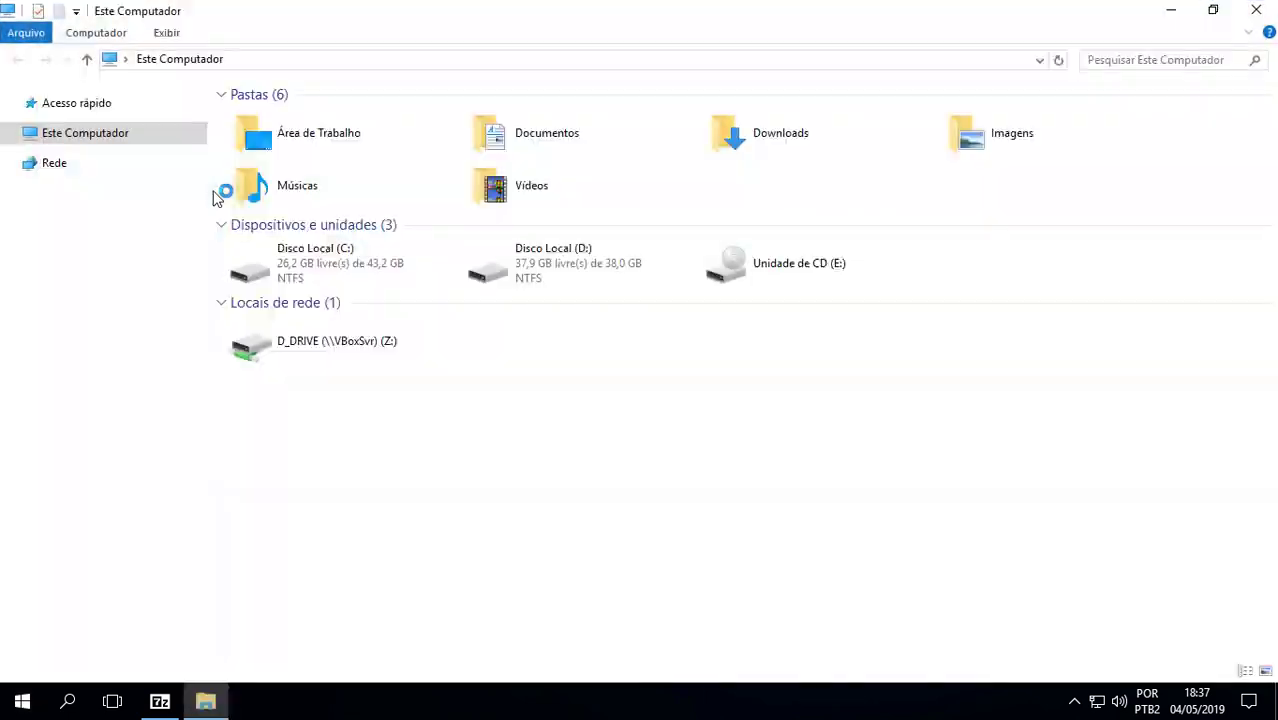
double_click(300, 262)
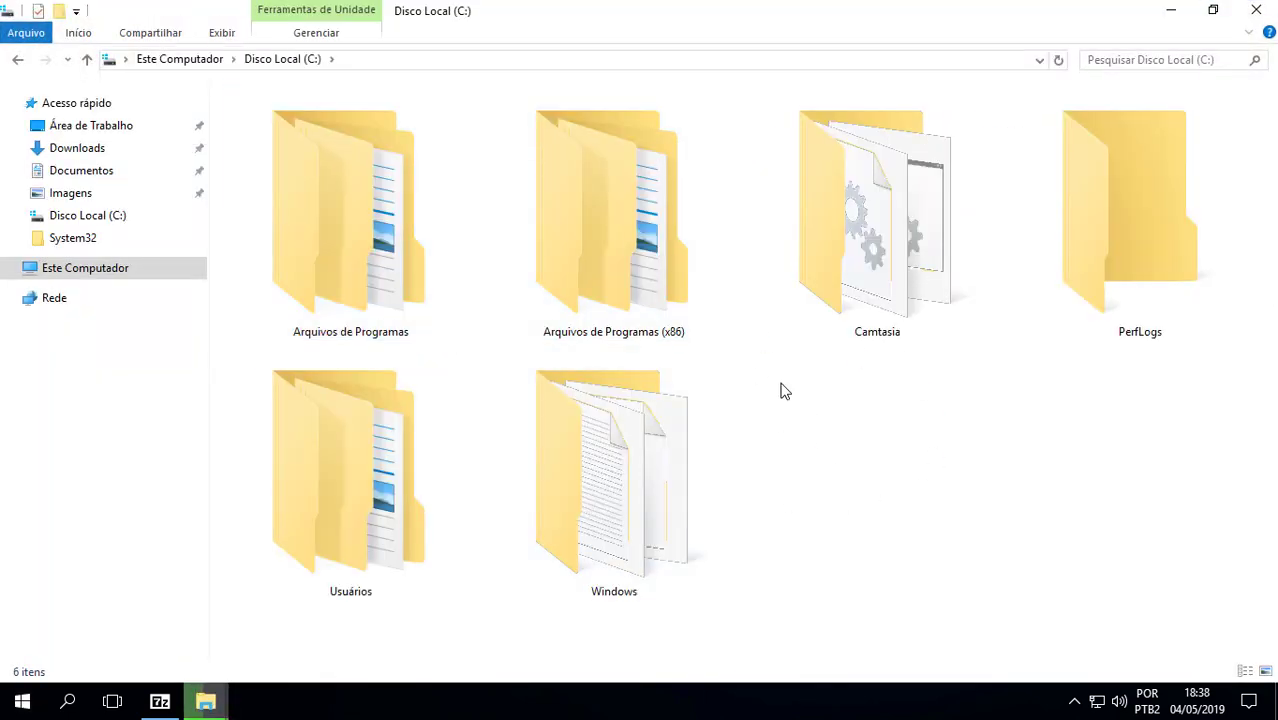
left_click_drag(771, 376, 845, 414)
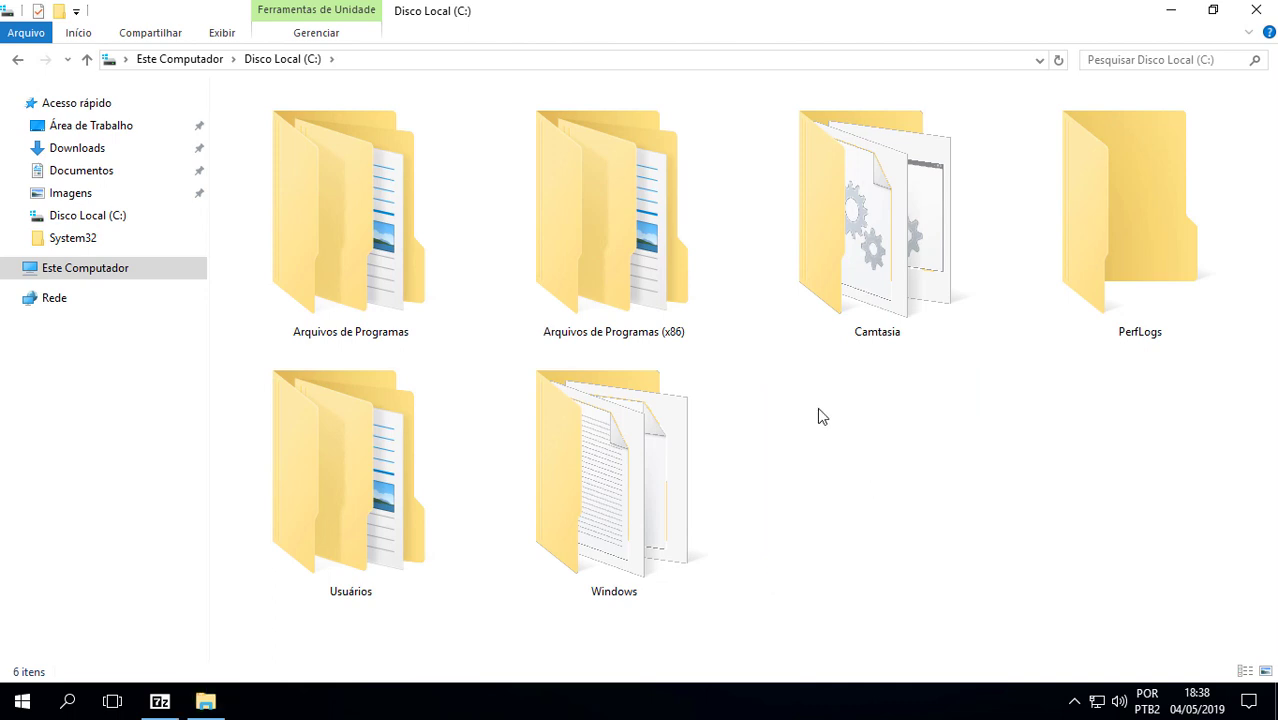
left_click_drag(790, 368, 1024, 614)
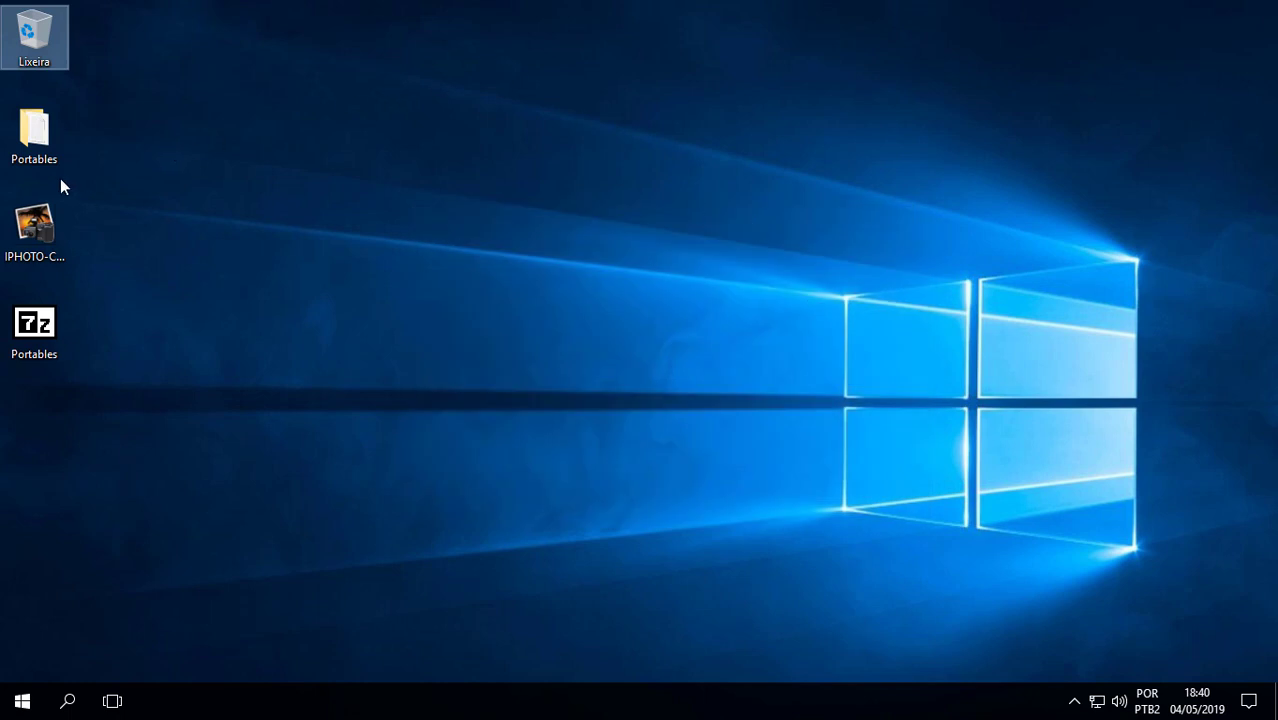
- Try to move the Portables archive to the Recycle Bin, and open the Task Manager
left_click_drag(63, 322, 45, 48)
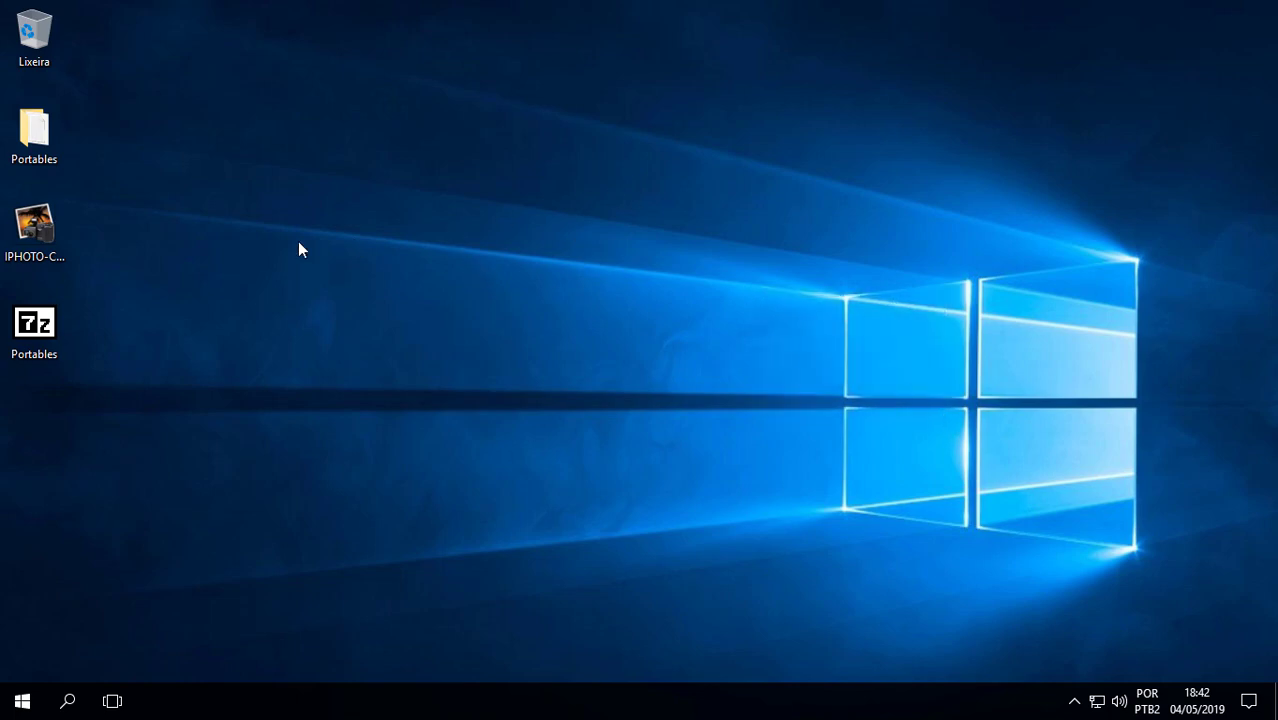
left_click_drag(251, 205, 338, 276)
right_click(412, 706)
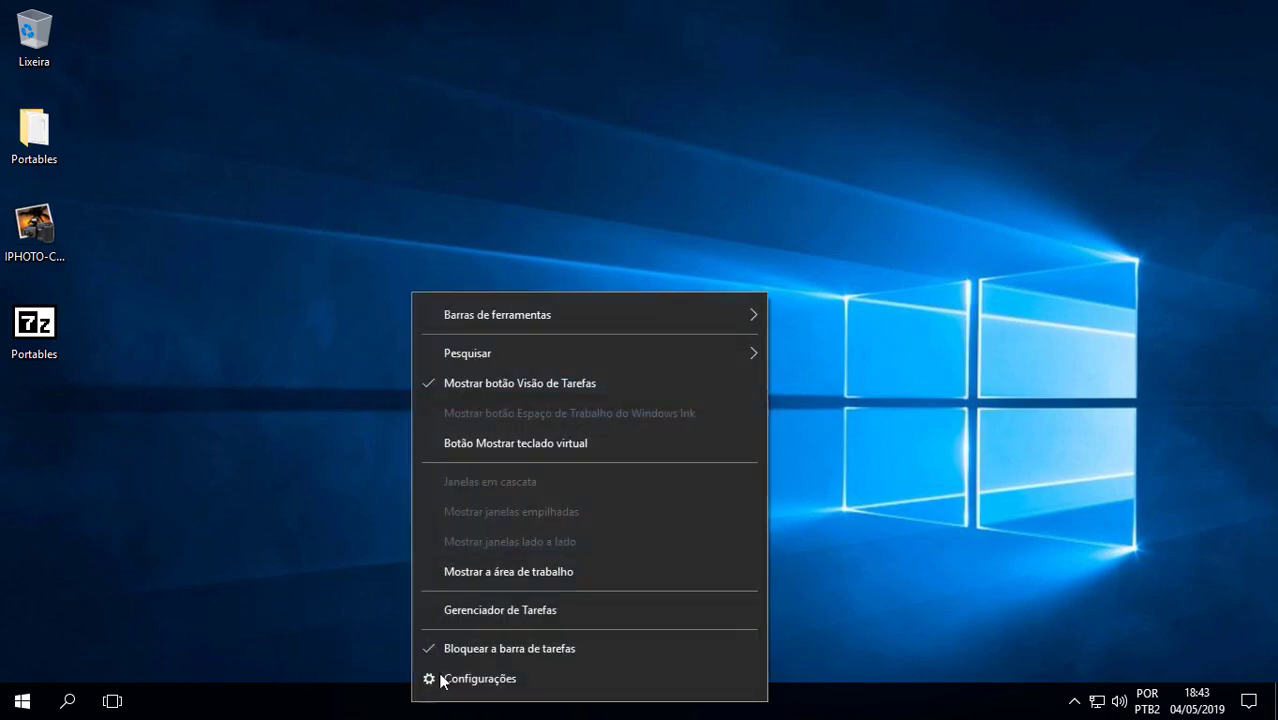
left_click(474, 607)
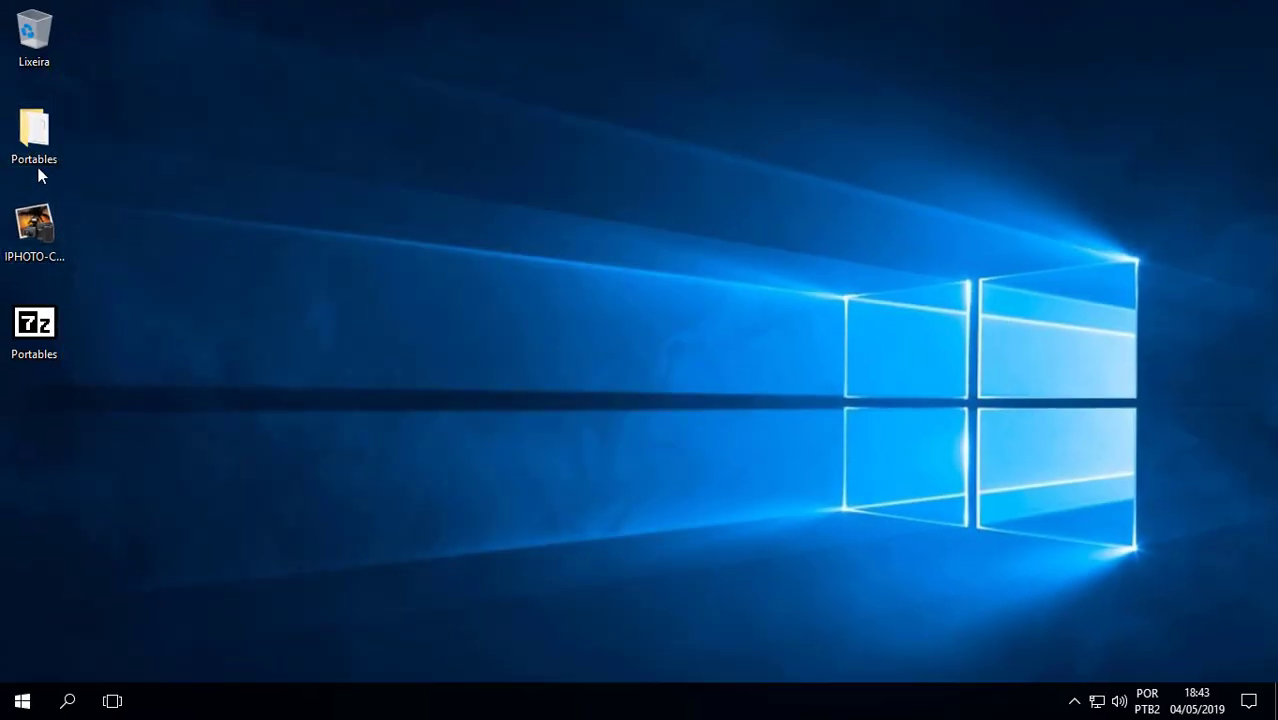
- Delete the Portables self-extracting archive from the desktop, keeping the extracted Portables folder
right_click(38, 310)
left_click(22, 347)
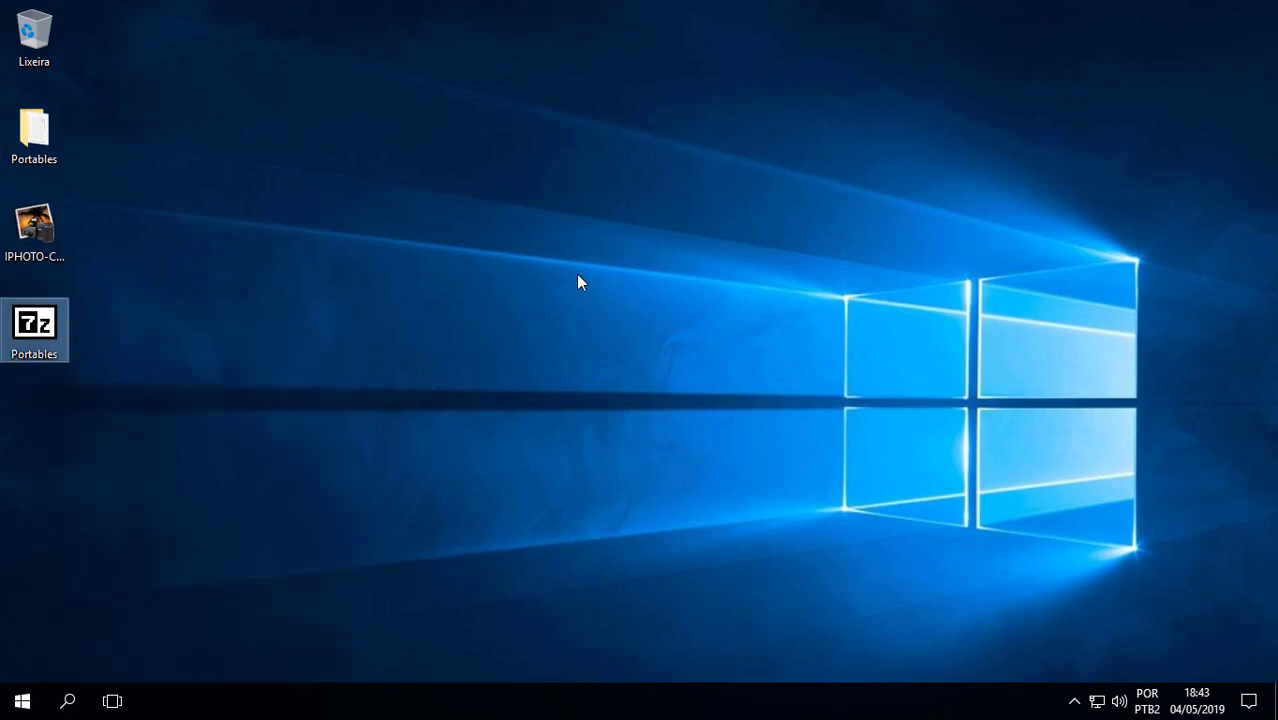
right_click(38, 312)
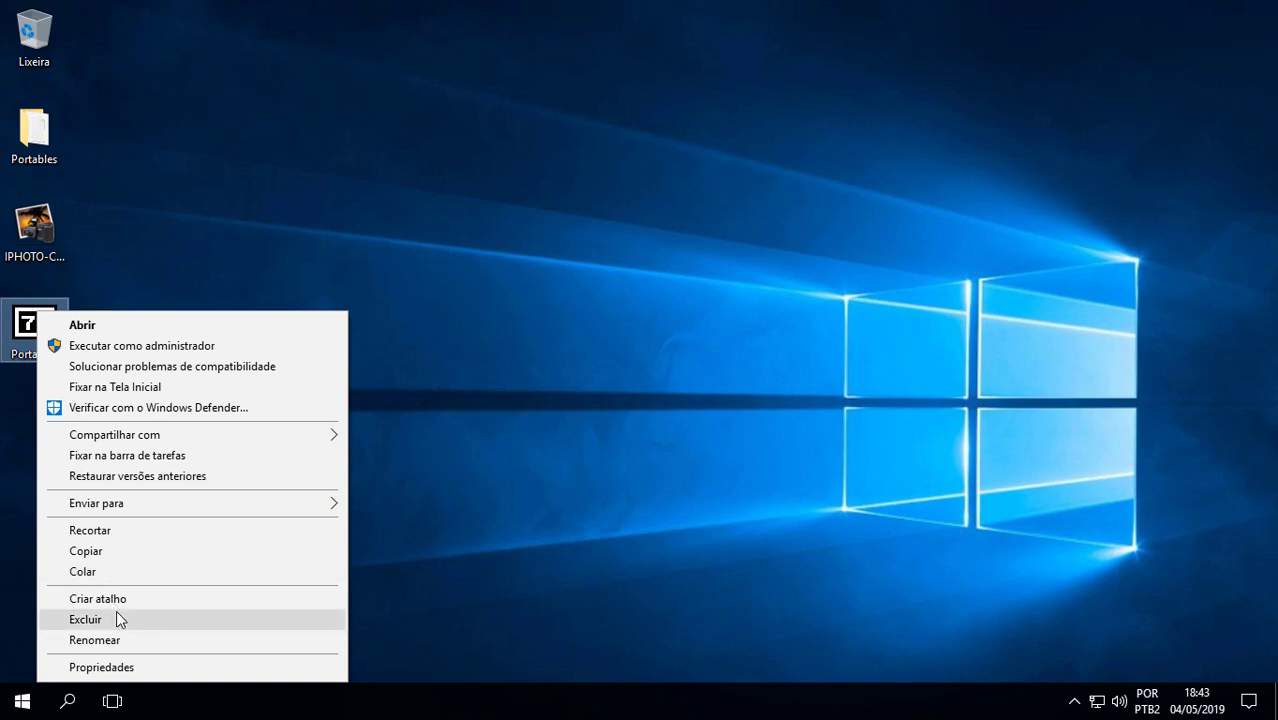
left_click(118, 620)
right_click(54, 311)
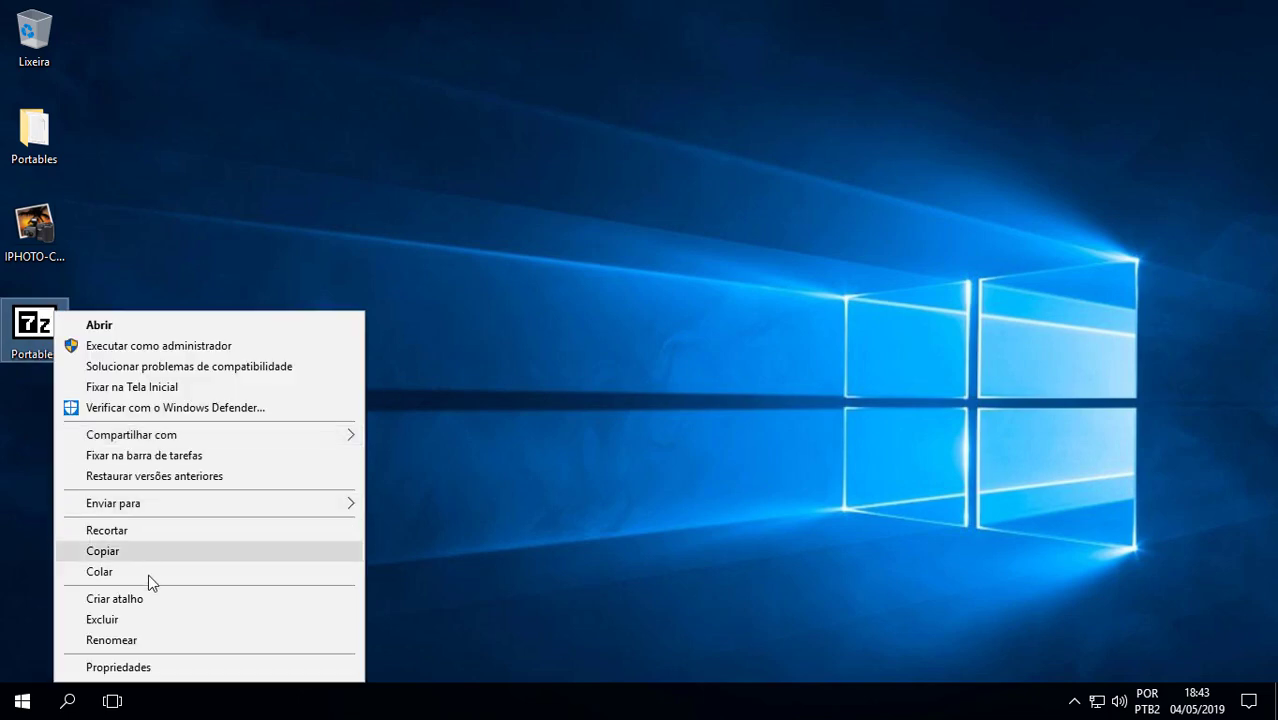
left_click(120, 620)
right_click(628, 261)
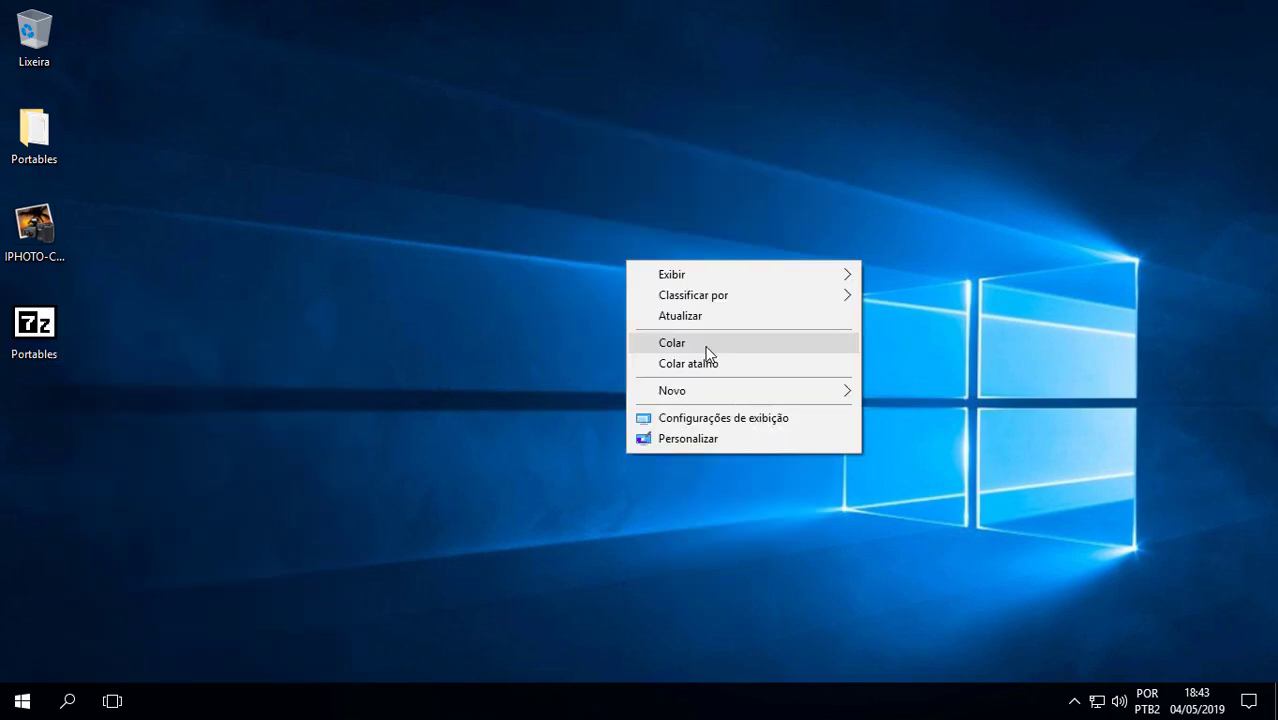
left_click_drag(34, 322, 46, 30)
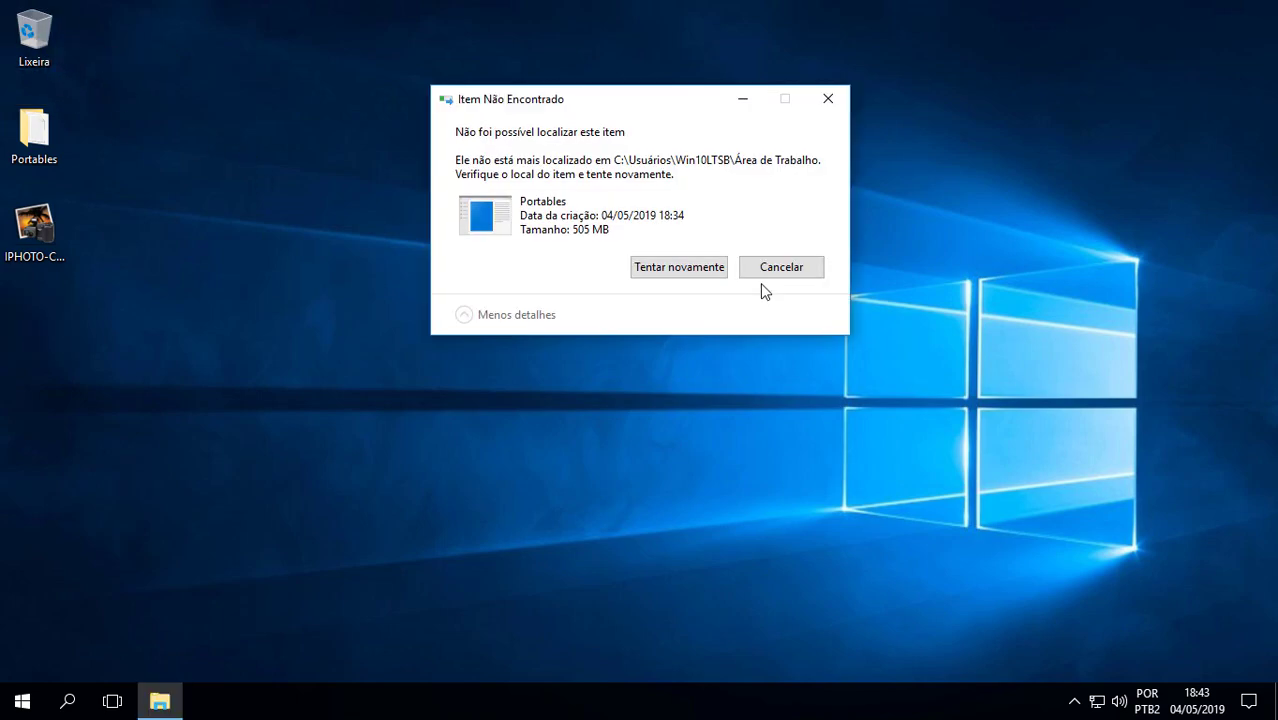
left_click(764, 268)
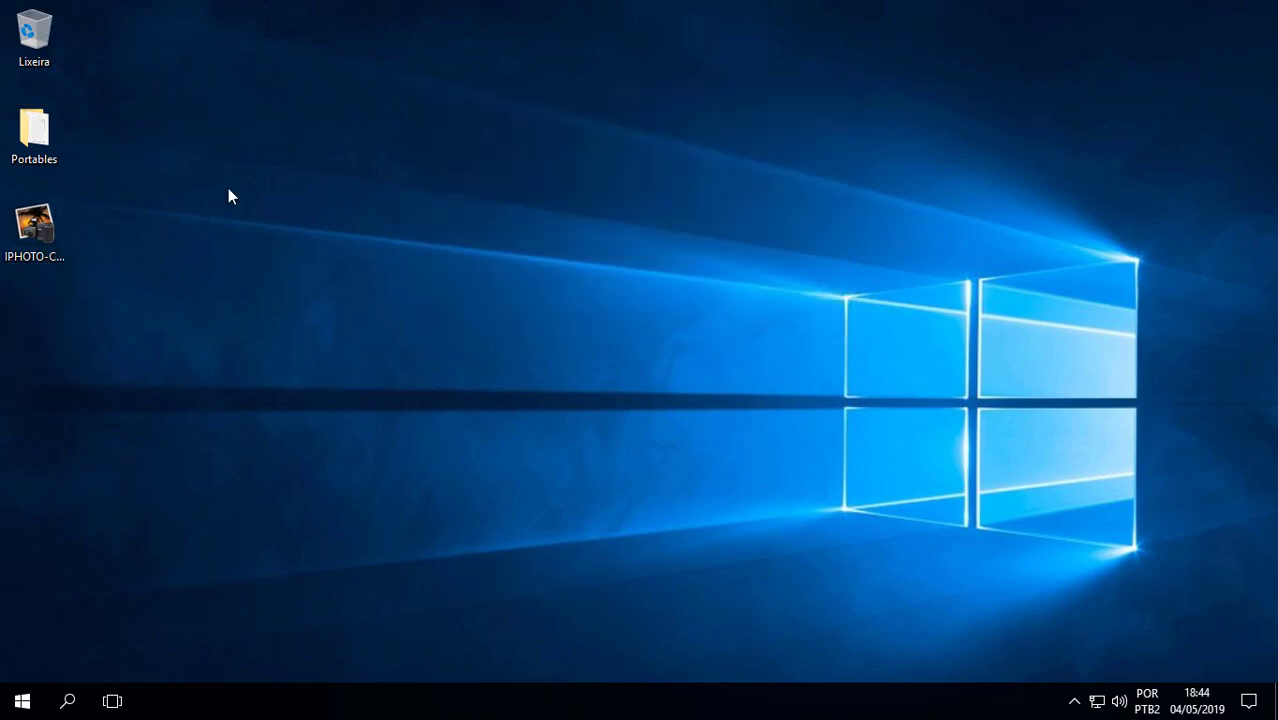
- Move the extracted Portables folder from the desktop to the root of Disco Local (C:)
right_click(20, 125)
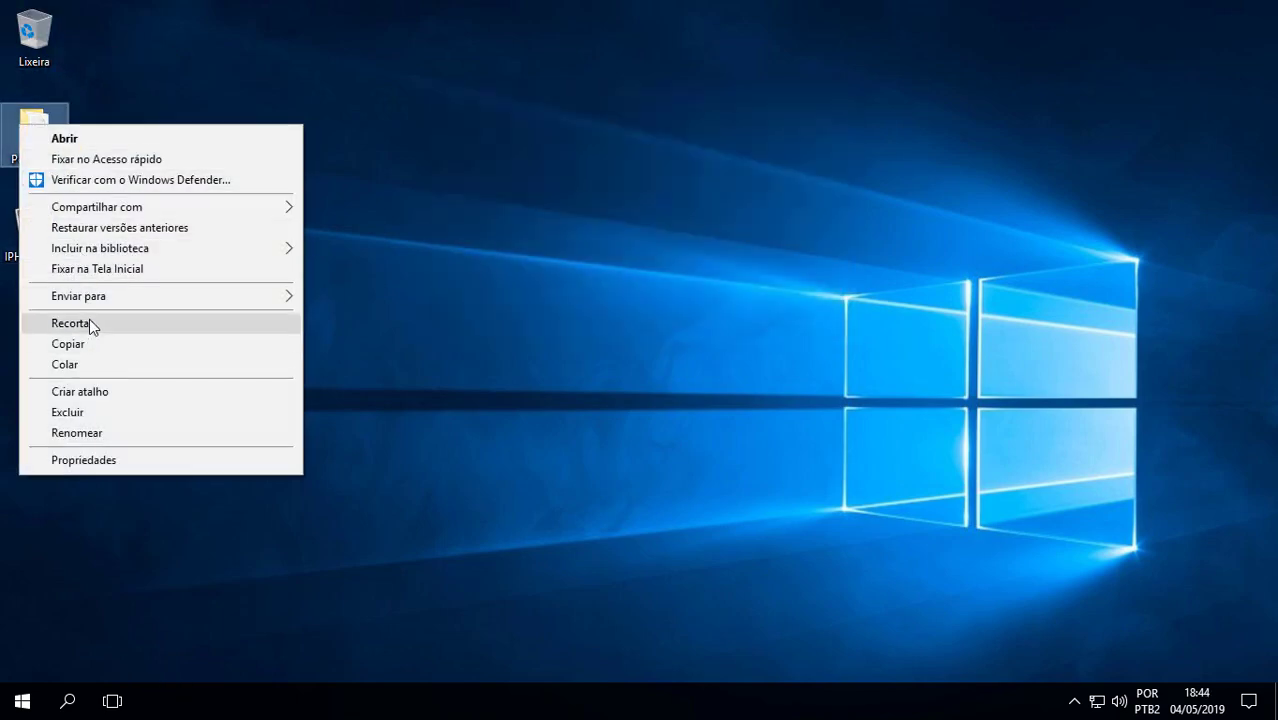
left_click(90, 322)
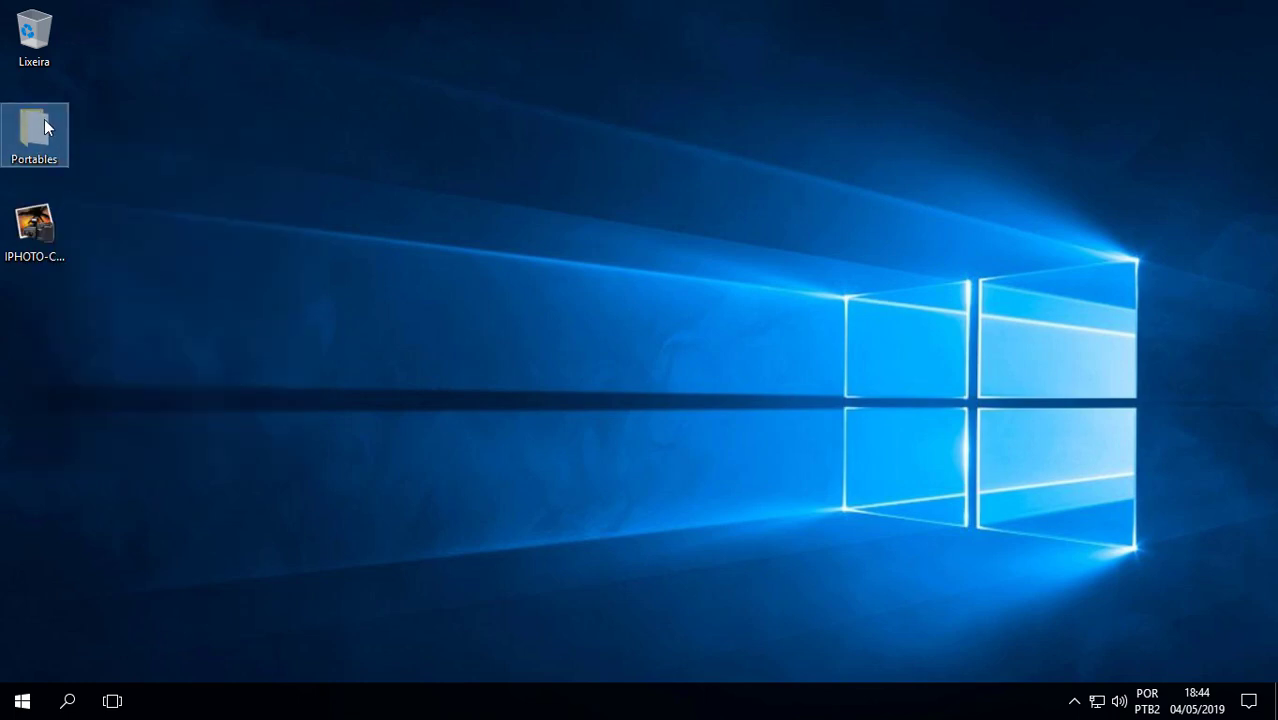
left_click(22, 701)
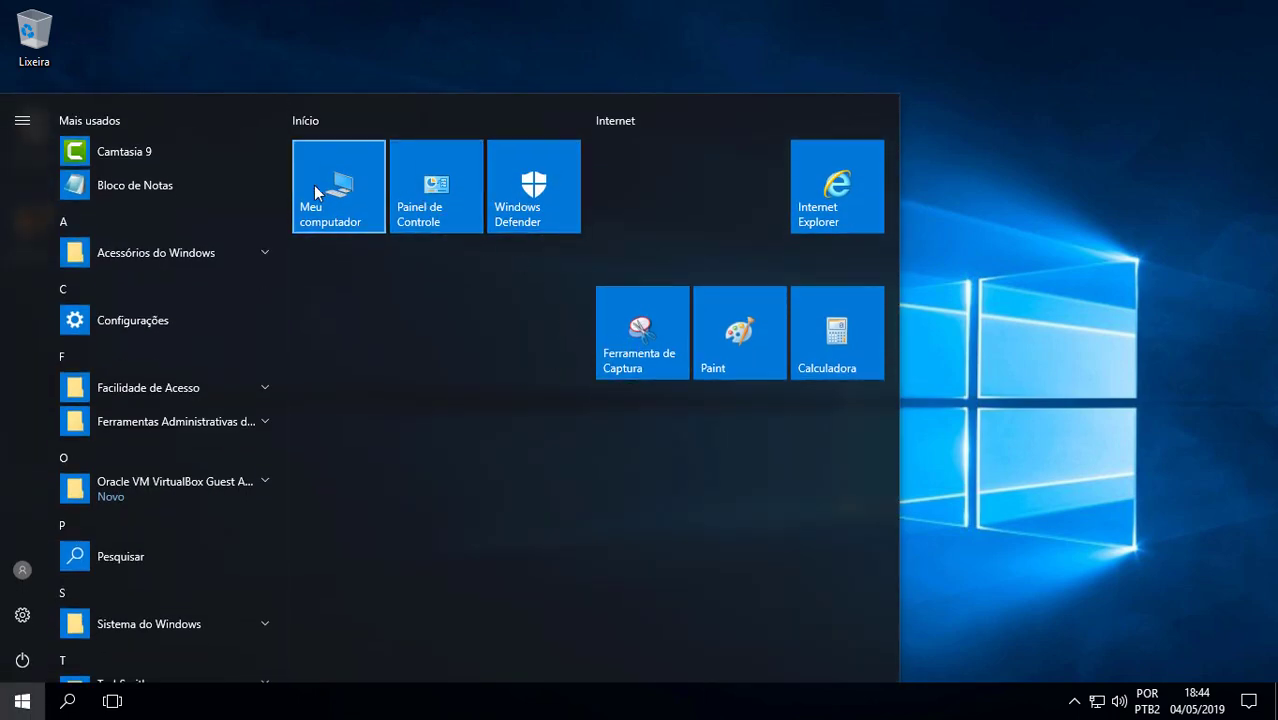
left_click(314, 185)
double_click(300, 252)
right_click(879, 444)
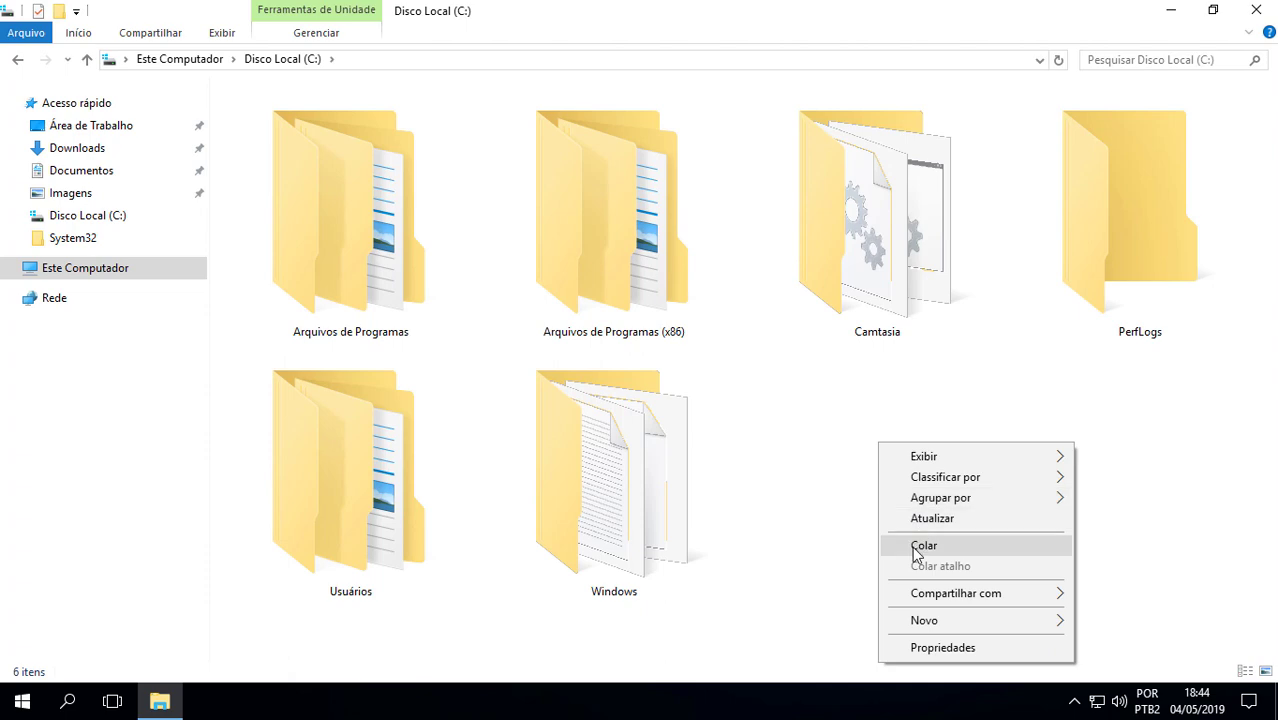
left_click(917, 551)
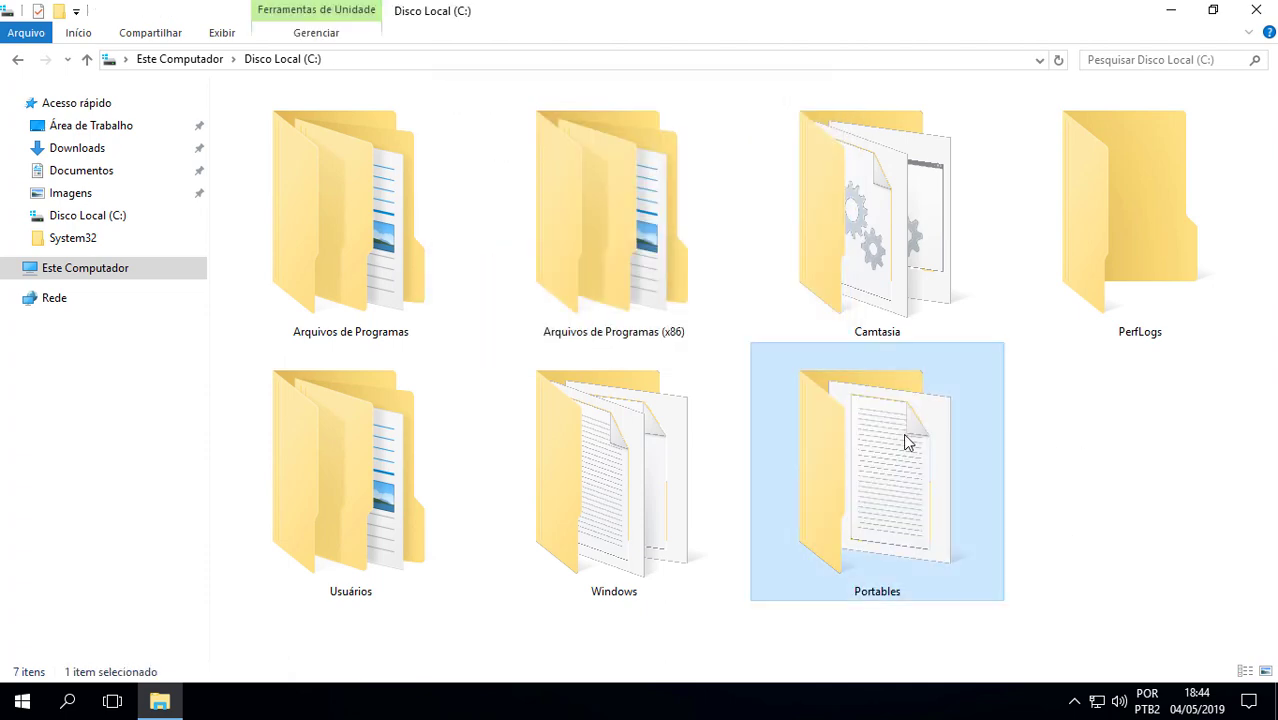
- Open the Portables folder on drive C: and look through its list of portable programs
double_click(907, 443)
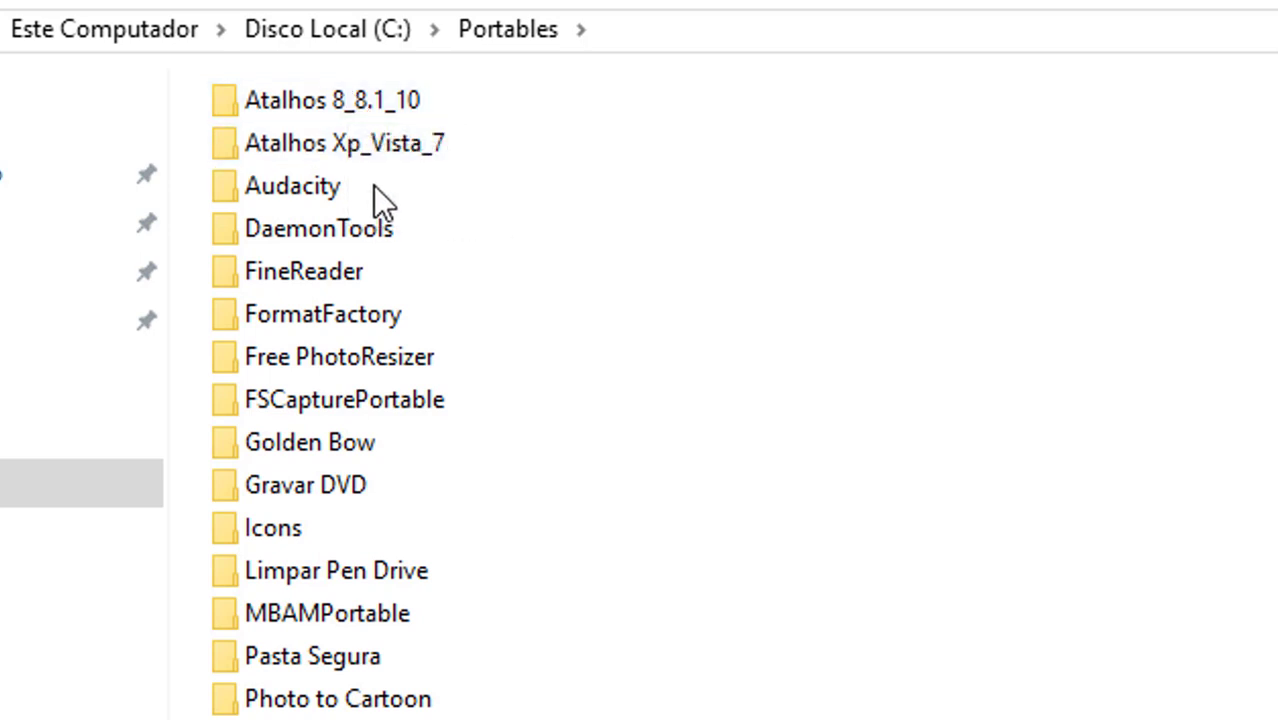
left_click_drag(618, 206, 330, 719)
left_click(851, 663)
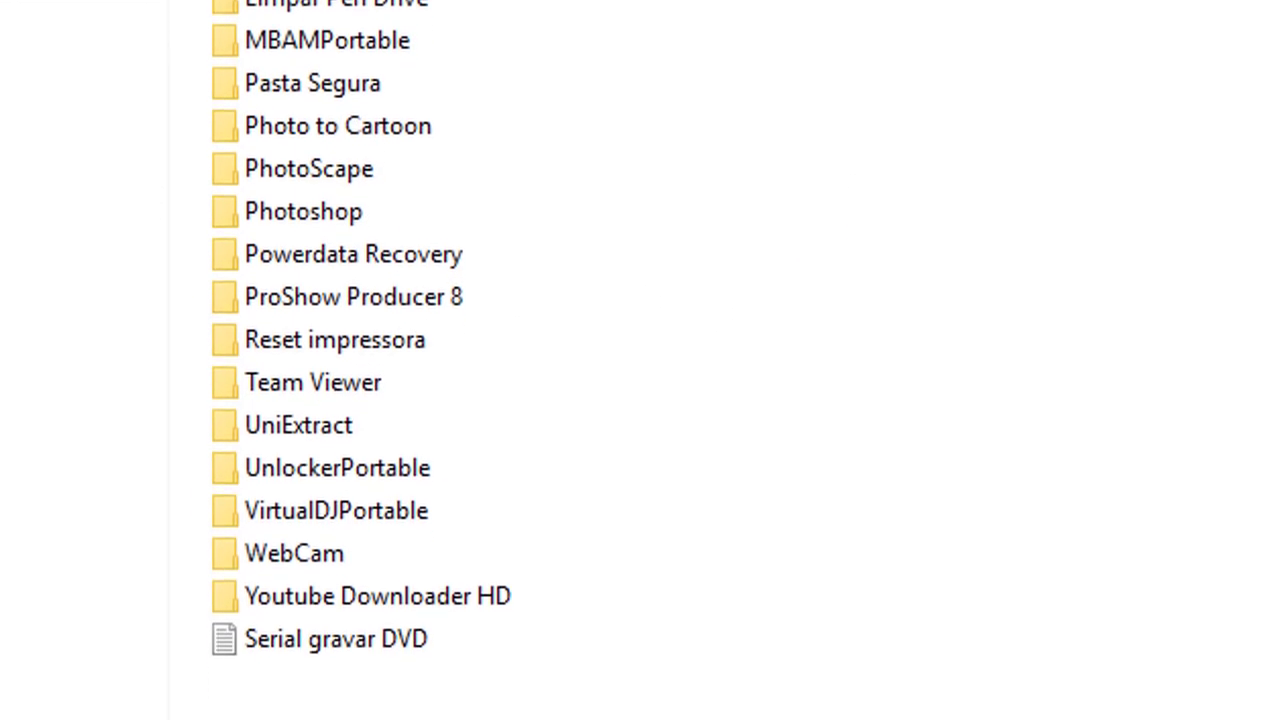
left_click_drag(403, 241, 655, 334)
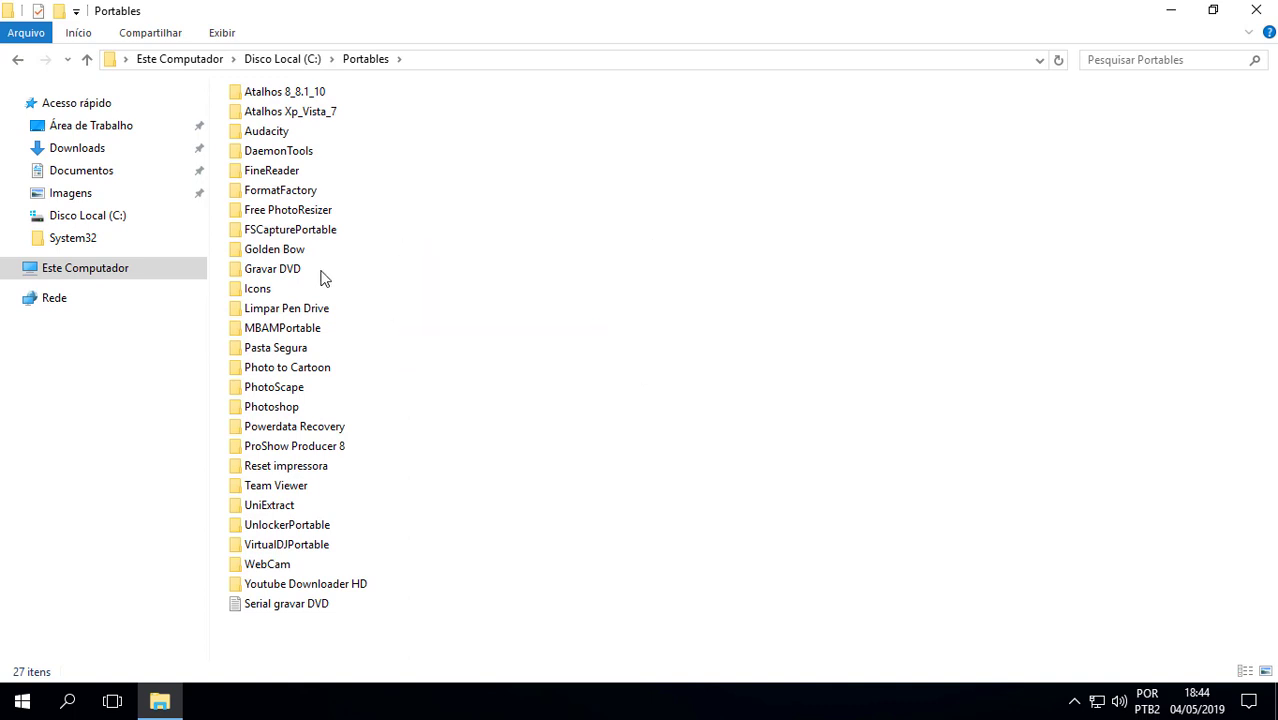
left_click_drag(410, 302, 596, 358)
left_click_drag(451, 291, 605, 346)
- Open the Atalhos 8_8.1_10 shortcuts folder and check the tiles currently in the Start menu
left_click(20, 704)
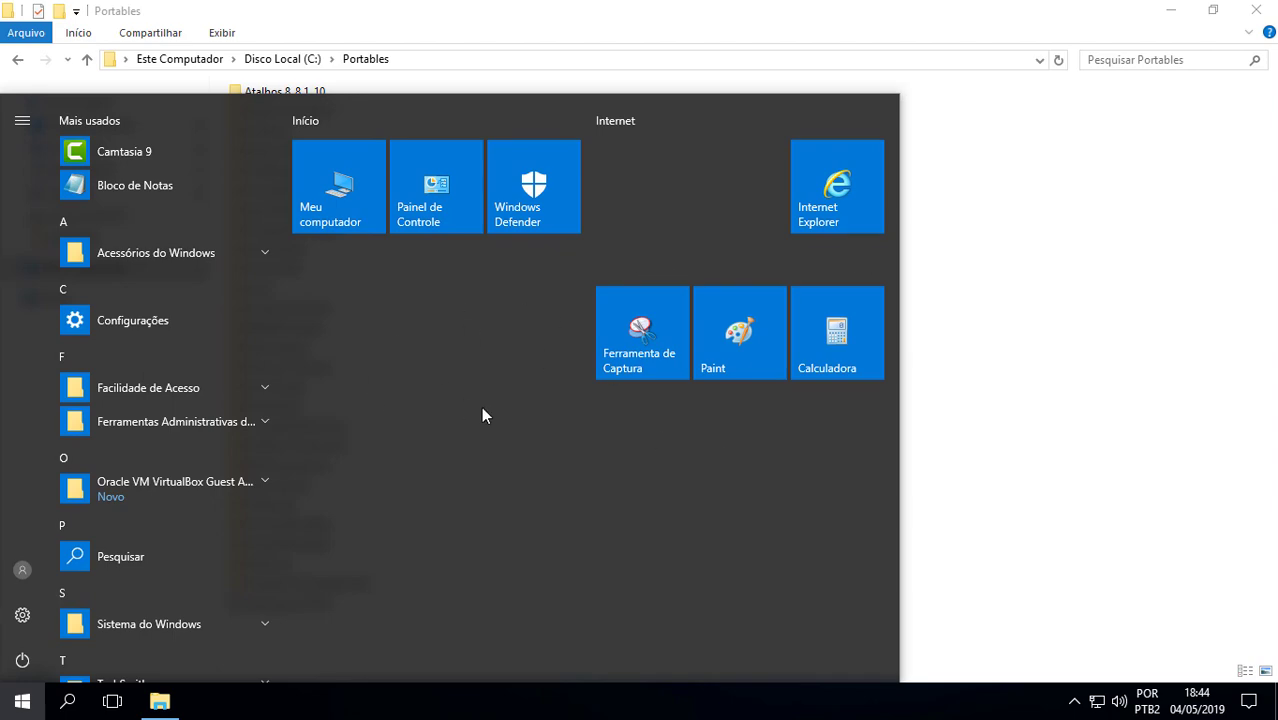
left_click(1030, 314)
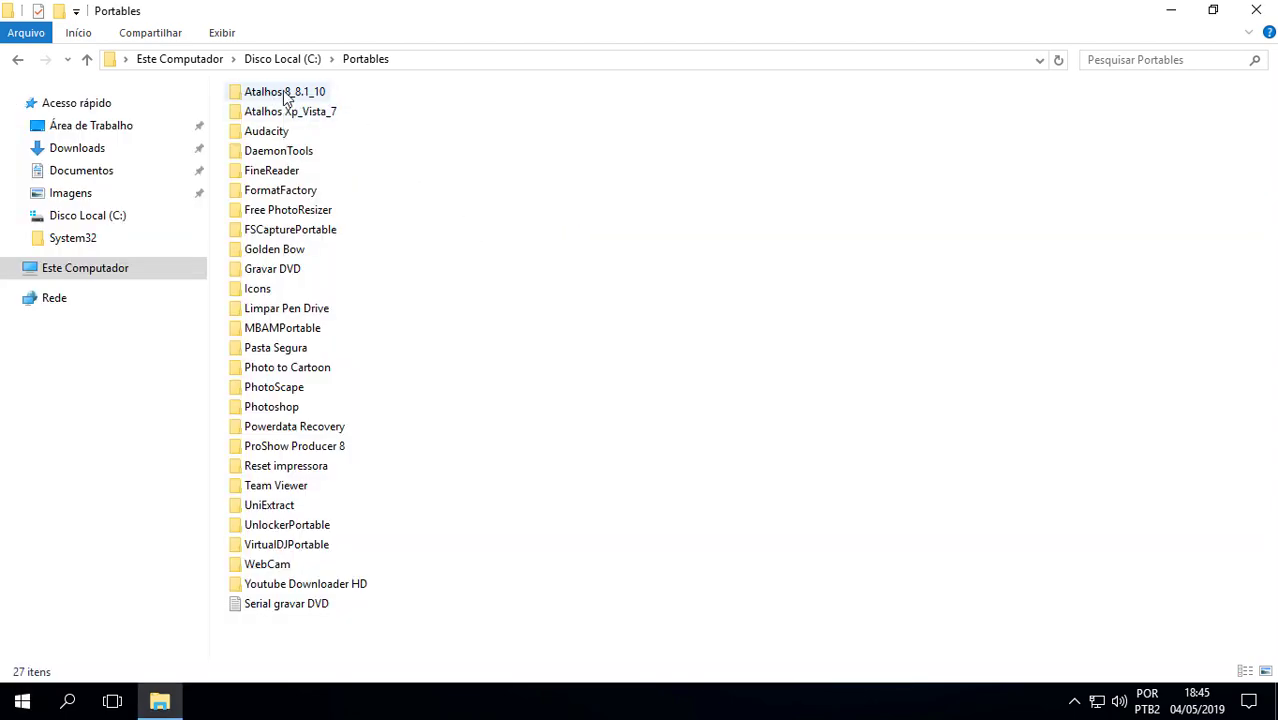
double_click(289, 94)
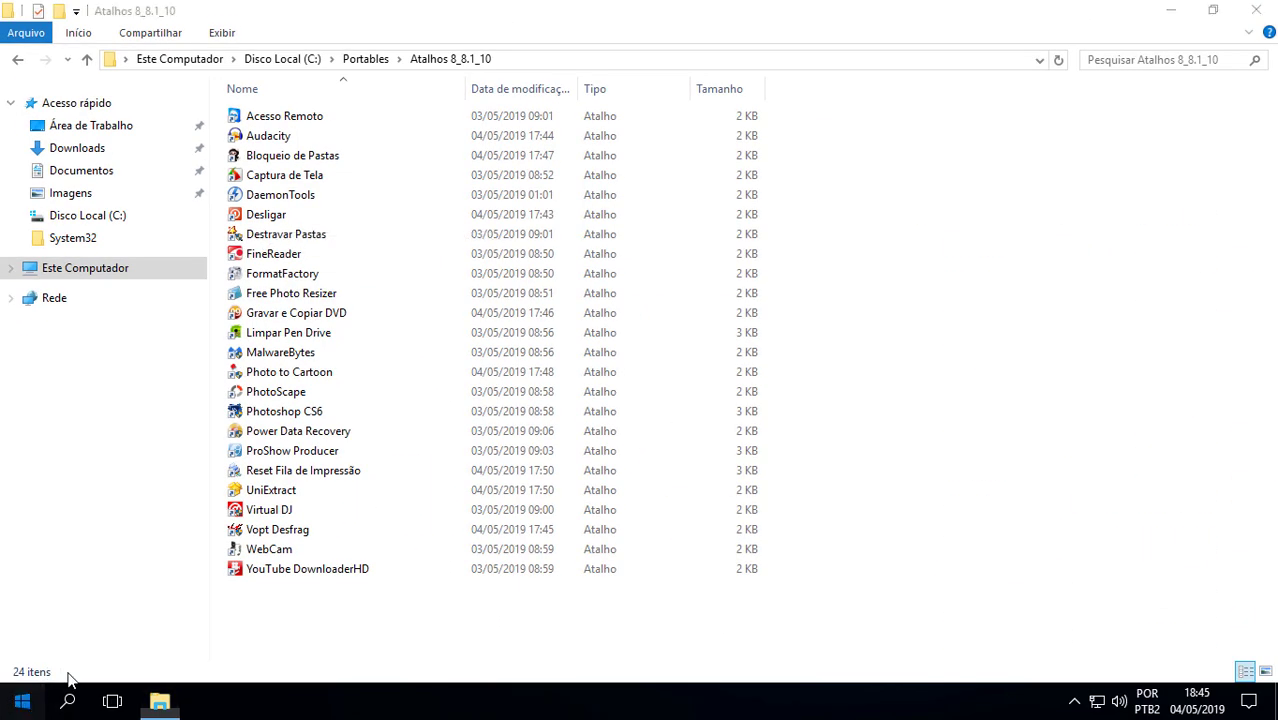
left_click(24, 704)
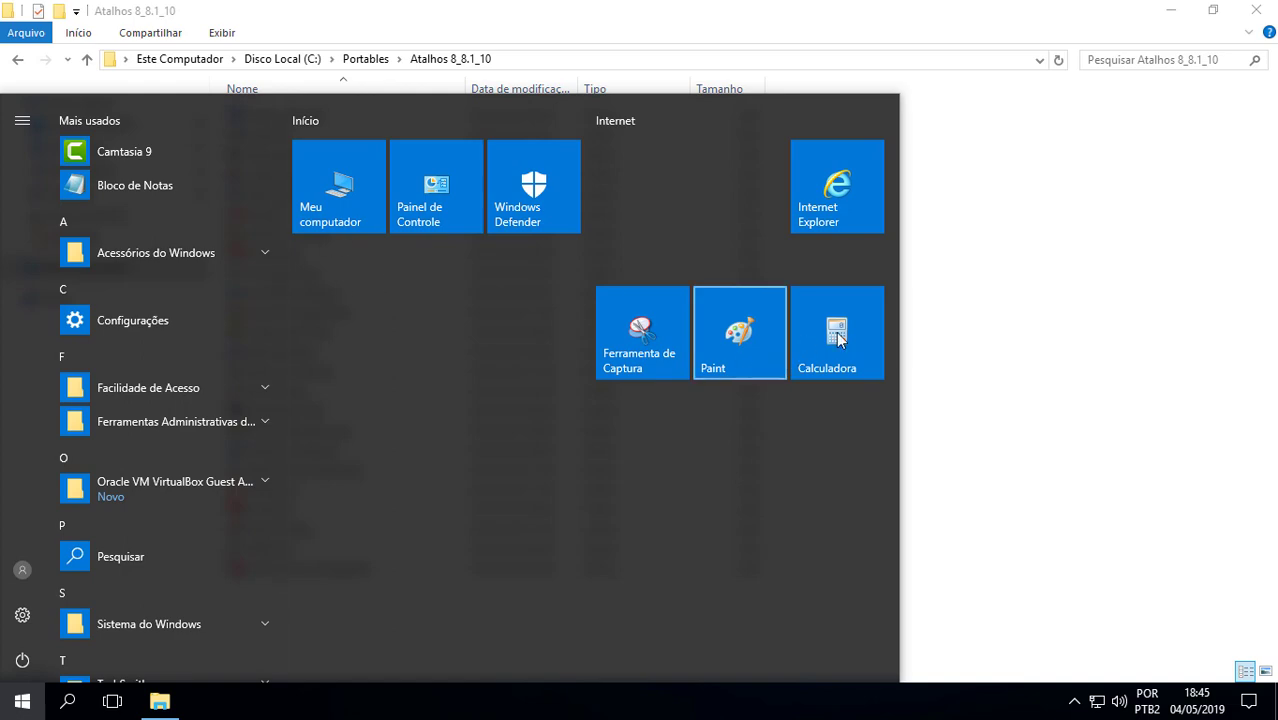
key("Escape")
- Pin the Desligar shortcut to the Start menu and check its tile there
left_click(262, 214)
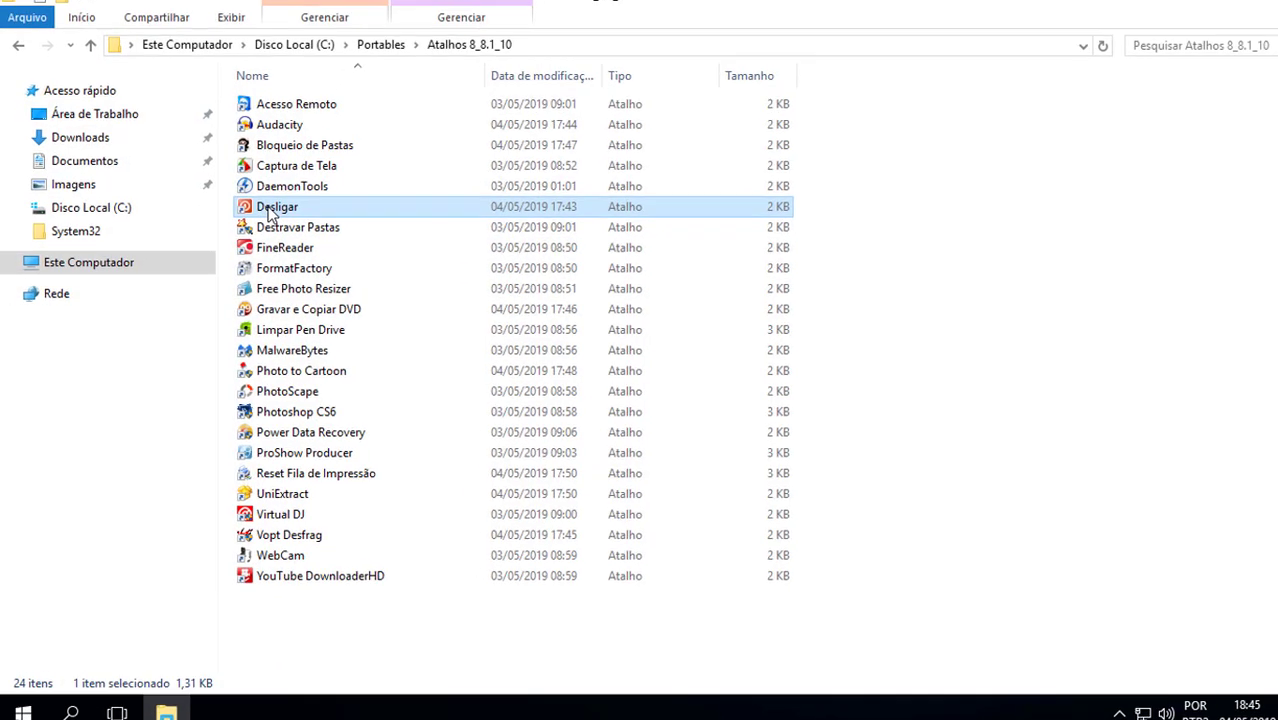
right_click(260, 215)
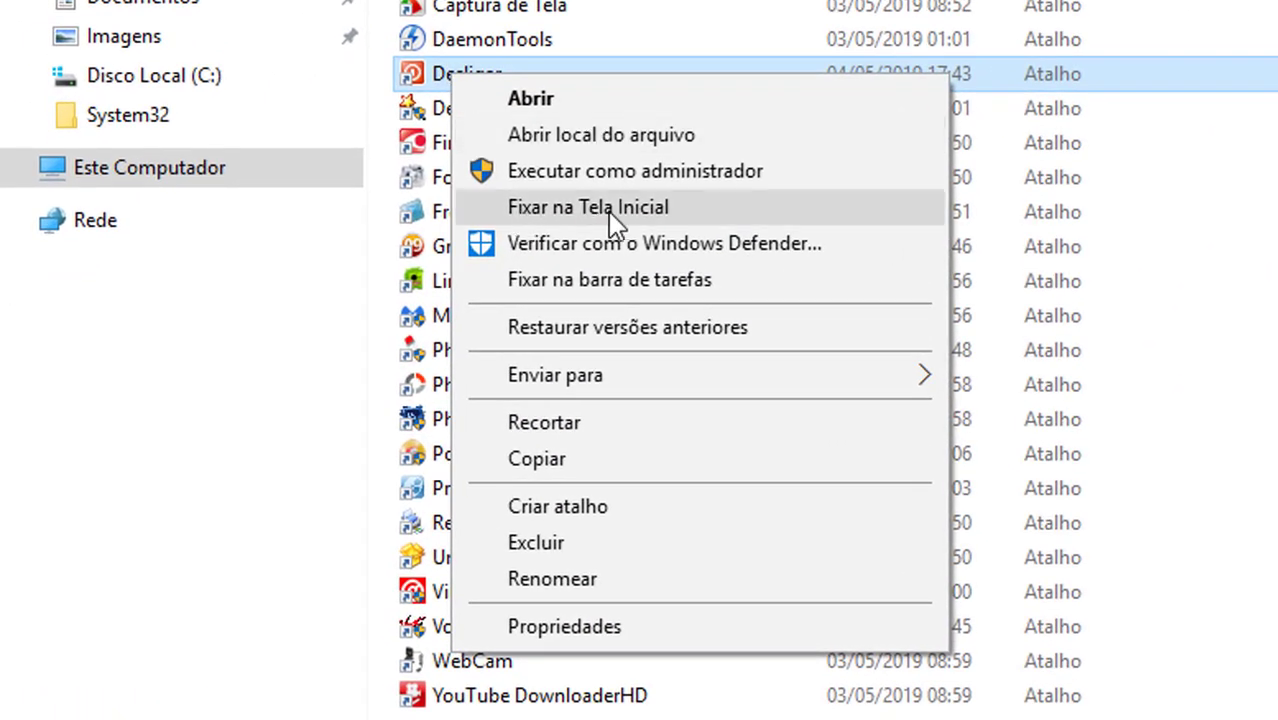
left_click(579, 219)
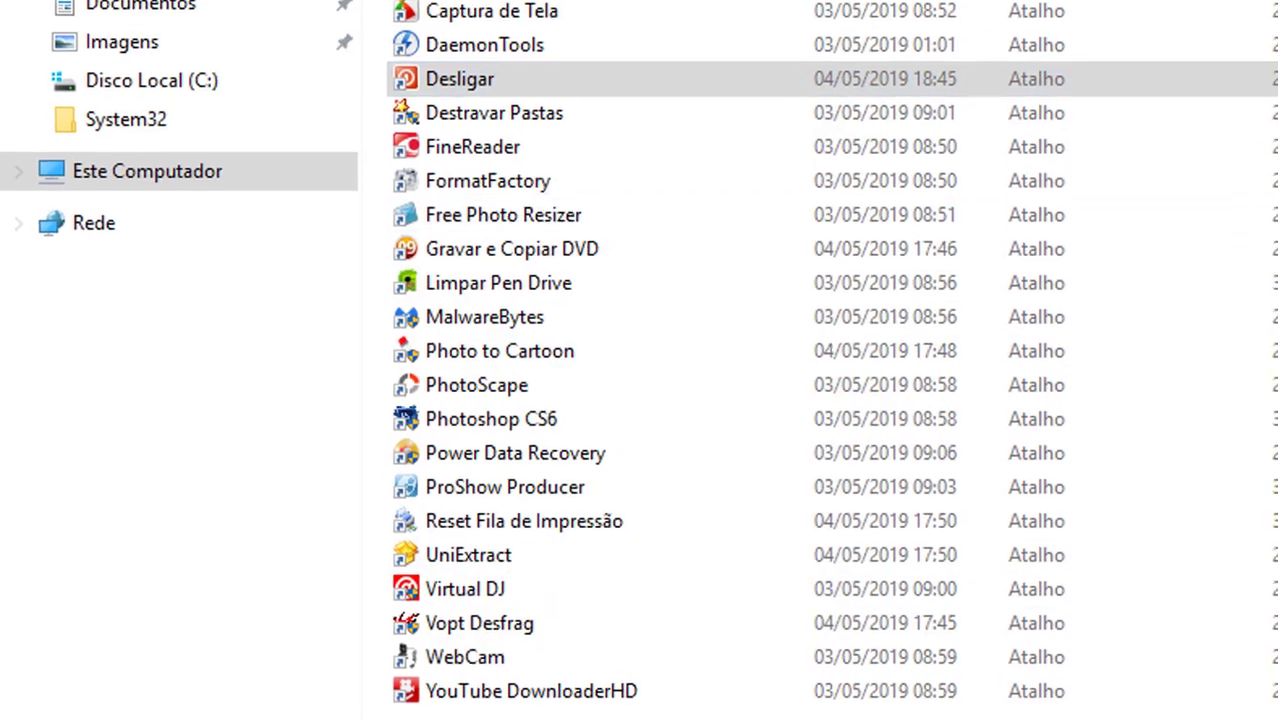
key("super")
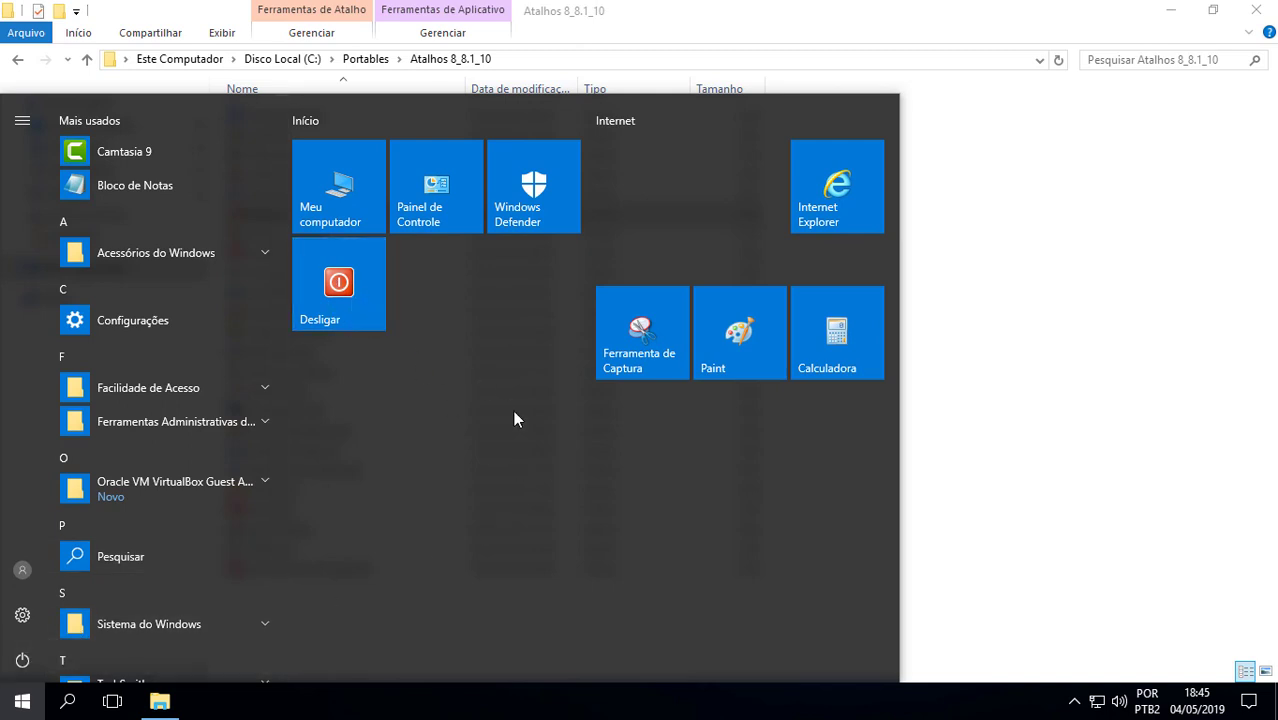
- Close the Start menu and switch the Atalhos 8_8.1_10 folder to the Lista view
left_click(1008, 358)
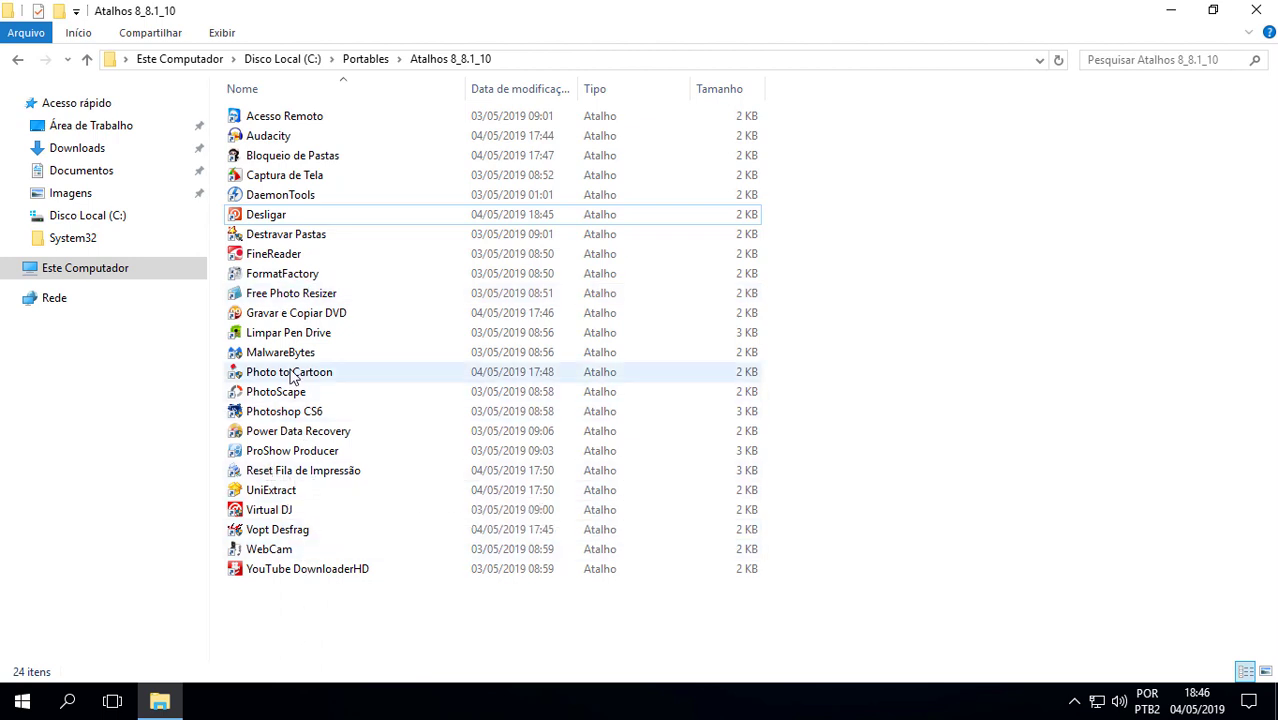
right_click(823, 227)
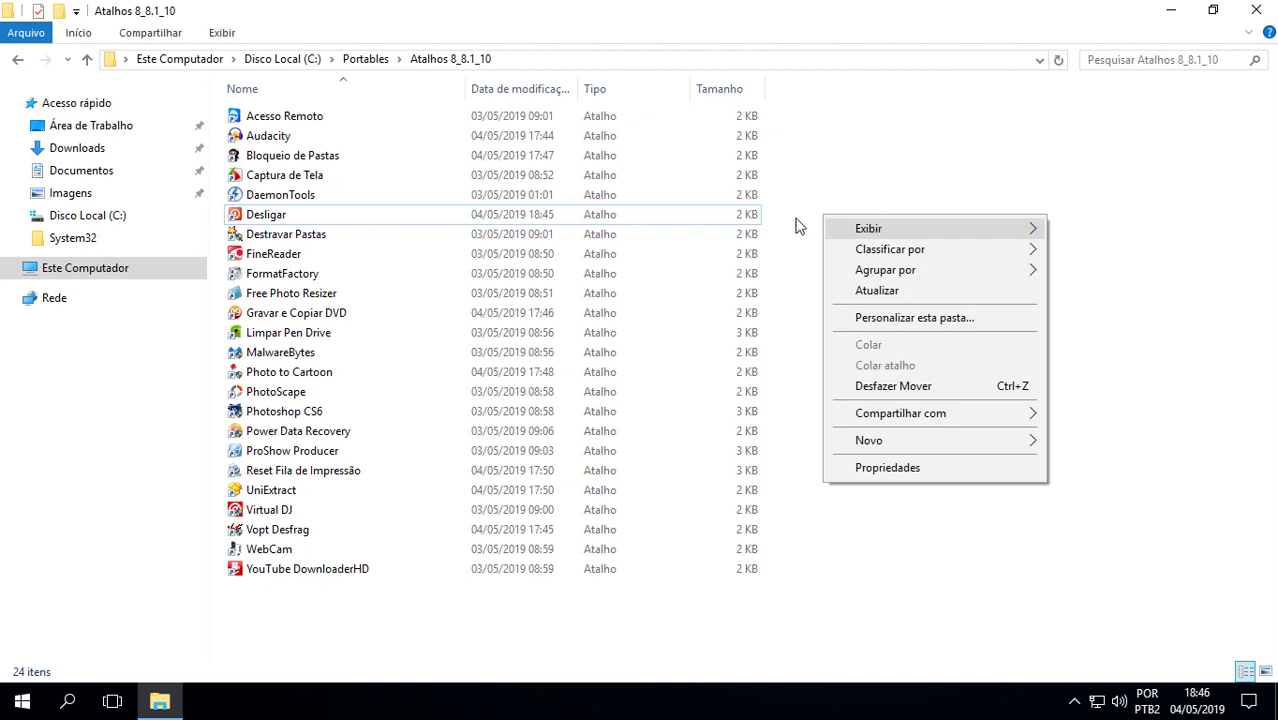
left_click_drag(406, 622, 252, 151)
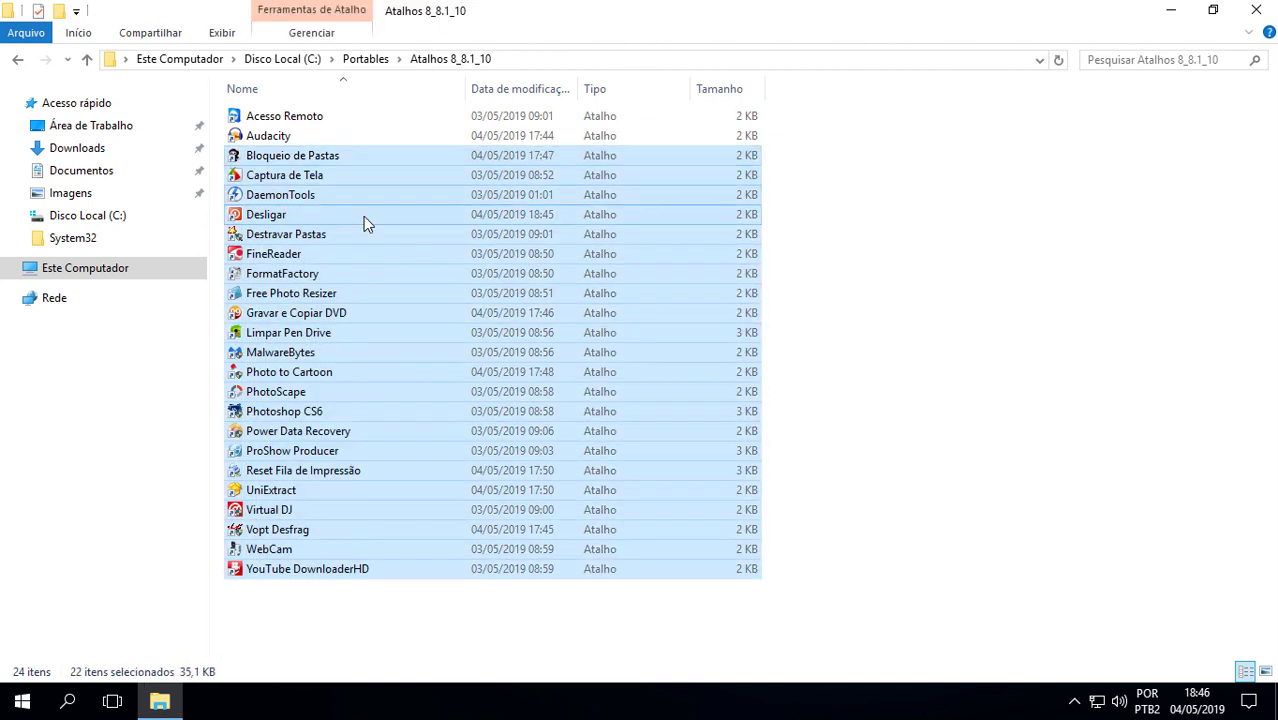
left_click(848, 204)
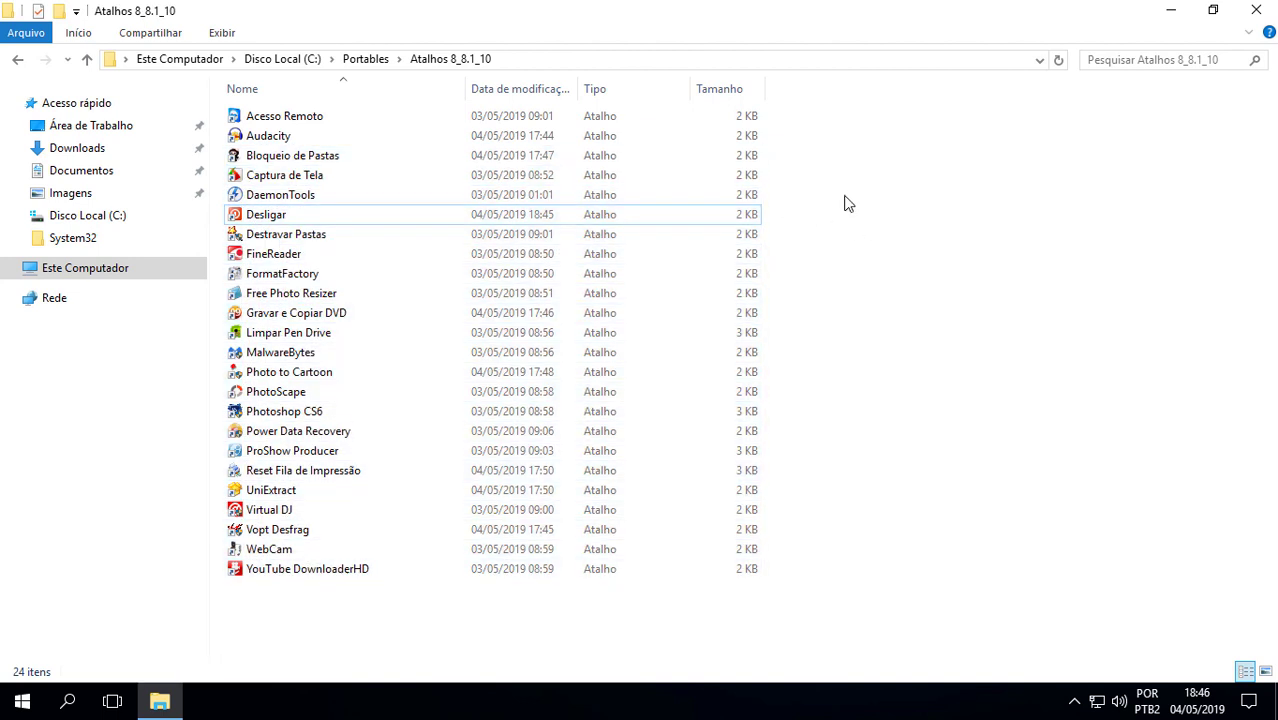
right_click(906, 182)
mouse_move(983, 195)
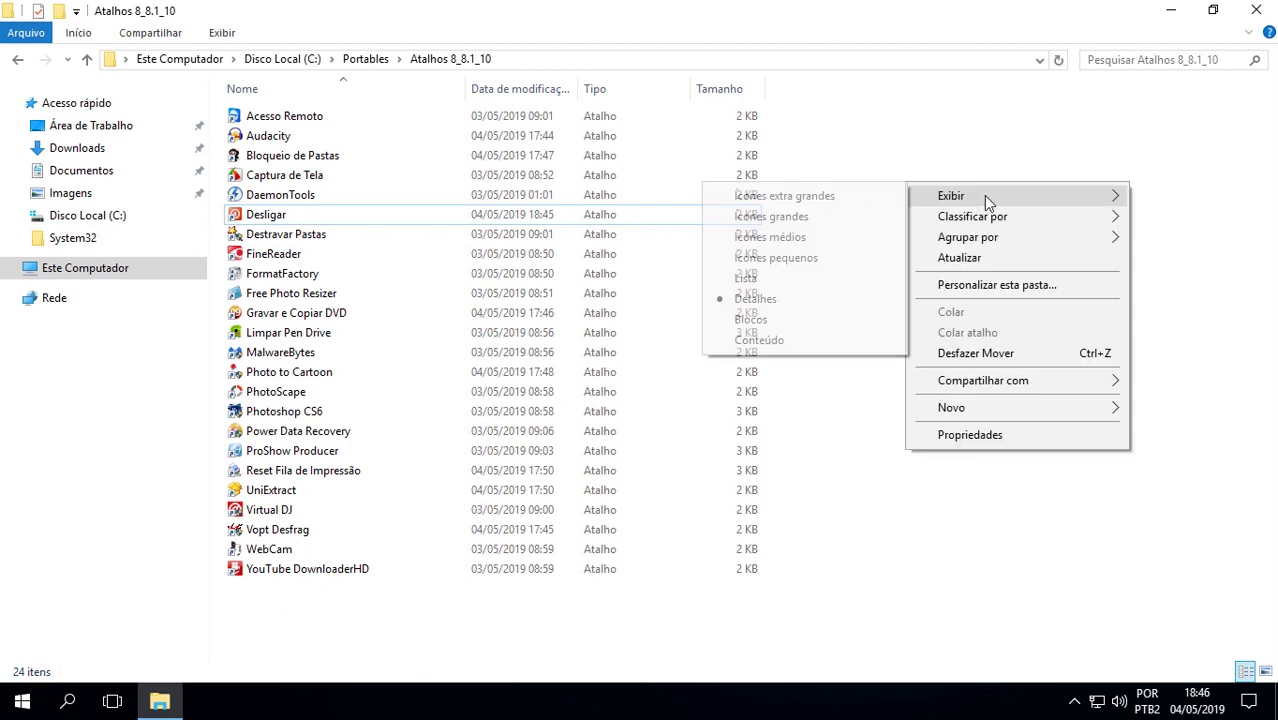
left_click(748, 275)
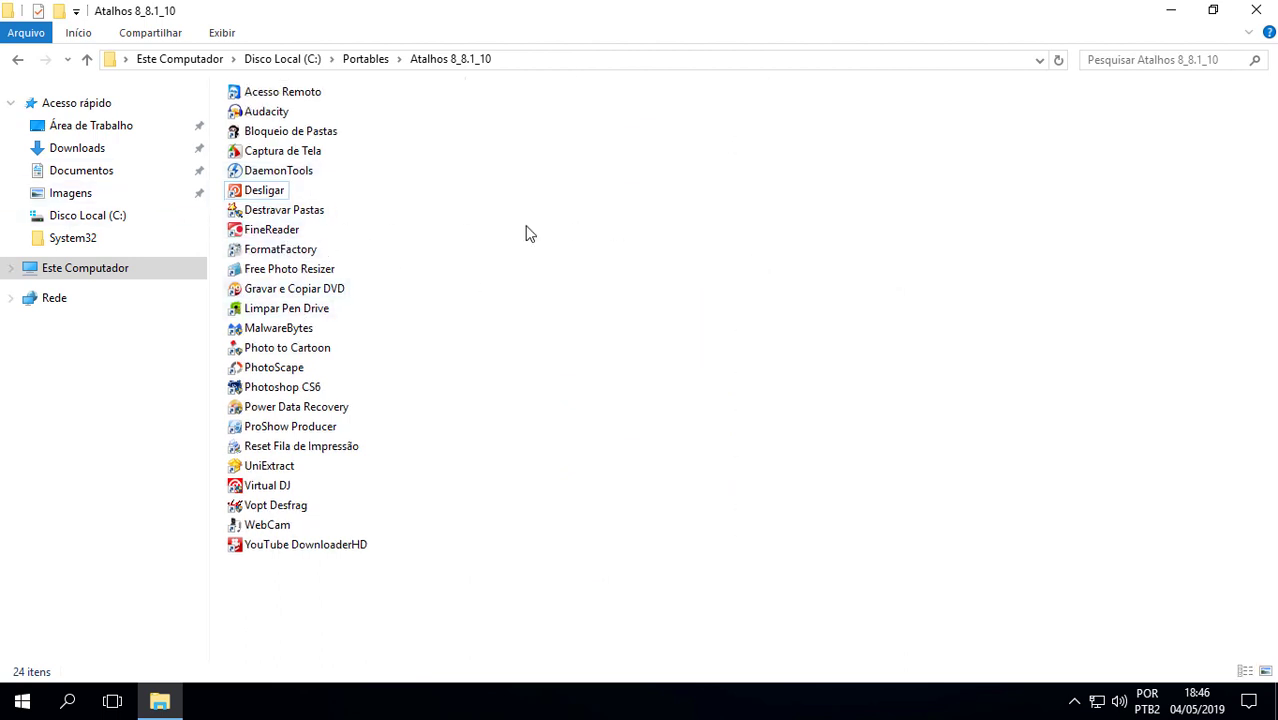
- Select and copy every shortcut in the Atalhos 8_8.1_10 folder except Desligar
left_click(318, 170)
key("F2")
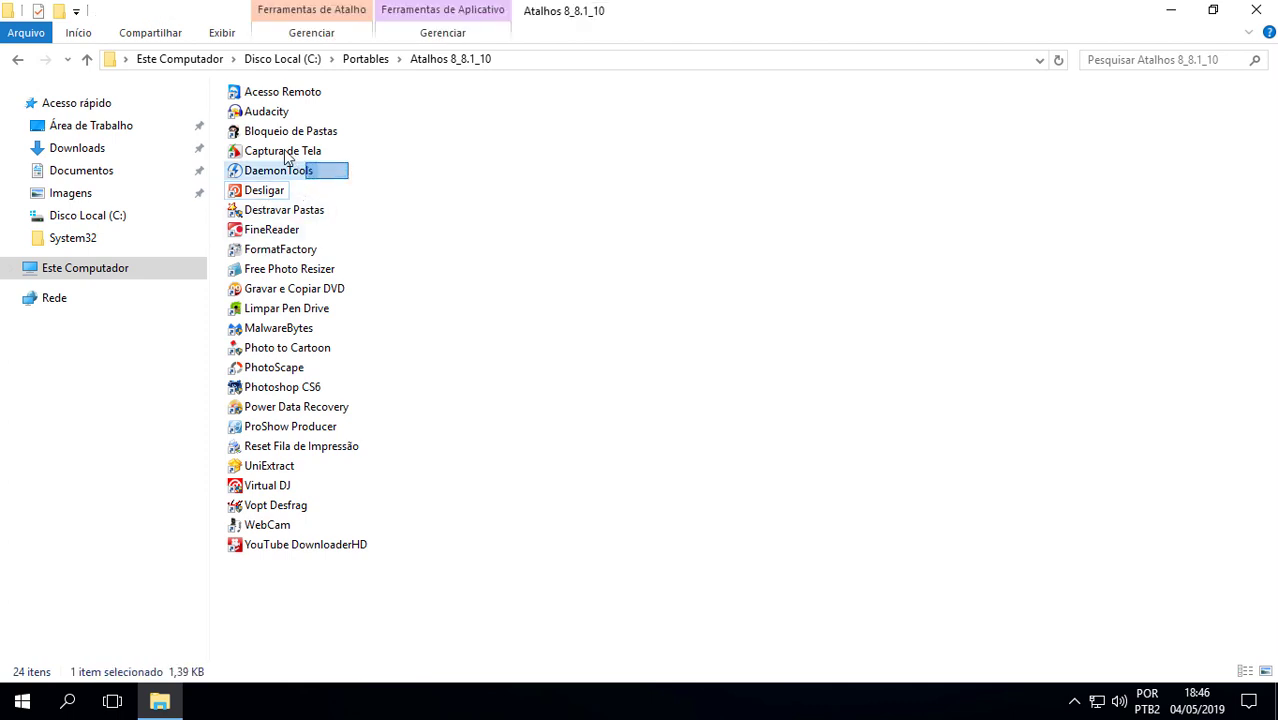
left_click_drag(349, 181, 247, 83)
left_click_drag(349, 216, 250, 600)
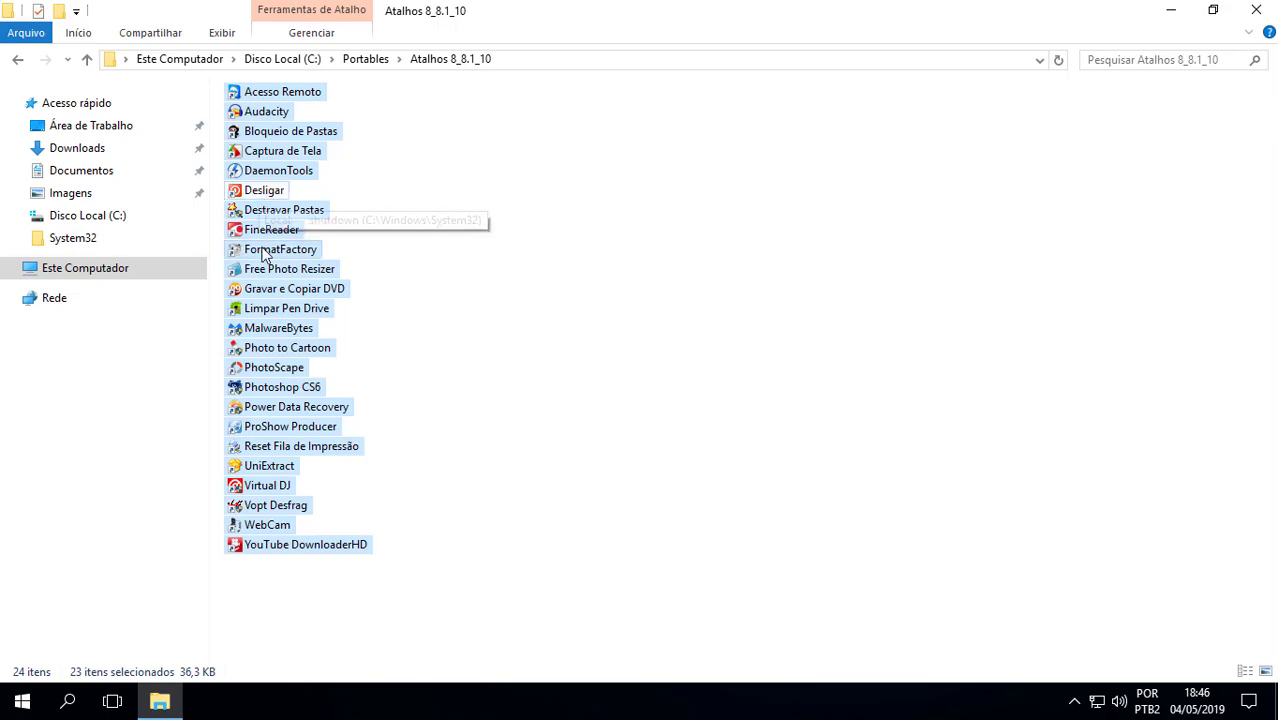
- Show the desktop and open the file location of the Desligar tile from the Start menu
key("super+d")
left_click(36, 704)
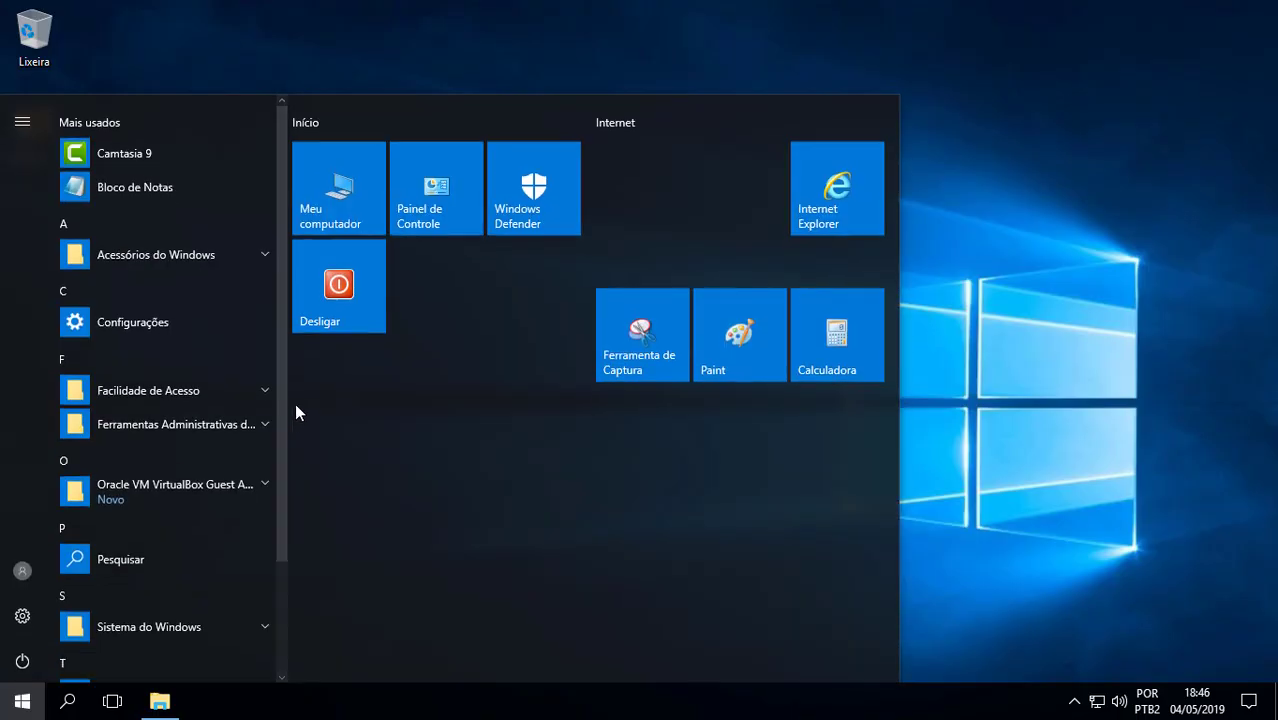
right_click(358, 277)
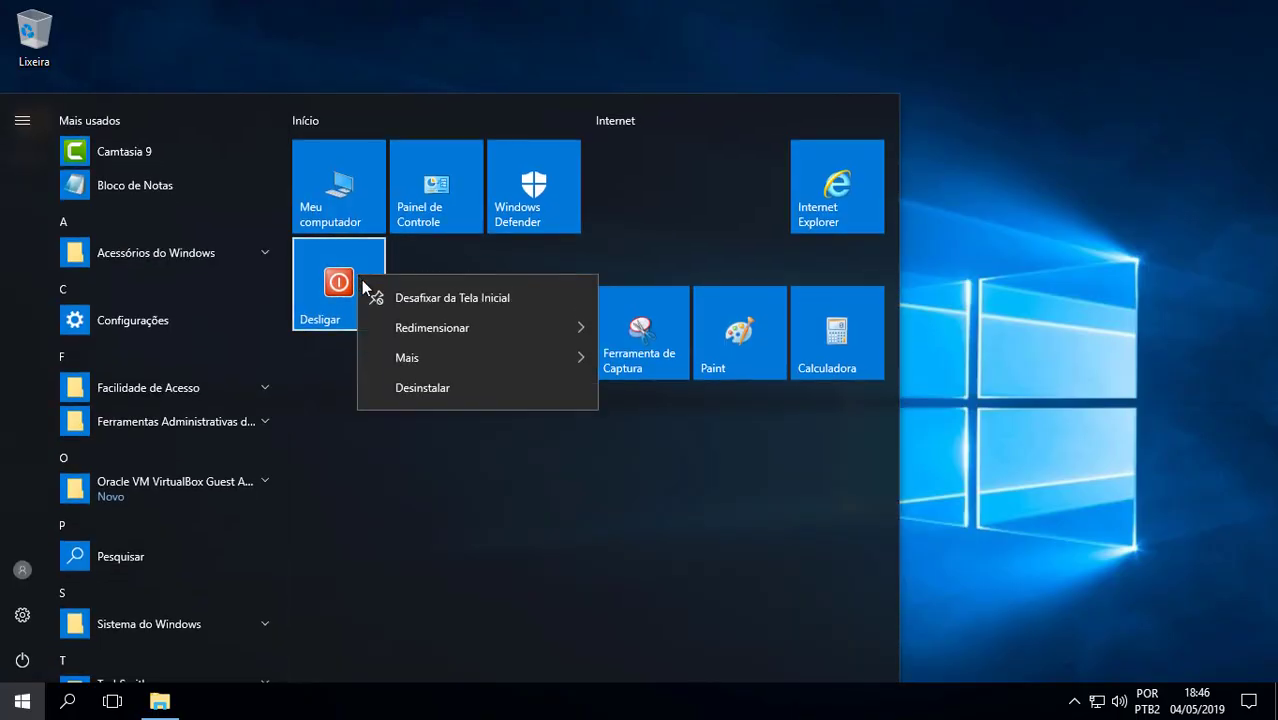
mouse_move(442, 360)
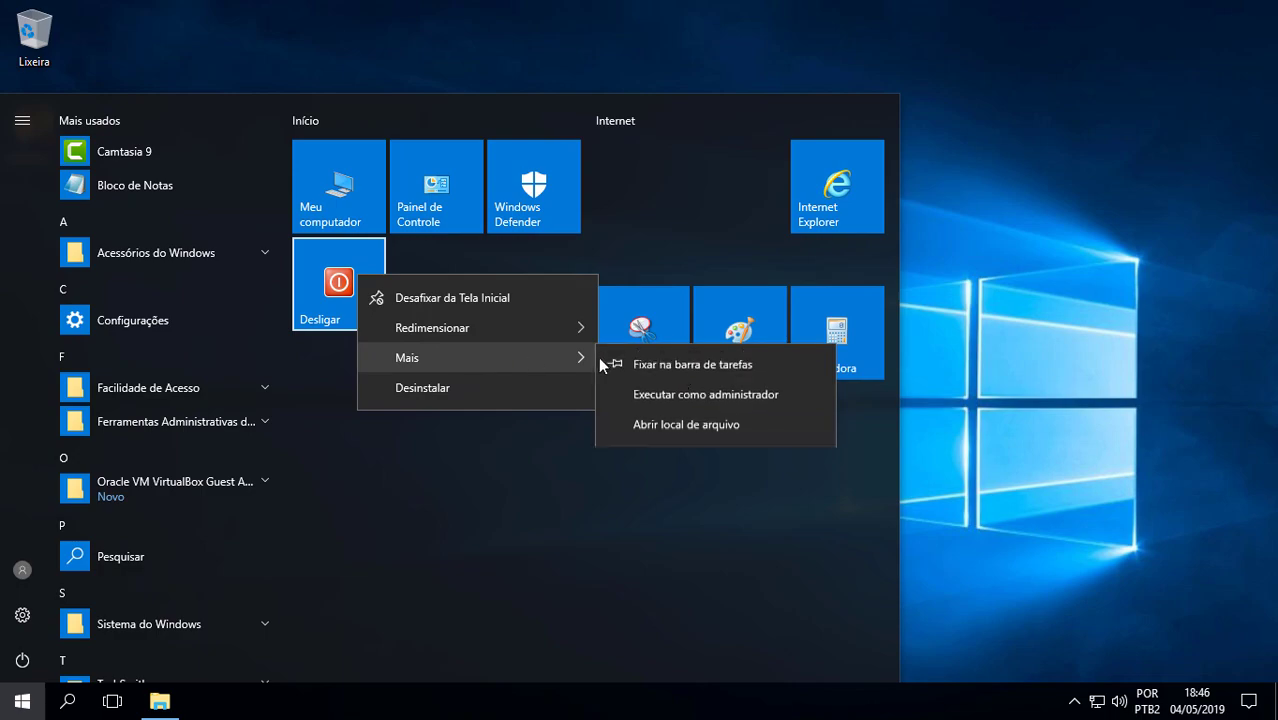
left_click(721, 427)
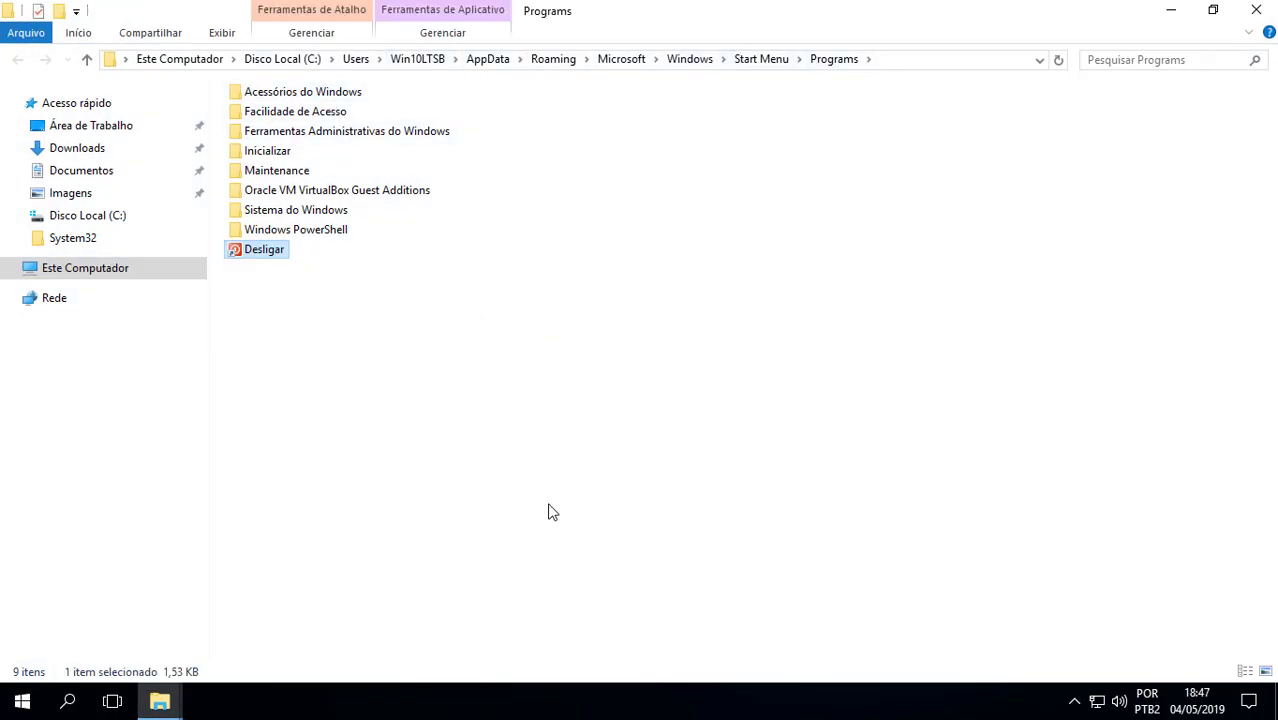
- Paste the copied shortcuts into the Start Menu Programs folder alongside Desligar
left_click(478, 437)
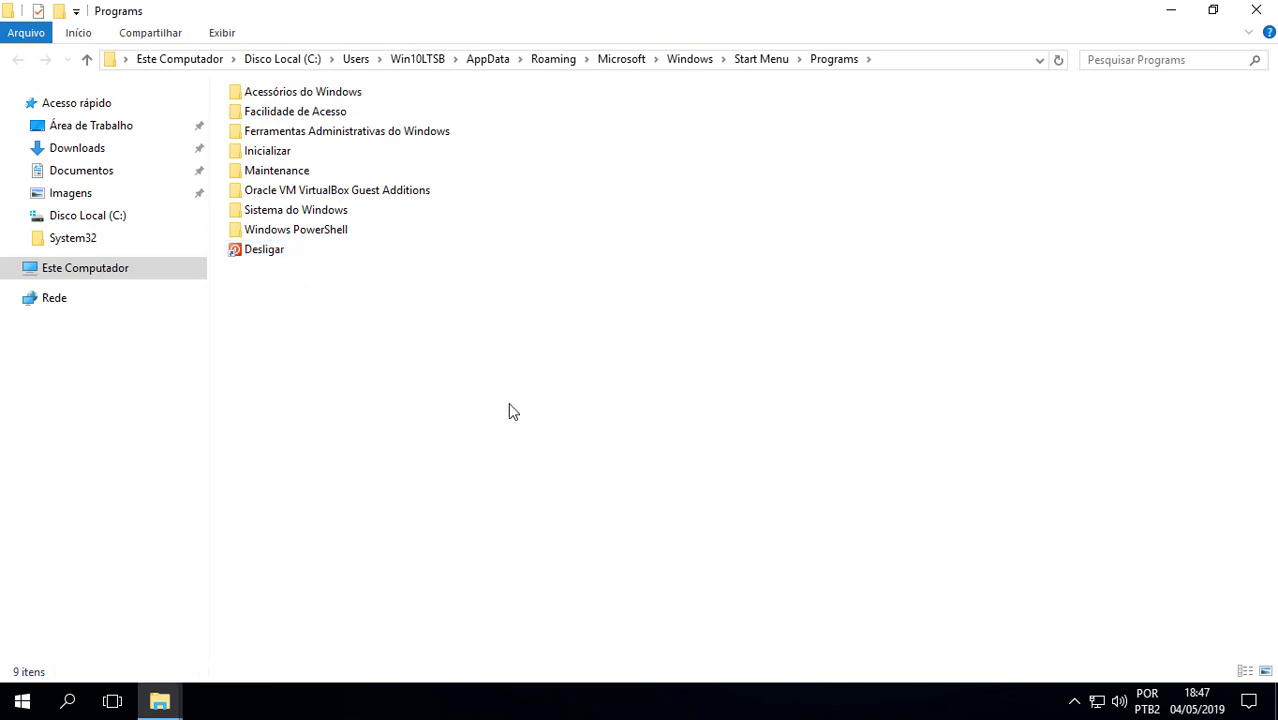
right_click(477, 266)
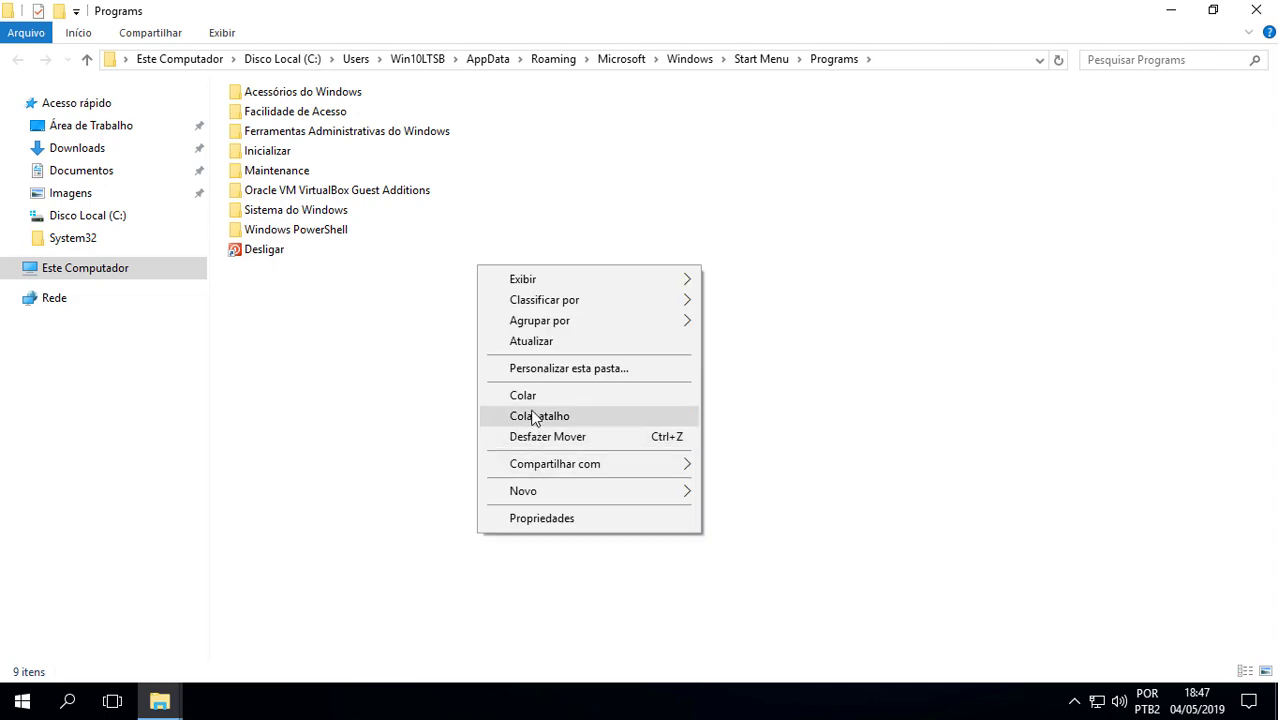
left_click(534, 393)
- Check the system's CPU usage in Gerenciador de Tarefas twice, closing it each time
right_click(500, 700)
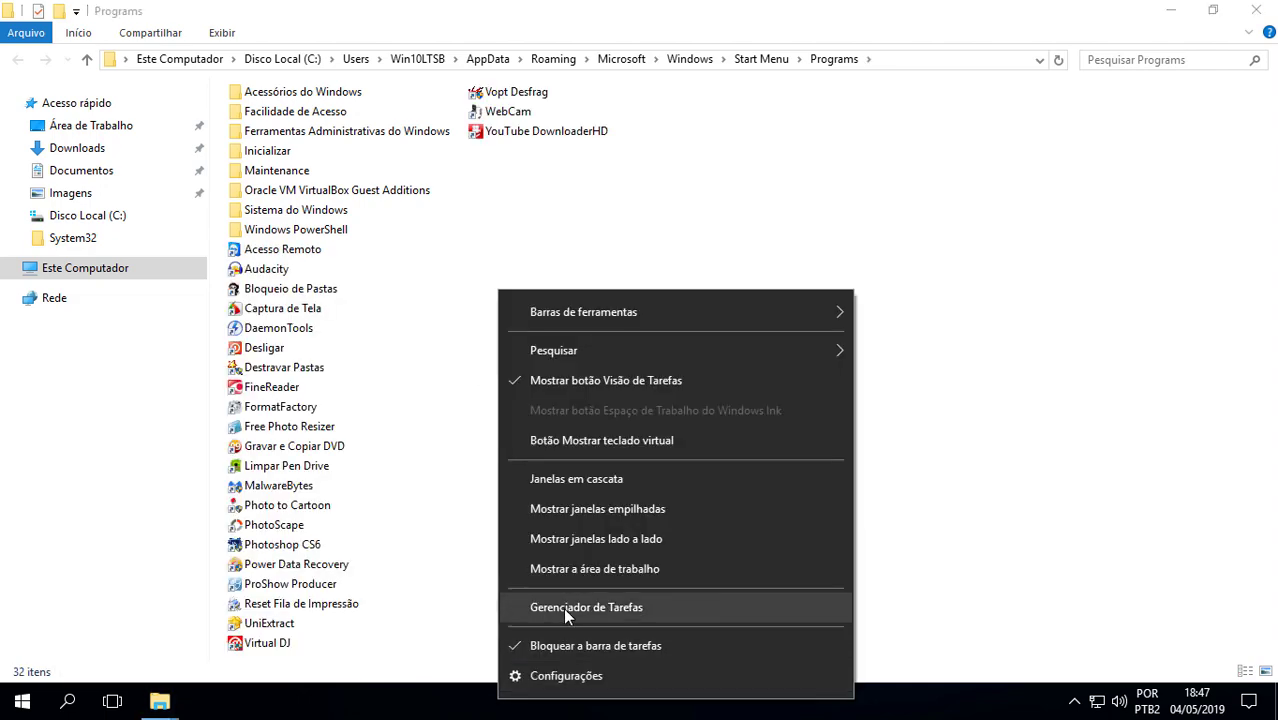
left_click(563, 607)
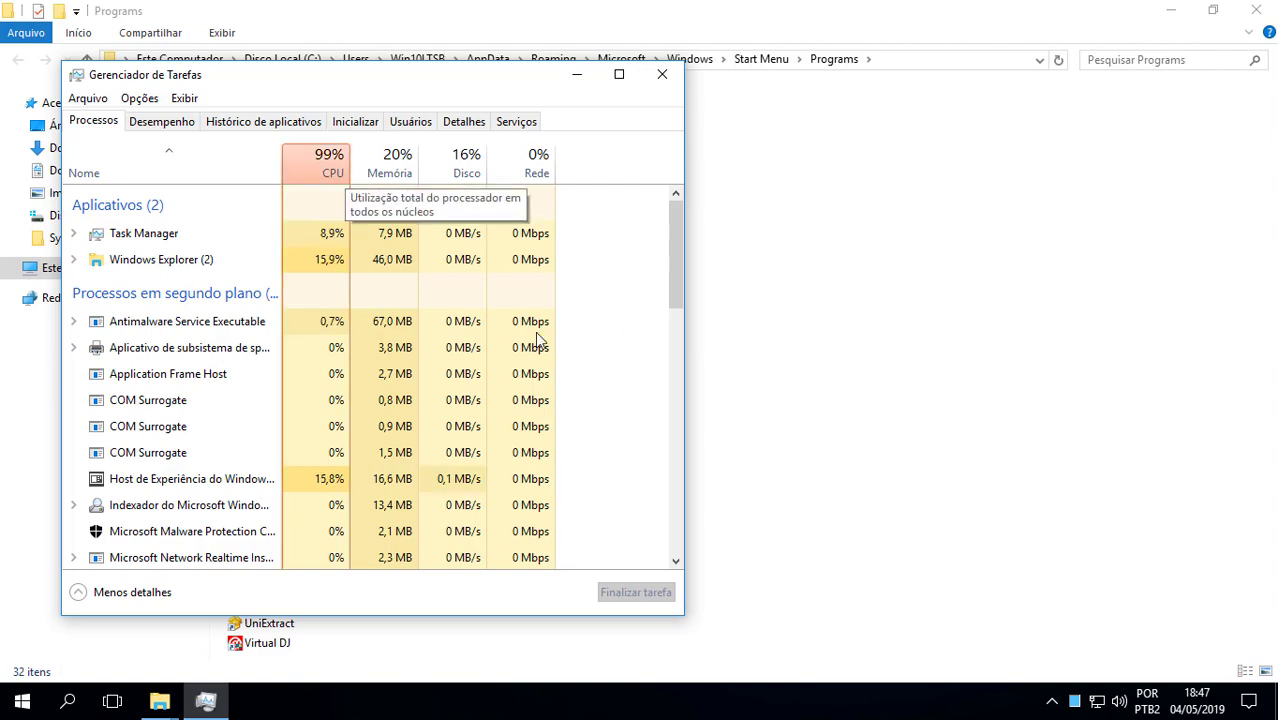
left_click(662, 74)
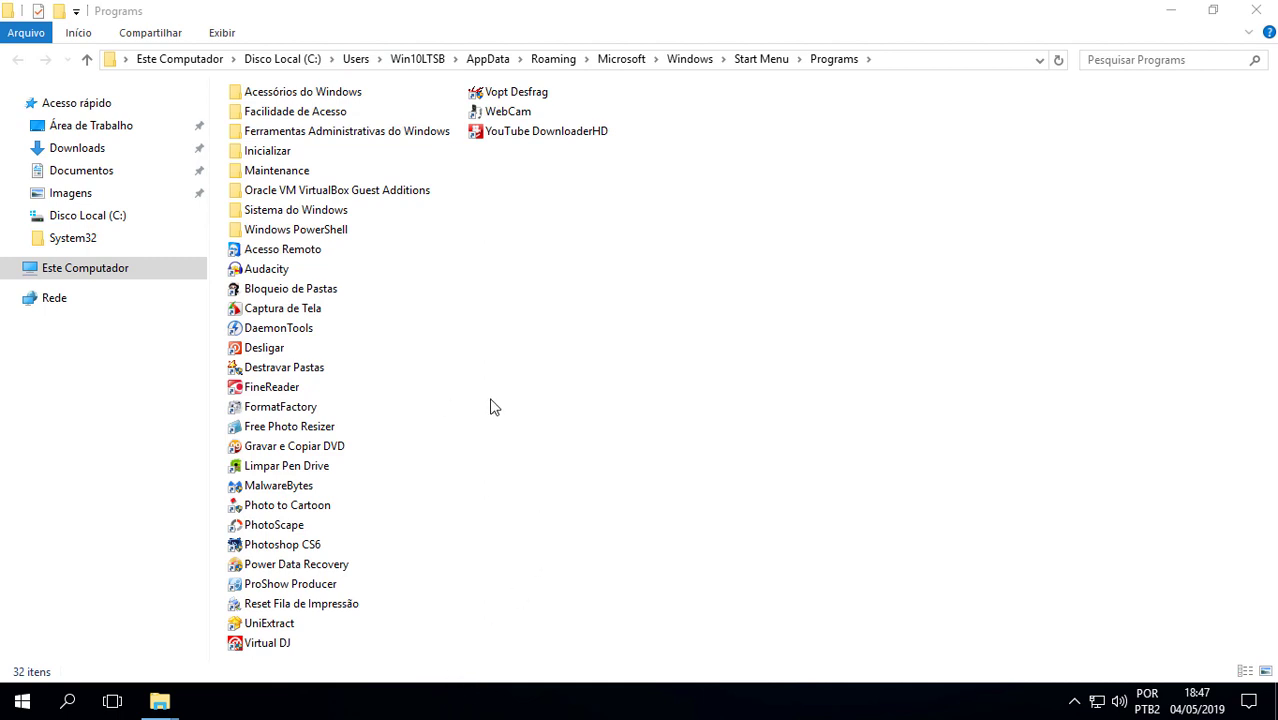
right_click(420, 704)
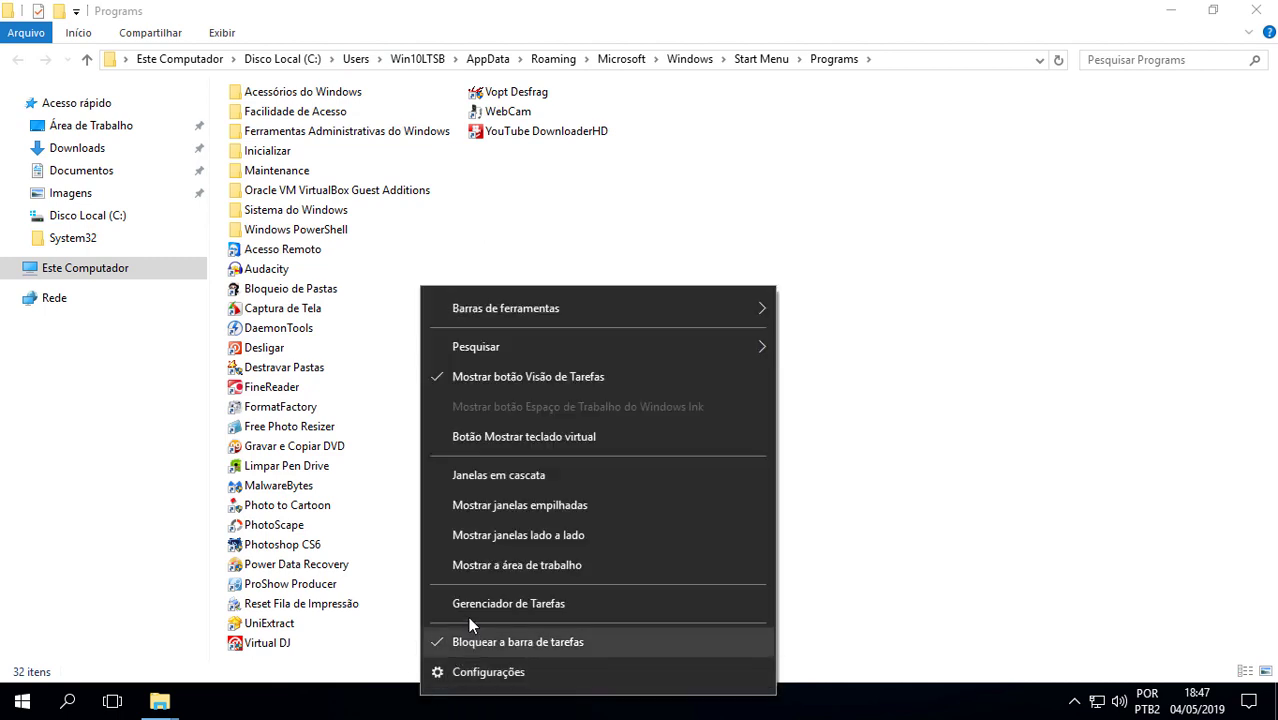
left_click(474, 601)
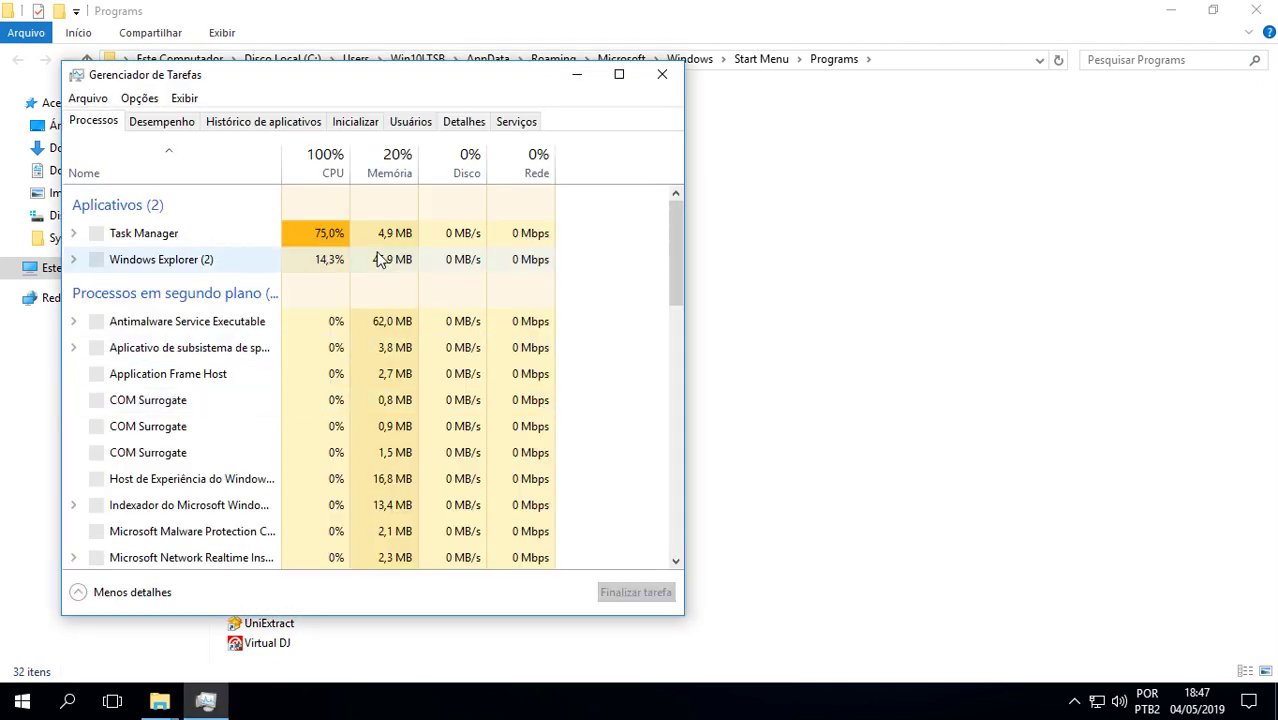
left_click(662, 74)
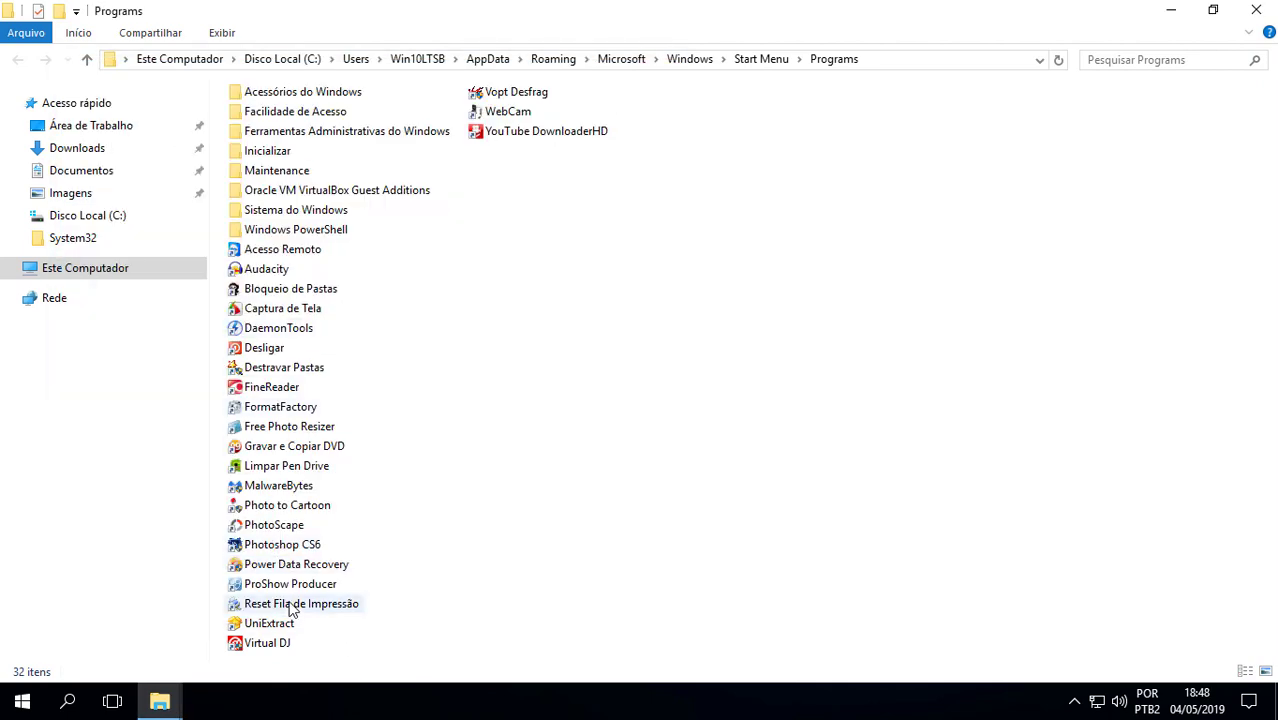
- Examine the portable program tiles in the Start menu and the pinning options of Camtasia 9, Bloqueio de Pastas and Acesso Remoto
left_click(38, 698)
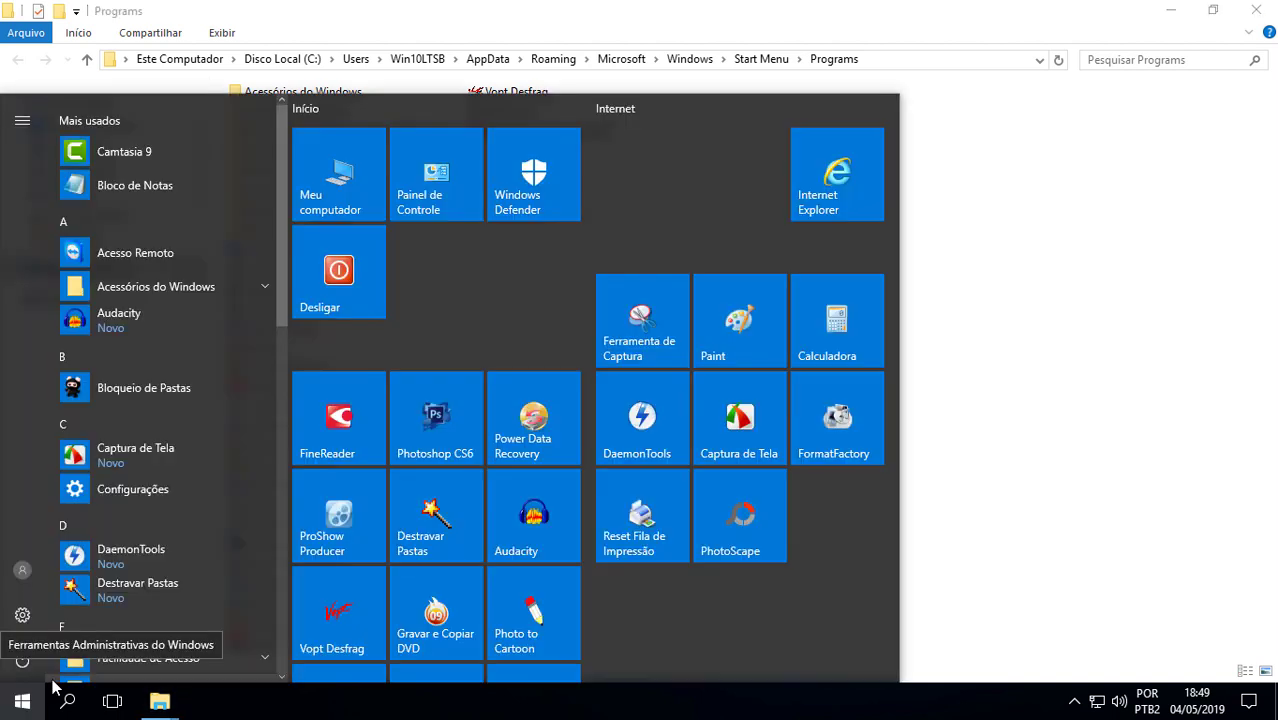
scroll(430, 500, "down", 2)
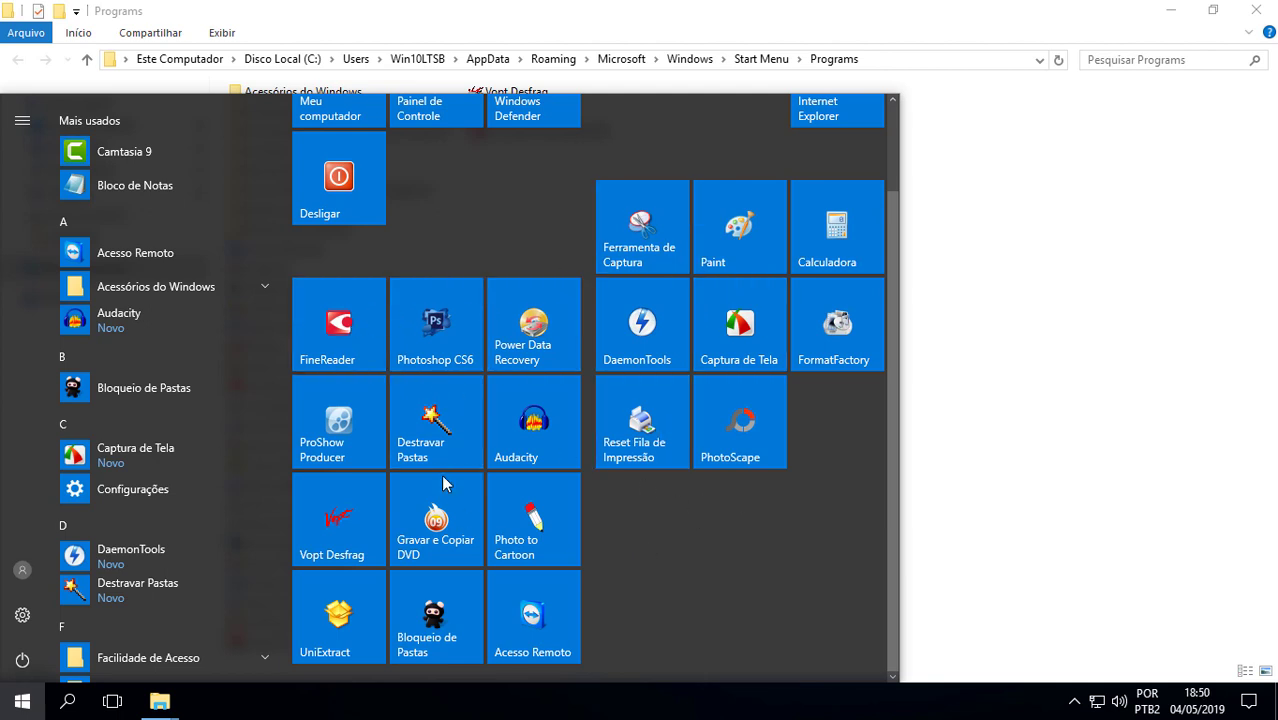
right_click(97, 145)
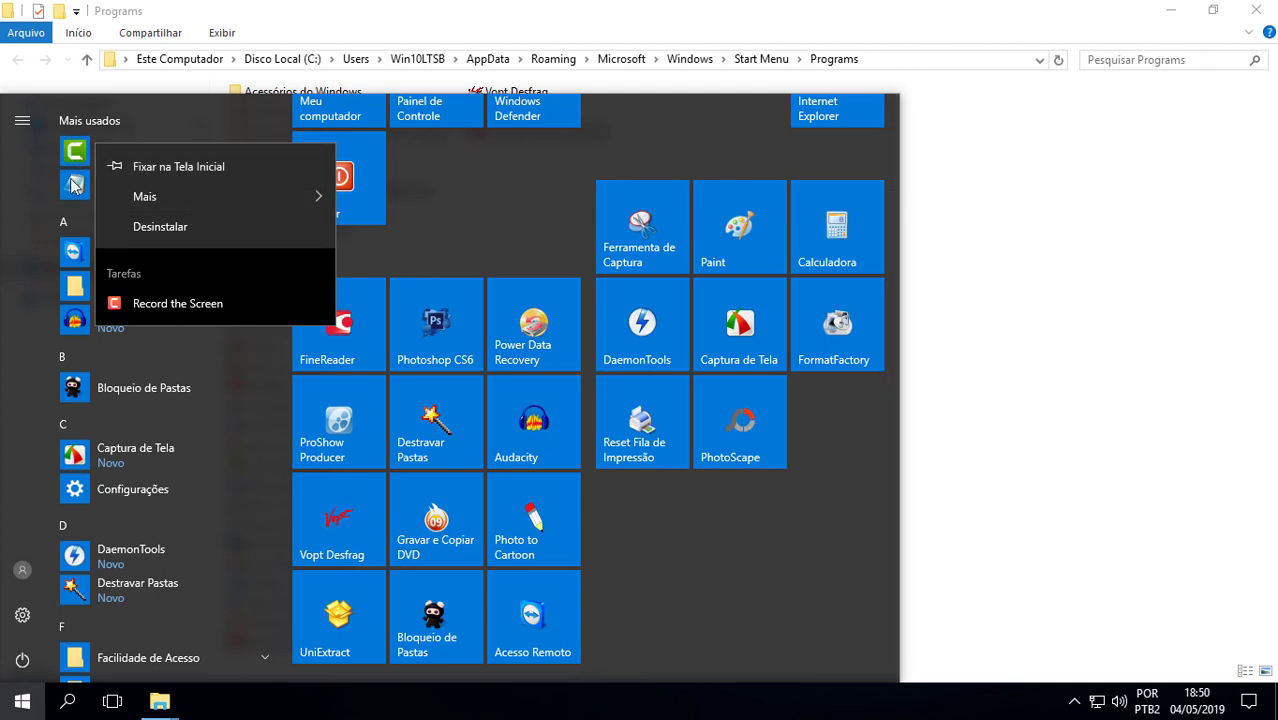
left_click(36, 233)
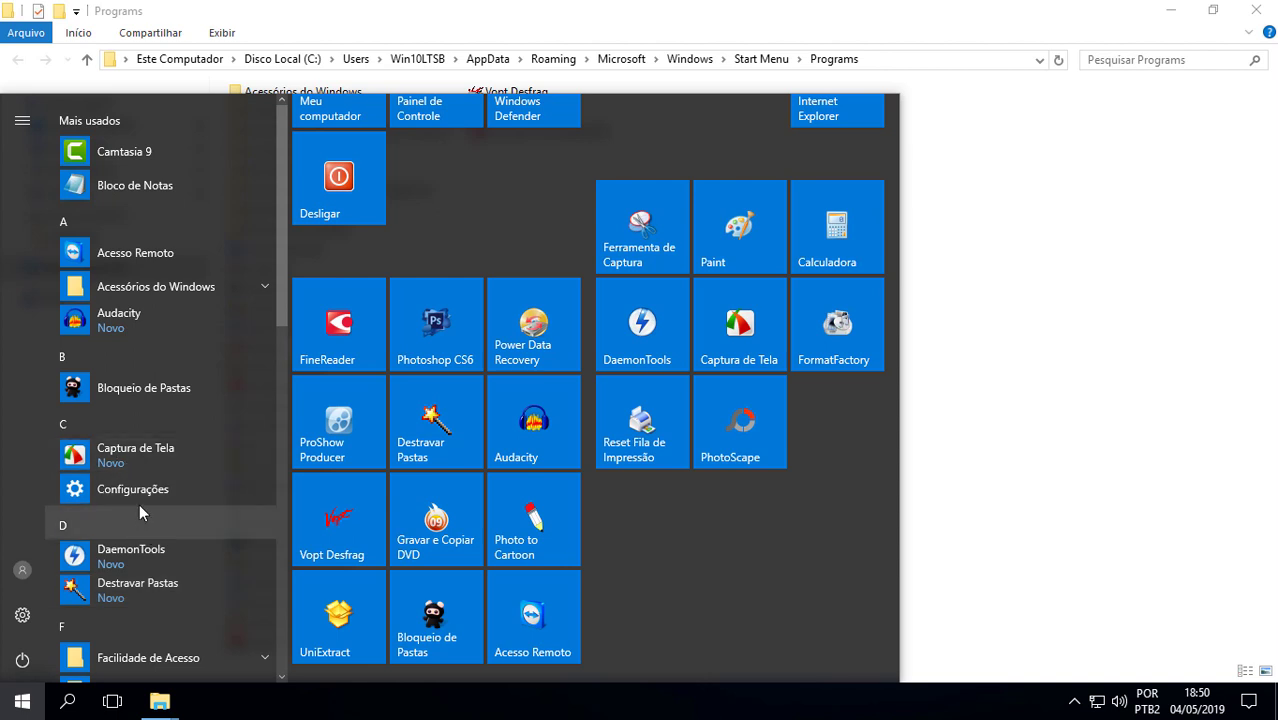
right_click(110, 388)
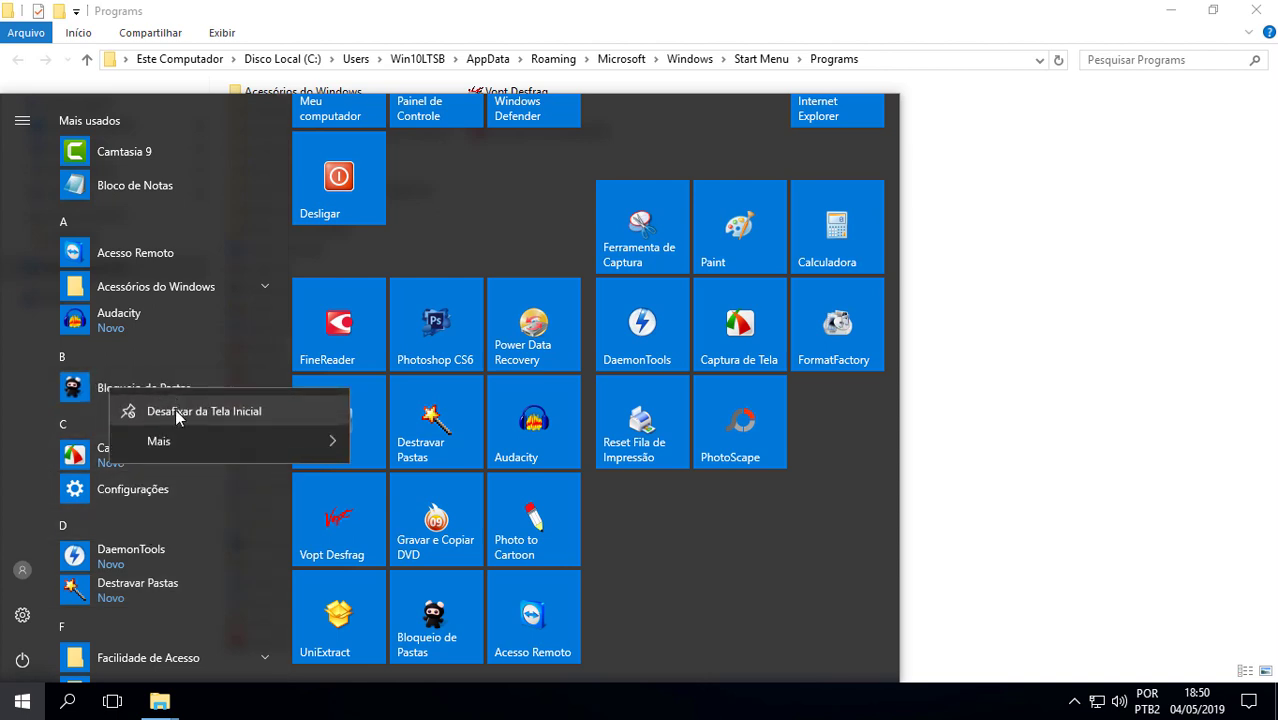
left_click(75, 293)
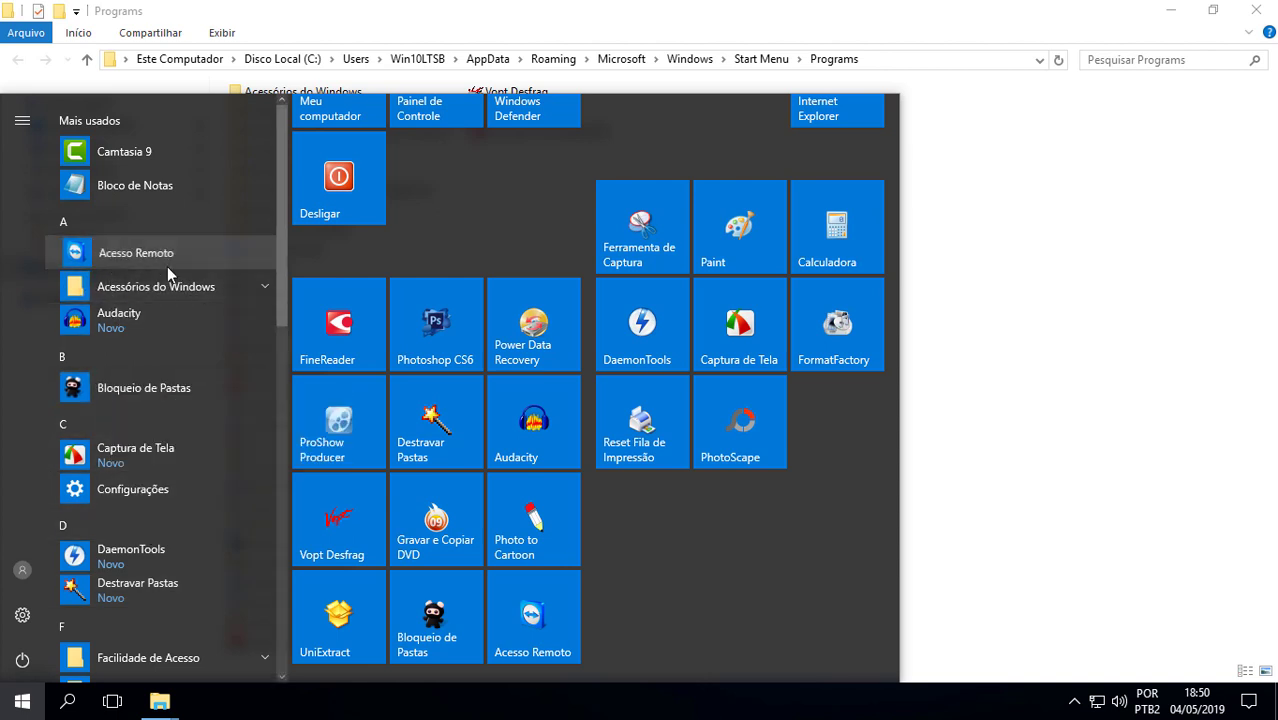
right_click(112, 253)
left_click(616, 487)
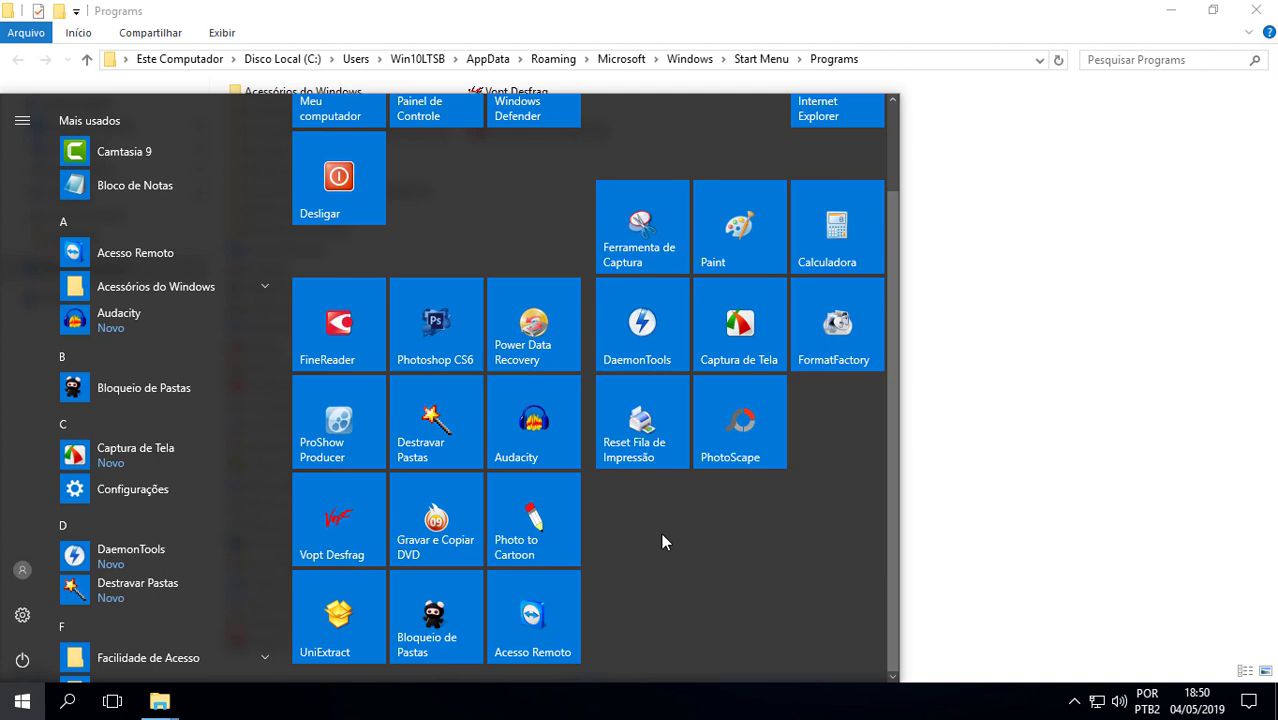
left_click(1130, 422)
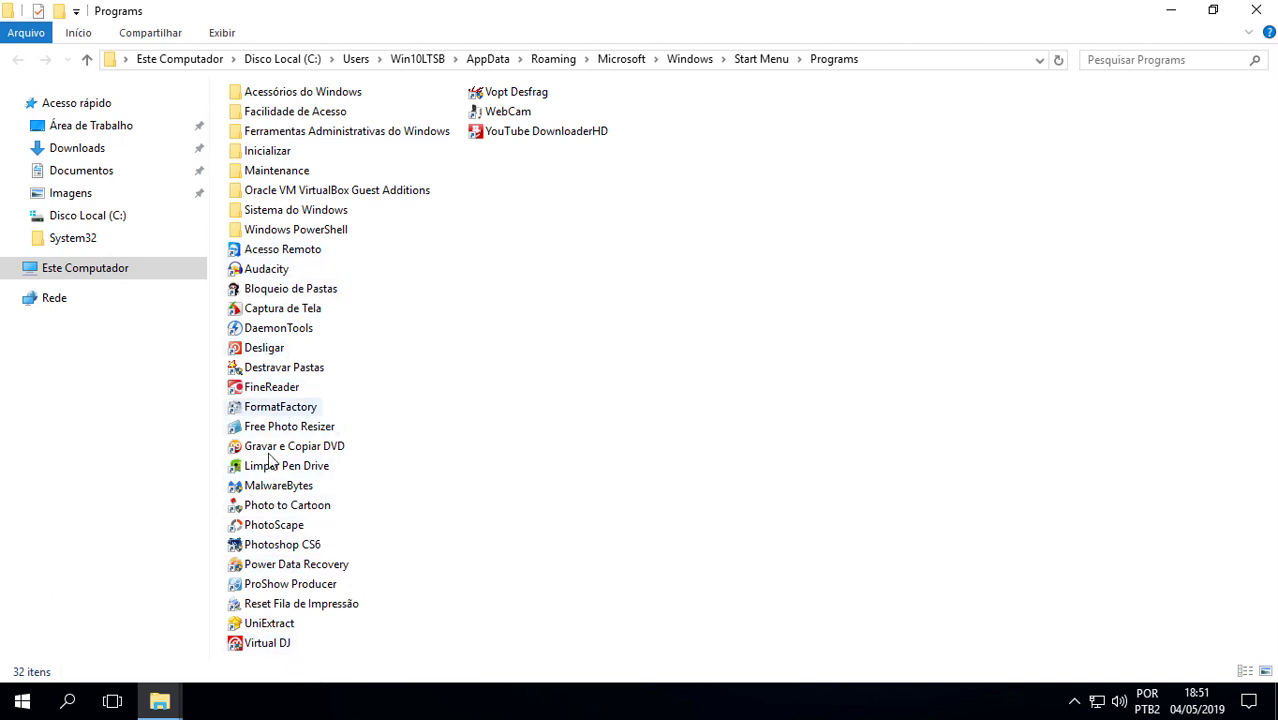
- Compare the context options of the Destravar Pastas, Acesso Remoto, Audacity and Bloqueio de Pastas shortcuts in the Programs folder, looking for Start menu pinning
right_click(259, 373)
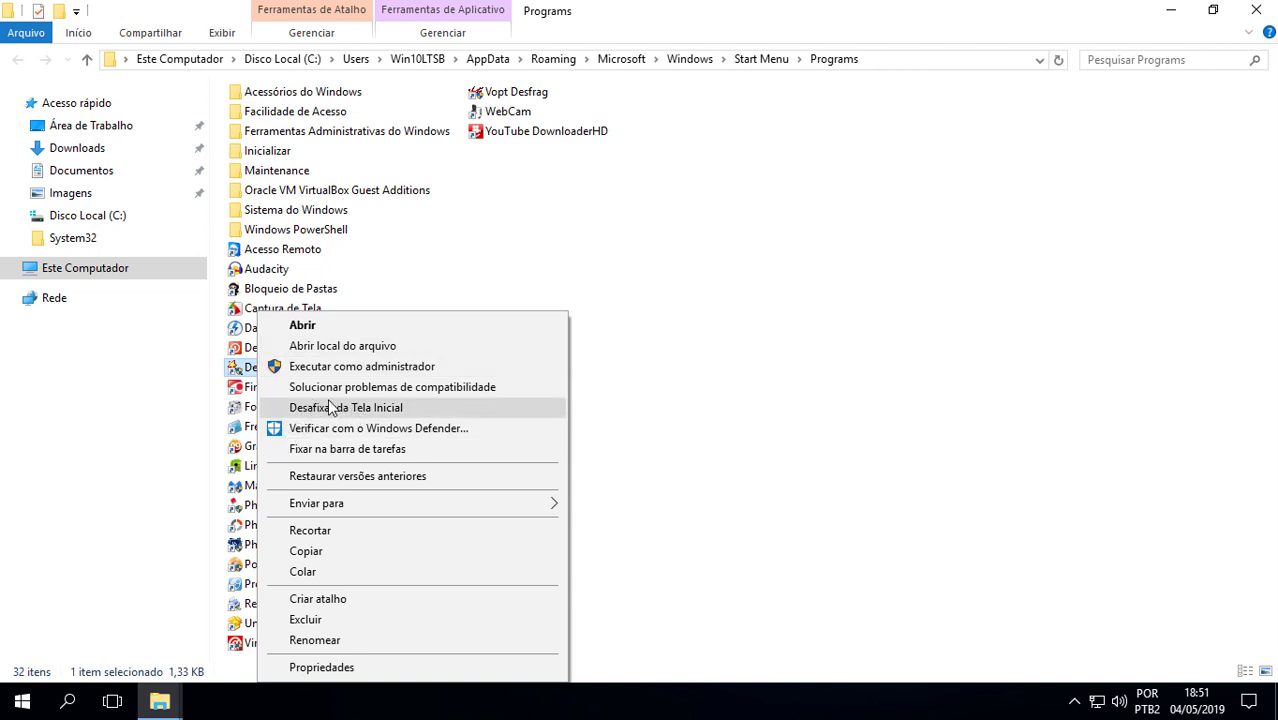
left_click(351, 278)
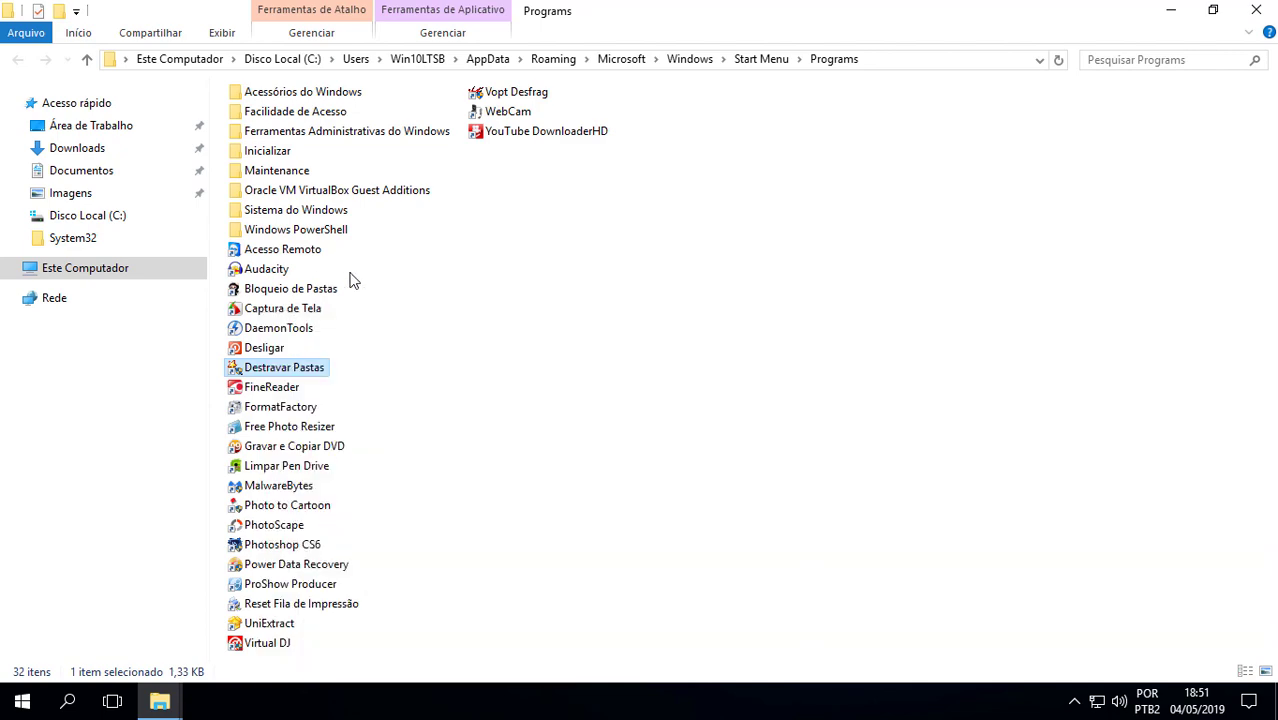
right_click(268, 251)
key("Down")
key("Down")
key("Down")
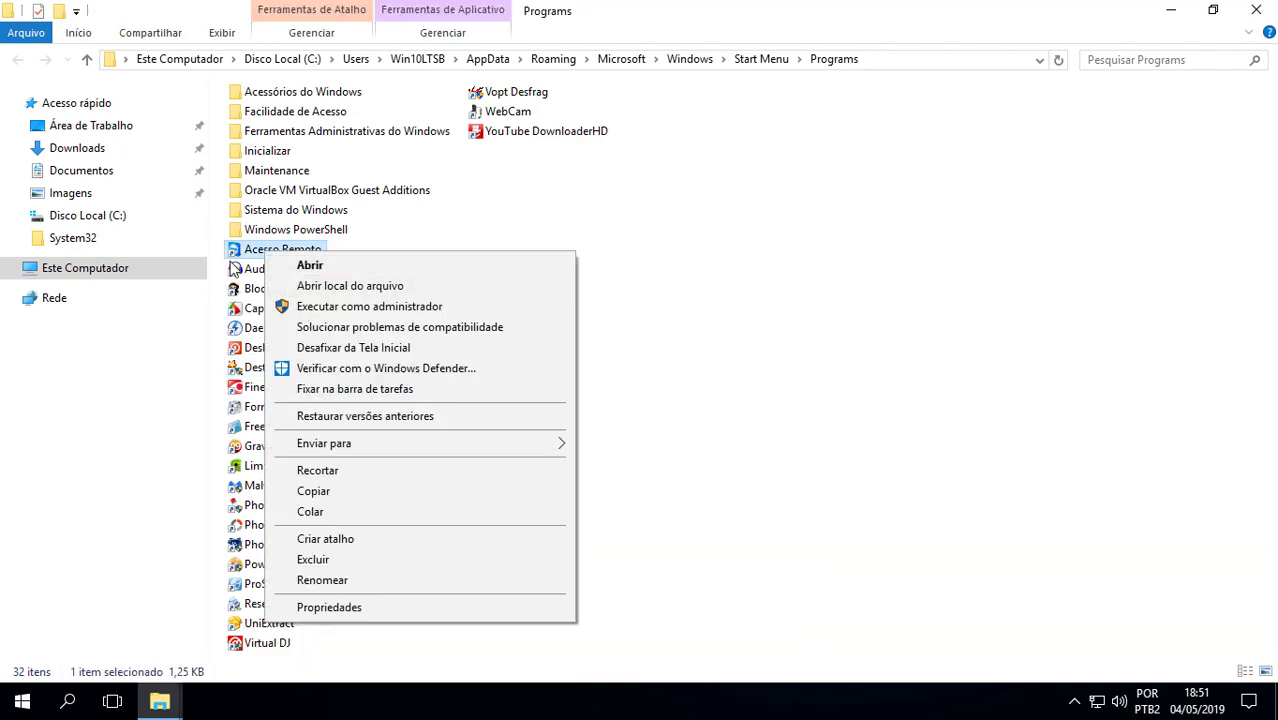
key("Escape")
key("Down")
key("Menu")
key("Escape")
key("Down")
key("Menu")
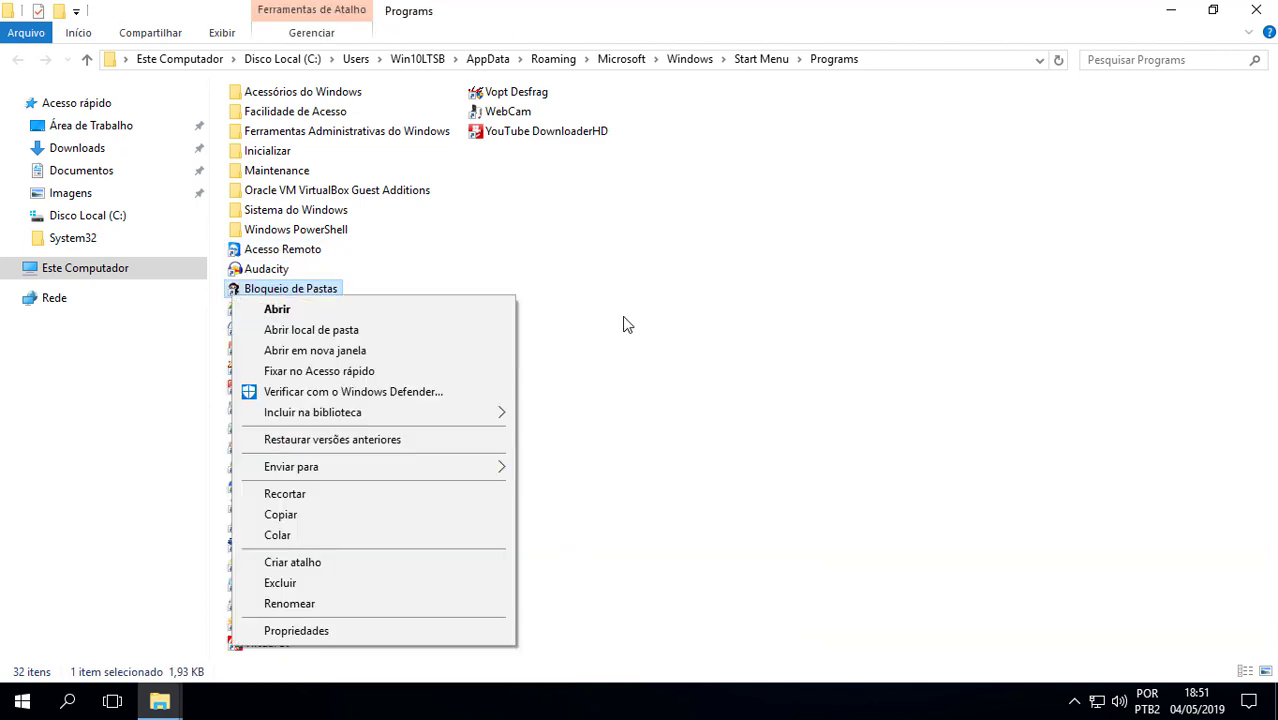
left_click(623, 325)
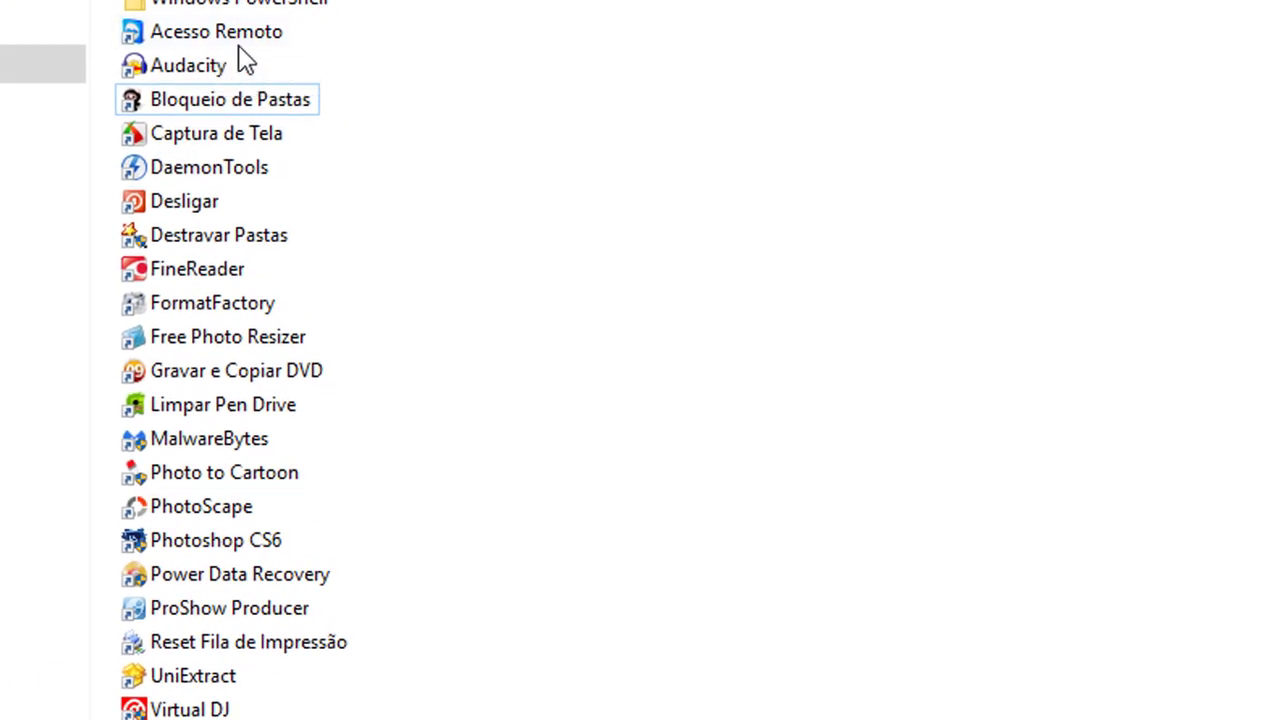
- Open the Bloqueio de Pastas shortcut's folder, launch Seguro Azarado to view its password protection dialog, and close it without protecting anything
double_click(229, 106)
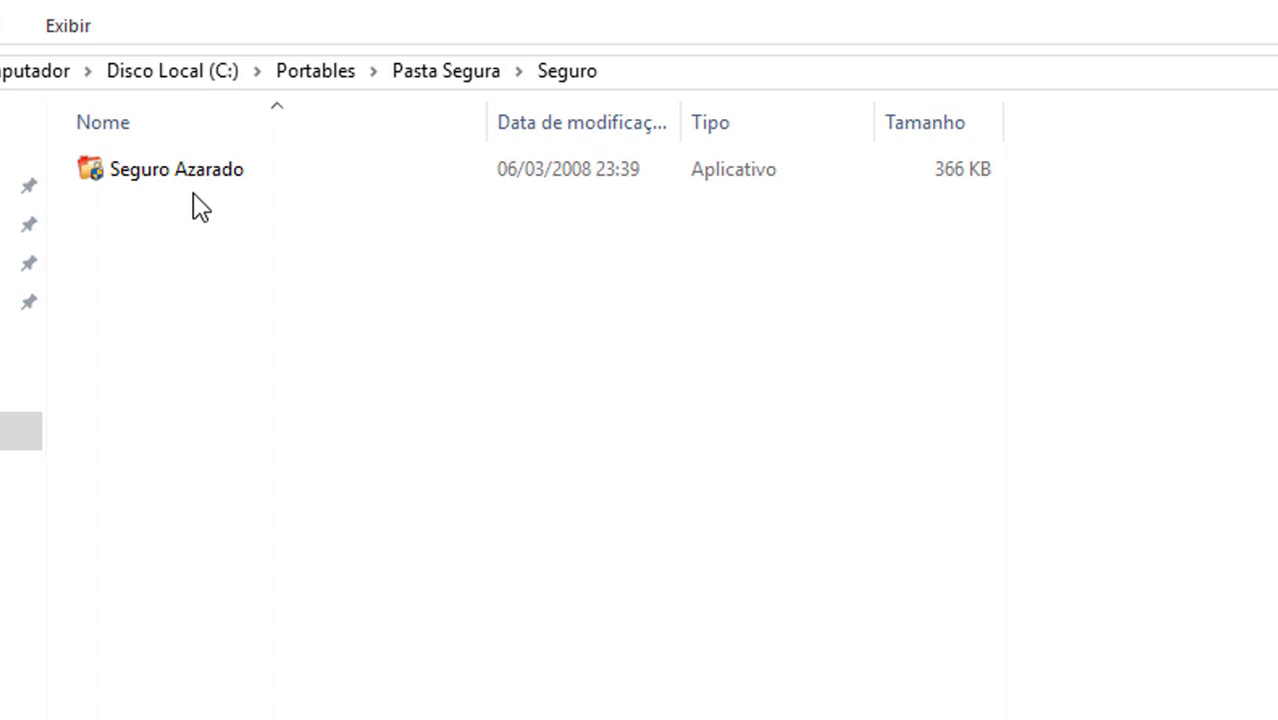
right_click(148, 167)
left_click(246, 537)
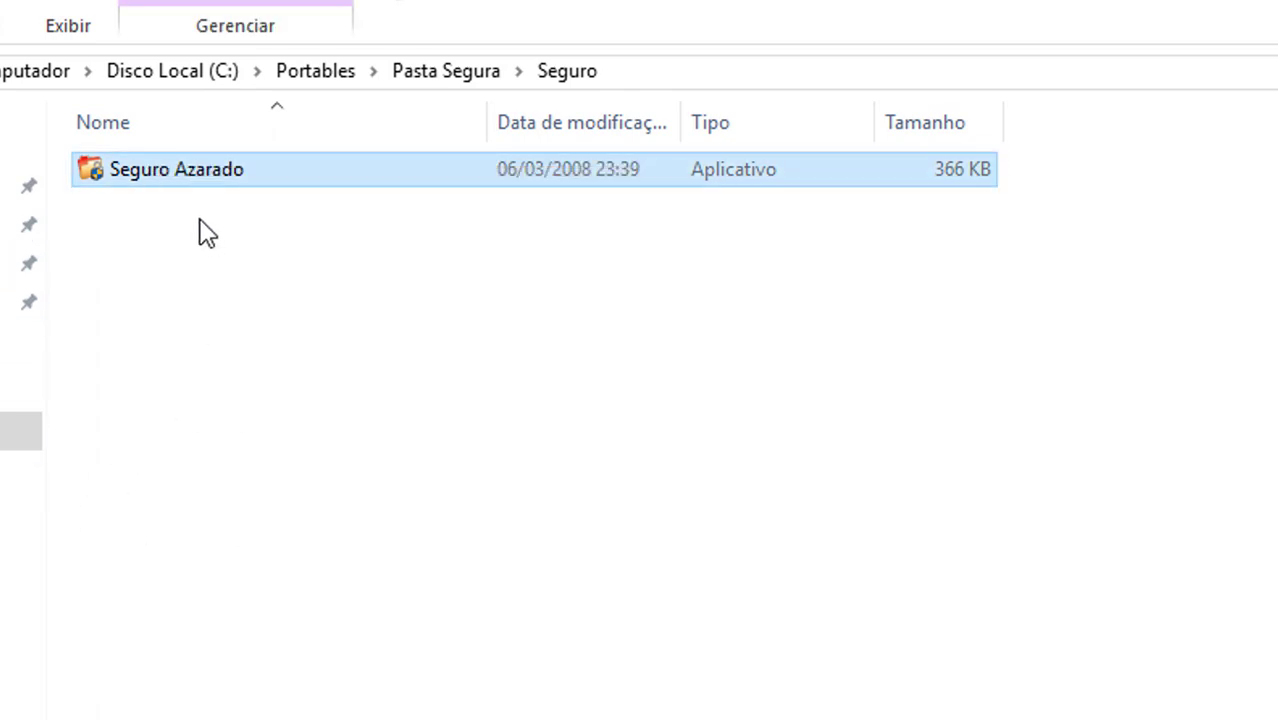
double_click(176, 172)
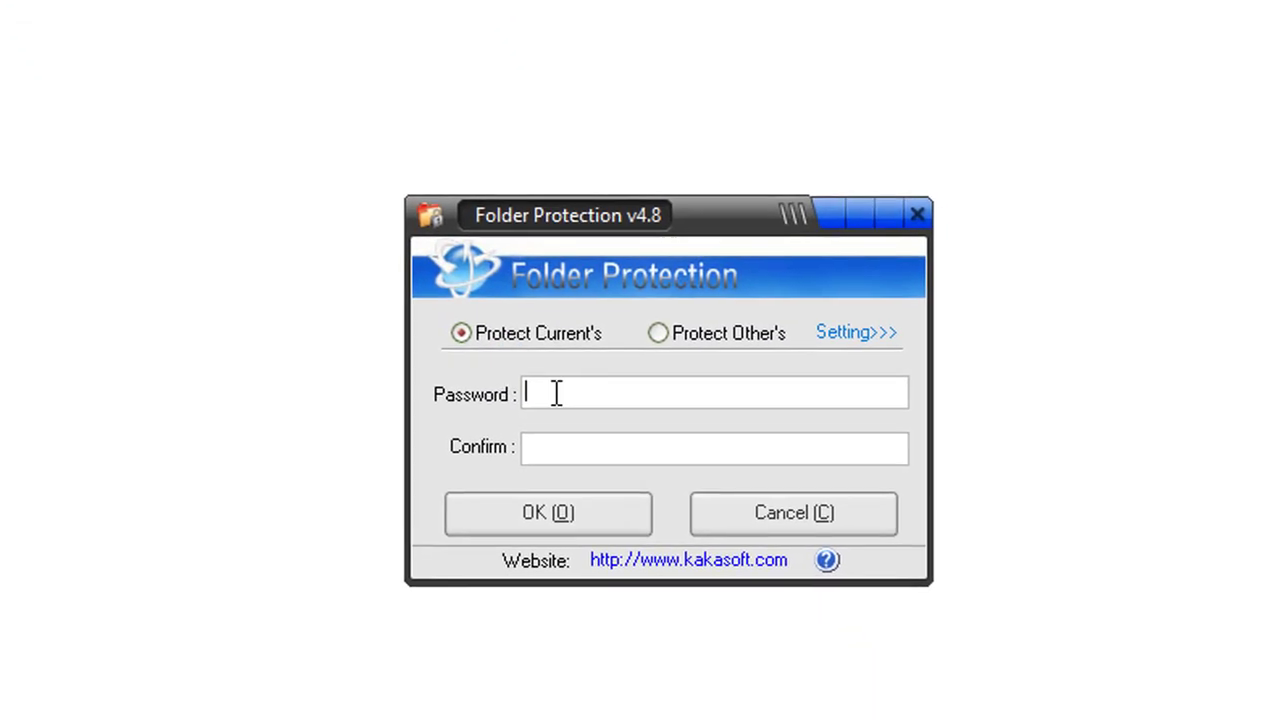
left_click(917, 216)
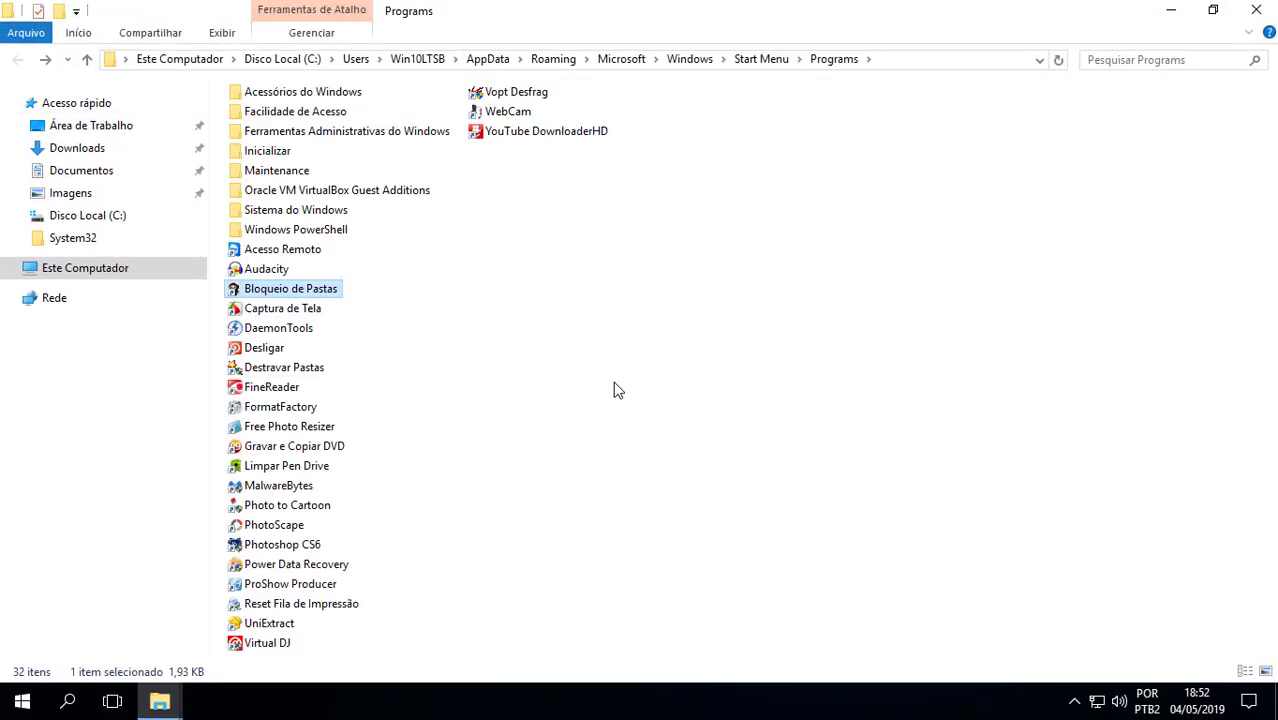
left_click(398, 243)
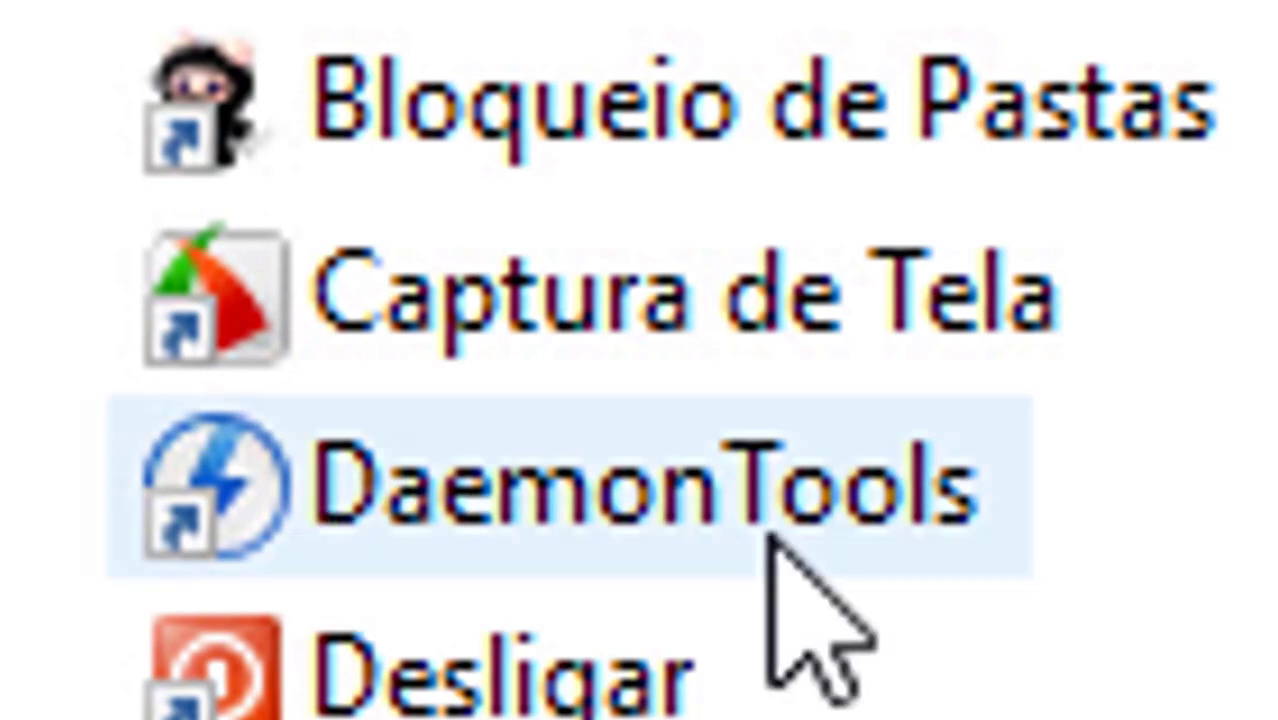
- Launch Captura de Tela, inspect its capture tools and notification-area icon, and close FastStone Capture
double_click(565, 330)
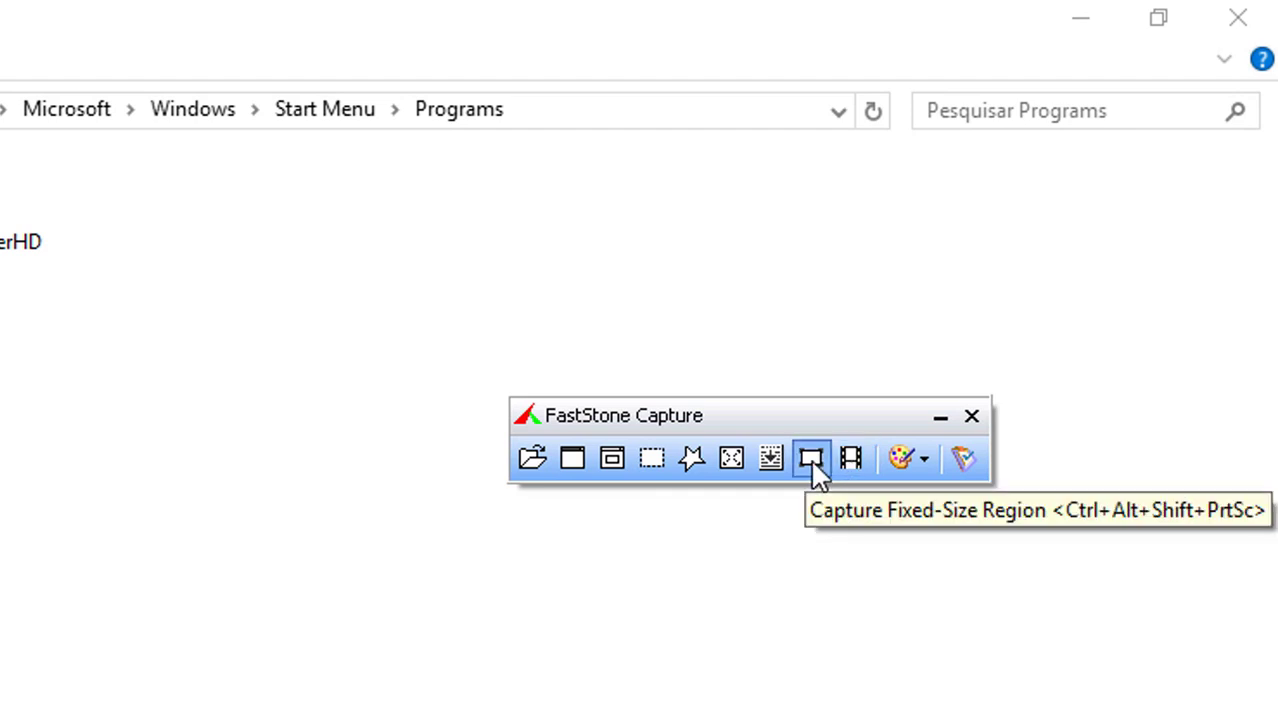
left_click(772, 461)
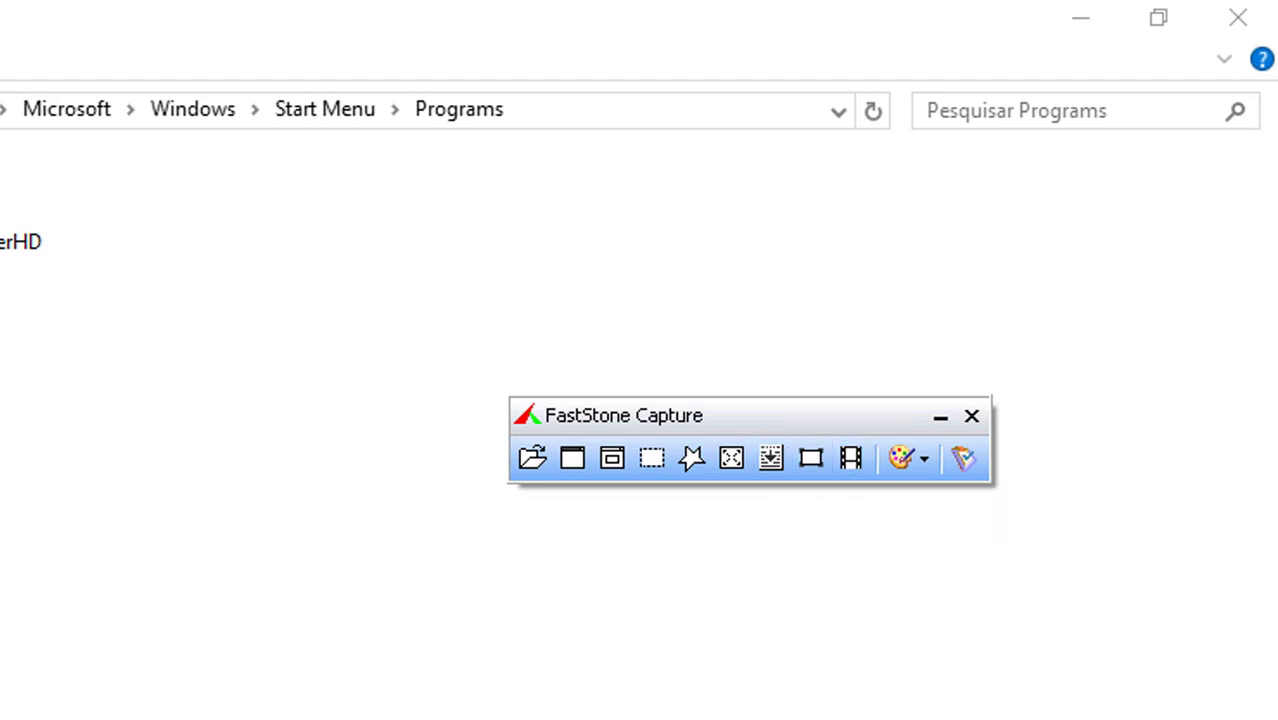
left_click(842, 650)
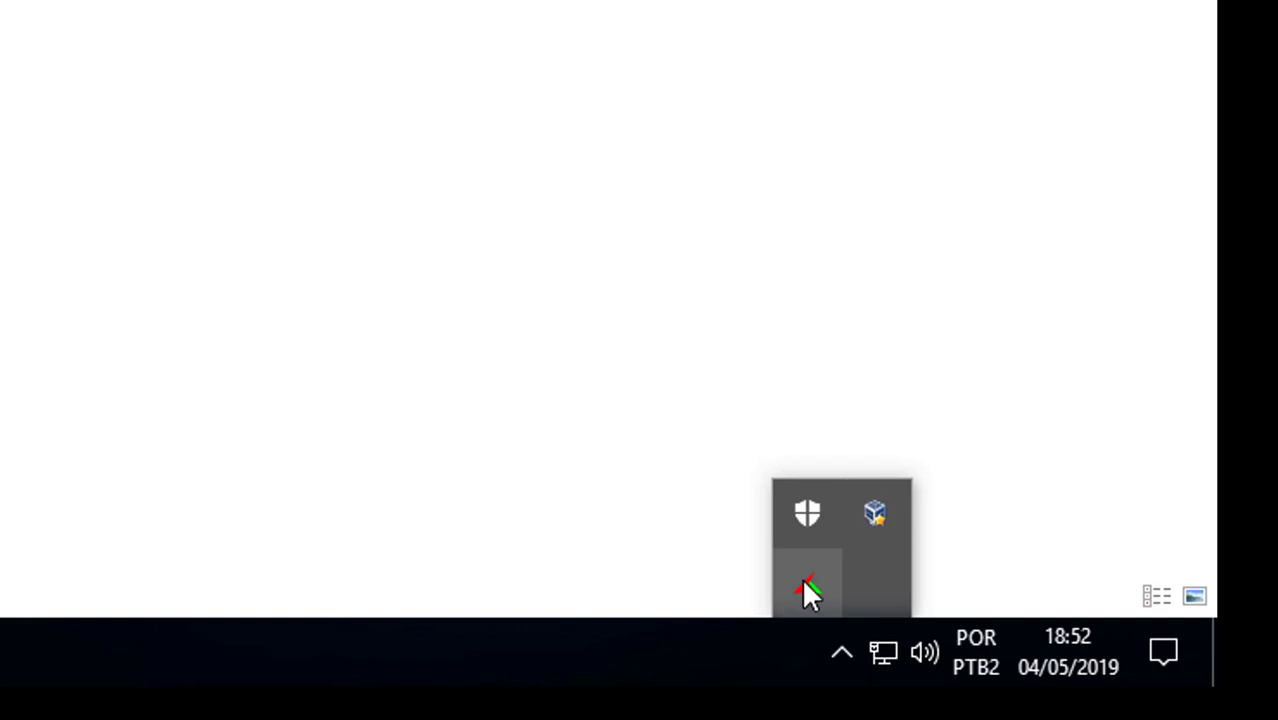
right_click(808, 592)
key("Escape")
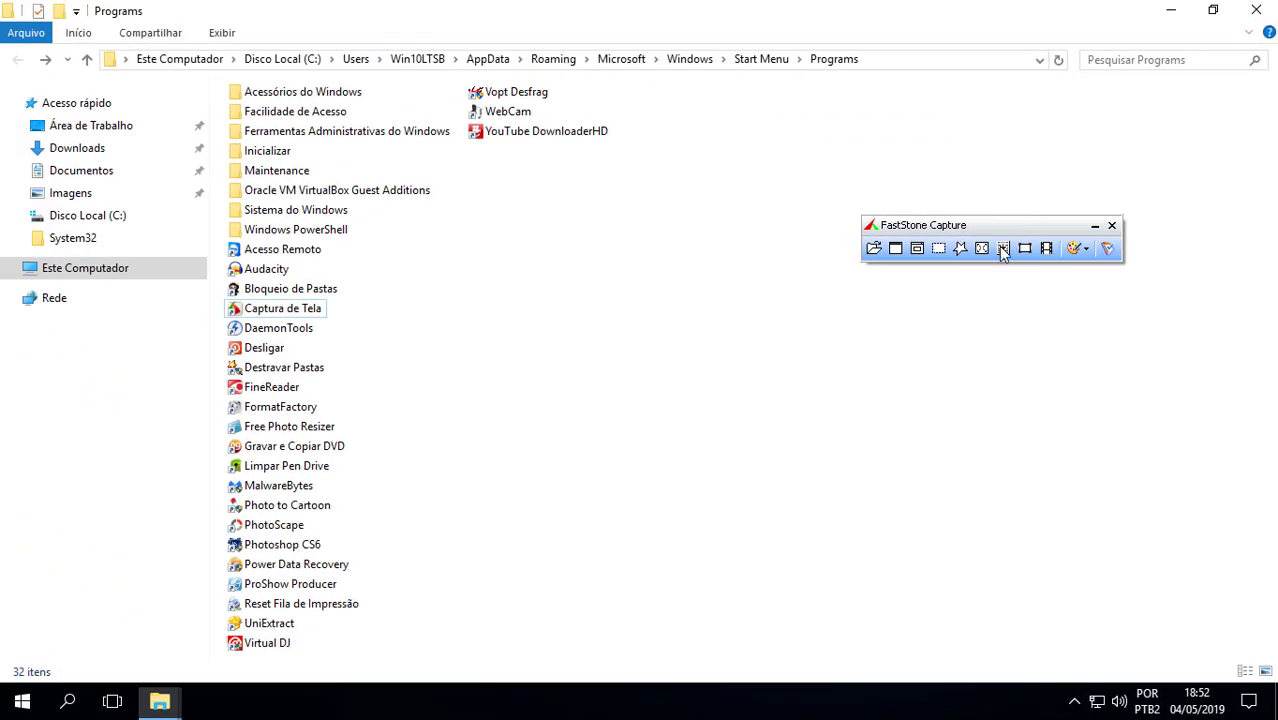
left_click(1111, 225)
- Launch Destravar Pastas to view its file and folder browser, then close it without selecting anything
mouse_move(278, 331)
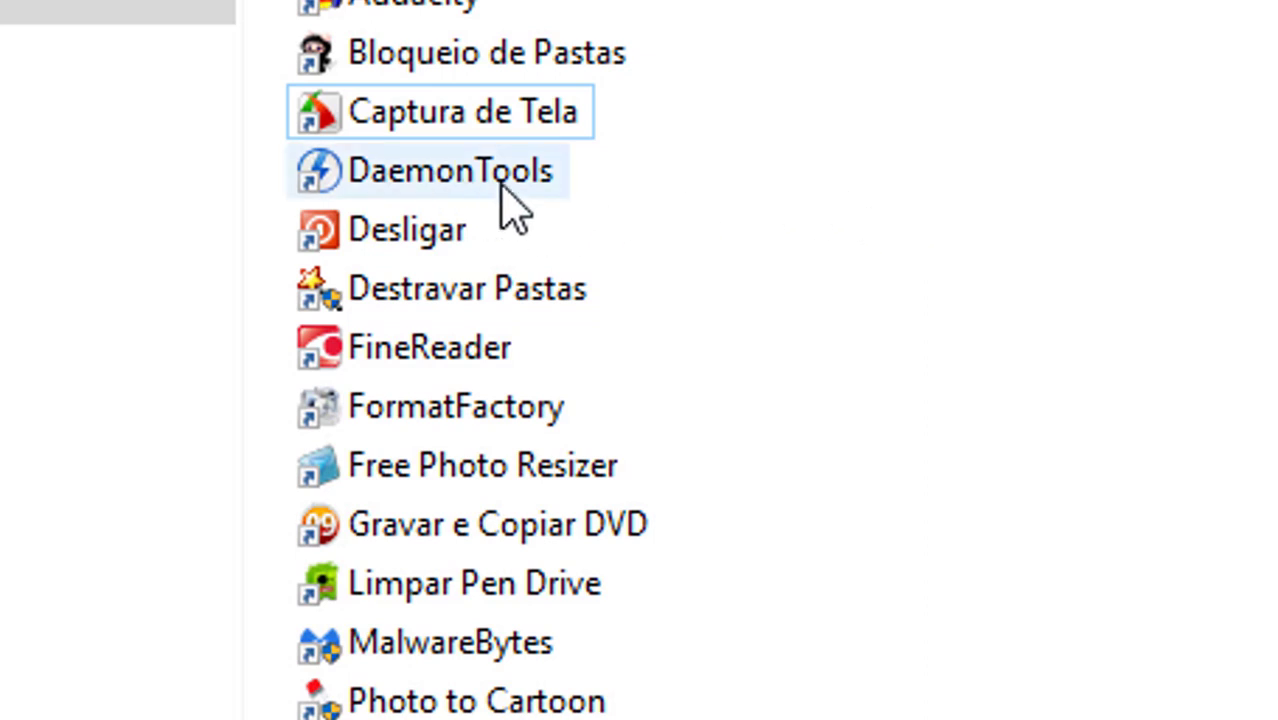
mouse_move(472, 185)
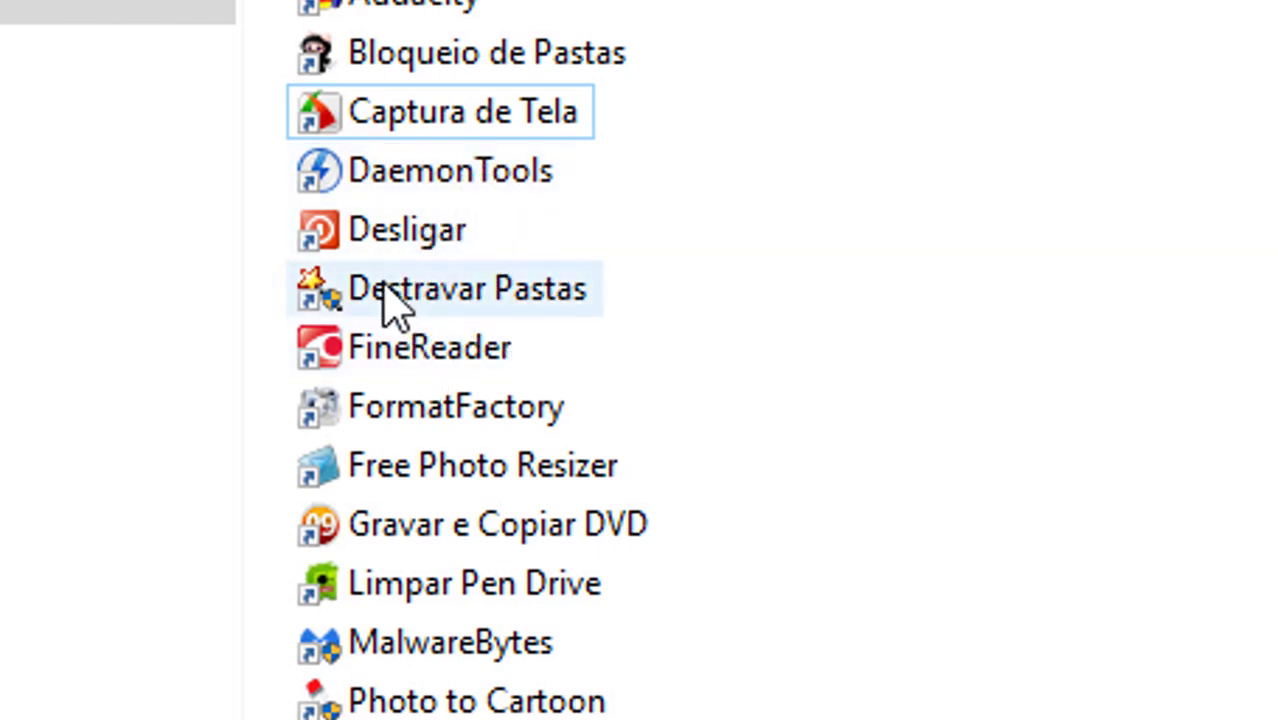
double_click(533, 300)
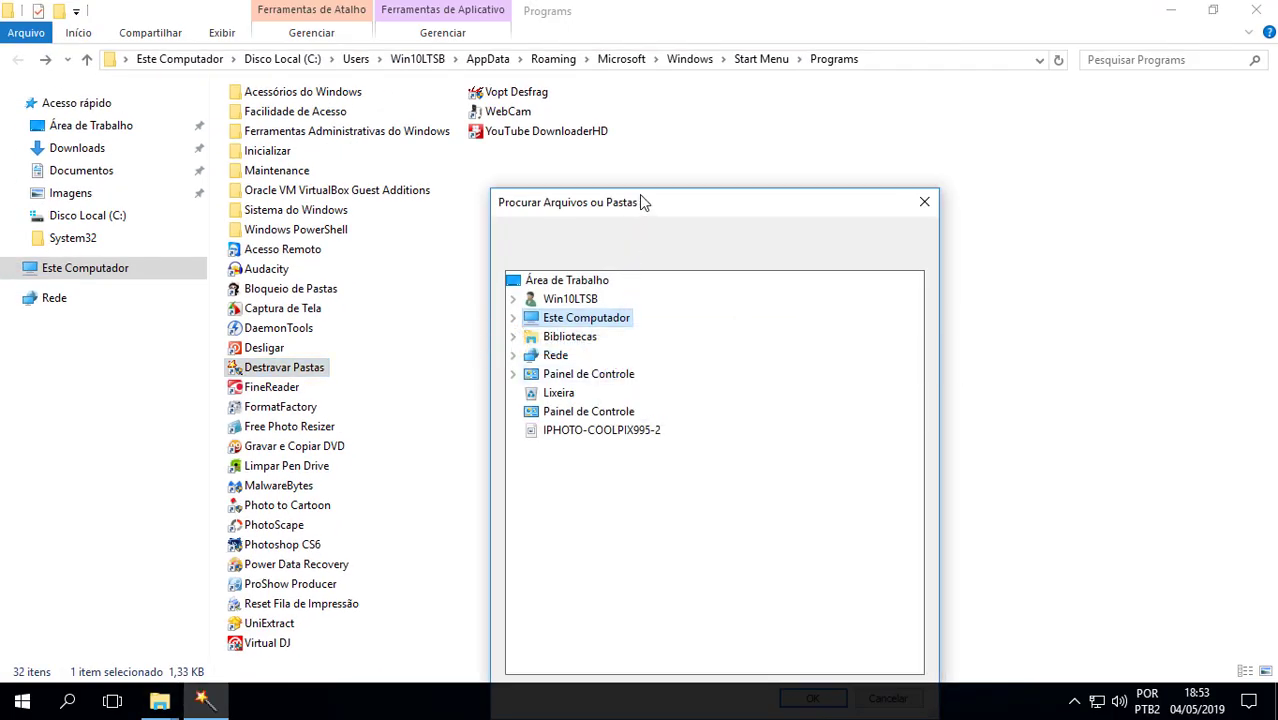
left_click_drag(643, 202, 647, 120)
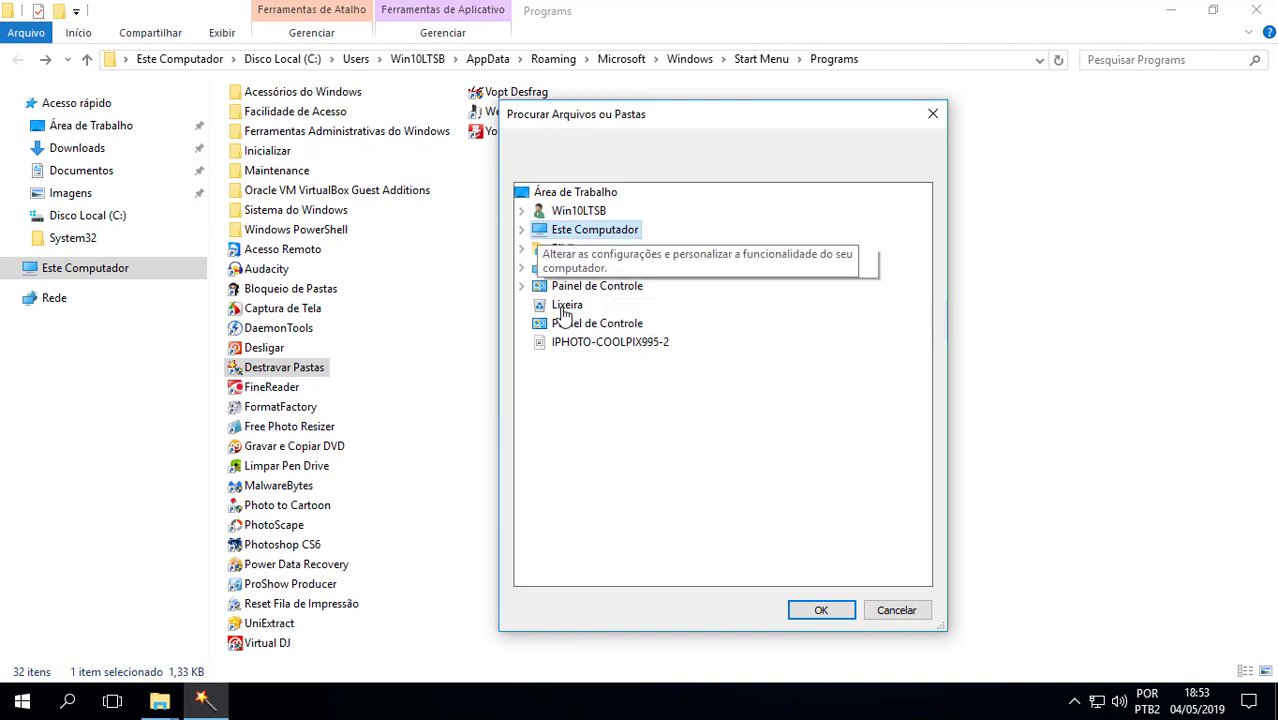
left_click(933, 116)
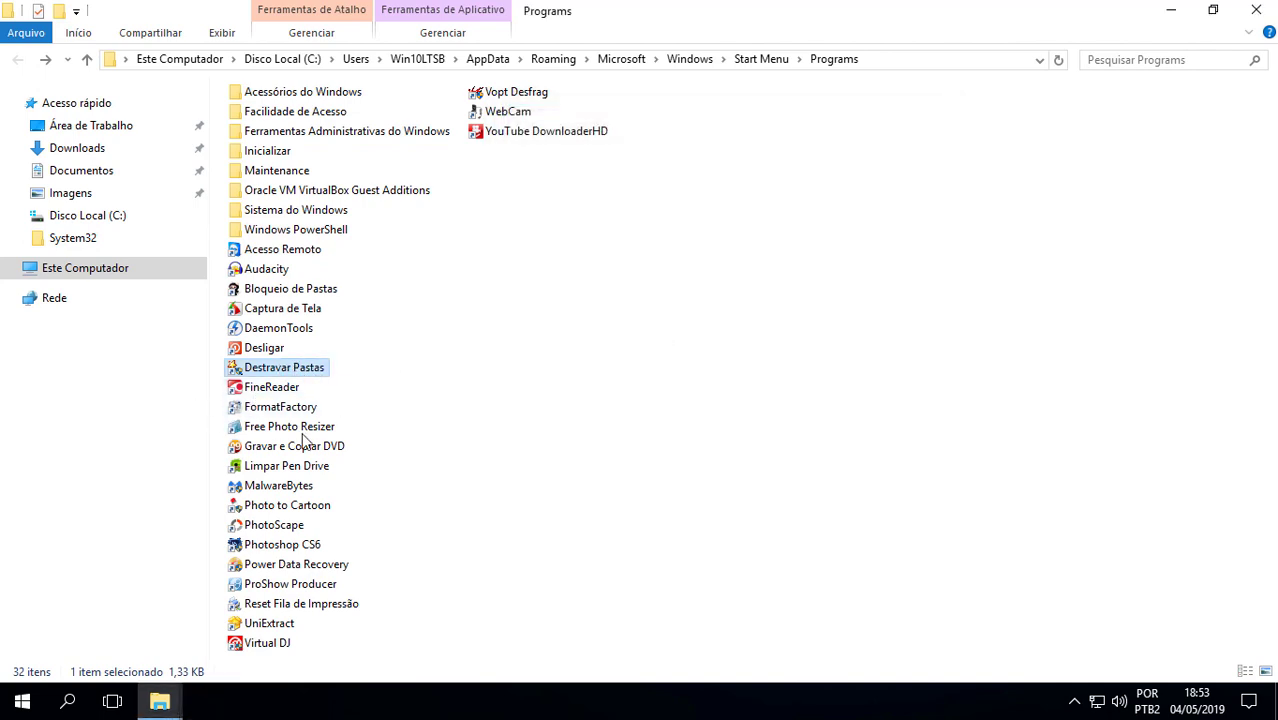
mouse_move(286, 393)
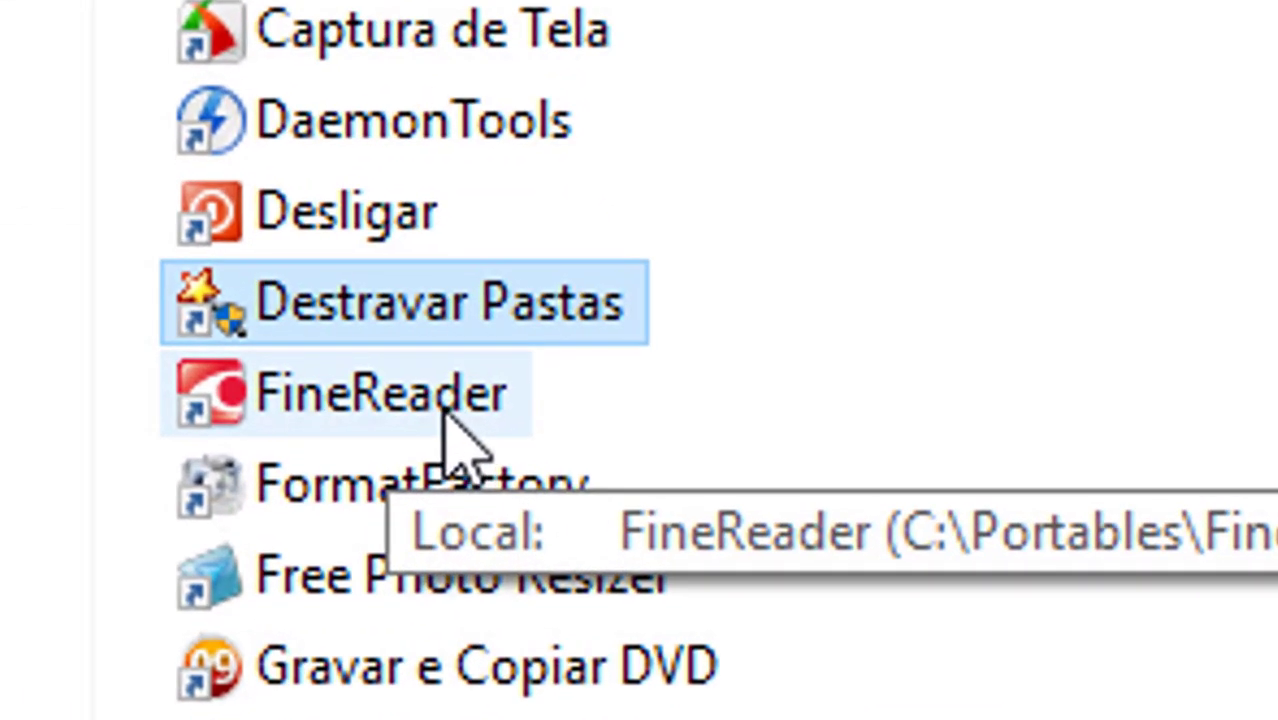
left_click_drag(502, 219, 864, 616)
left_click_drag(496, 247, 694, 662)
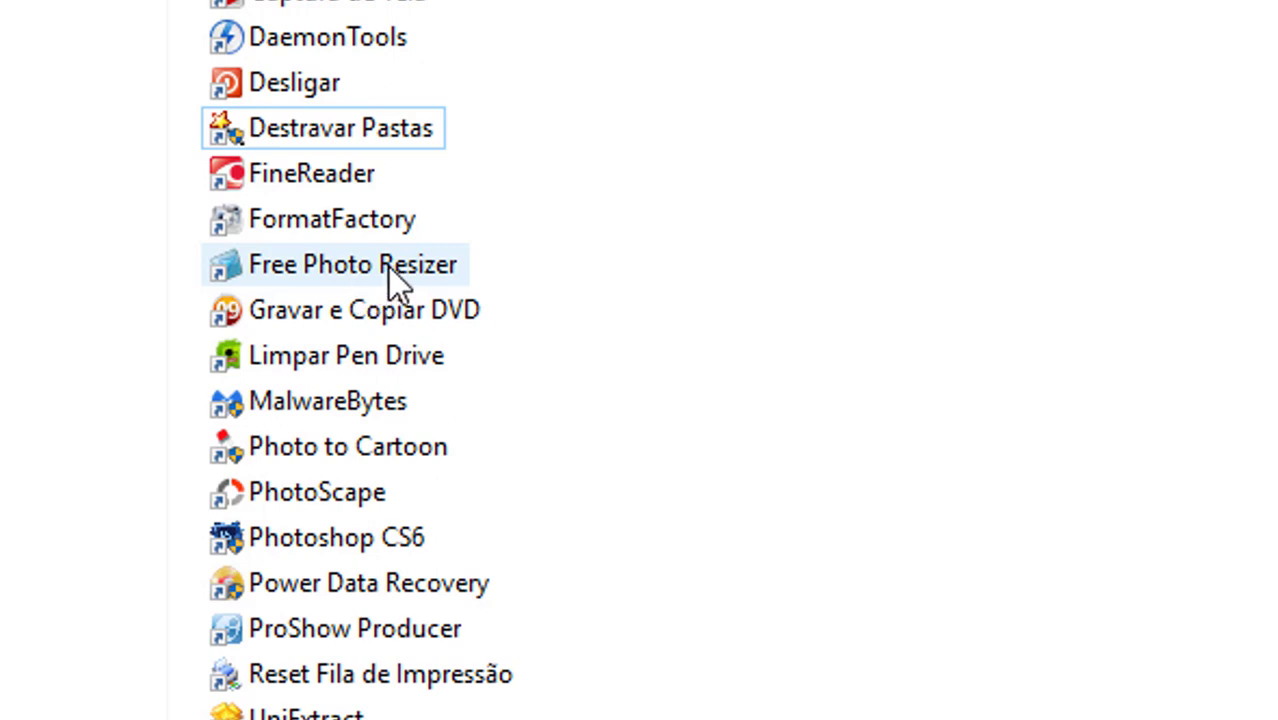
left_click_drag(741, 0, 1232, 363)
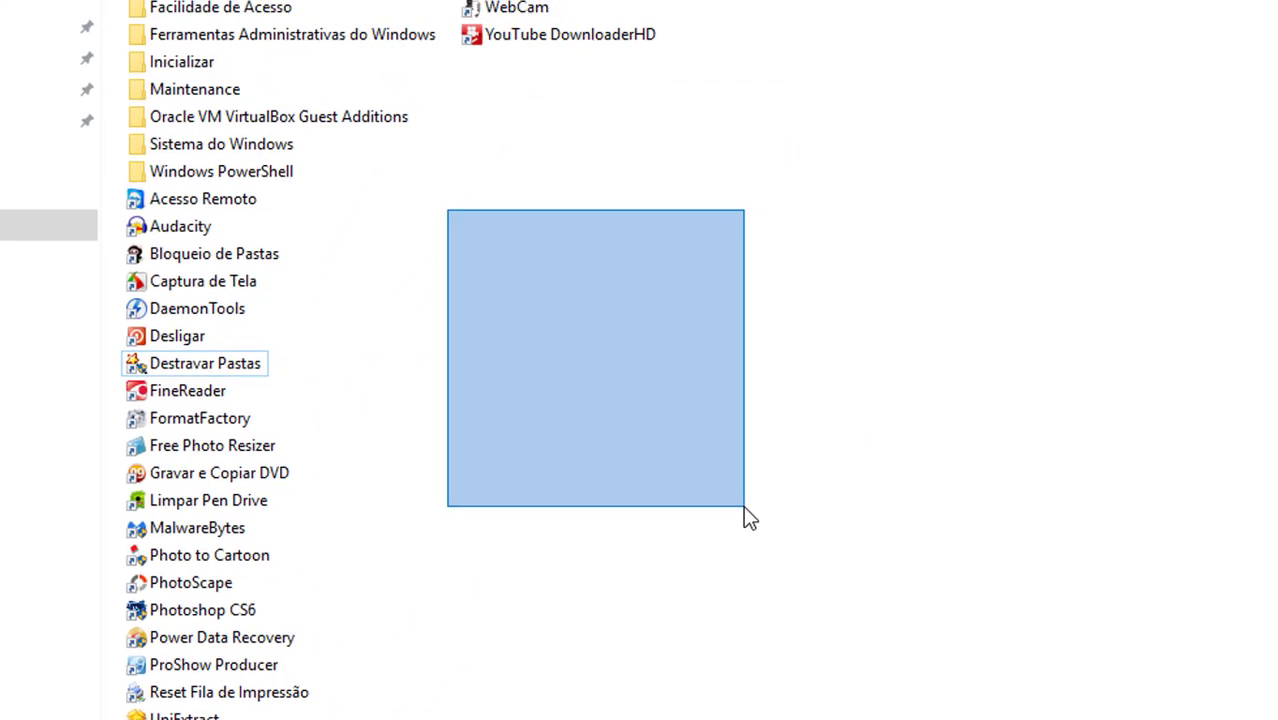
left_click_drag(743, 505, 745, 503)
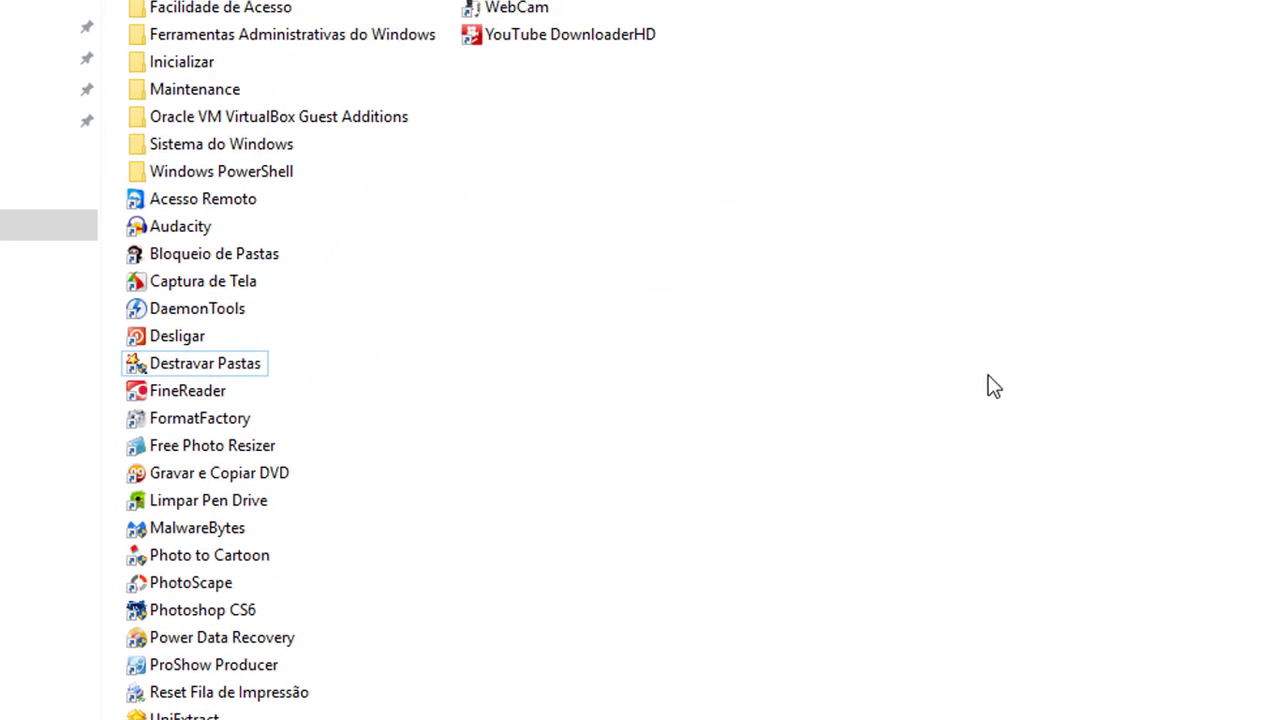
left_click_drag(997, 366, 1277, 697)
left_click_drag(436, 150, 1072, 646)
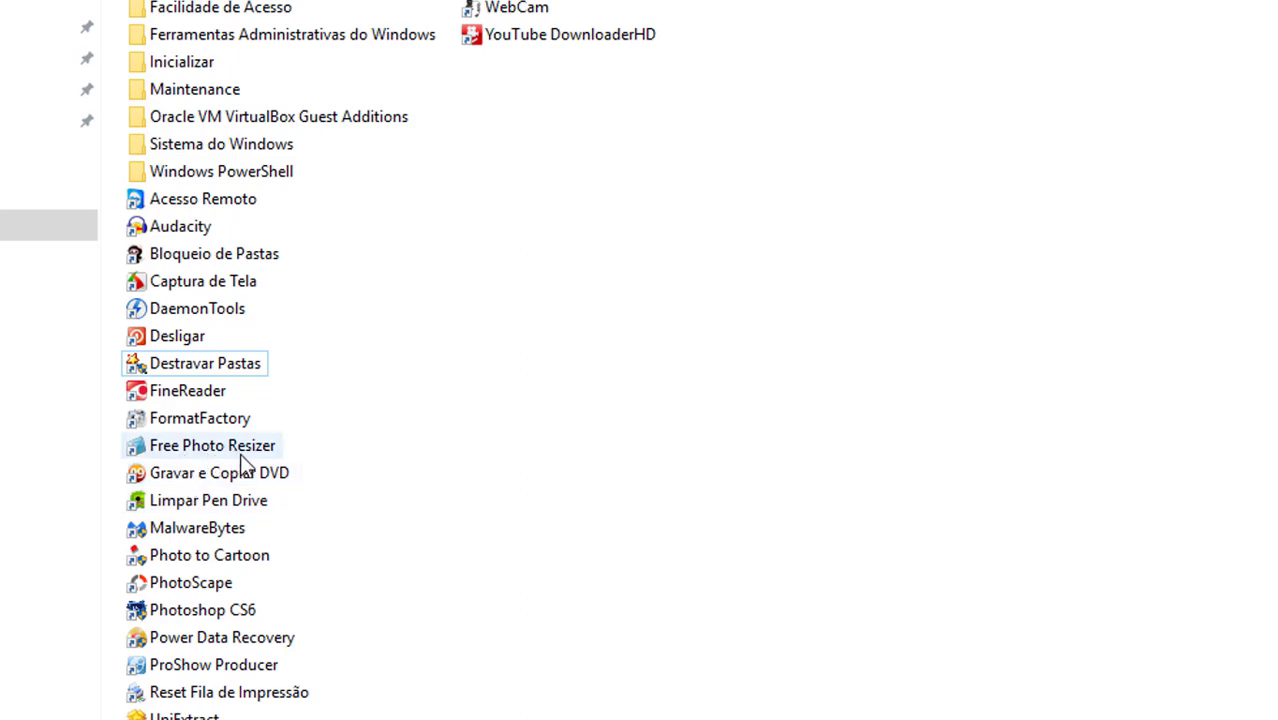
mouse_move(230, 483)
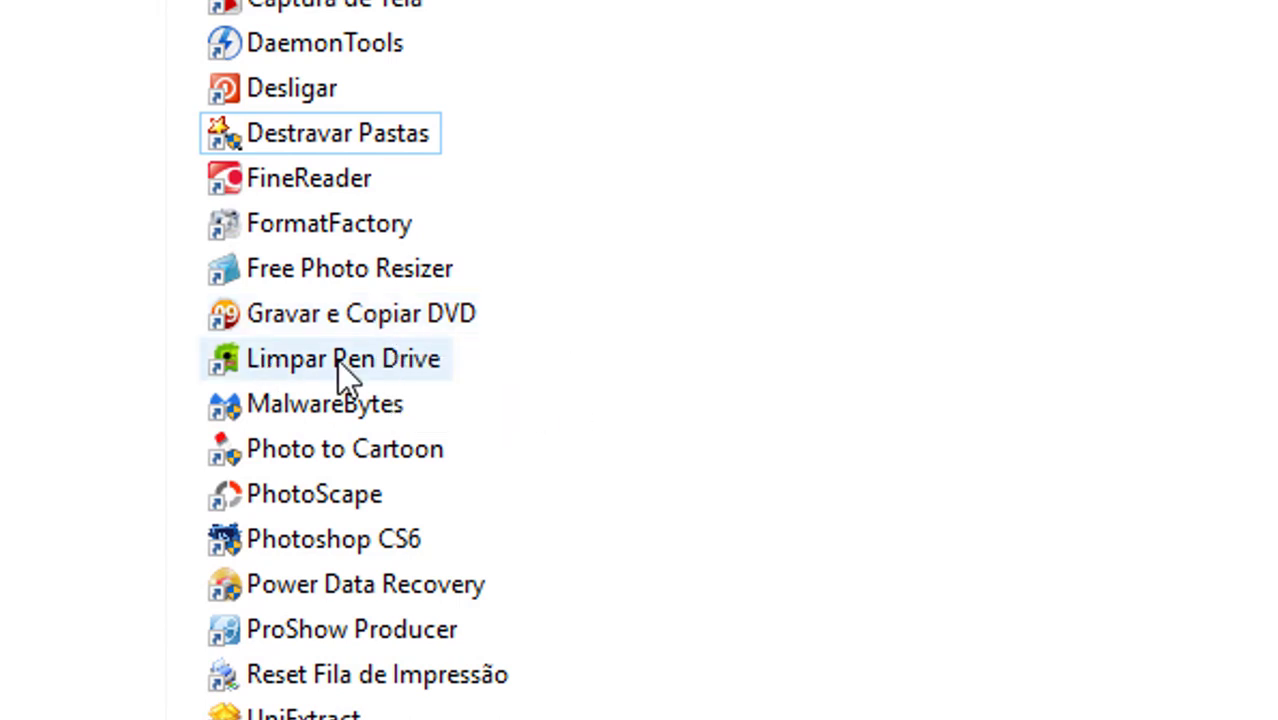
mouse_move(340, 358)
mouse_move(393, 360)
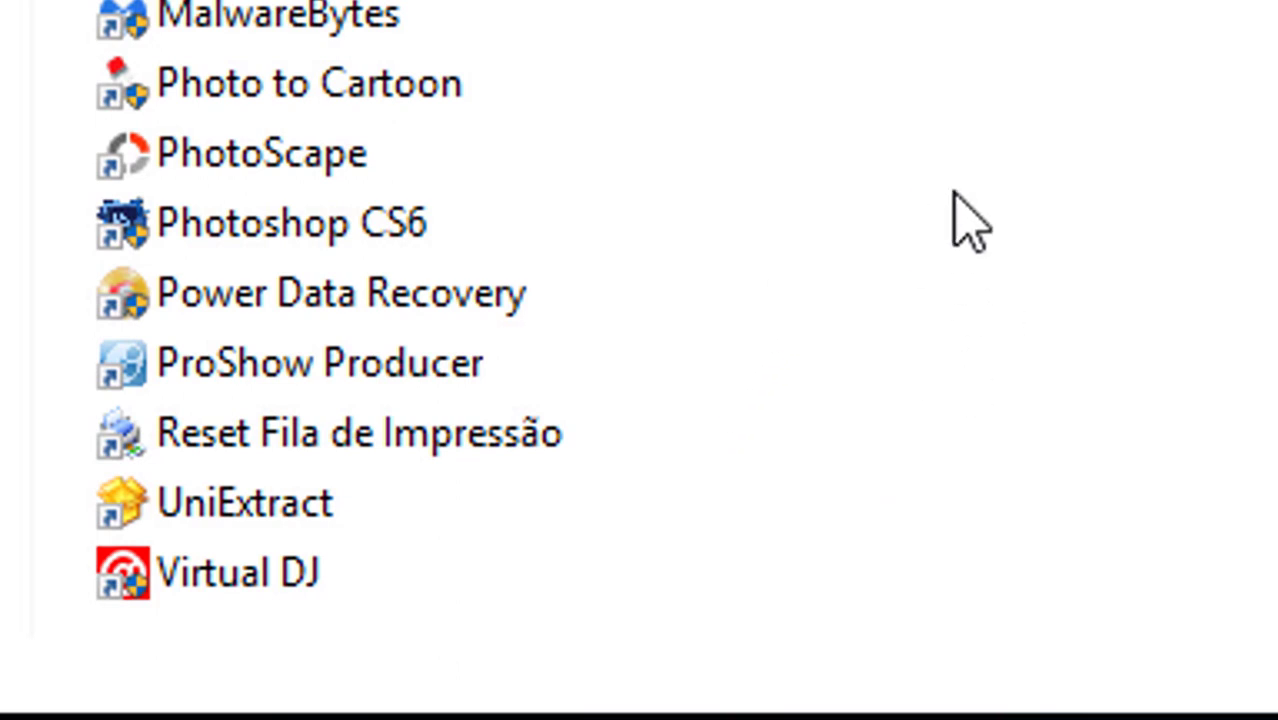
left_click_drag(950, 248, 1277, 1)
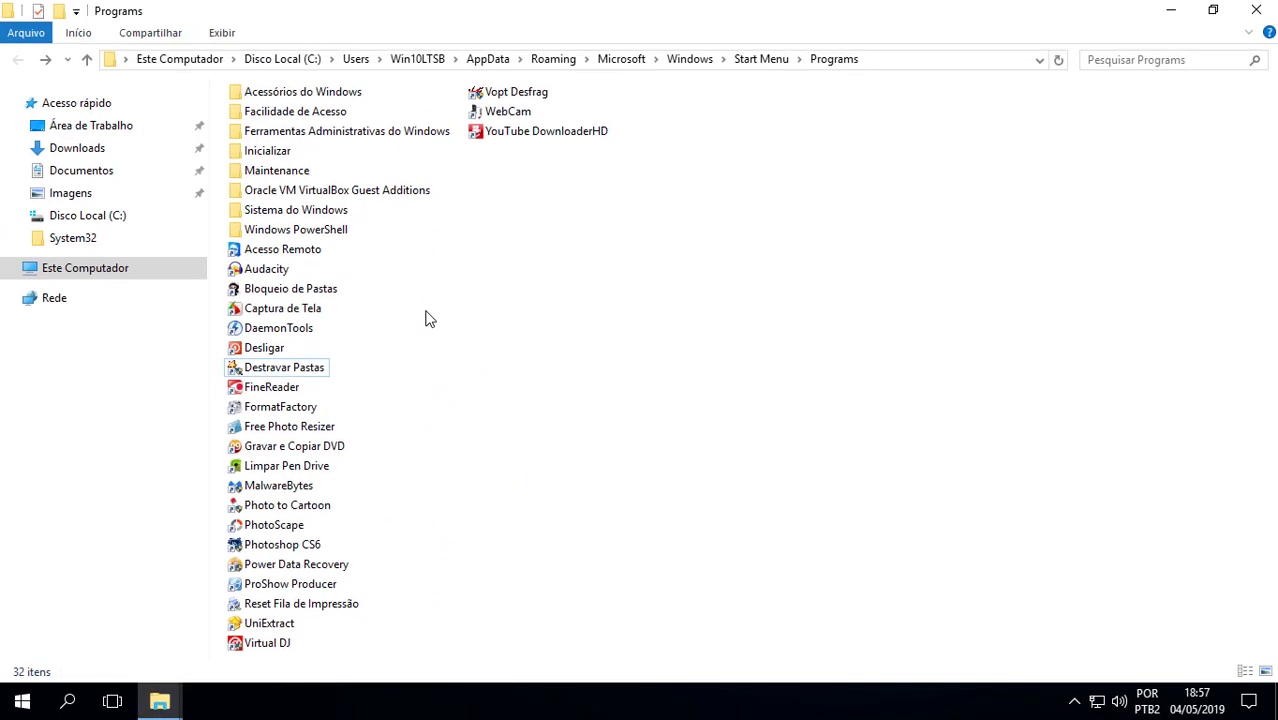
left_click_drag(411, 283, 575, 407)
left_click_drag(620, 340, 824, 478)
- Launch Audacity from its shortcut to check that it opens, and close it
double_click(266, 269)
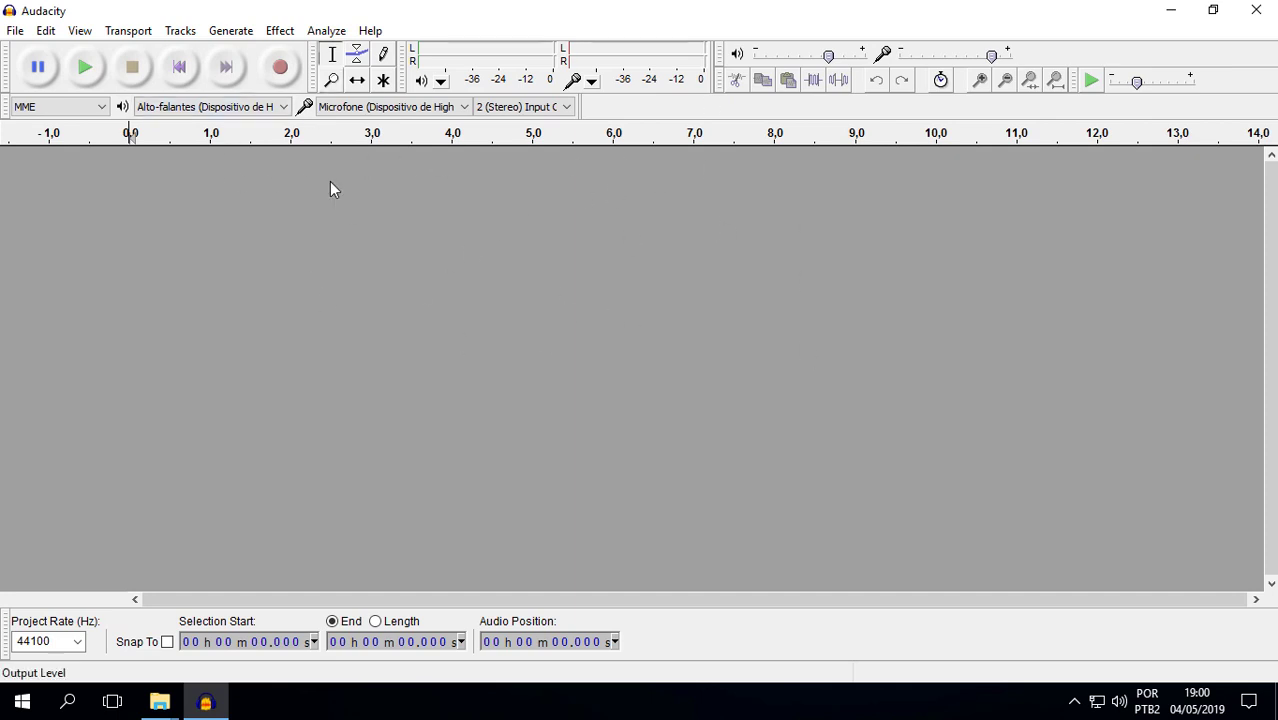
left_click(1256, 10)
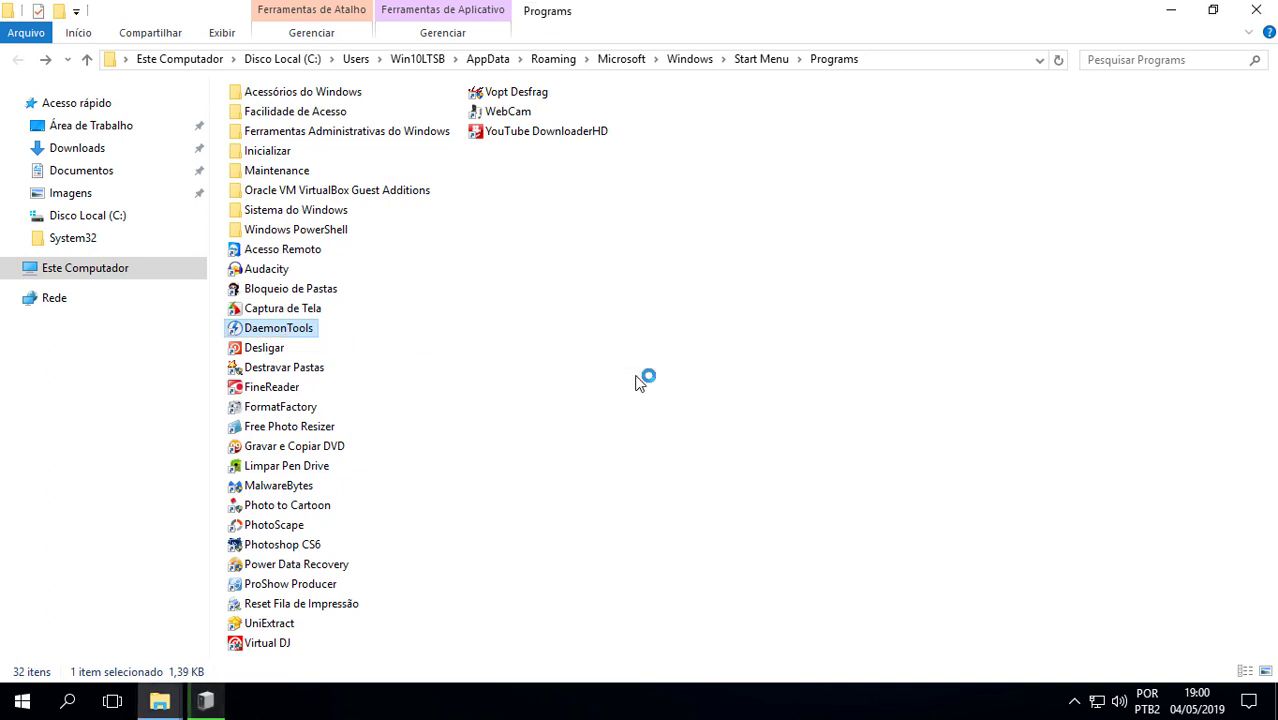
- Launch DaemonTools and activate it with the Free License option
key("Return")
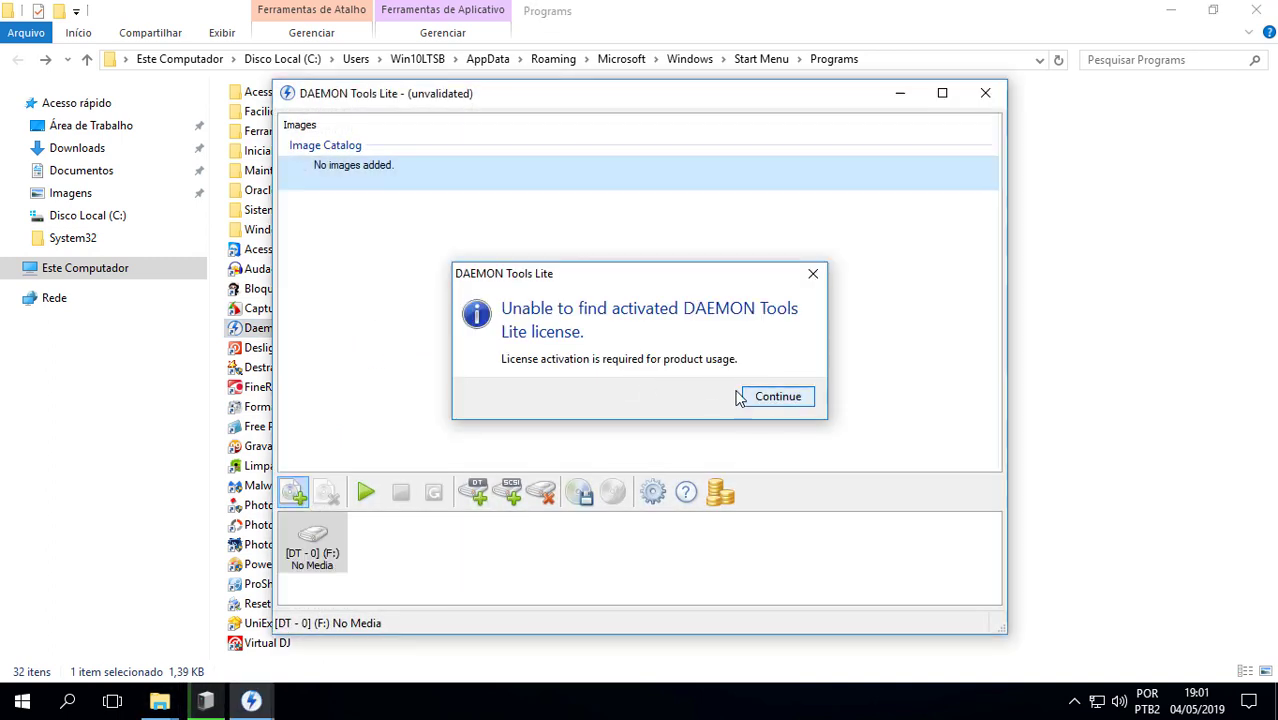
left_click(579, 362)
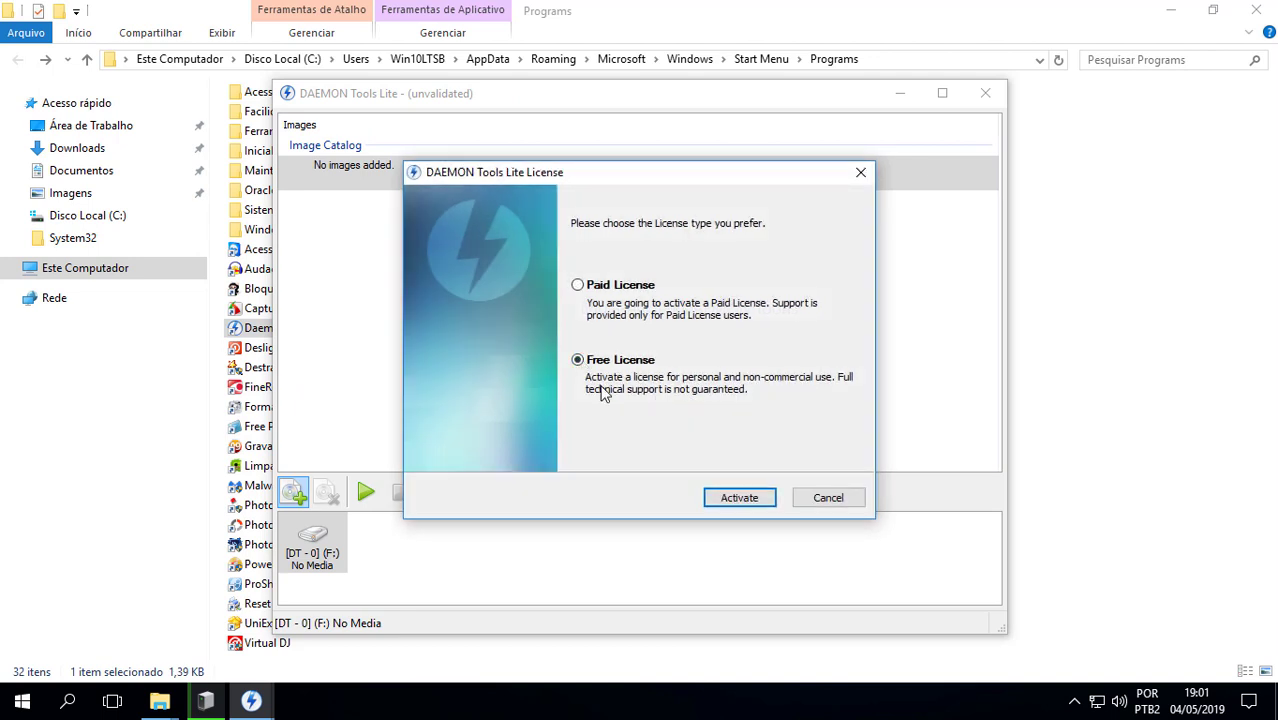
left_click(737, 498)
left_click(664, 498)
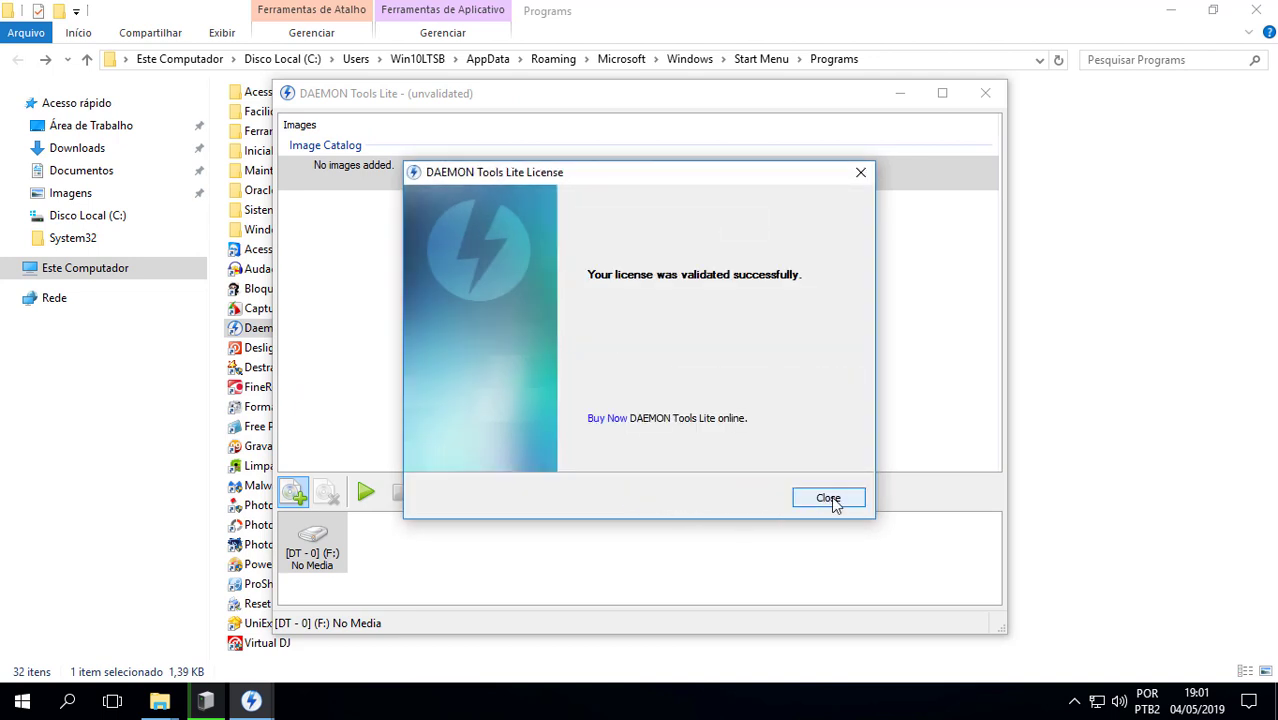
left_click(828, 498)
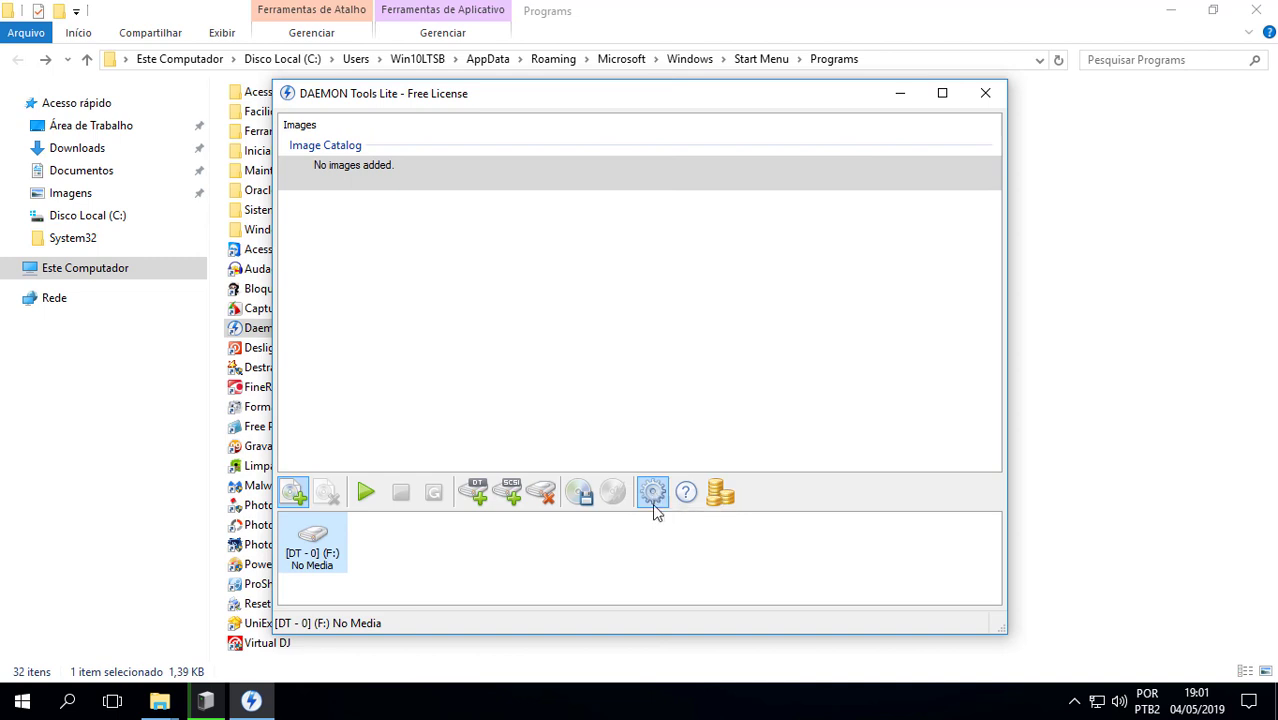
- Set the interface language to Portuguese - Brazil in the DAEMON Tools Lite general preferences
left_click(654, 492)
left_click(590, 366)
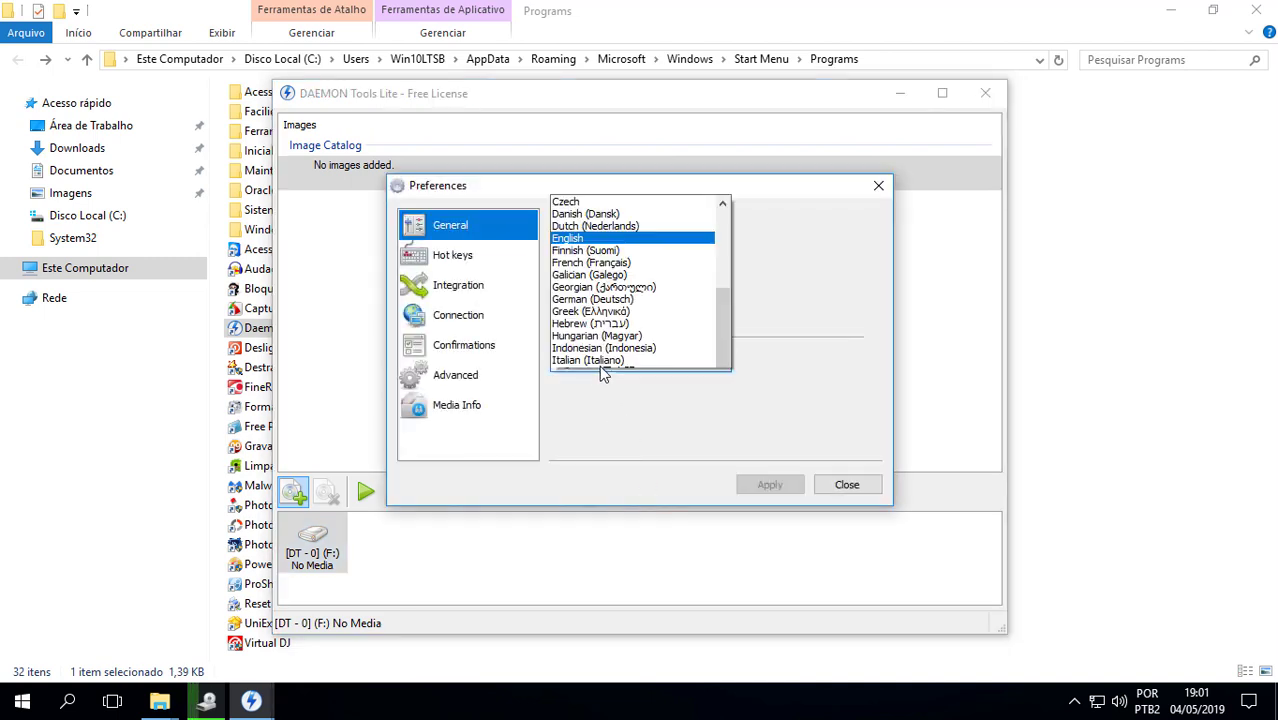
left_click(660, 252)
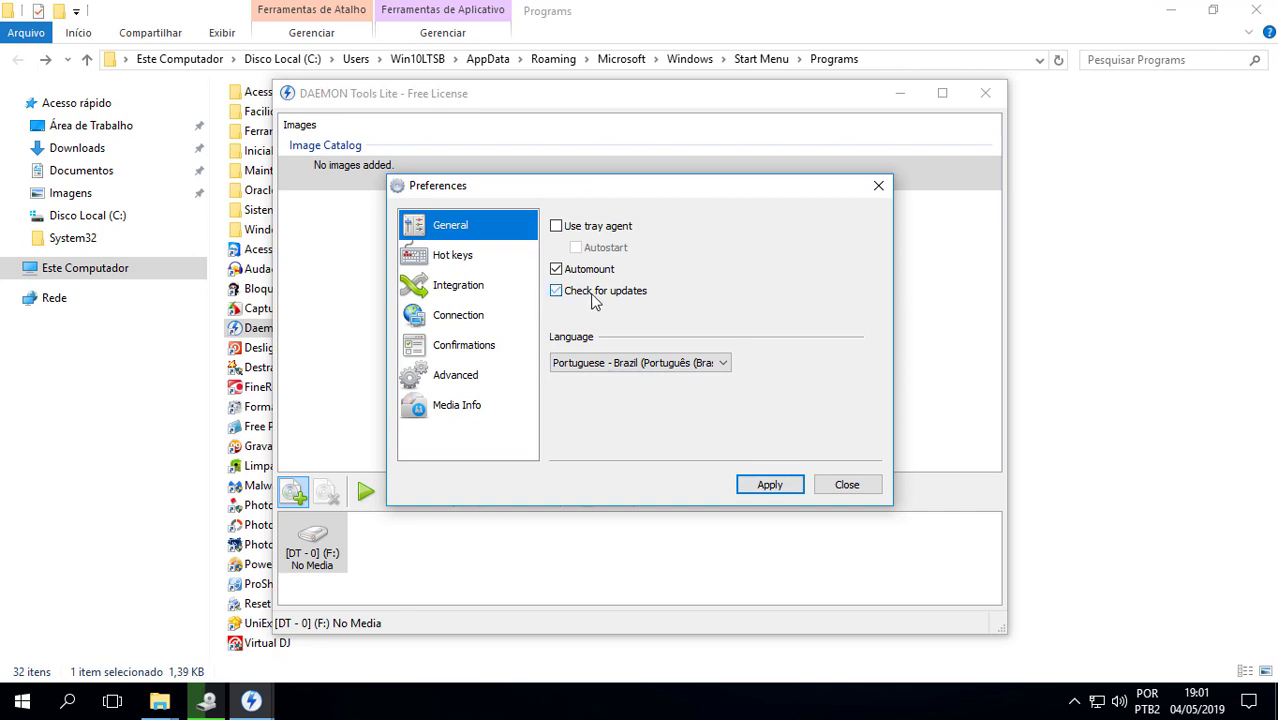
- Disable the Media Info panel, apply the preferences and close DAEMON Tools Lite
left_click(476, 410)
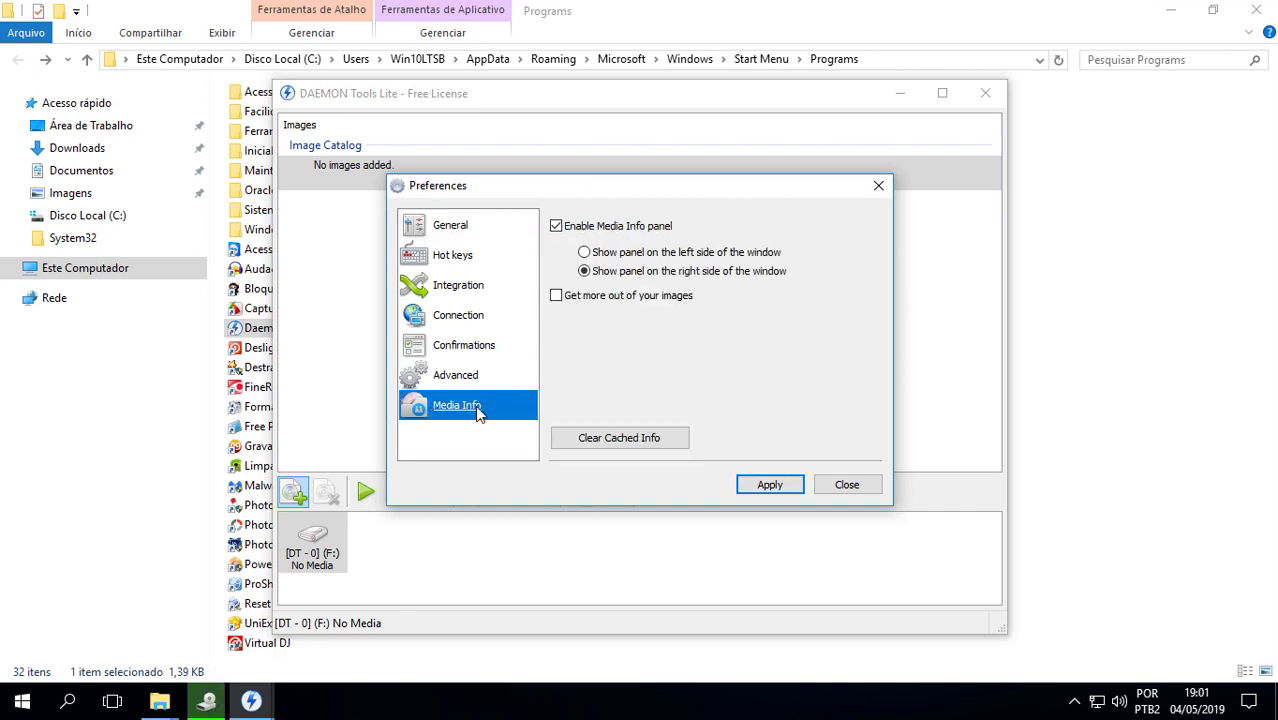
left_click(557, 227)
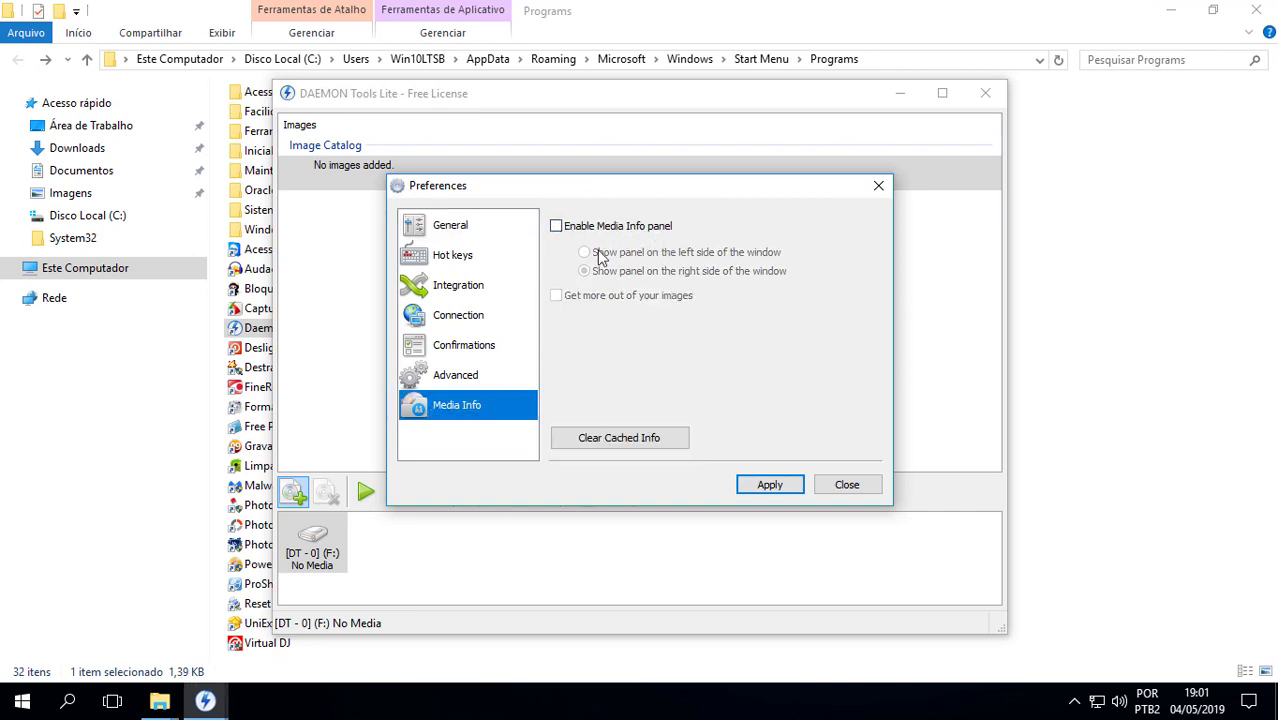
left_click(770, 485)
left_click(845, 486)
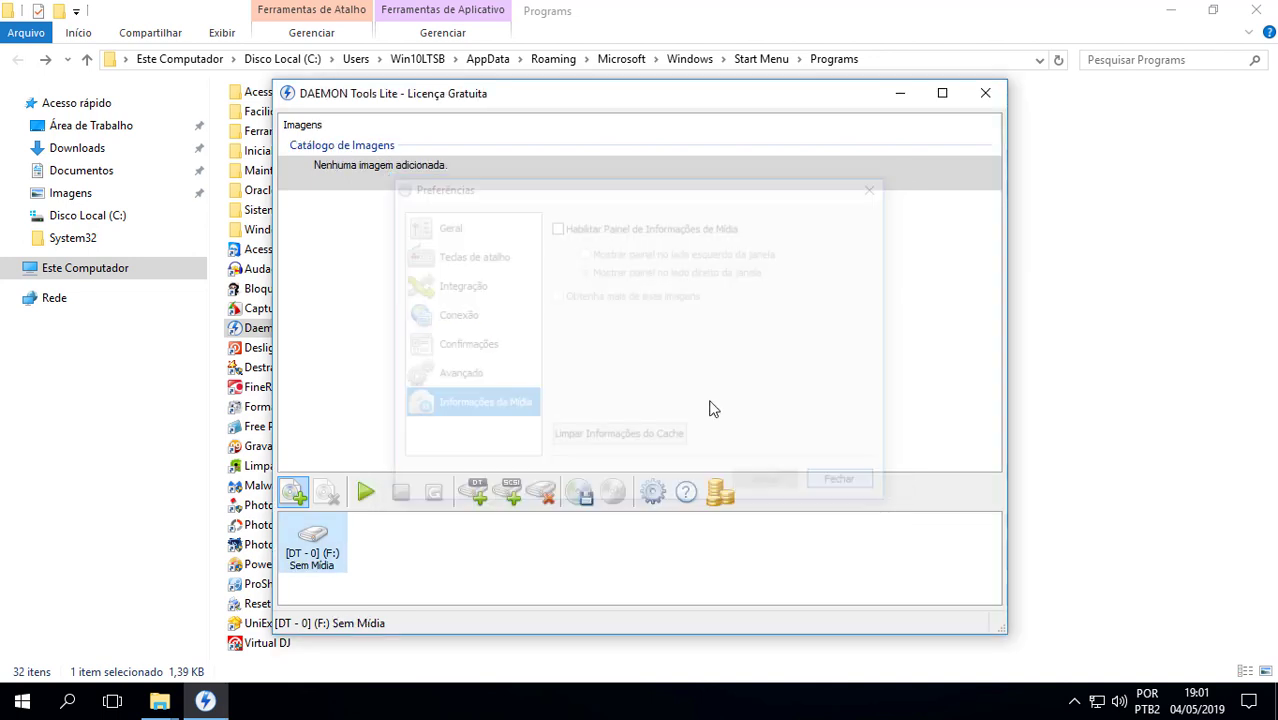
left_click(990, 97)
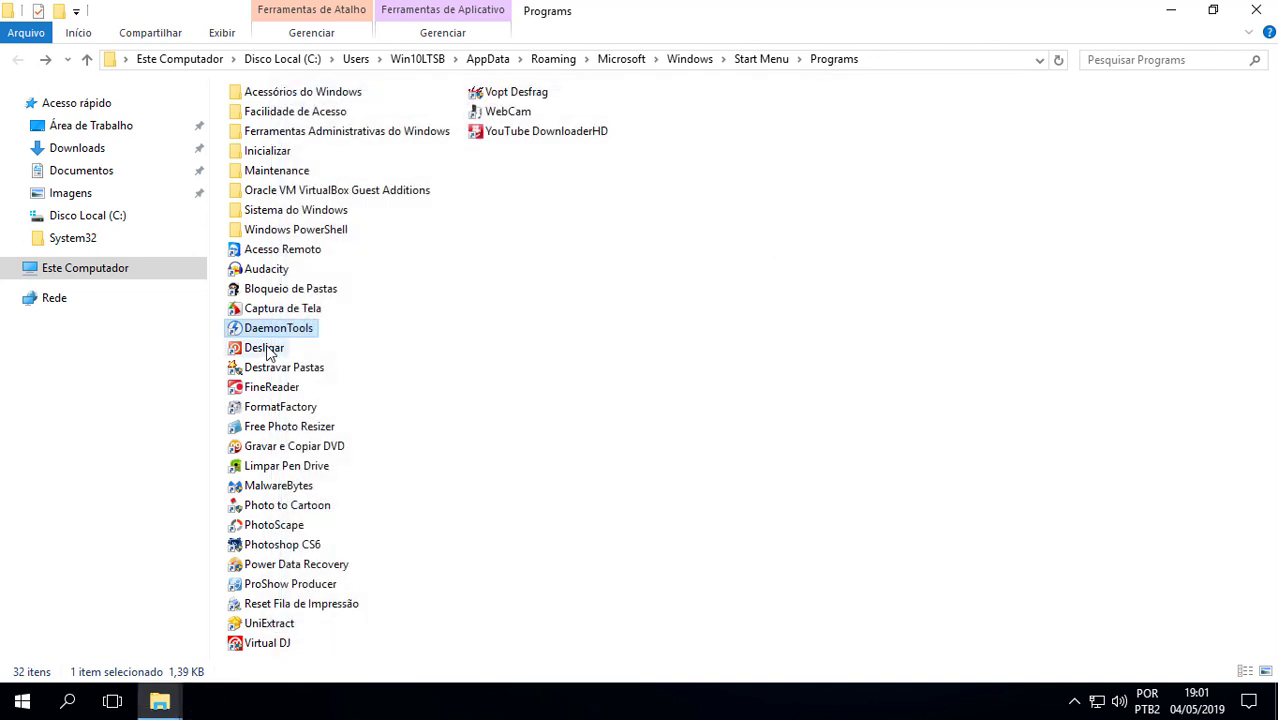
- Launch FormatFactory, leaving Picosmos Picture Tools uninstalled and declining the download of the latest version
double_click(293, 412)
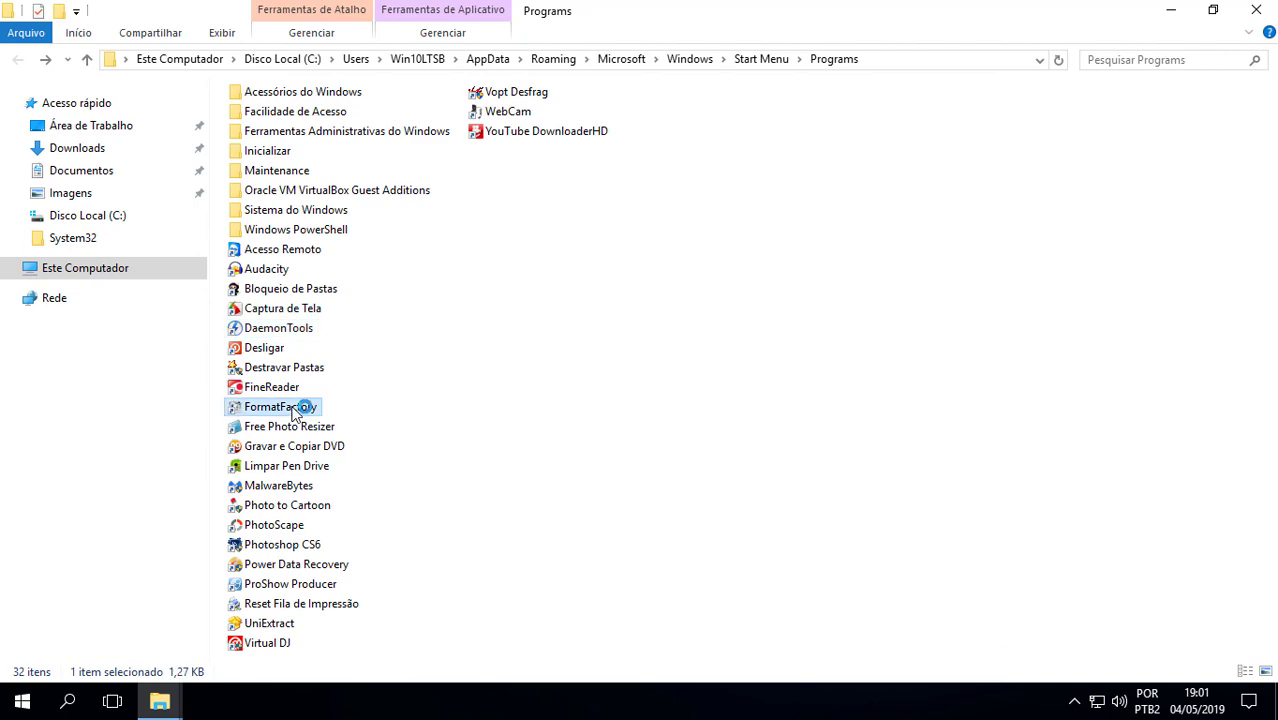
left_click(512, 551)
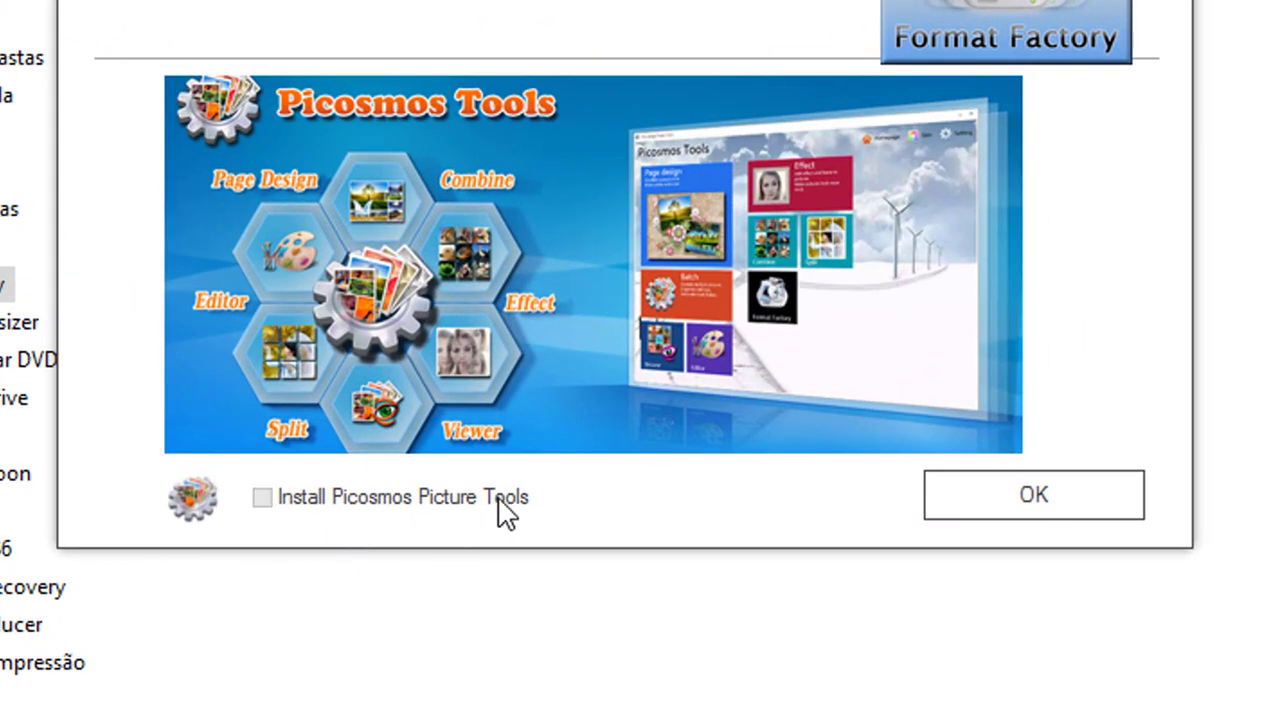
left_click(1034, 496)
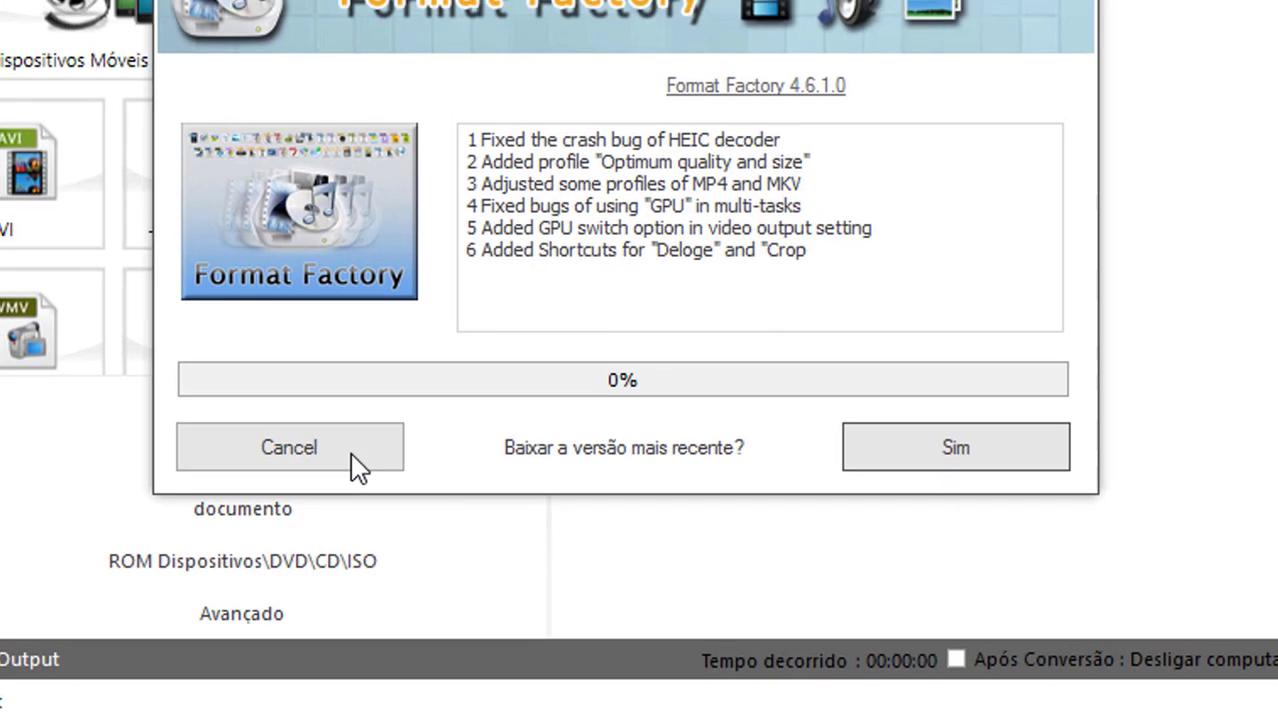
left_click(357, 466)
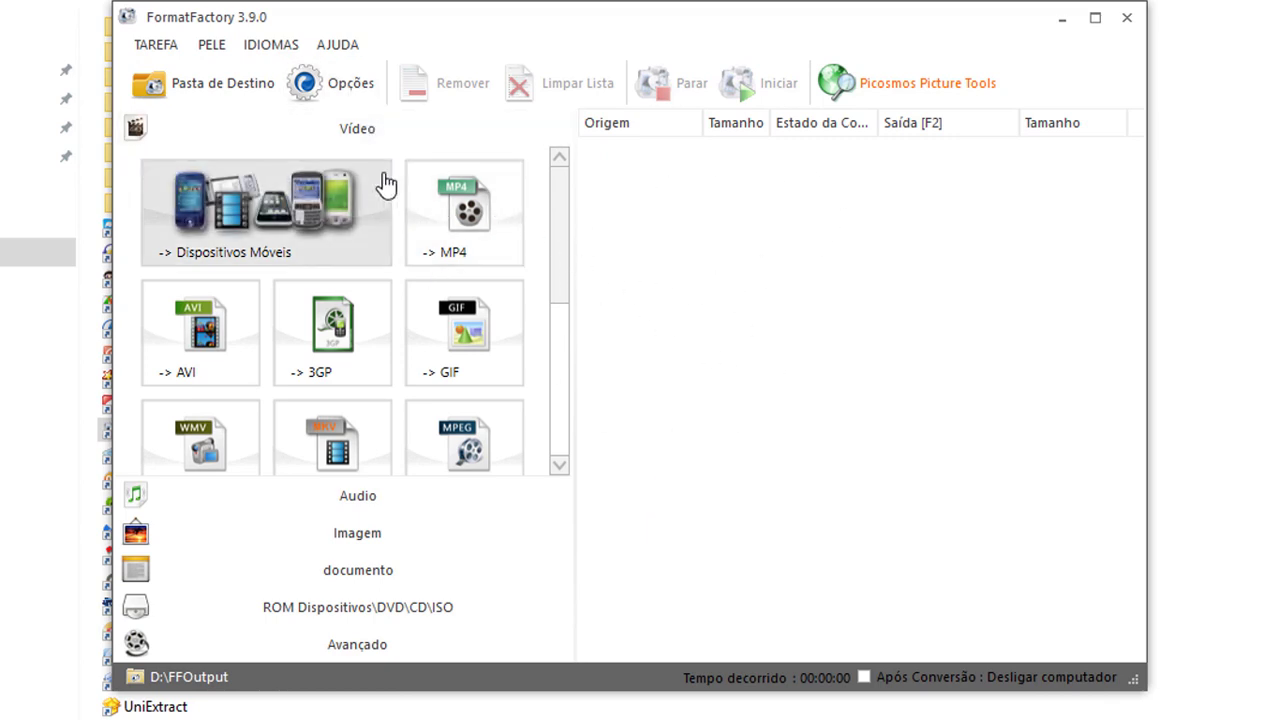
- Change FormatFactory's destination folder to C:\Users\Win10LTSB\Videos in its options
left_click(330, 90)
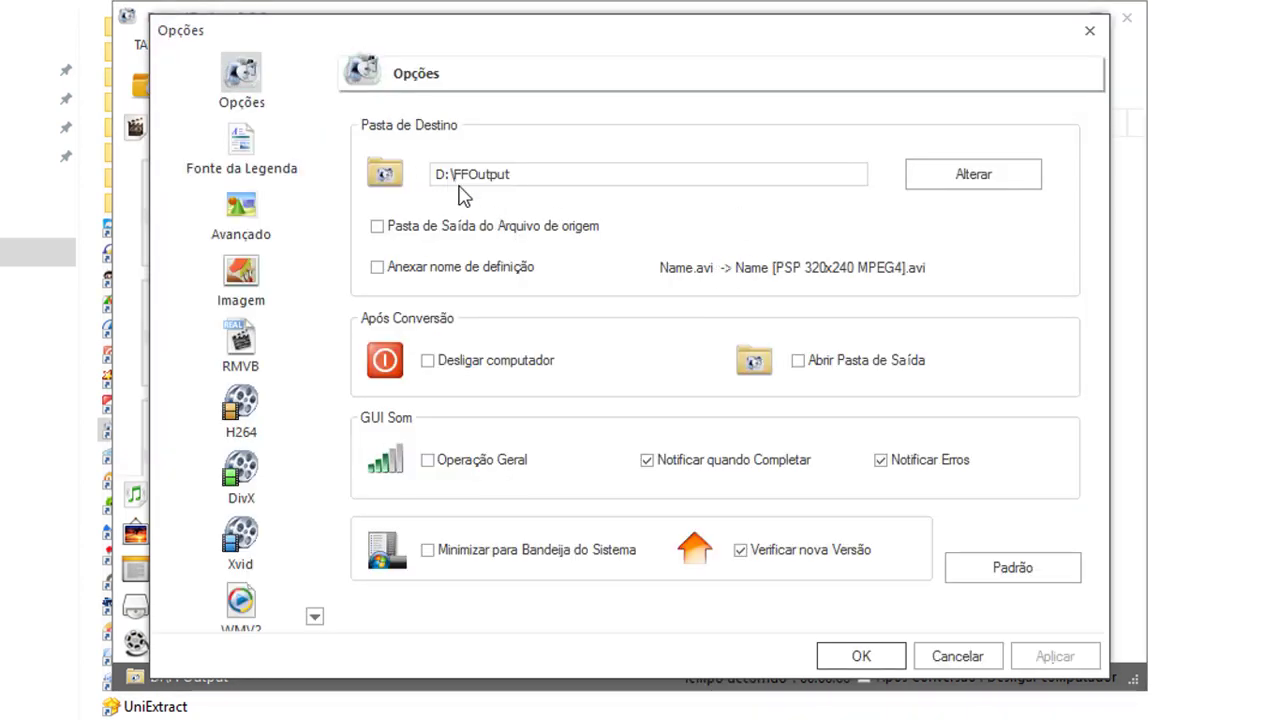
left_click(912, 178)
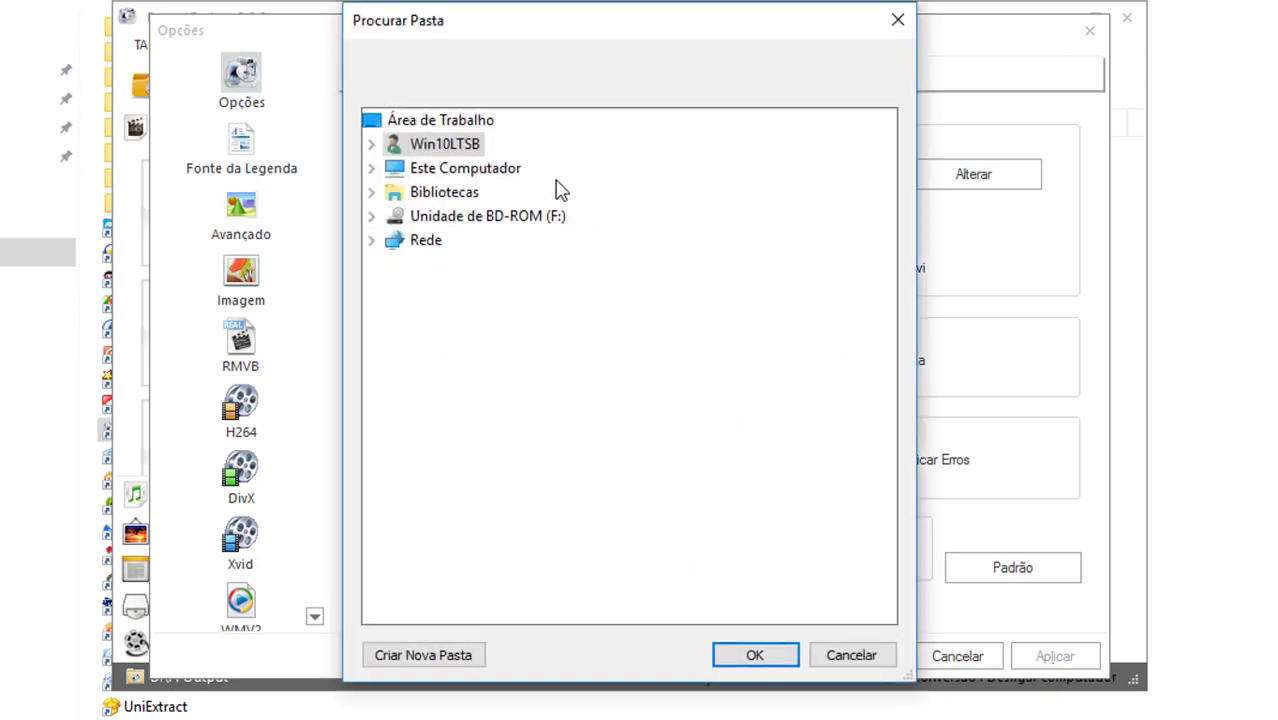
left_click(446, 178)
left_click(755, 655)
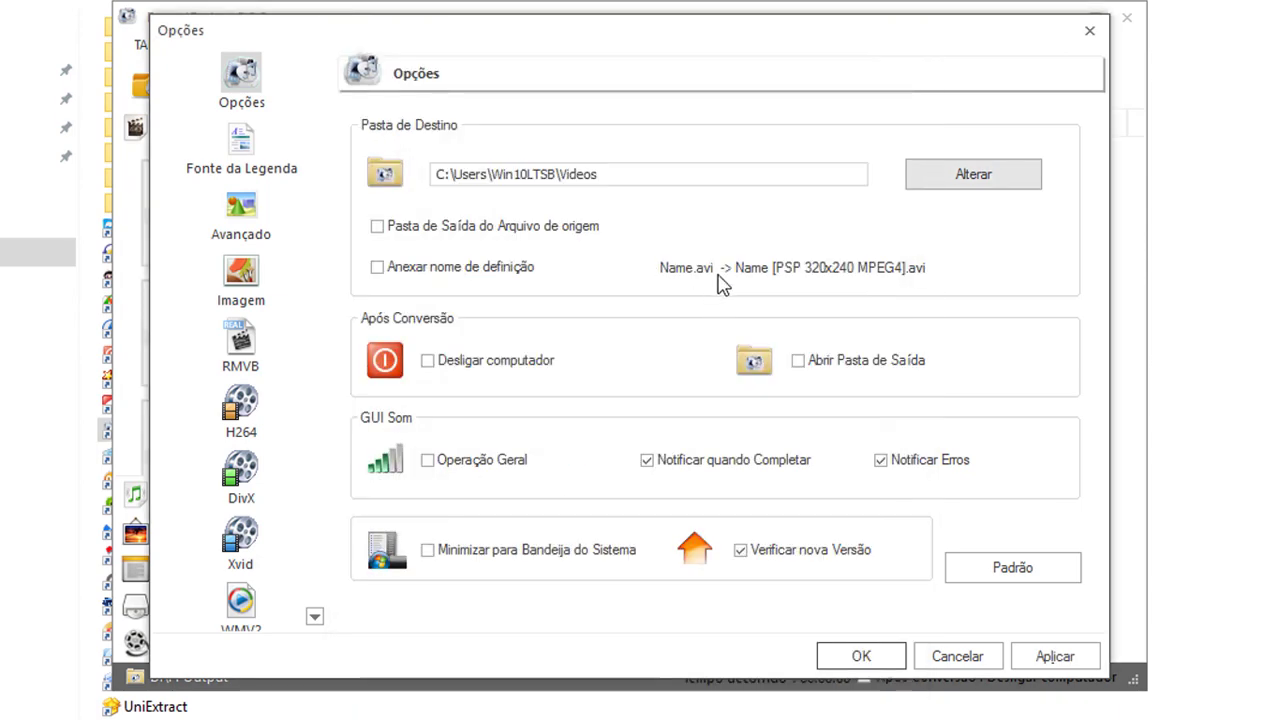
- Disable the check for new versions, apply the FormatFactory options and close the program
left_click(757, 566)
left_click(1050, 656)
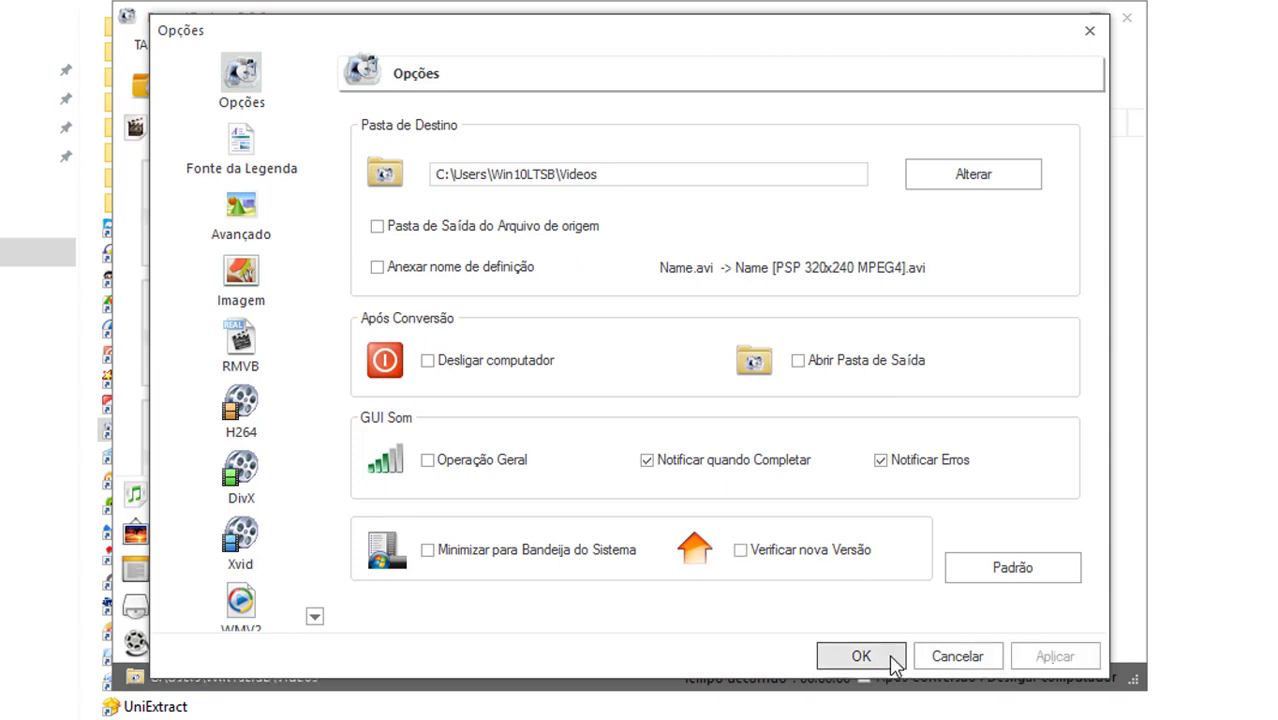
left_click(889, 659)
left_click(1139, 20)
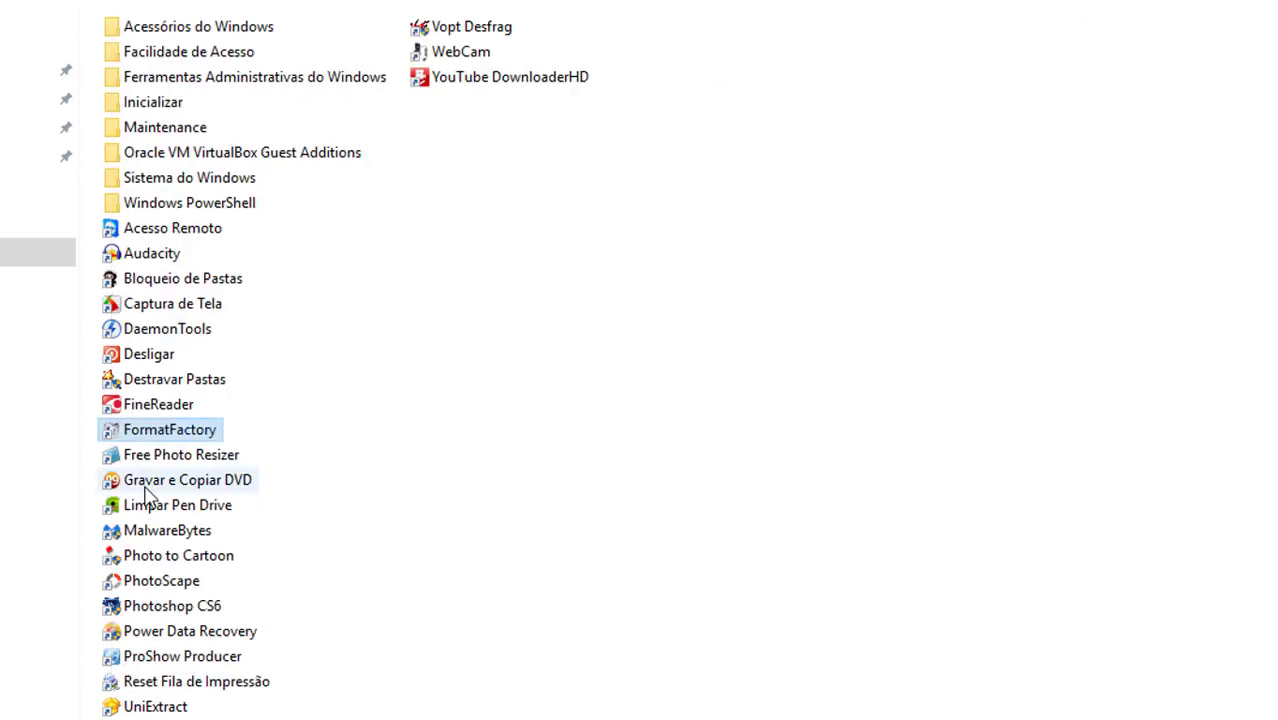
- Launch Gravar e Copiar DVD from its shortcut to check that it opens, and close it
left_click(188, 479)
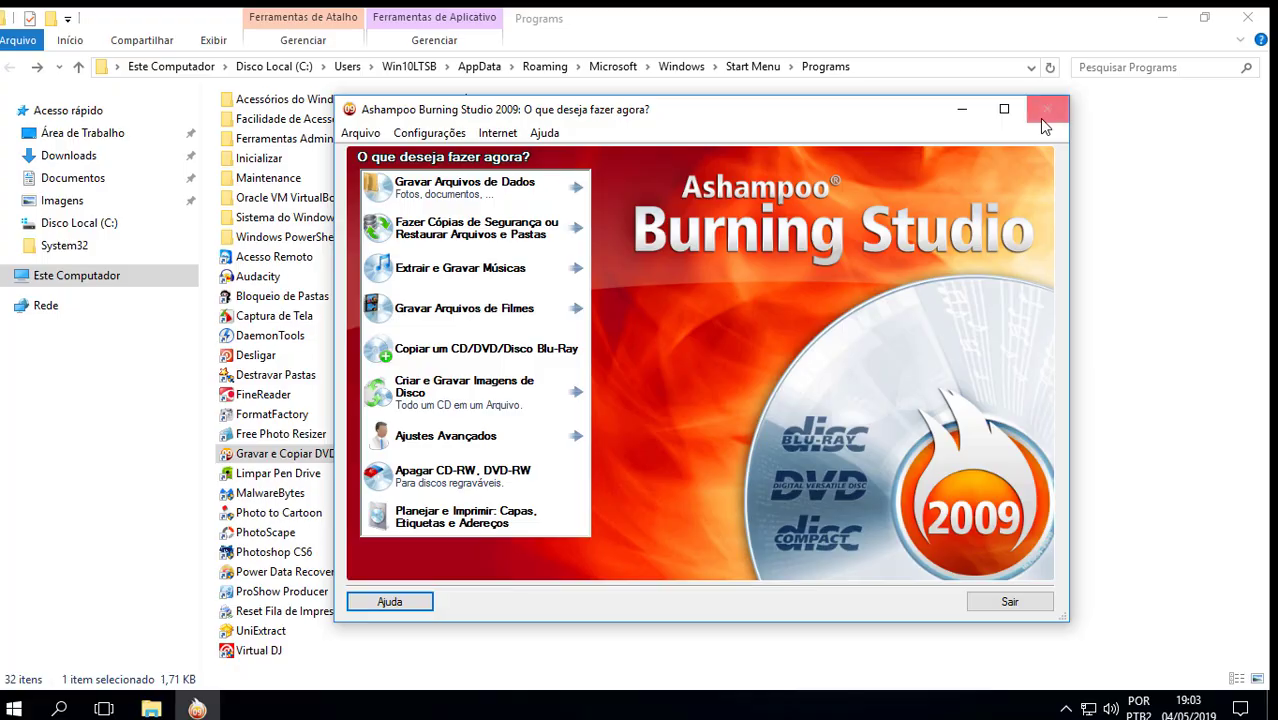
left_click(1050, 106)
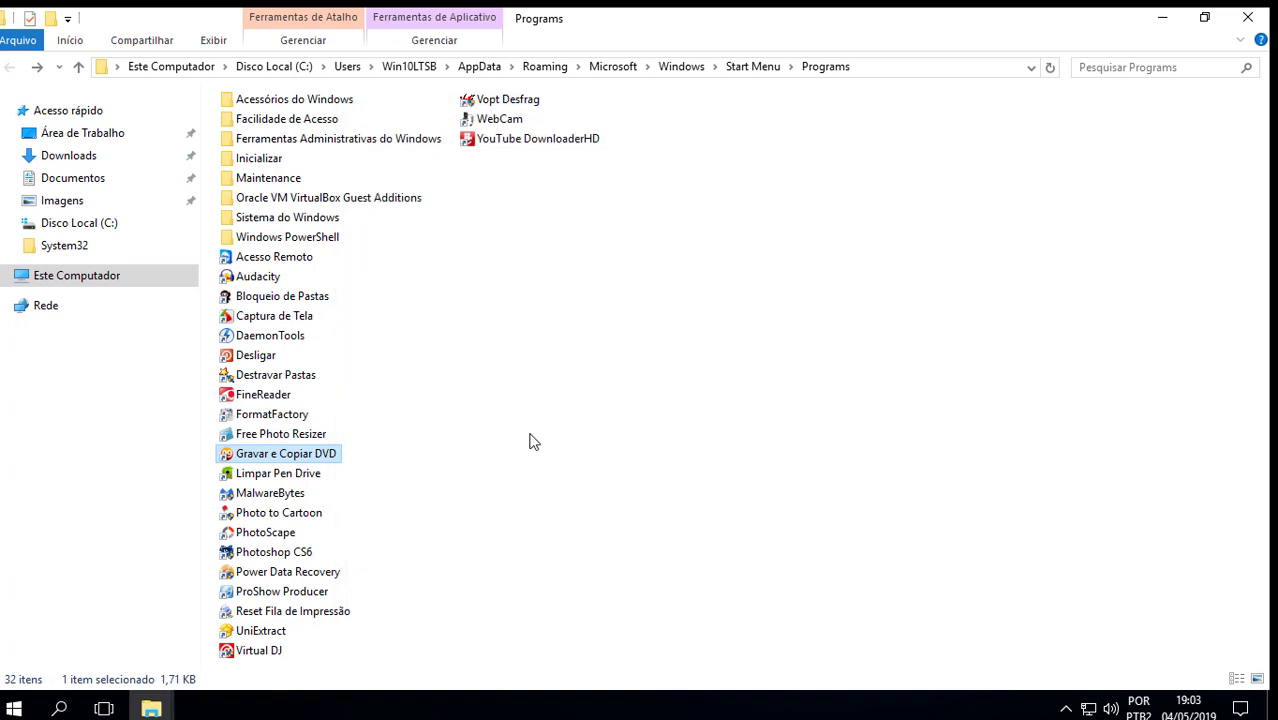
- Run the Limpar Pen Drive tool and continue through its malware process removal and system cleanup until the log opens
left_click(287, 478)
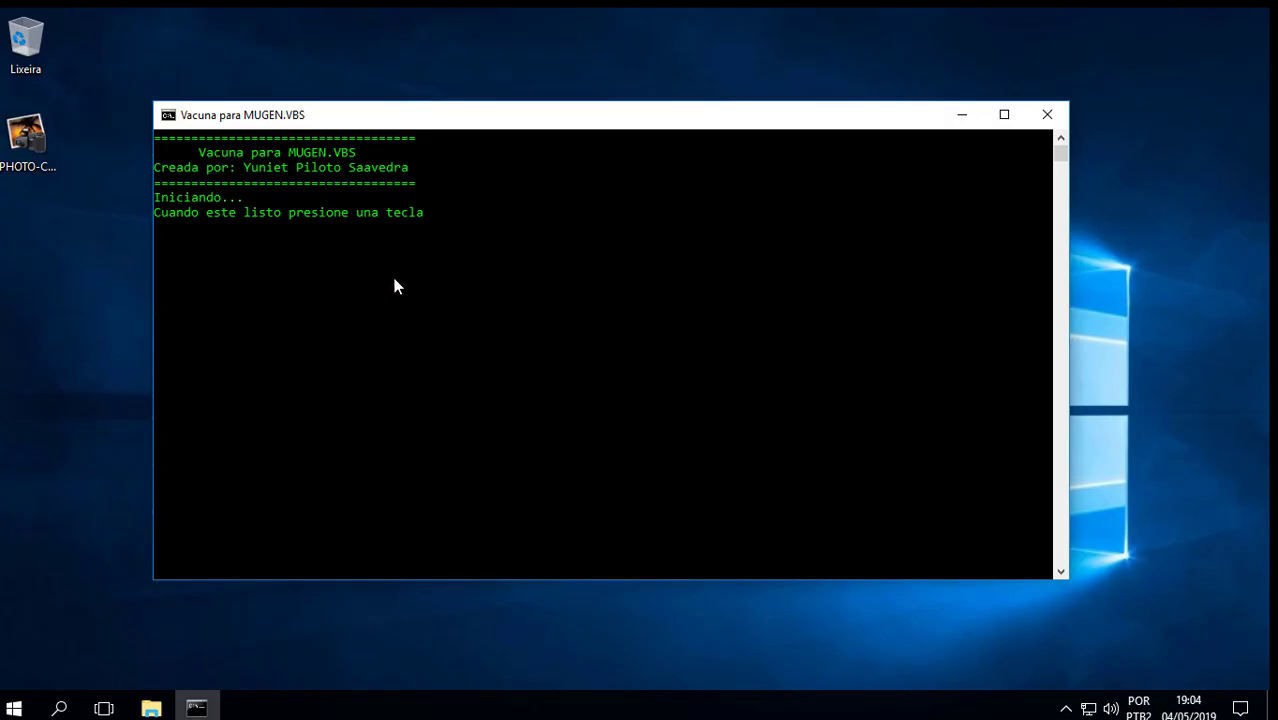
left_click(292, 272)
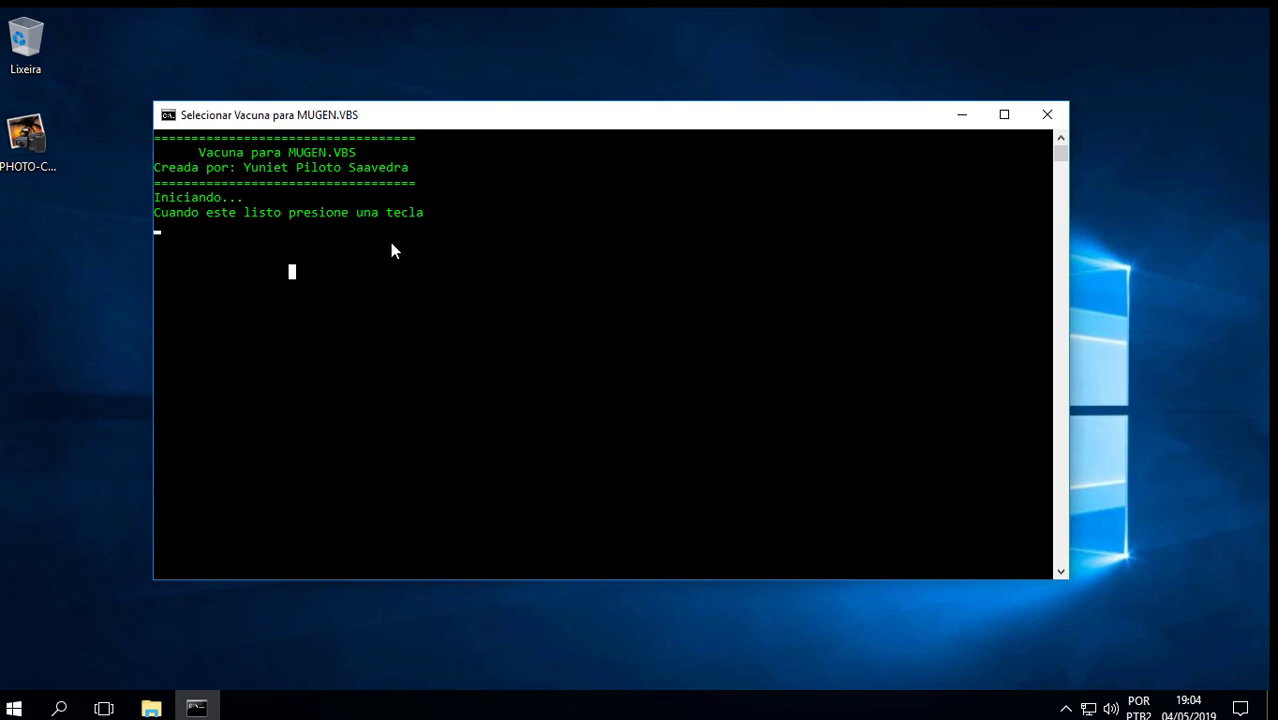
key("Return")
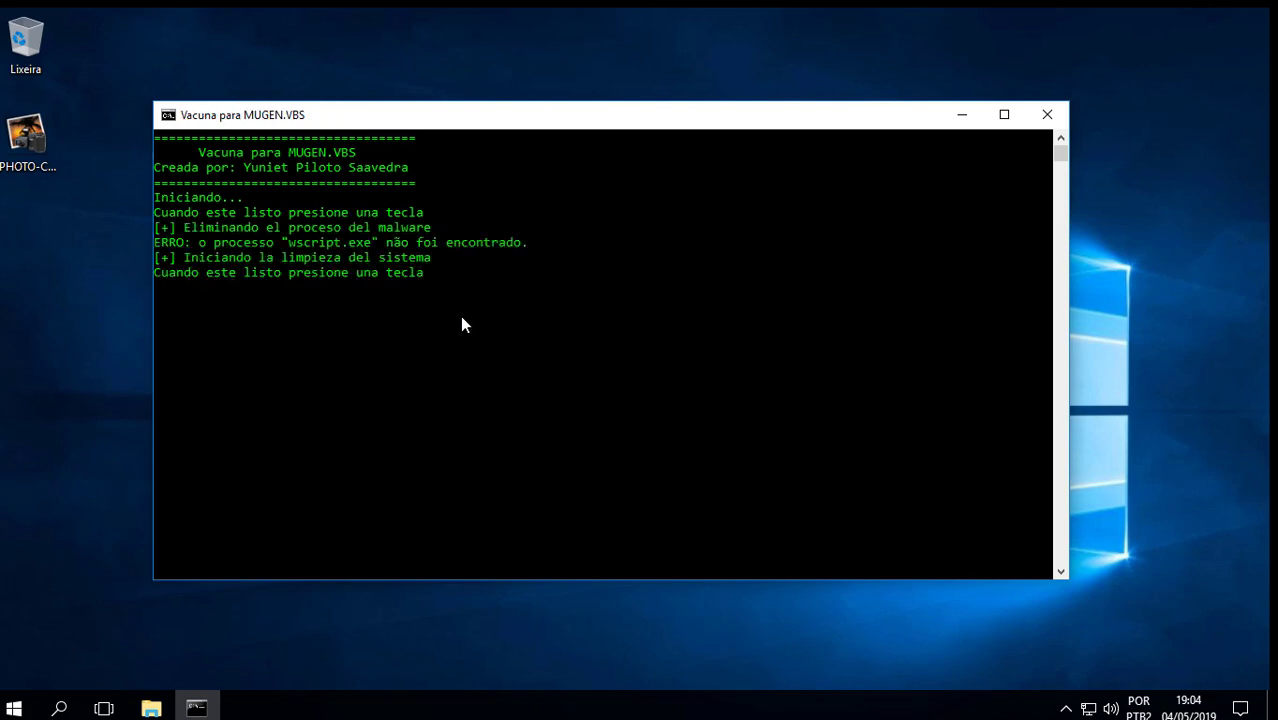
key("Return")
left_click(497, 365)
key("Return")
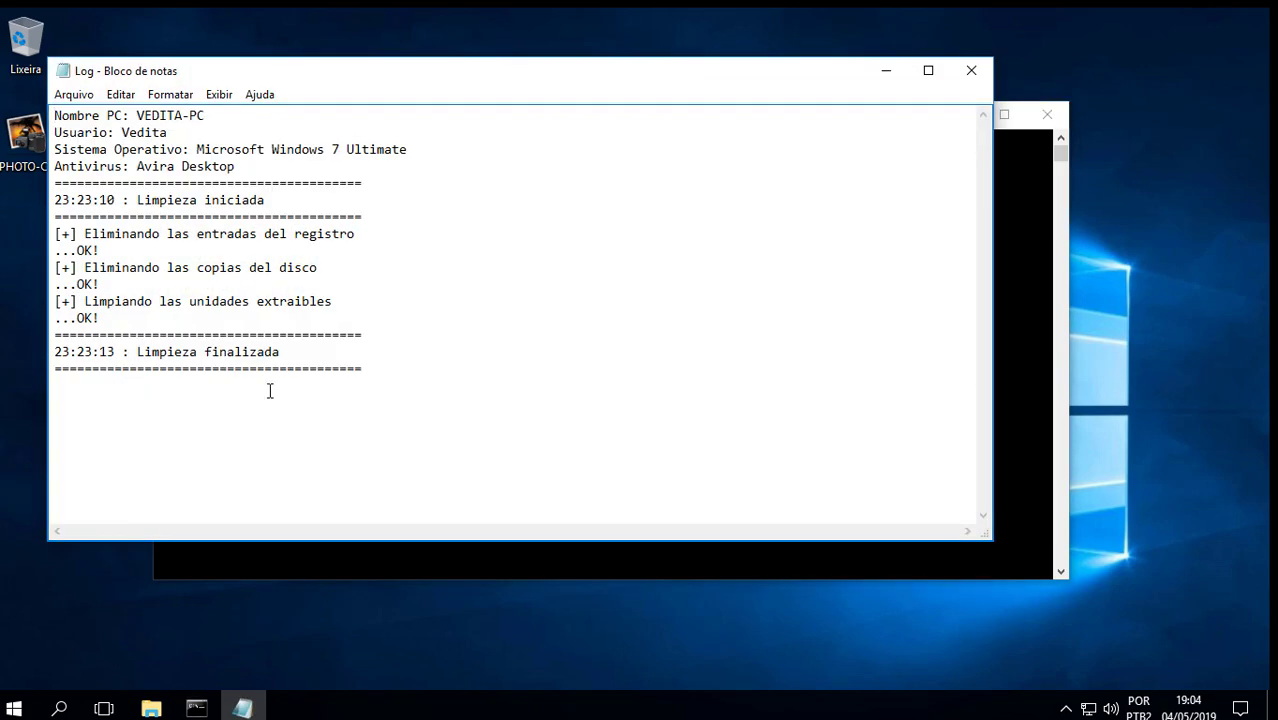
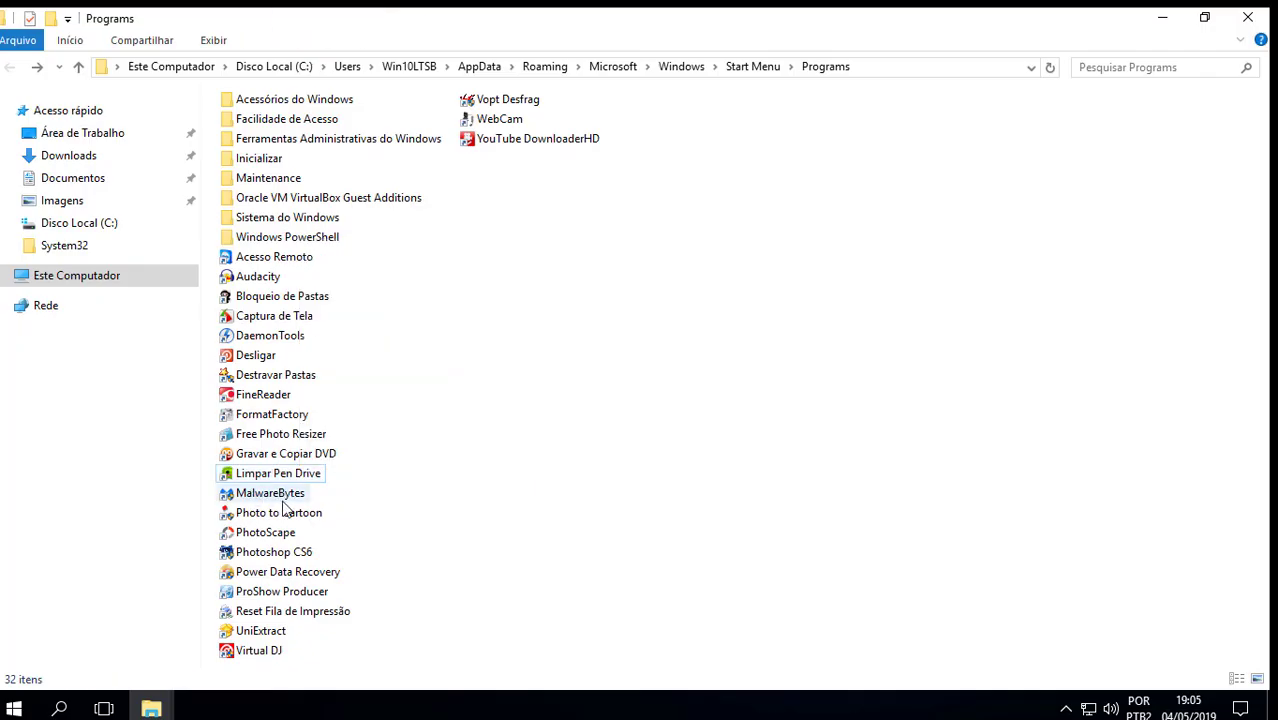
- Launch MalwareBytes, start a scan to demonstrate its database update, and close the program
double_click(277, 494)
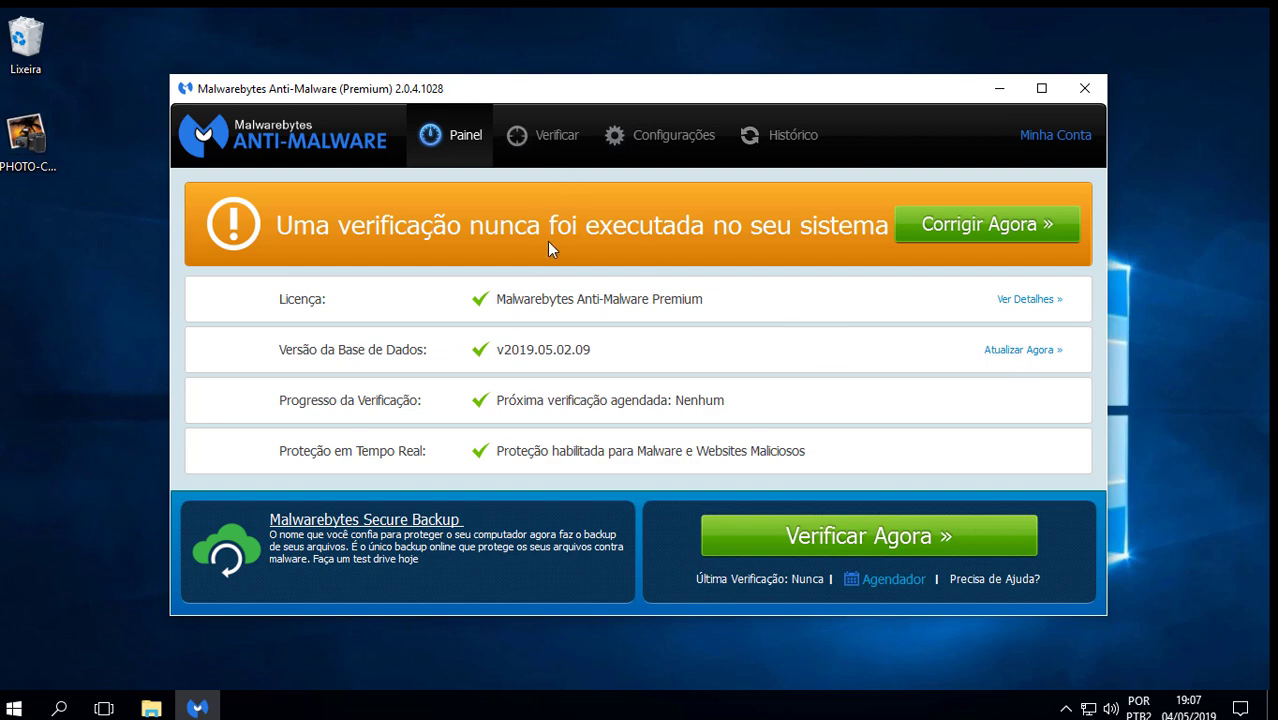
left_click(868, 540)
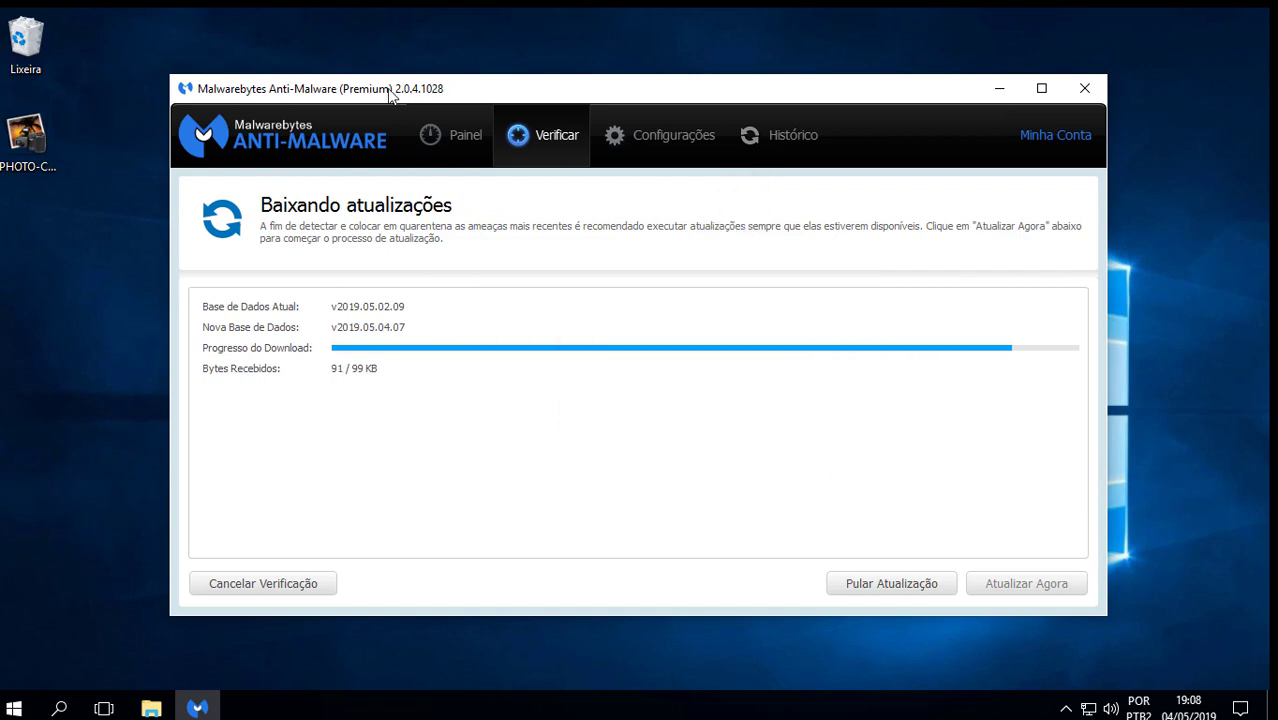
key("alt+F4")
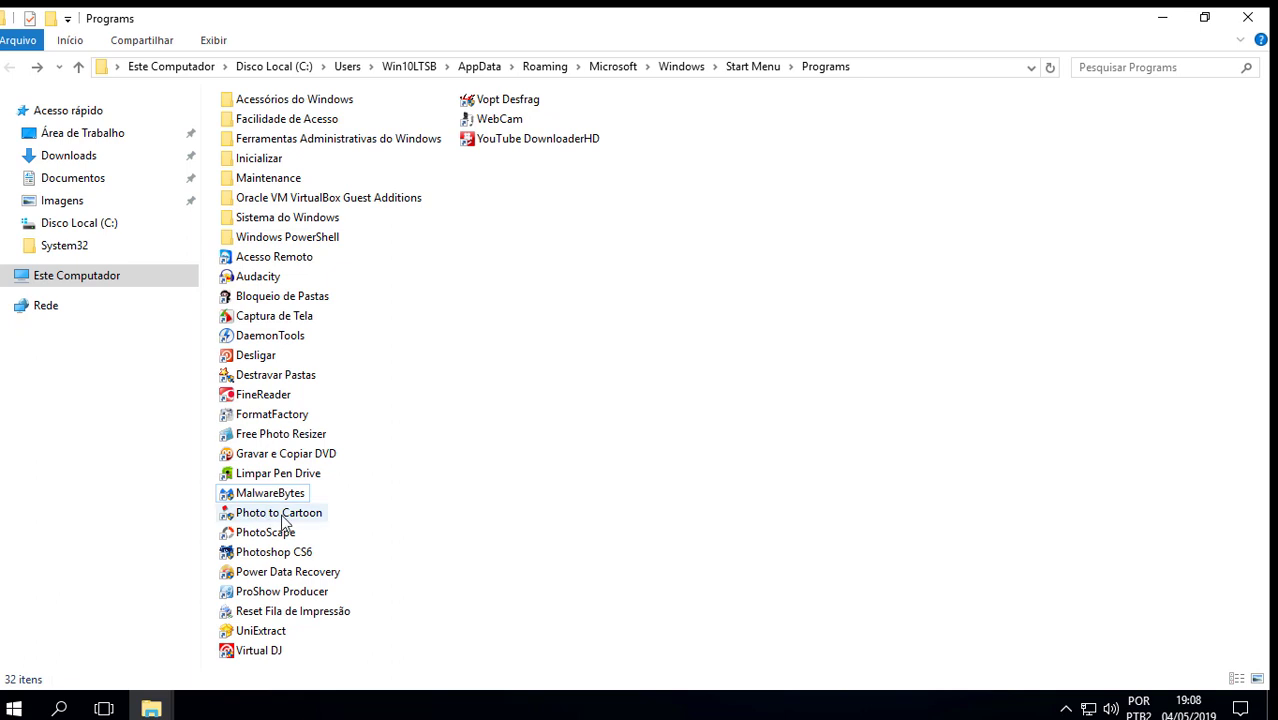
- Launch Photo to Cartoon and load the photo of the child wearing headphones
double_click(283, 514)
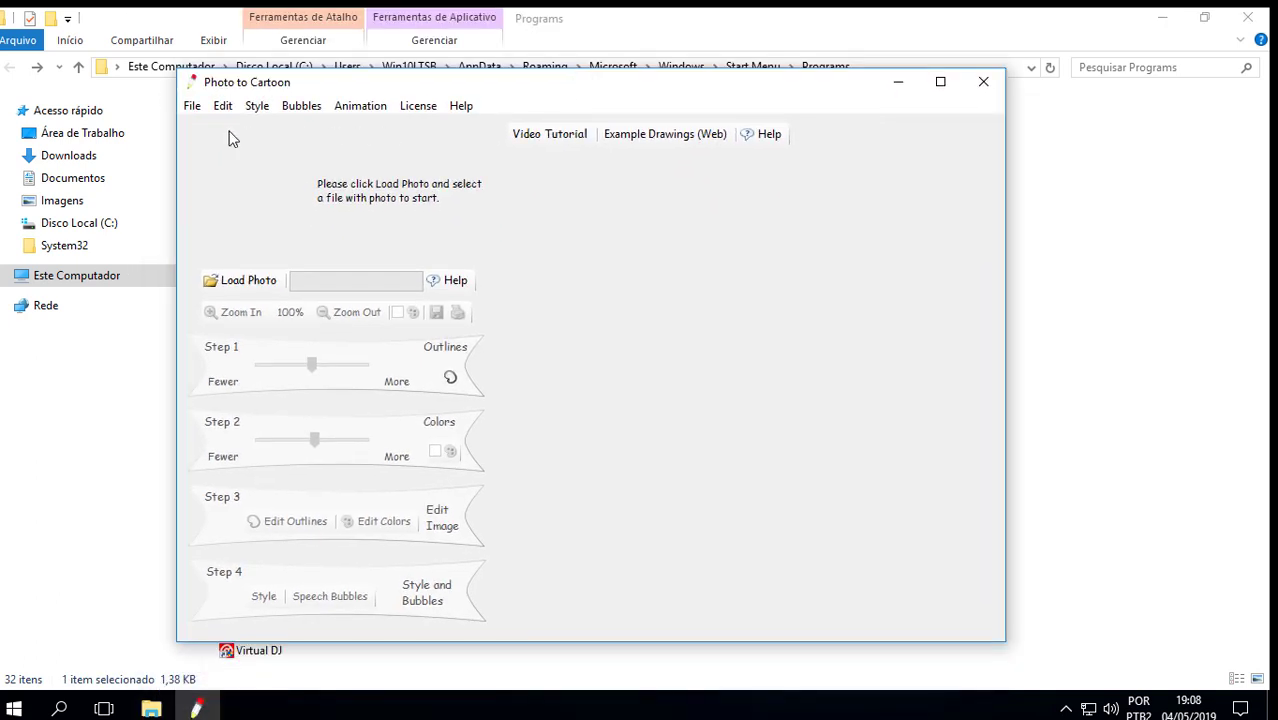
left_click(268, 280)
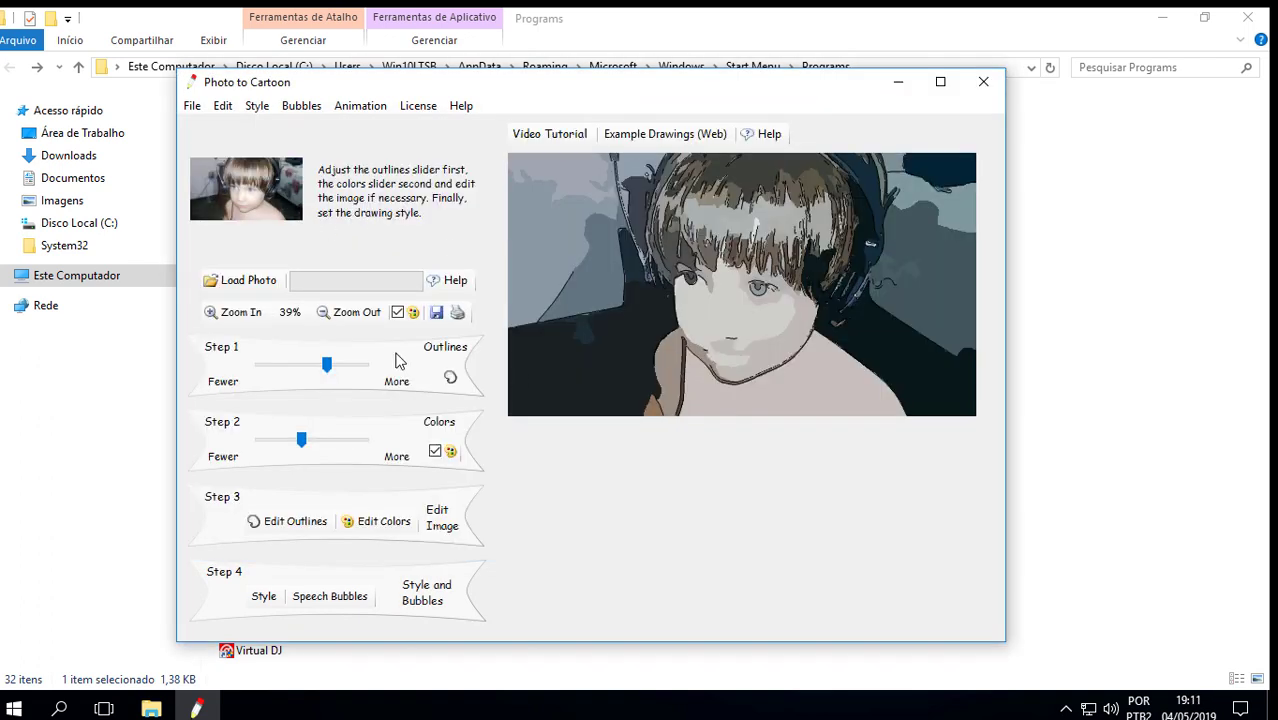
- Increase the cartoon's outlines level, save the resulting image and close Photo to Cartoon
left_click_drag(325, 365, 346, 365)
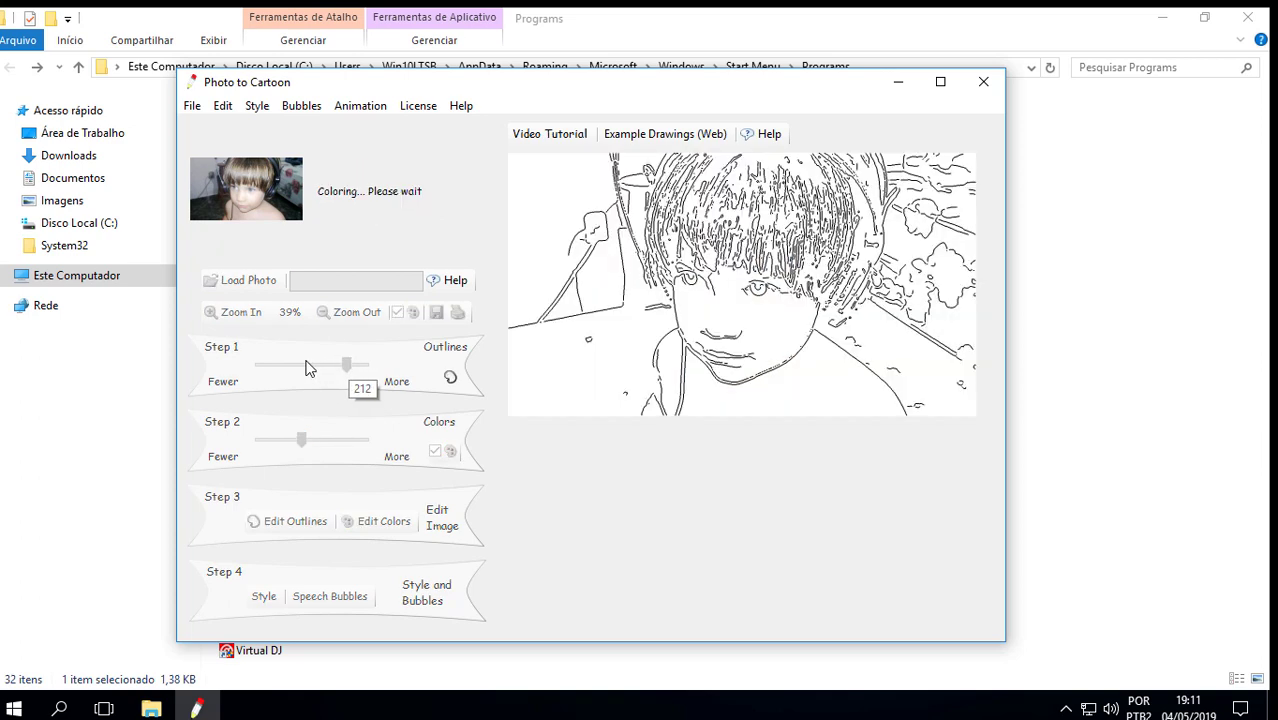
left_click(290, 370)
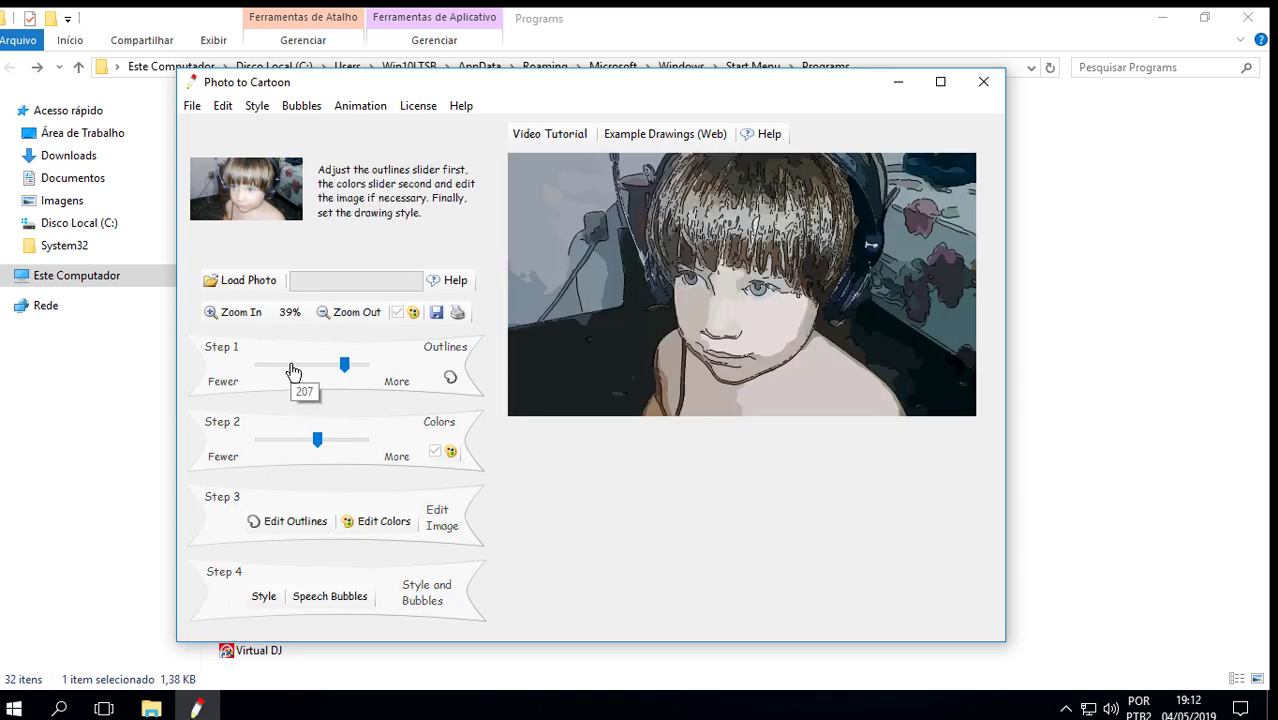
left_click(326, 364)
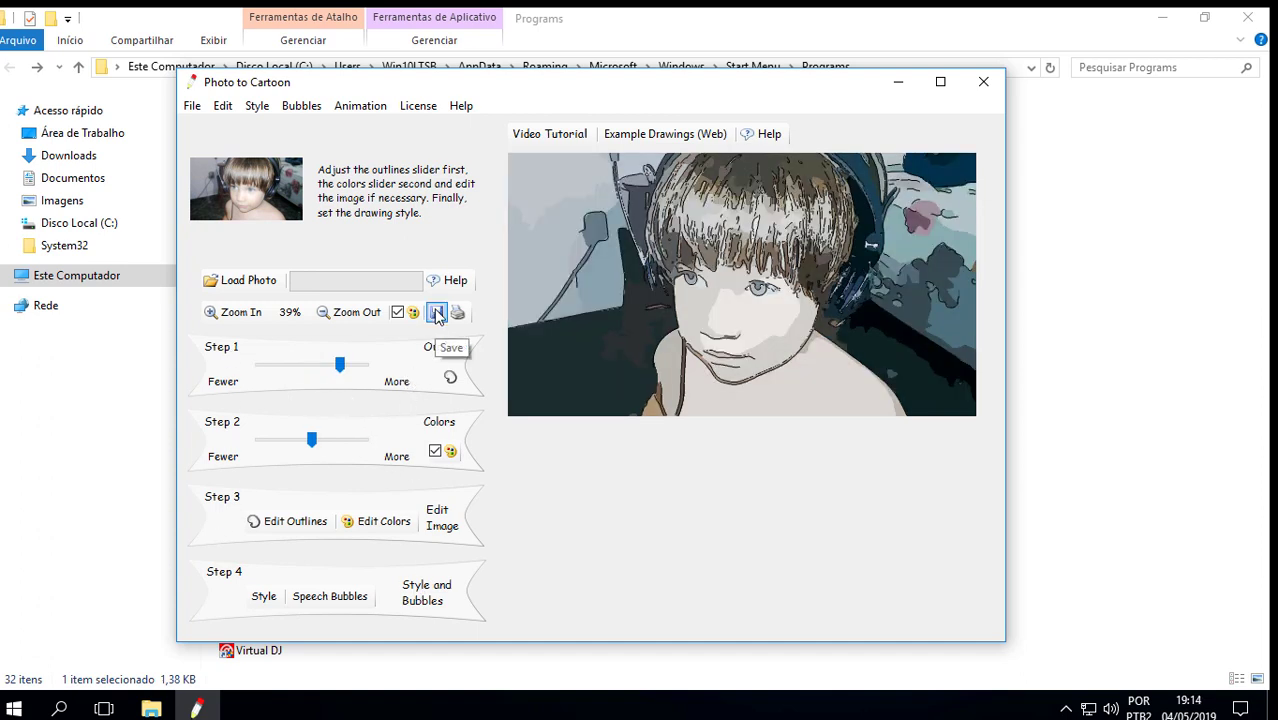
left_click(436, 312)
left_click(983, 81)
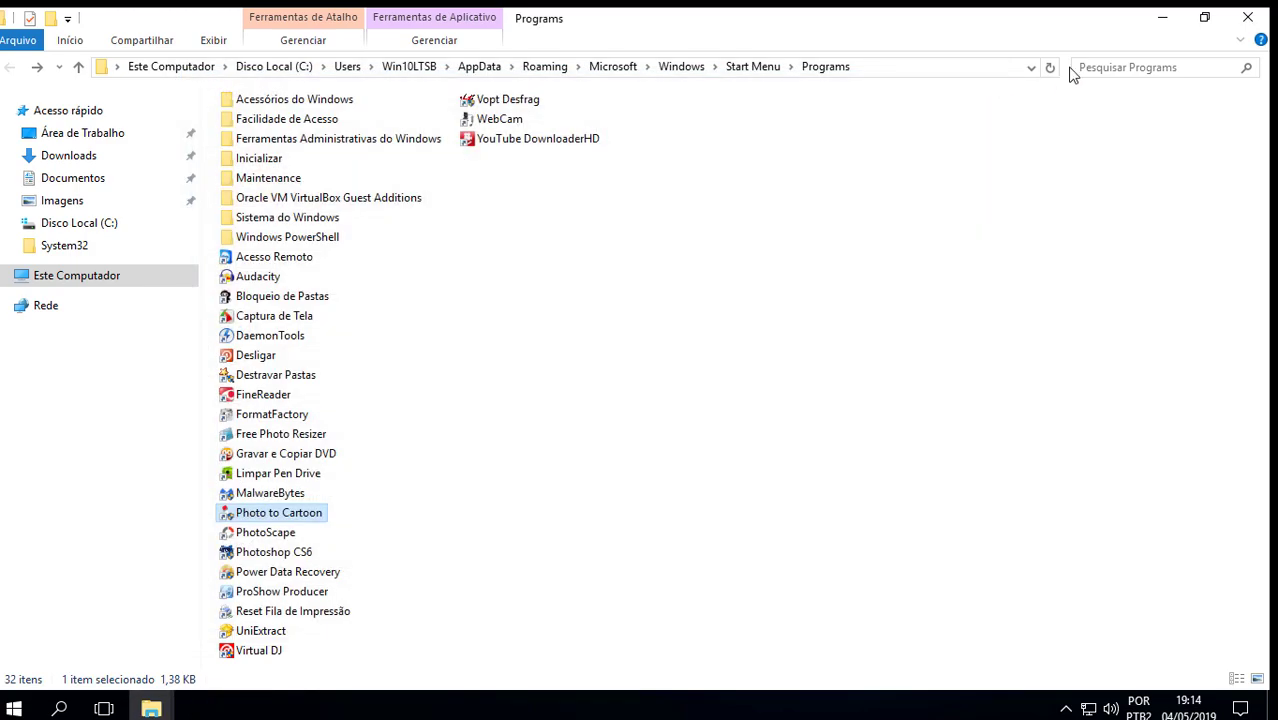
- Minimize the Programs folder window and view the photo 20190217_1513jj in Paint
left_click(1172, 24)
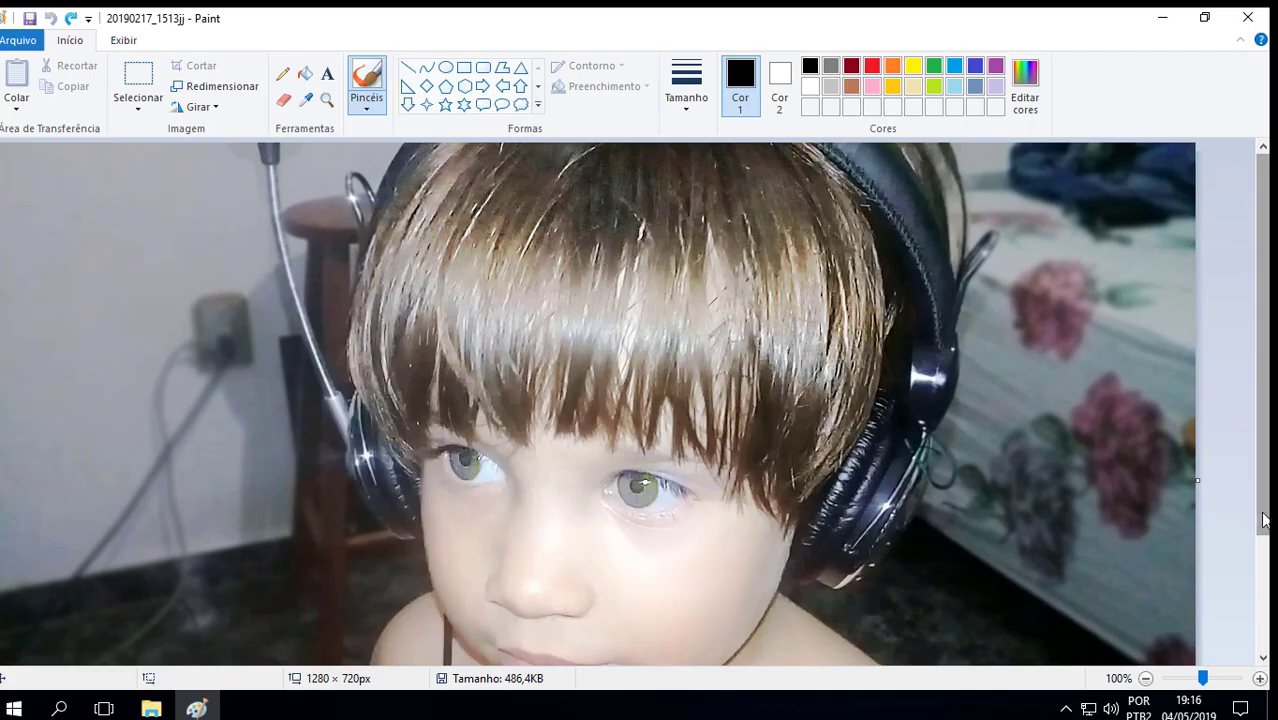
scroll(1268, 588, "down", 2)
scroll(1268, 588, "up", 1)
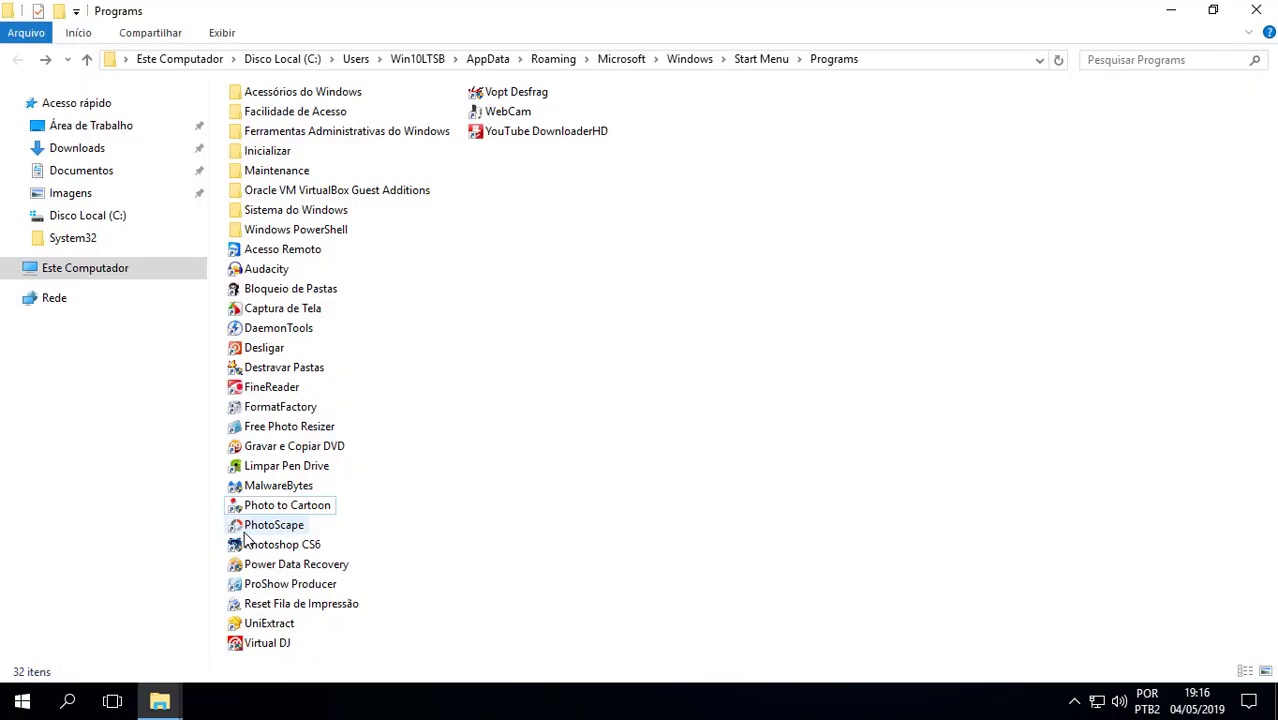
- Launch PhotoScape from its shortcut to check that it opens, and close it
double_click(272, 527)
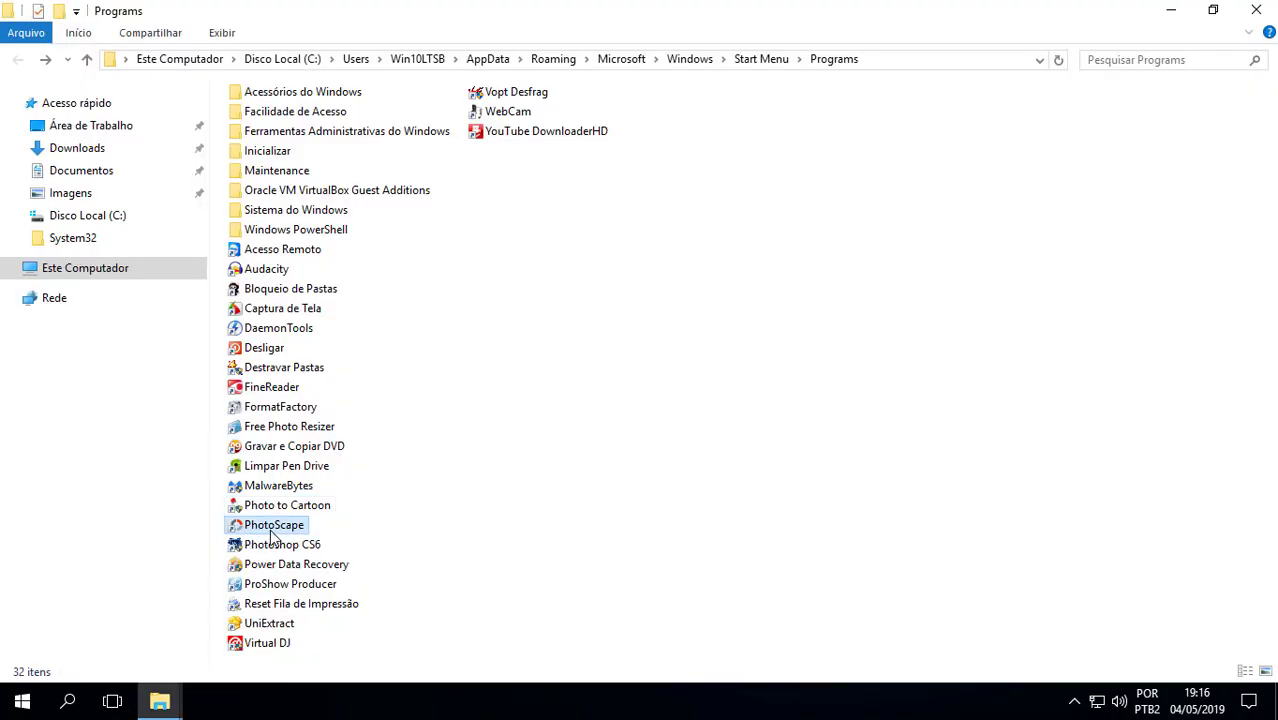
left_click(1256, 10)
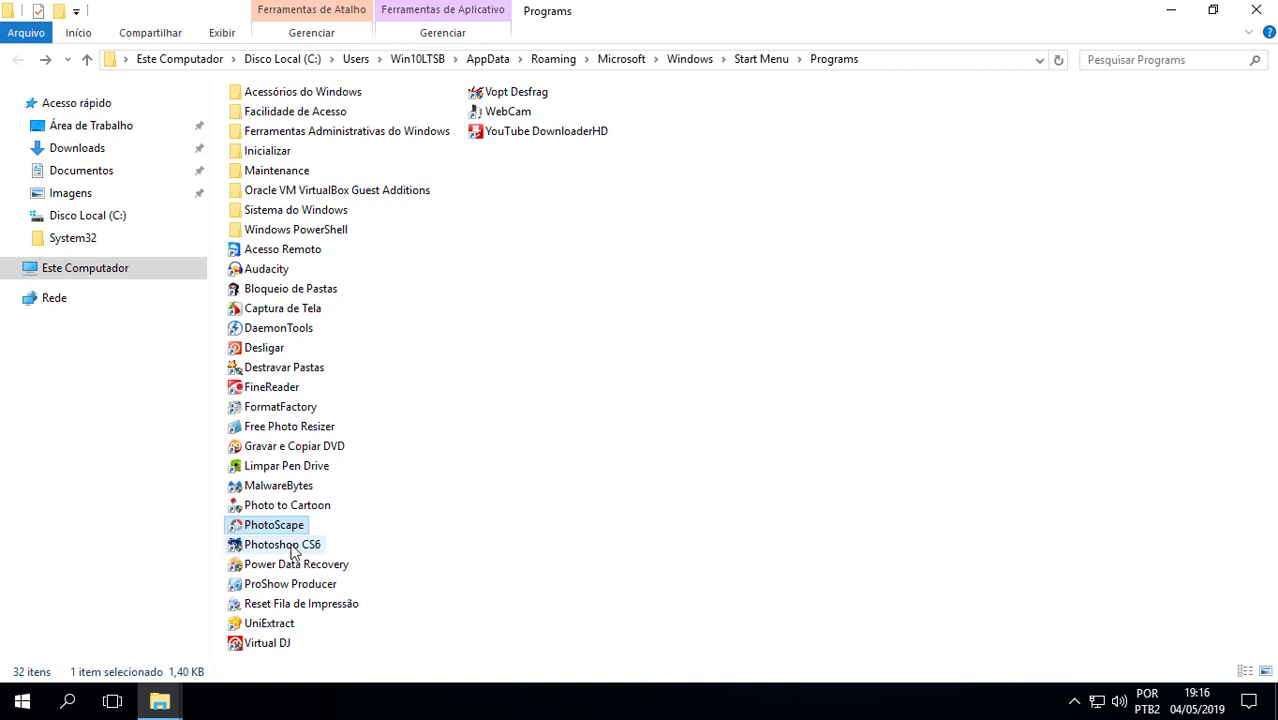
- Launch Power Data Recovery, view the drives listed in Digital Media Recovery, and close the program without donating
double_click(286, 568)
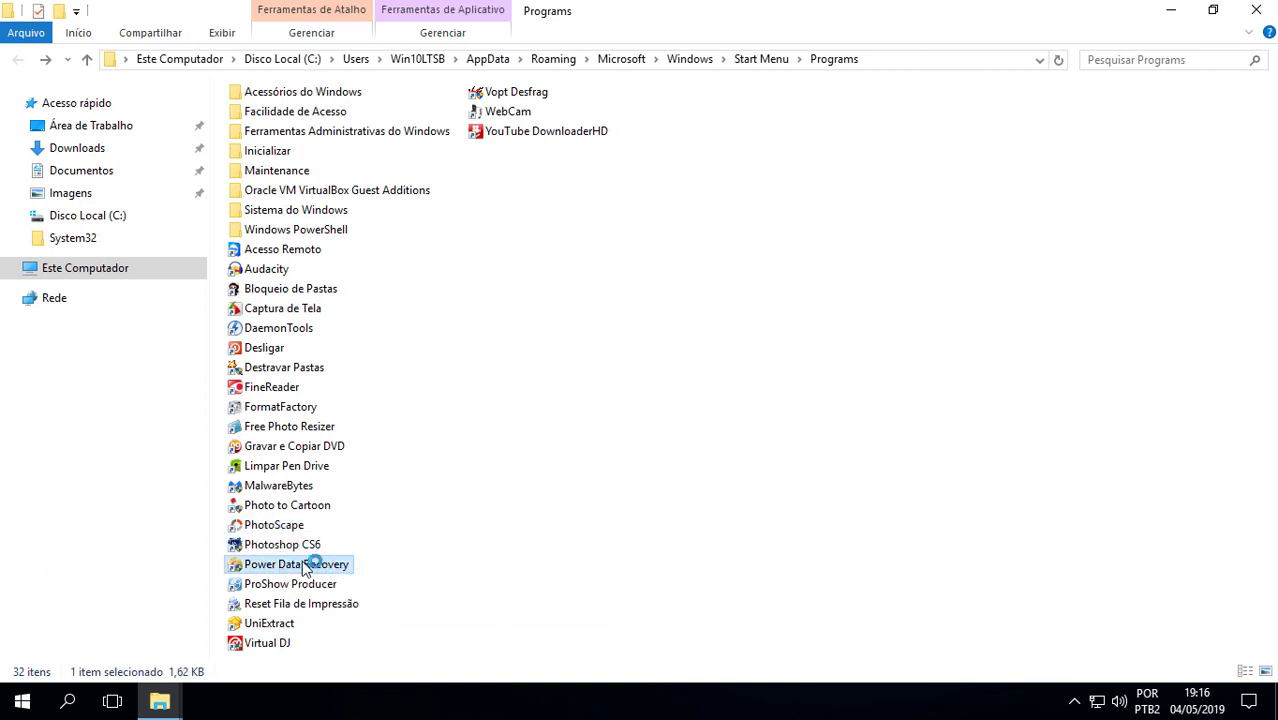
left_click(646, 472)
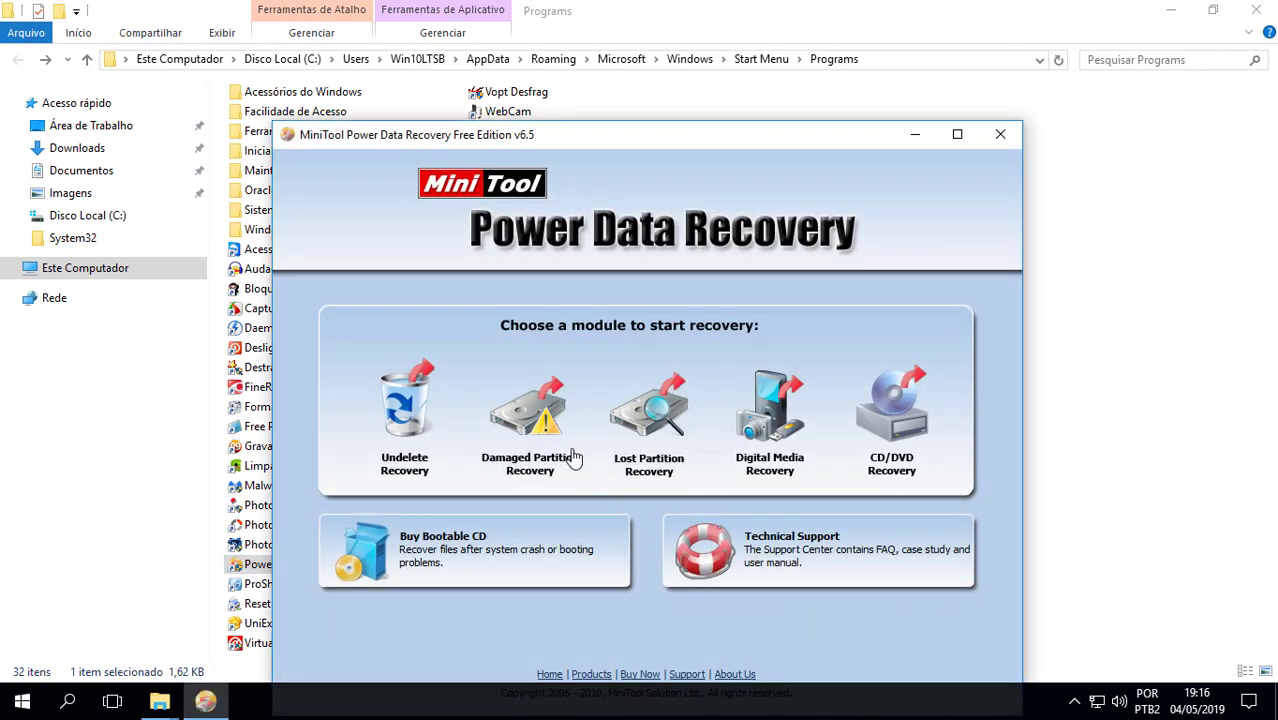
left_click_drag(639, 136, 658, 54)
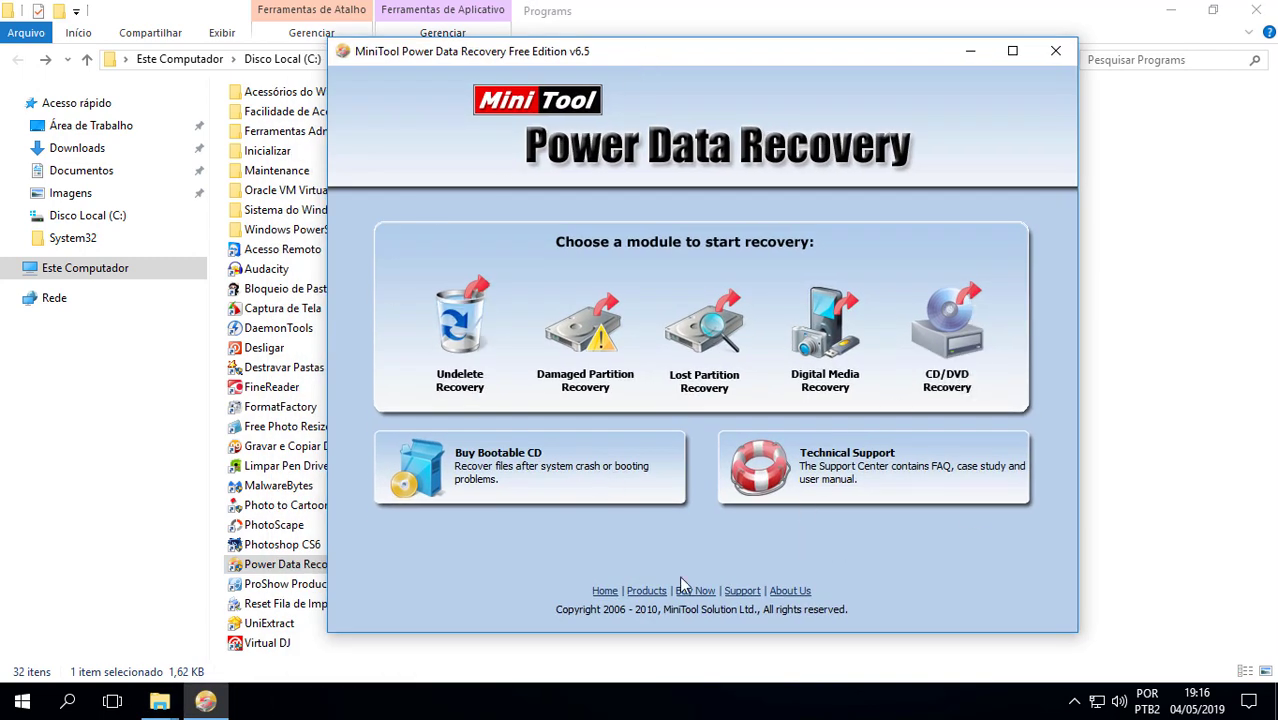
left_click(826, 357)
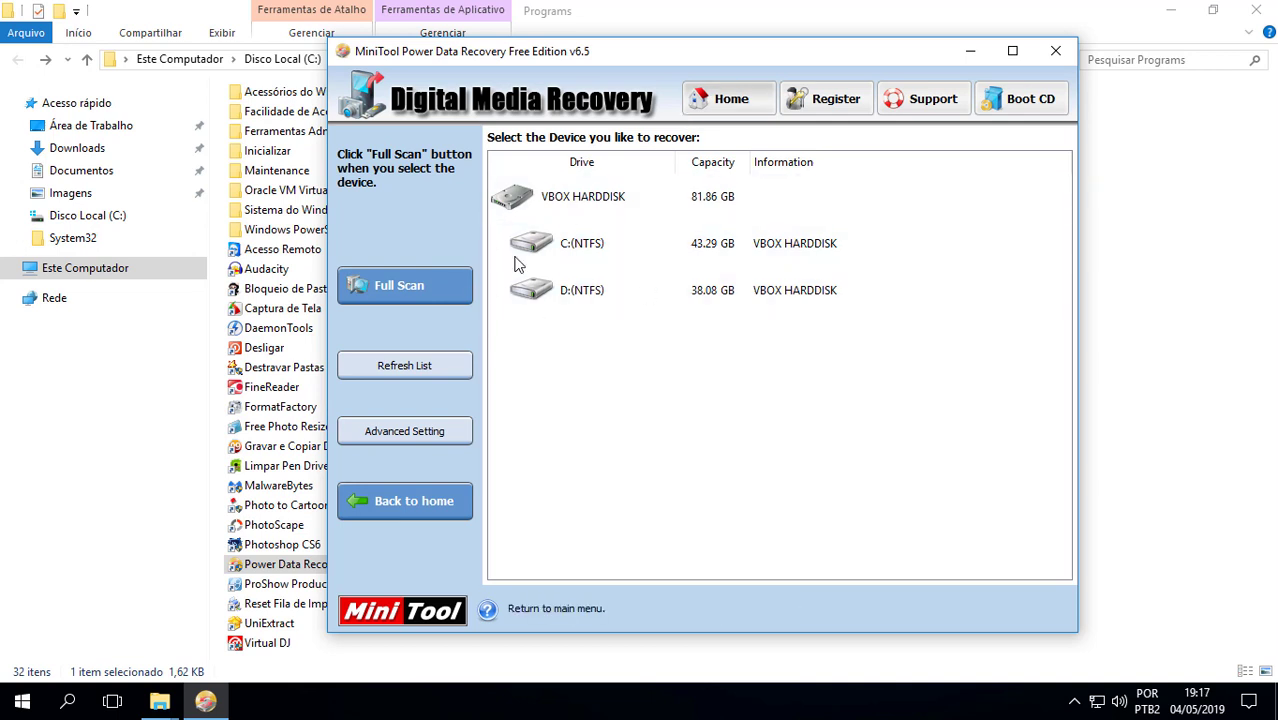
left_click(1055, 50)
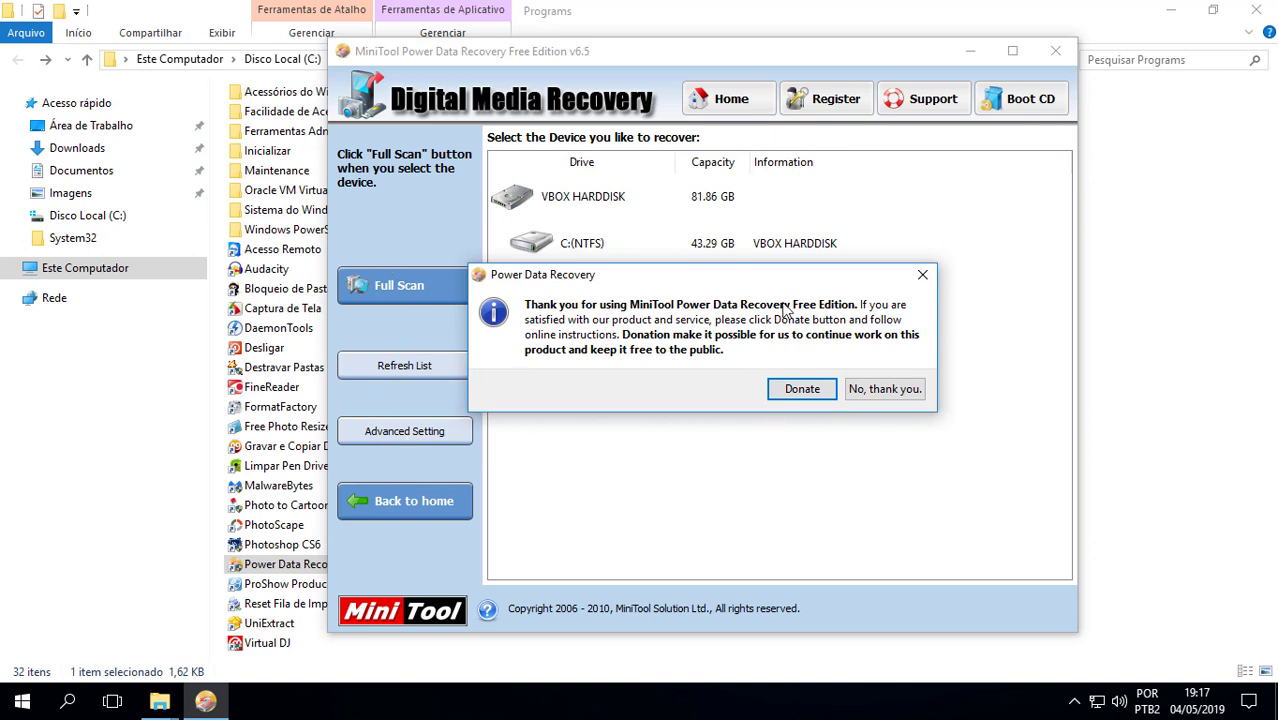
left_click(900, 391)
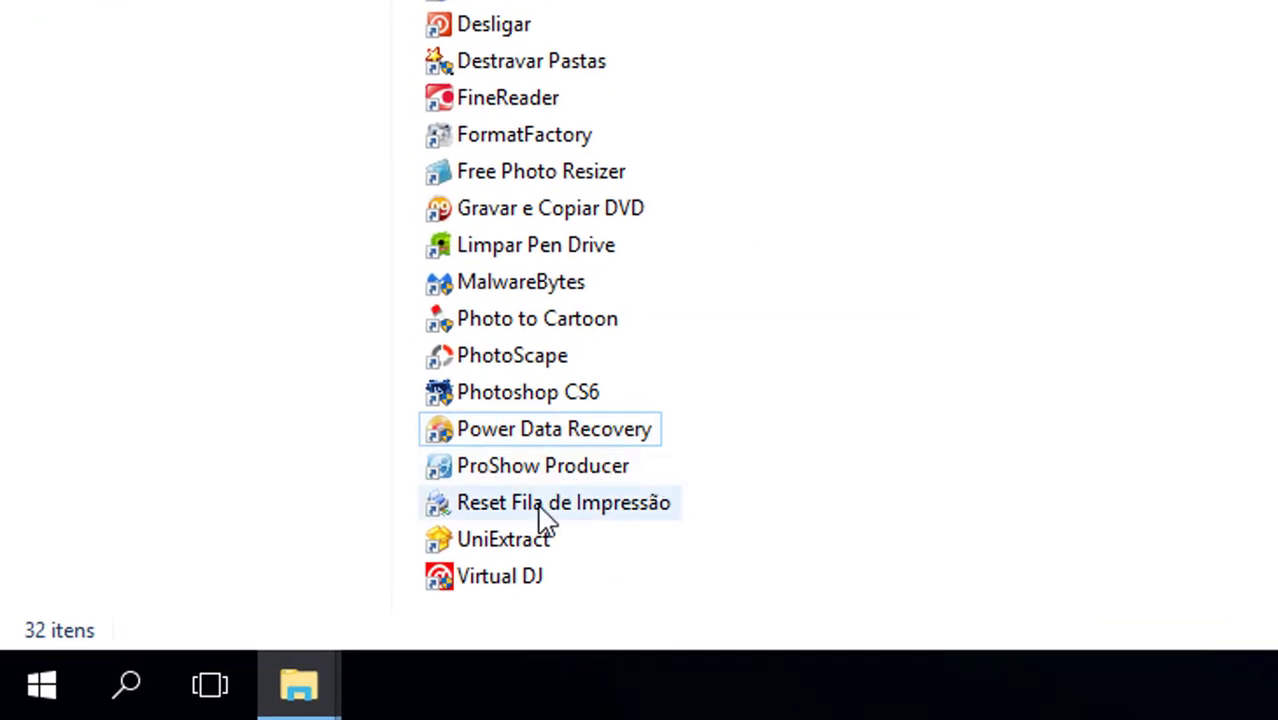
- Run Reset Fila de Impressão to reset the print queue, and open and close UniExtract to check that it launches
left_click(565, 502)
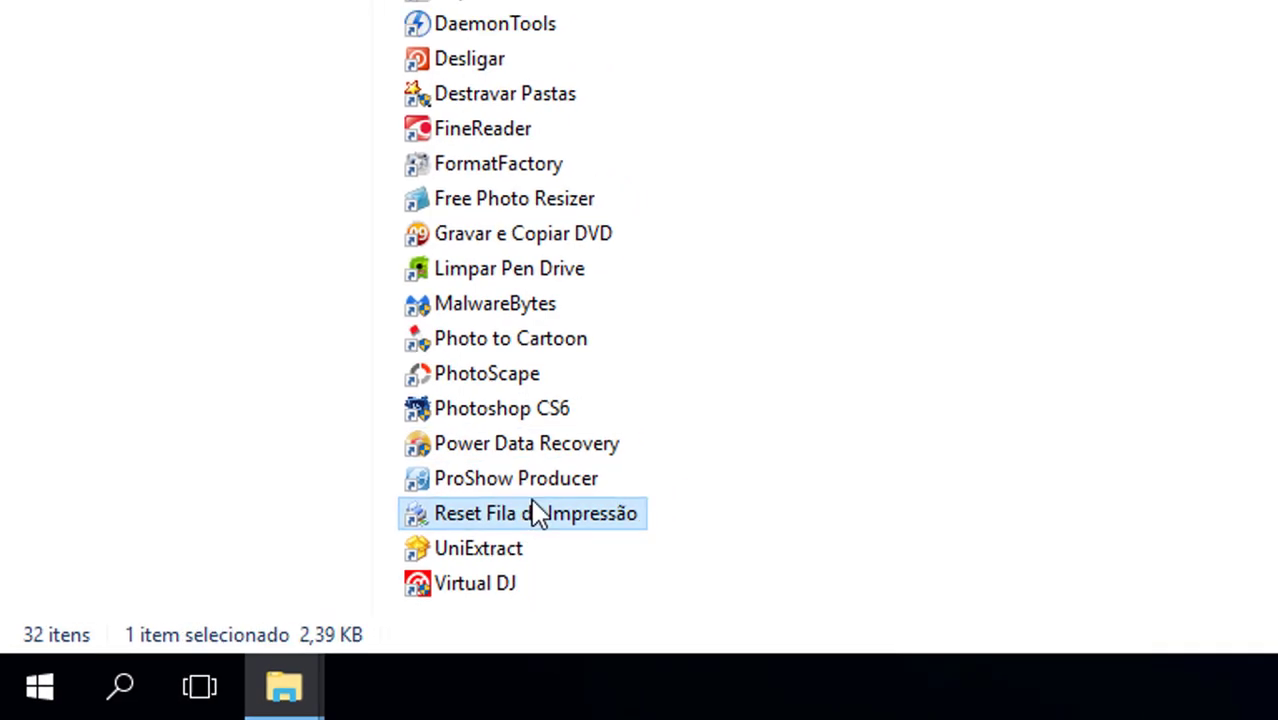
double_click(538, 513)
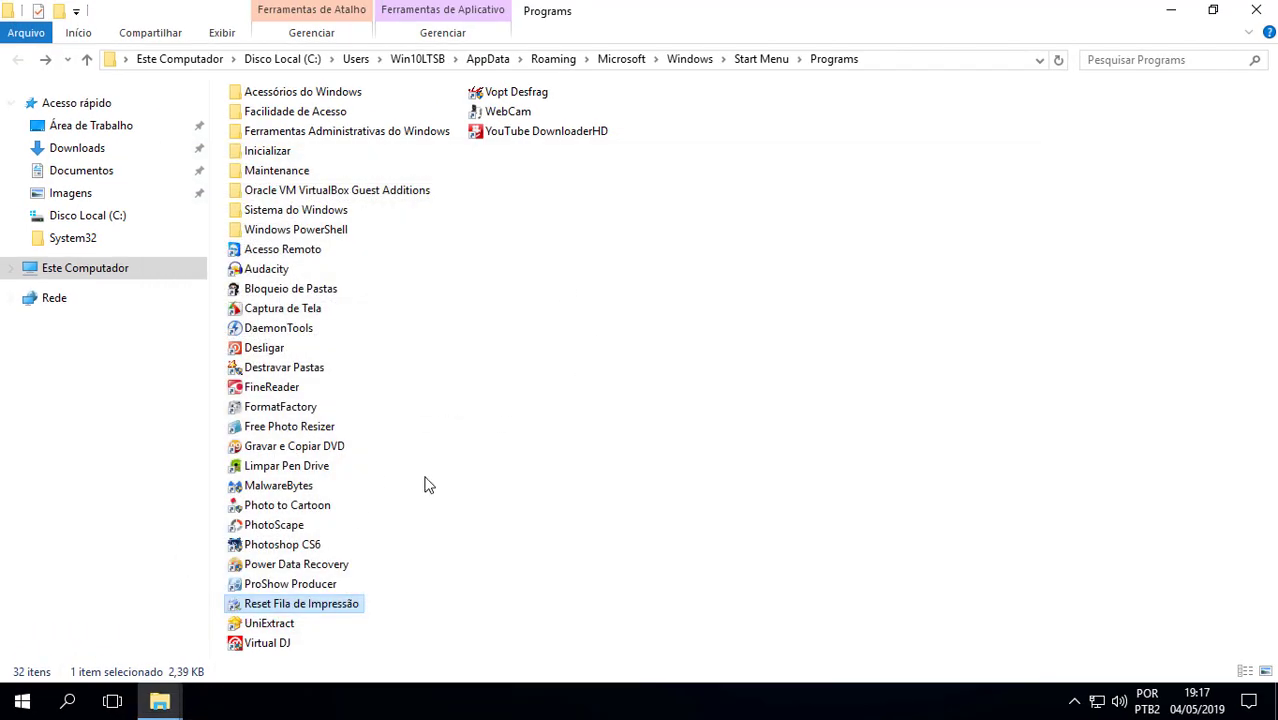
double_click(285, 624)
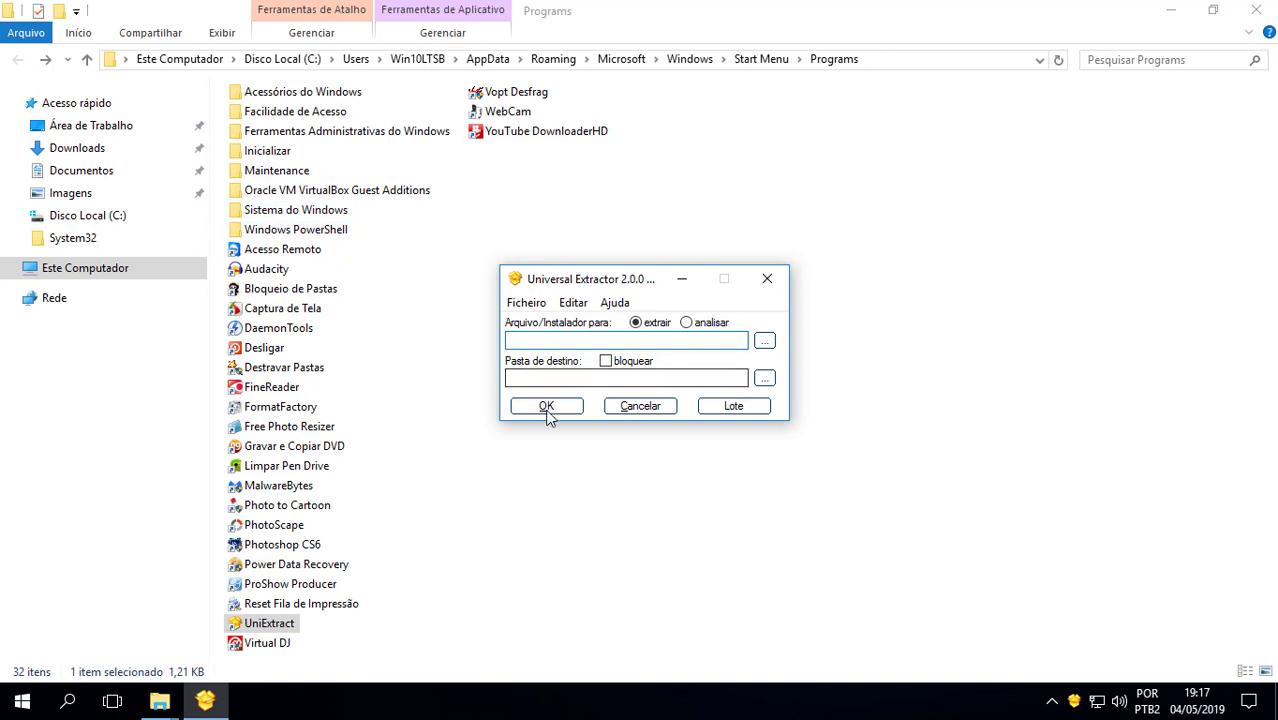
left_click(768, 281)
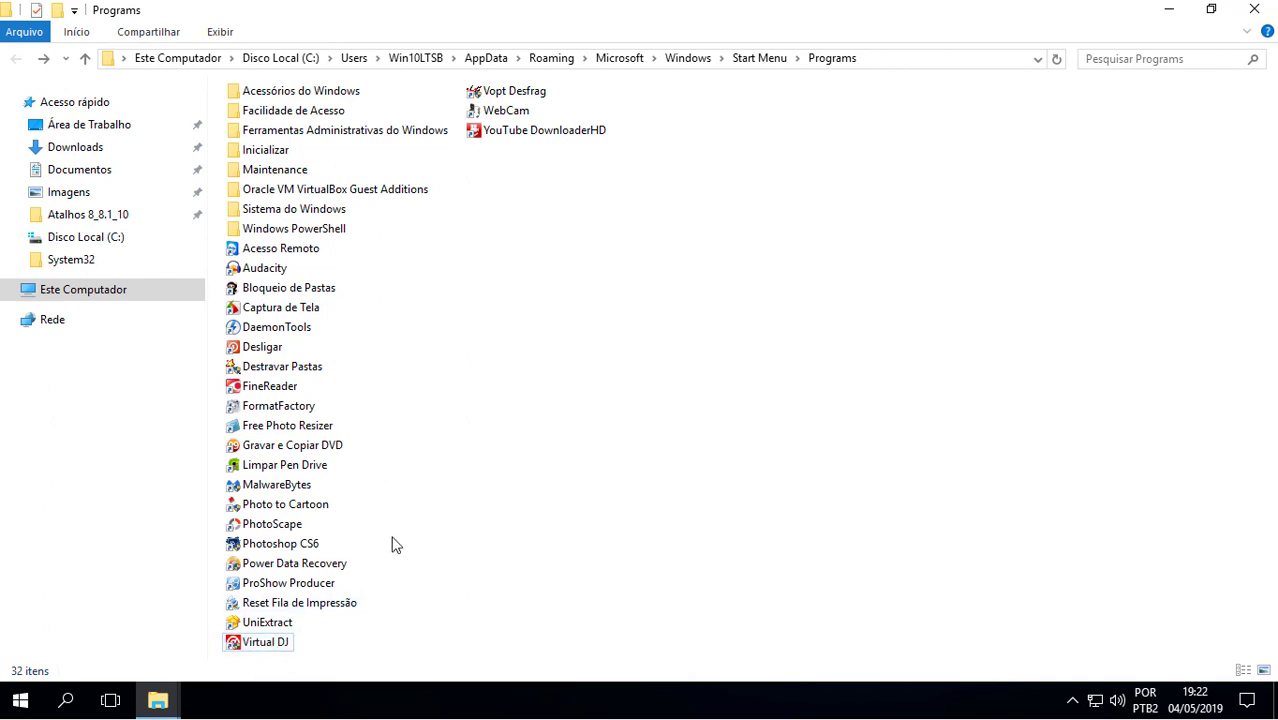
- Launch Vopt Desfrag on drive C: and the WebCam program to check that they open, closing each one
double_click(531, 97)
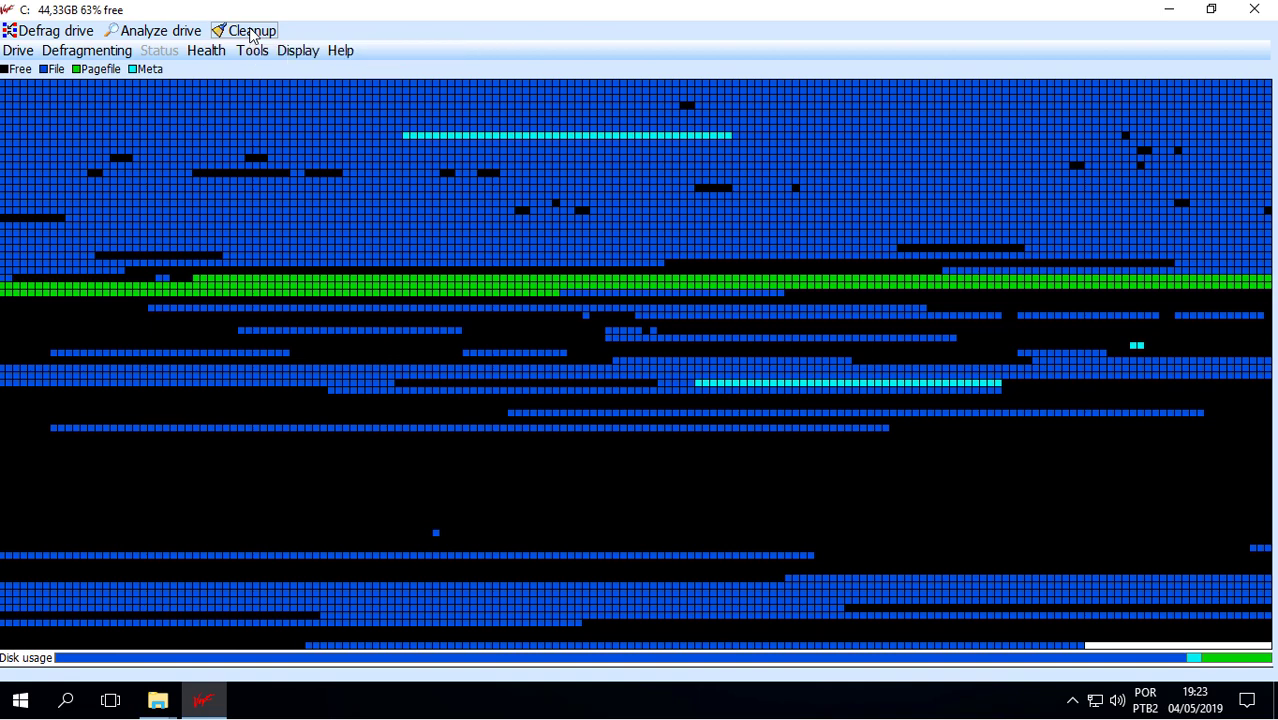
left_click(14, 34)
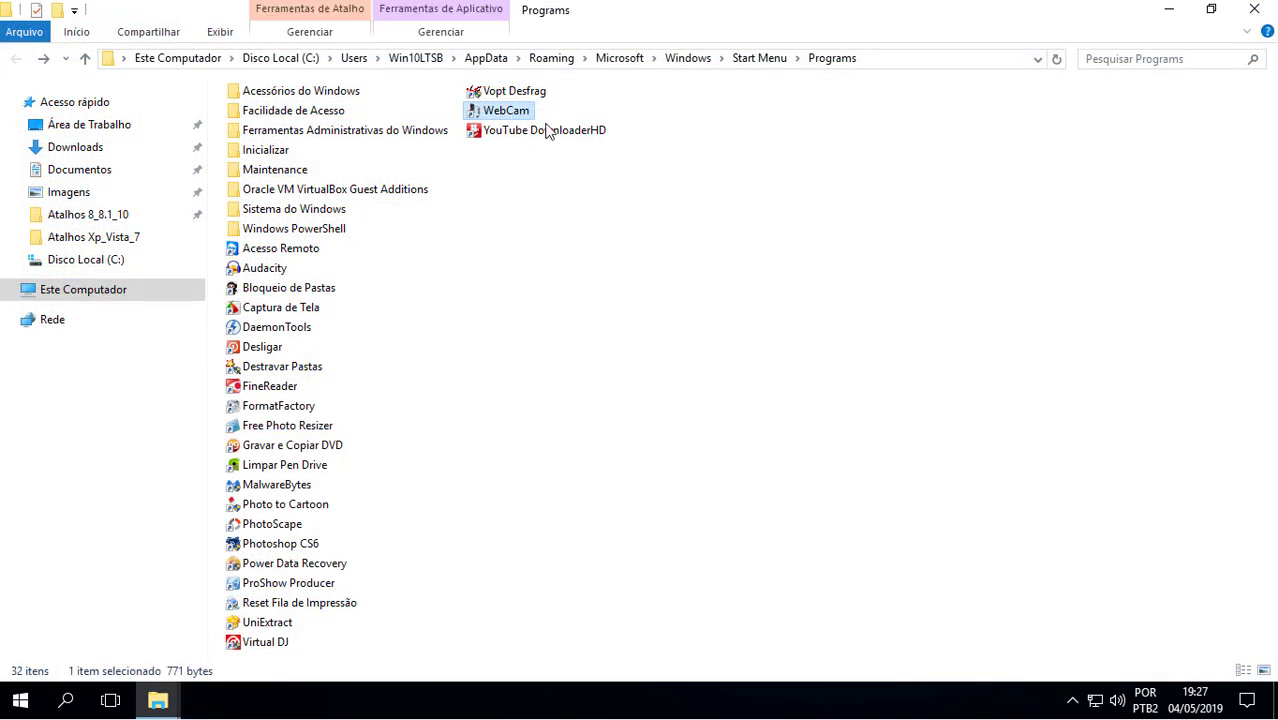
double_click(508, 111)
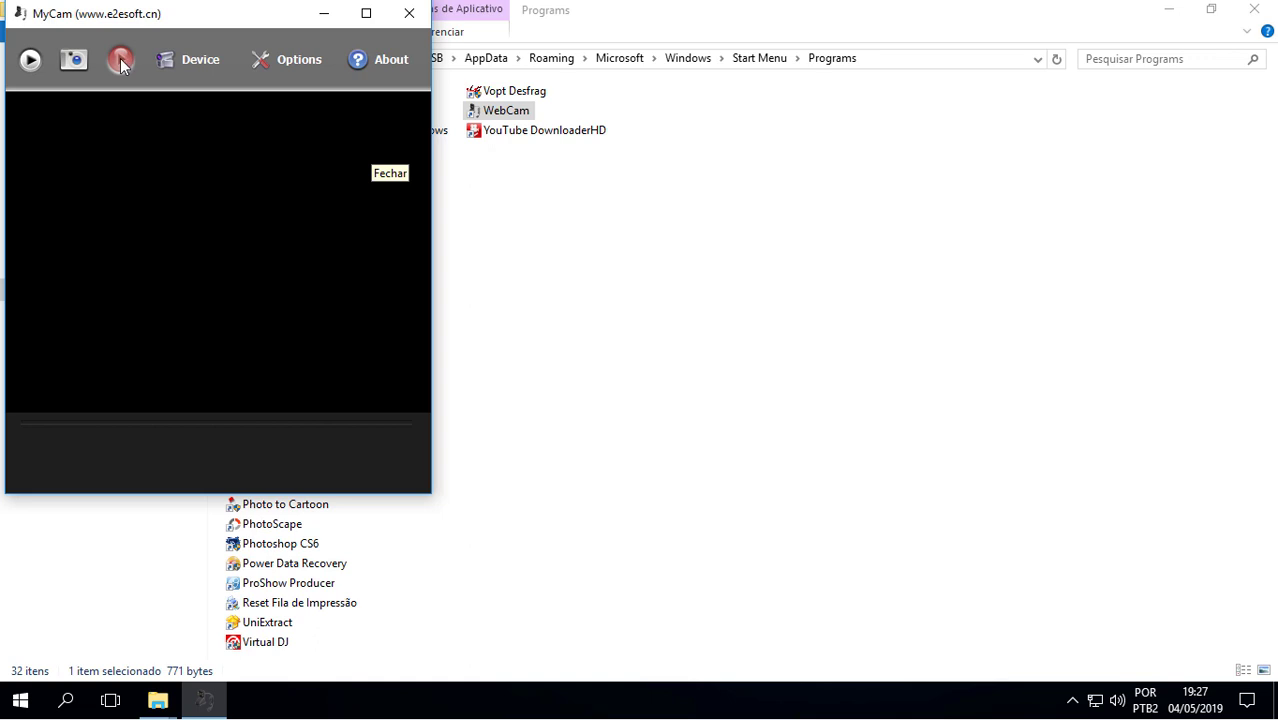
left_click(408, 104)
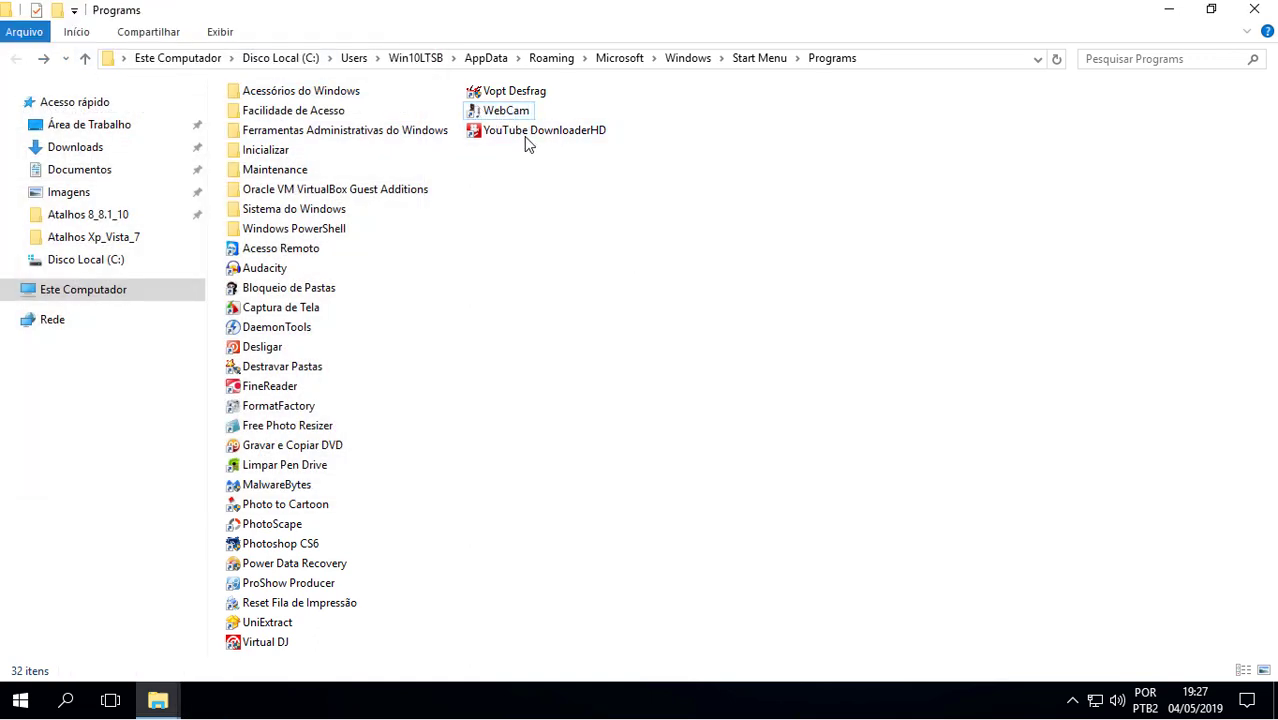
- Set YouTube Downloader HD's video quality to MP4 video - HD (720p), and close the program and the Programs folder
left_click_drag(533, 183, 1166, 572)
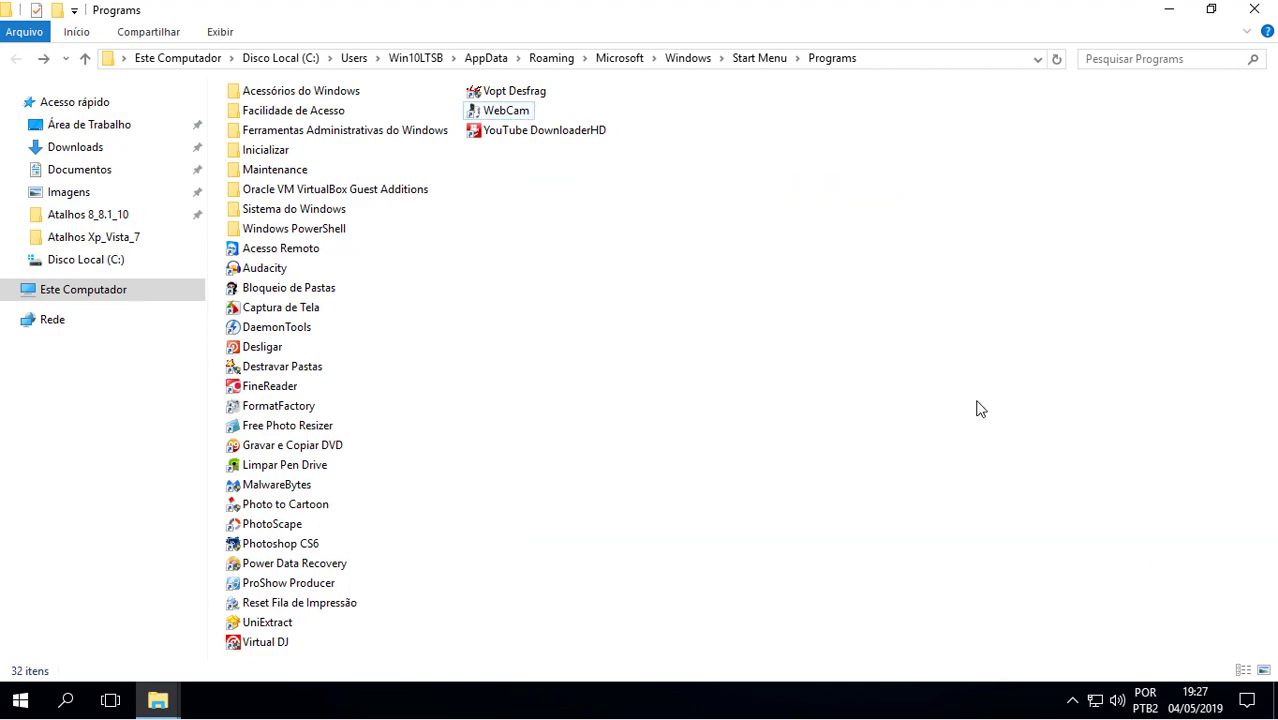
double_click(503, 133)
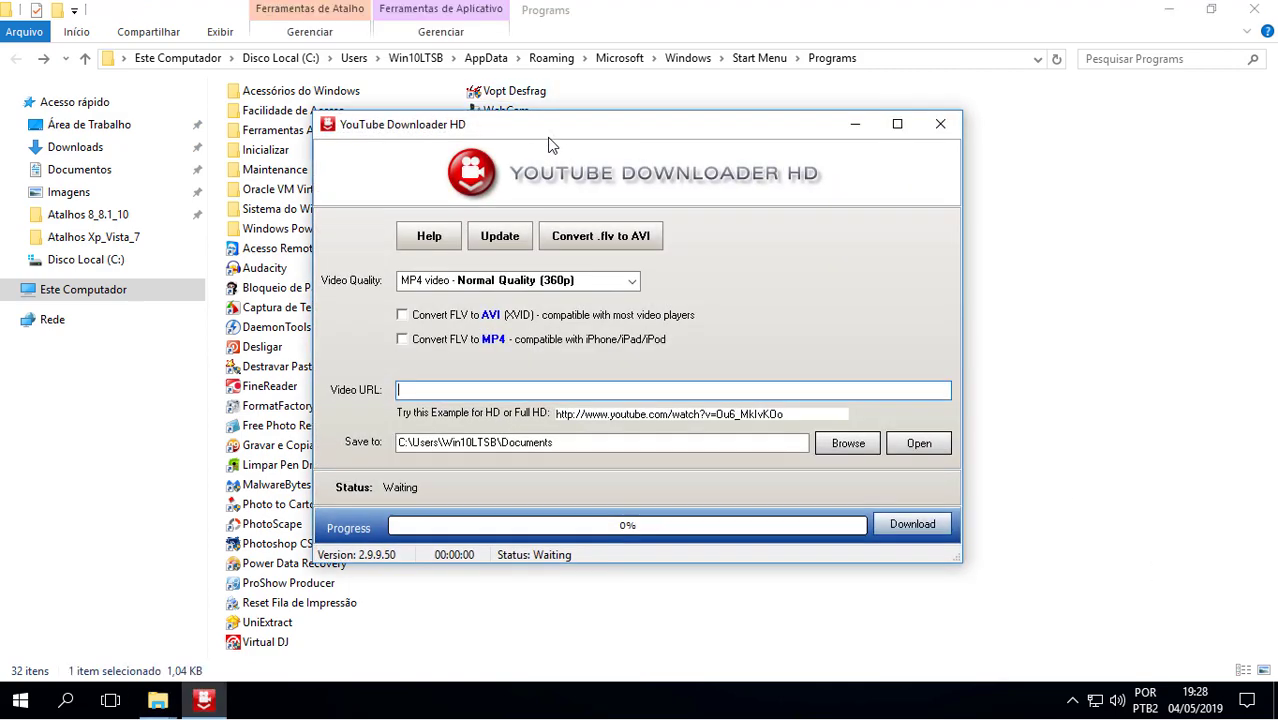
left_click(565, 285)
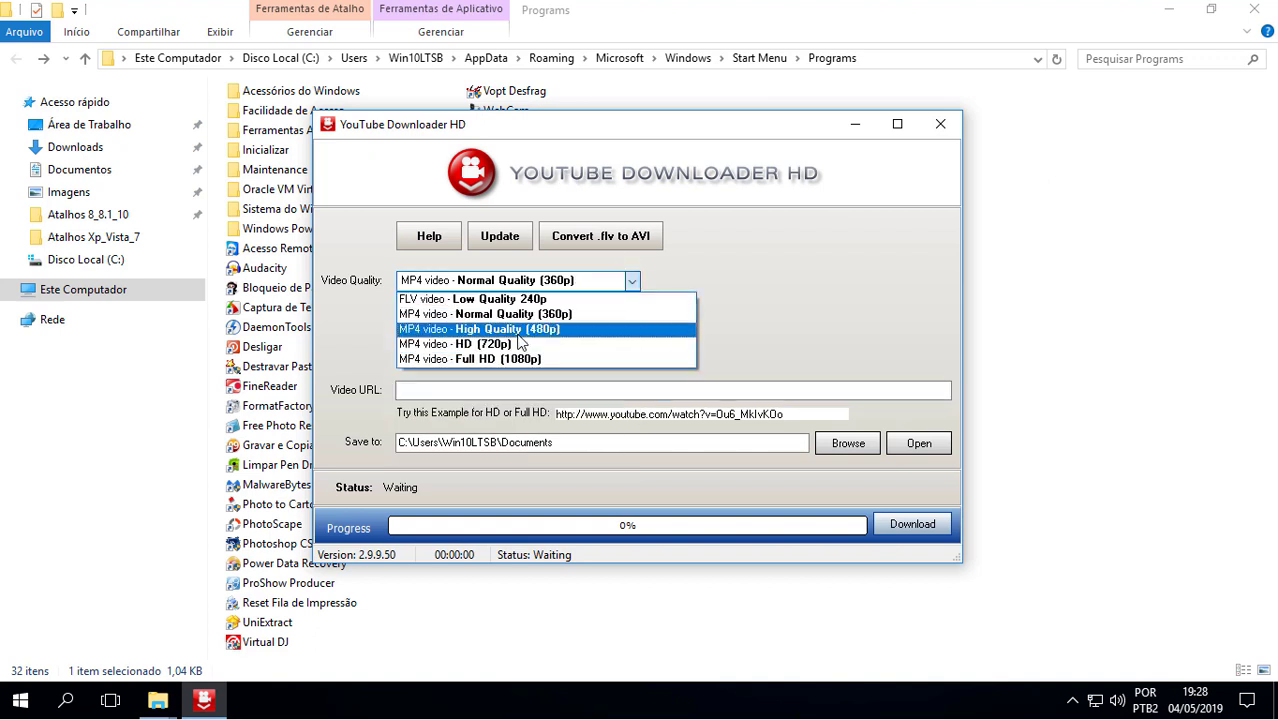
left_click(509, 341)
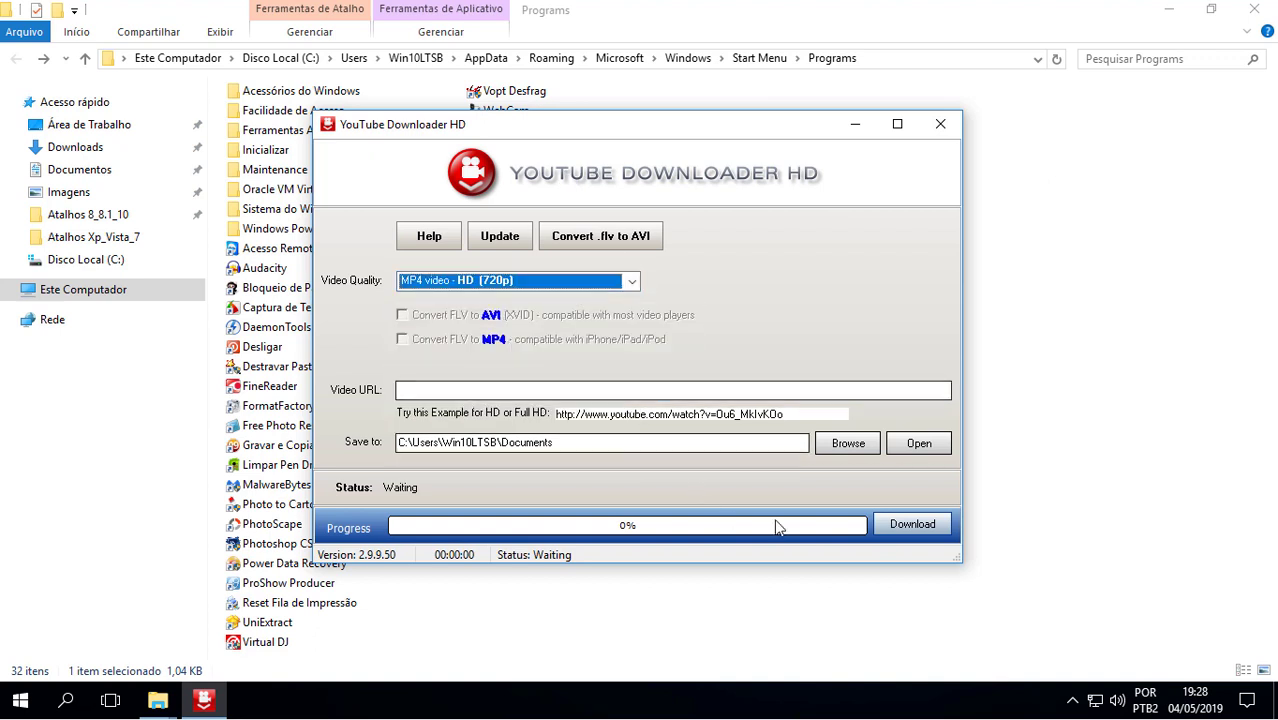
left_click(940, 124)
left_click(1254, 9)
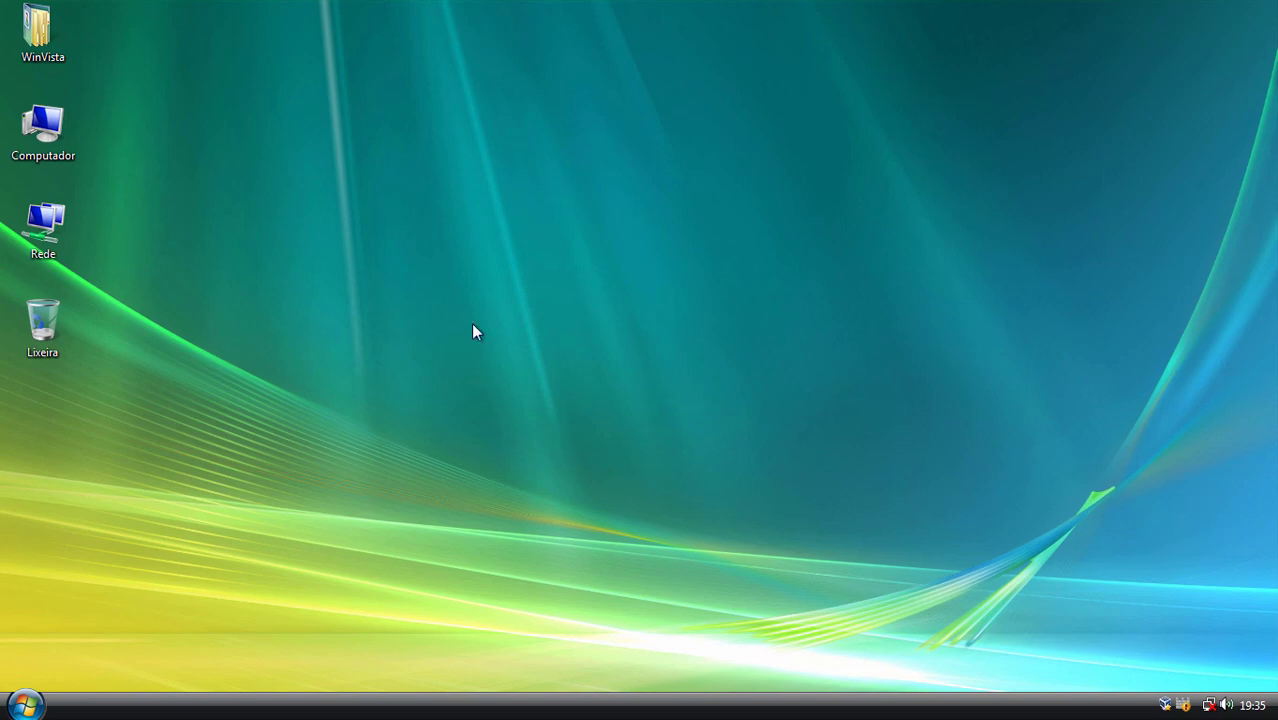
- Check the Start menu on the Windows Vista machine, and open the folder C:\Portables\Atalhos Xp_Vista_7
left_click(25, 705)
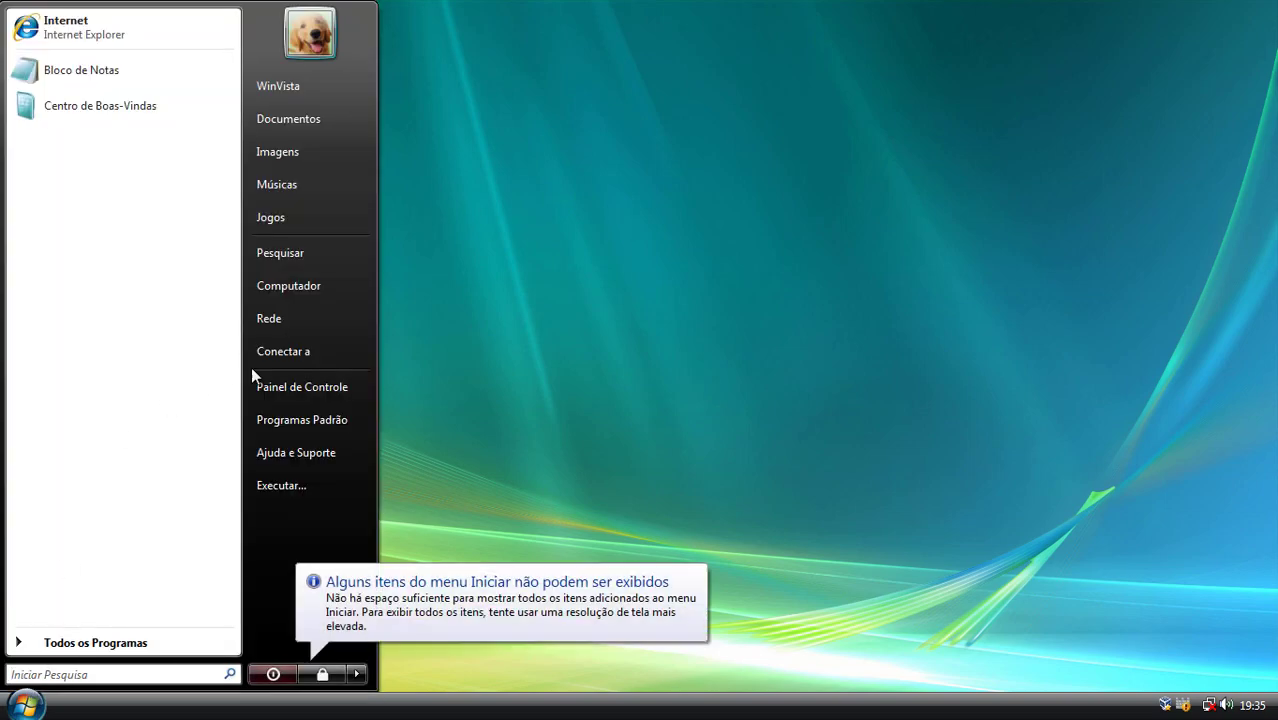
left_click(592, 298)
double_click(40, 127)
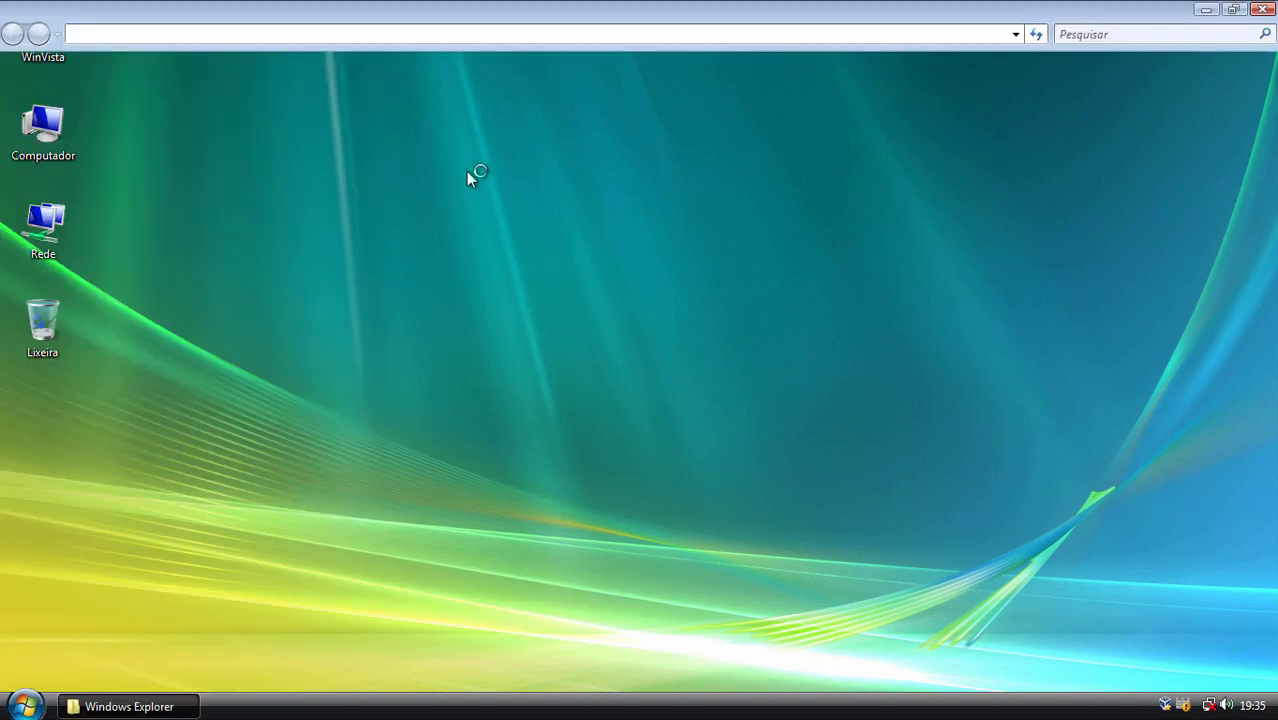
double_click(296, 179)
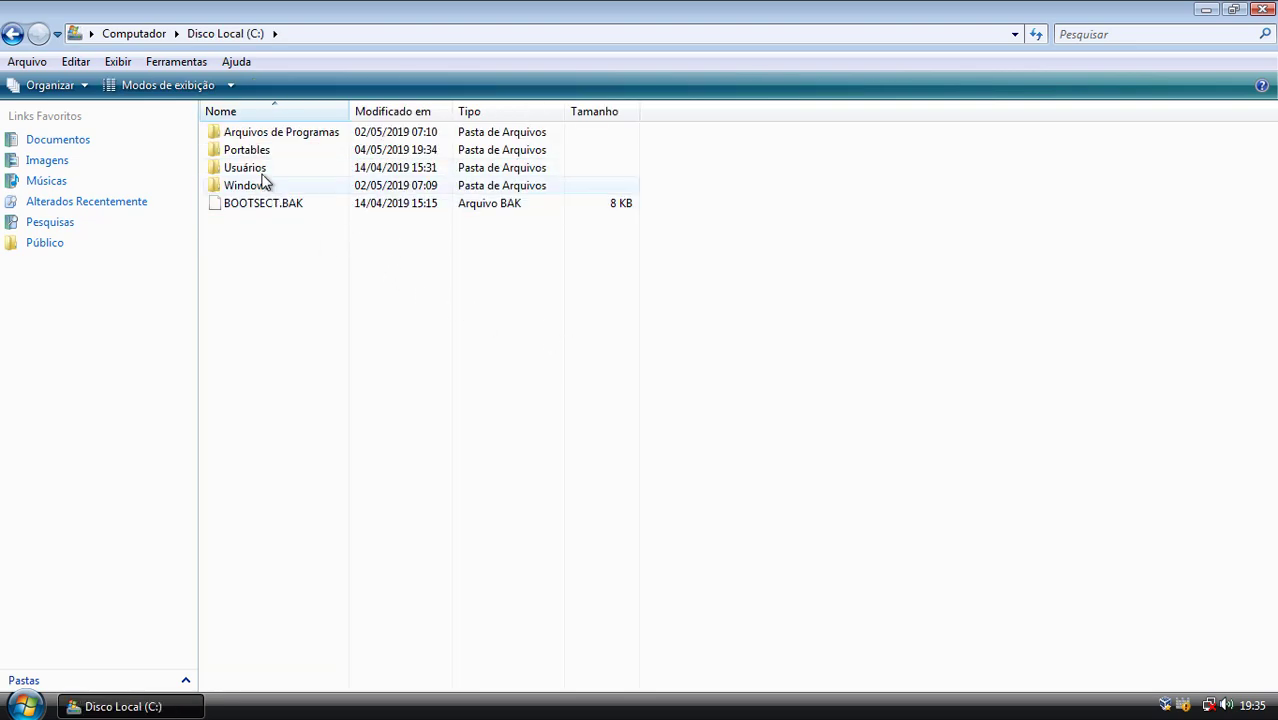
double_click(250, 150)
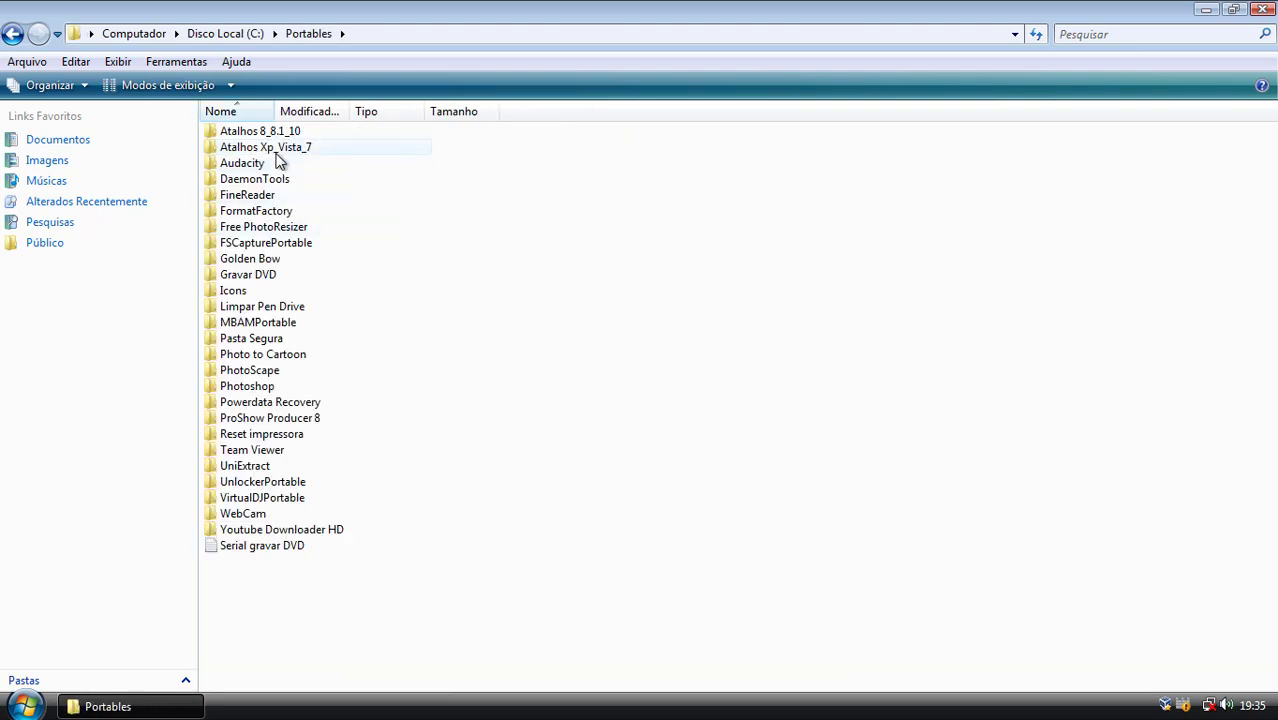
double_click(293, 150)
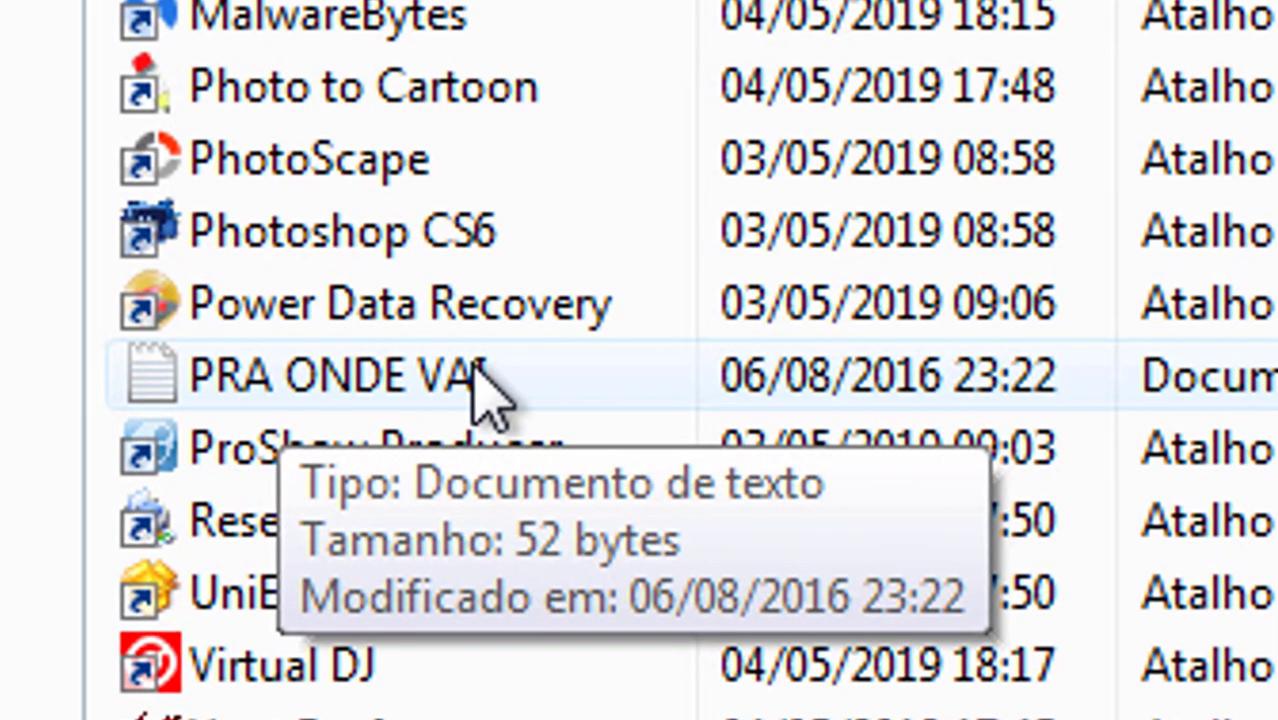
- Copy the path C:\ProgramData\Microsoft\Windows\Start Menu\Programs from the PRA ONDE VAI text file and close the file
double_click(294, 451)
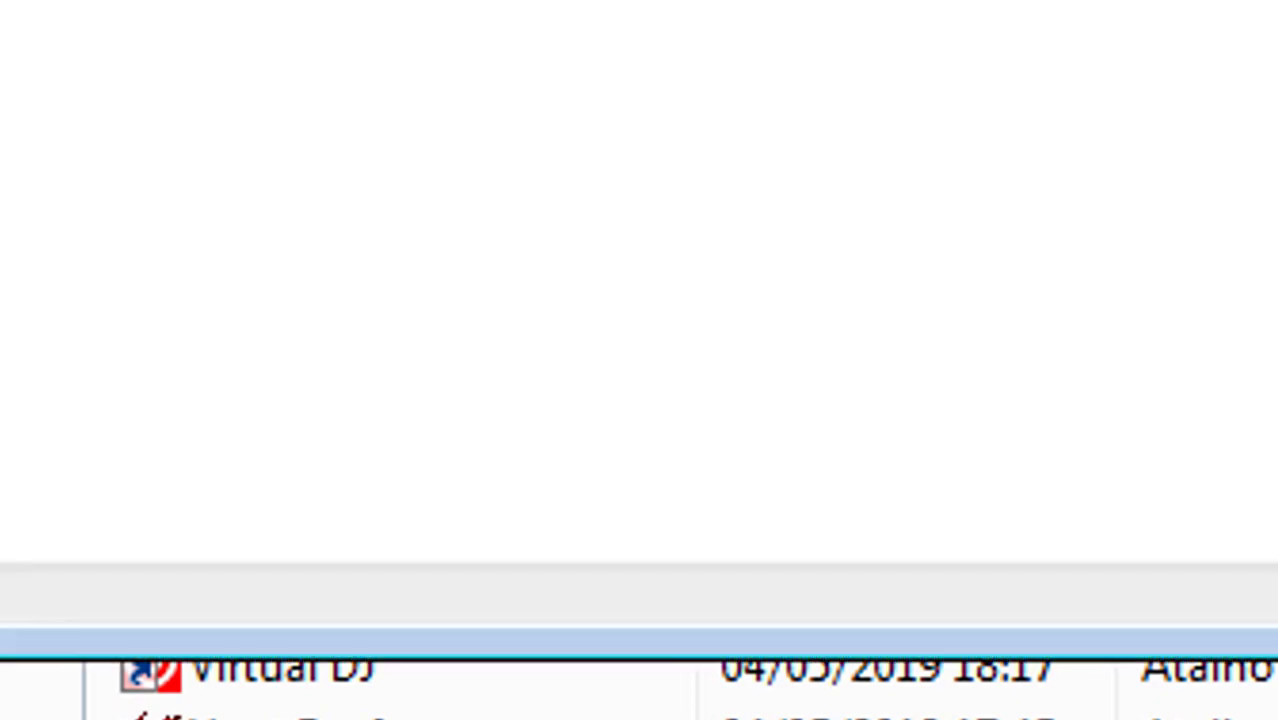
key("ctrl+a")
right_click(49, 78)
left_click(97, 137)
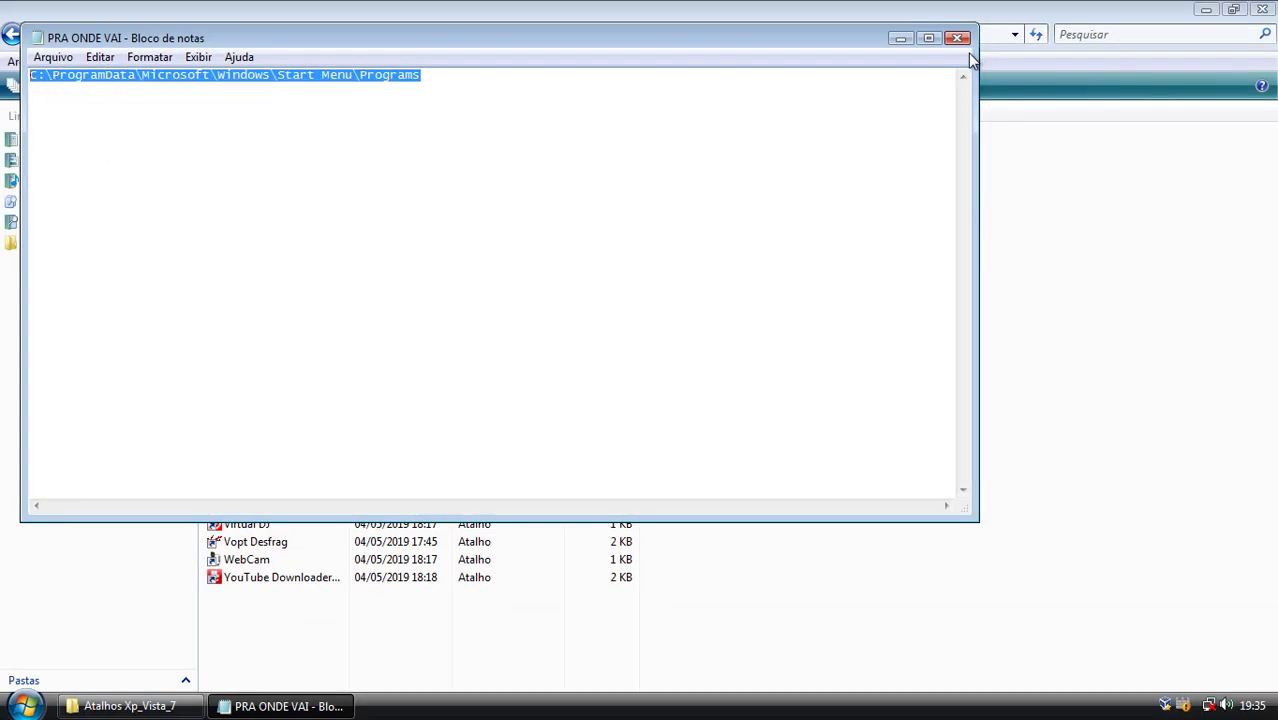
left_click(958, 38)
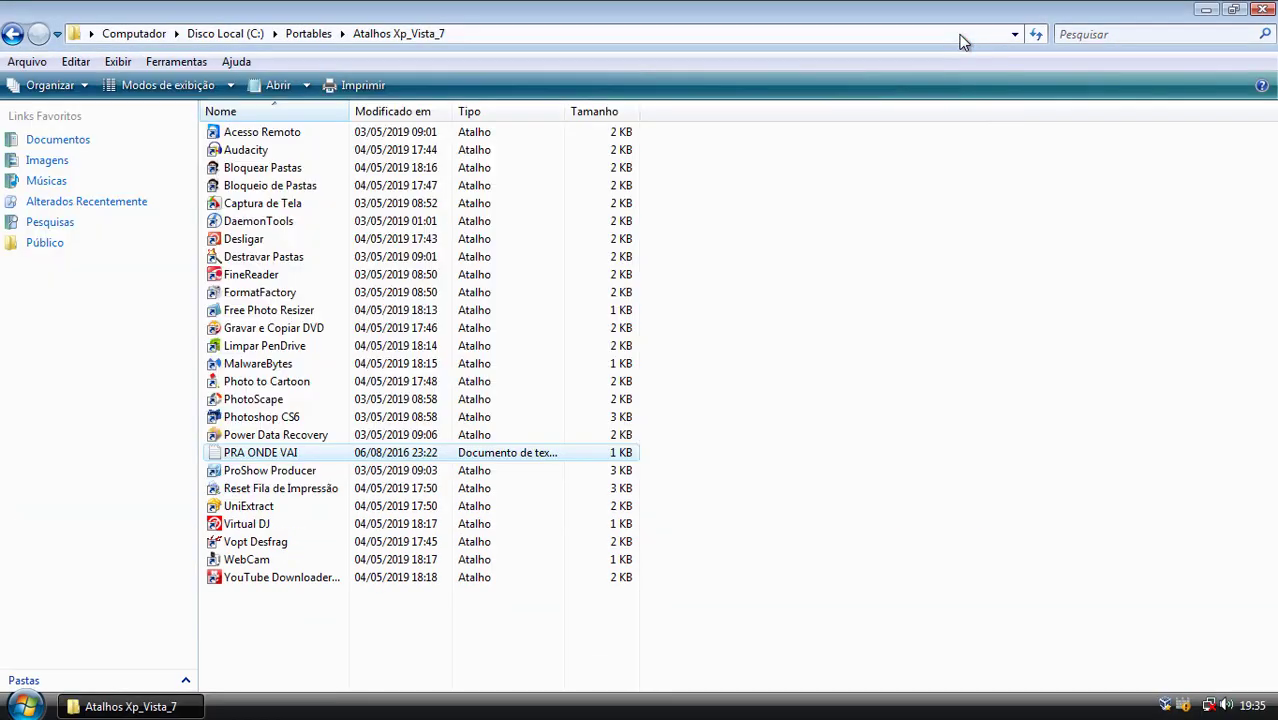
- Minimize the shortcuts folder, open a maximized WinVista folder window and go to the copied Start Menu\Programs path
left_click(1207, 12)
double_click(37, 30)
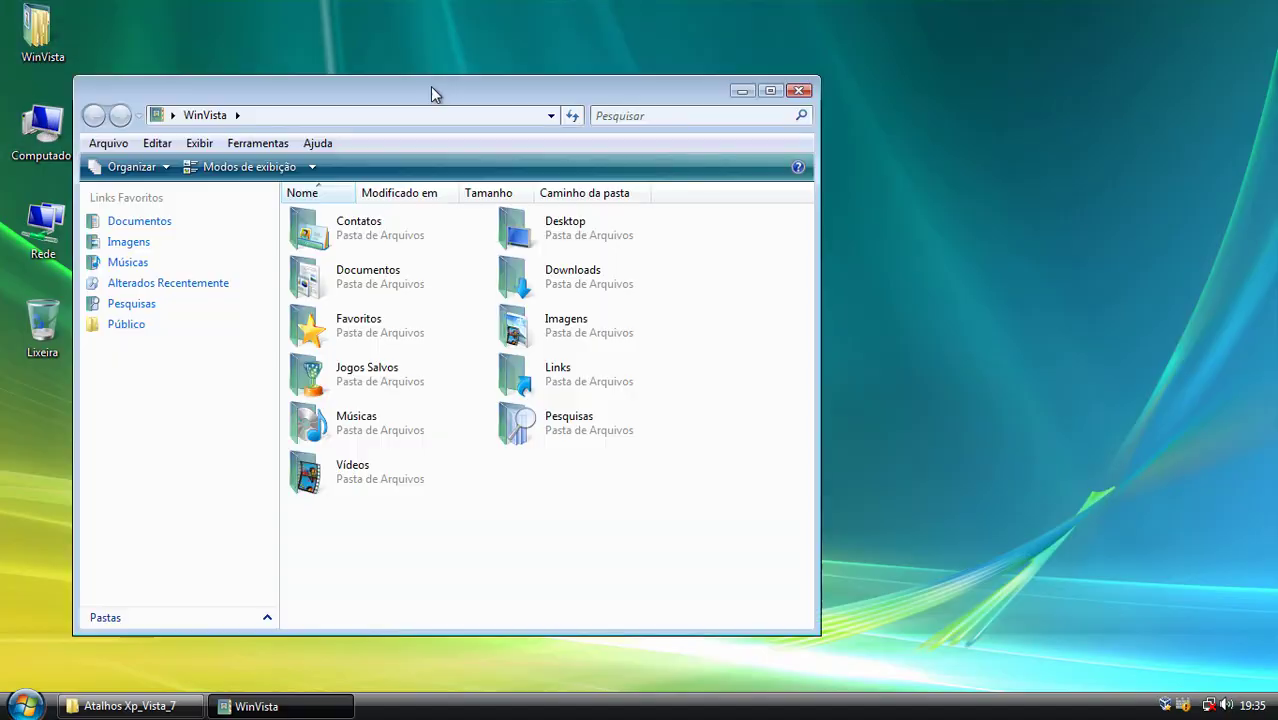
double_click(440, 93)
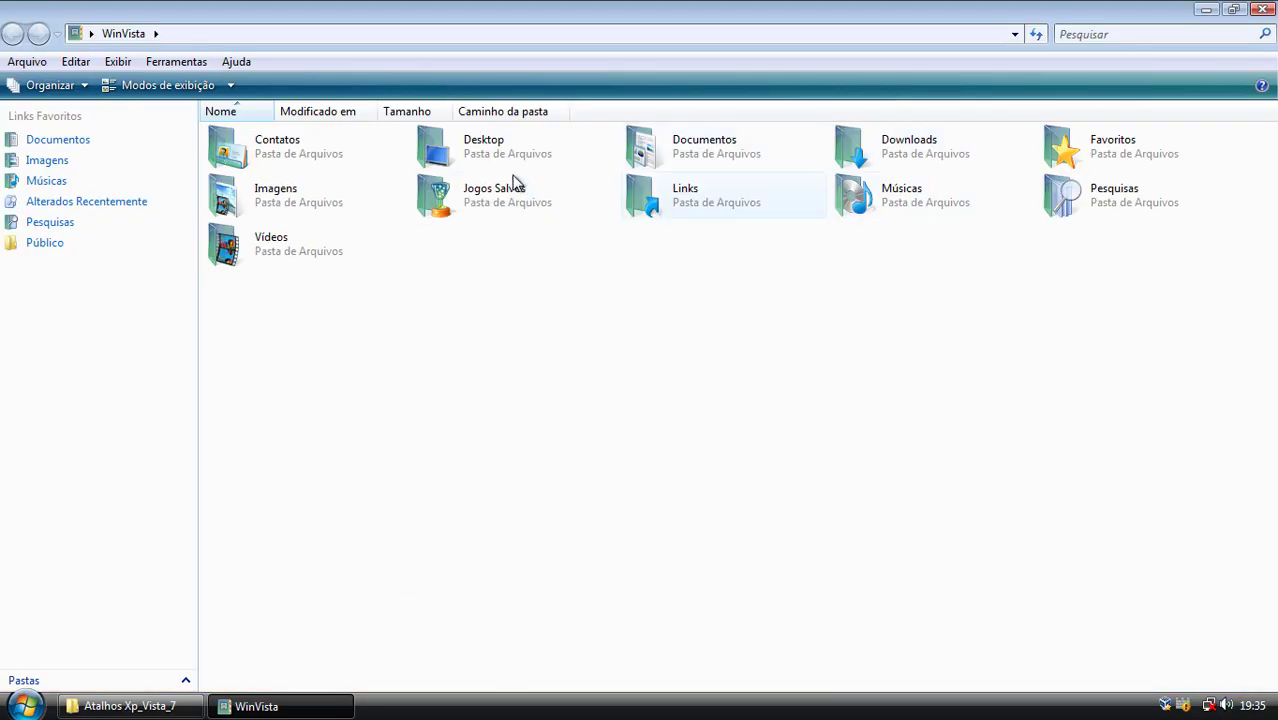
left_click(280, 38)
key("ctrl+v")
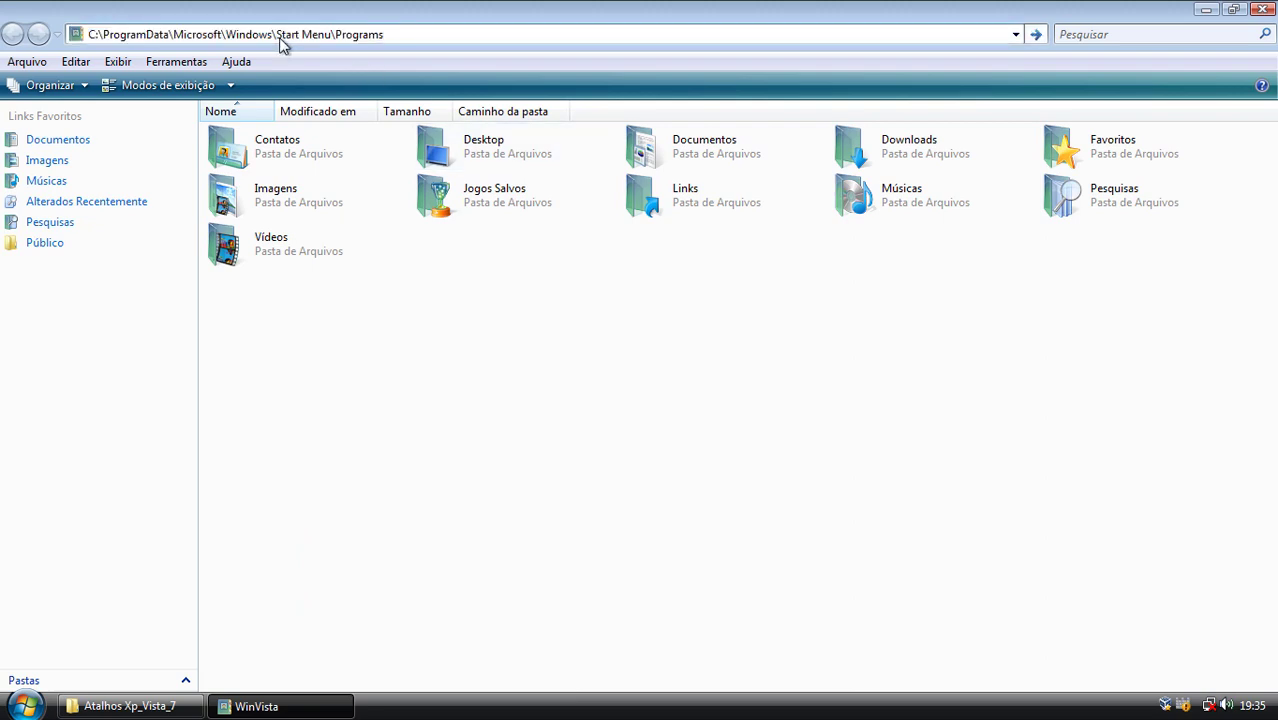
key("Return")
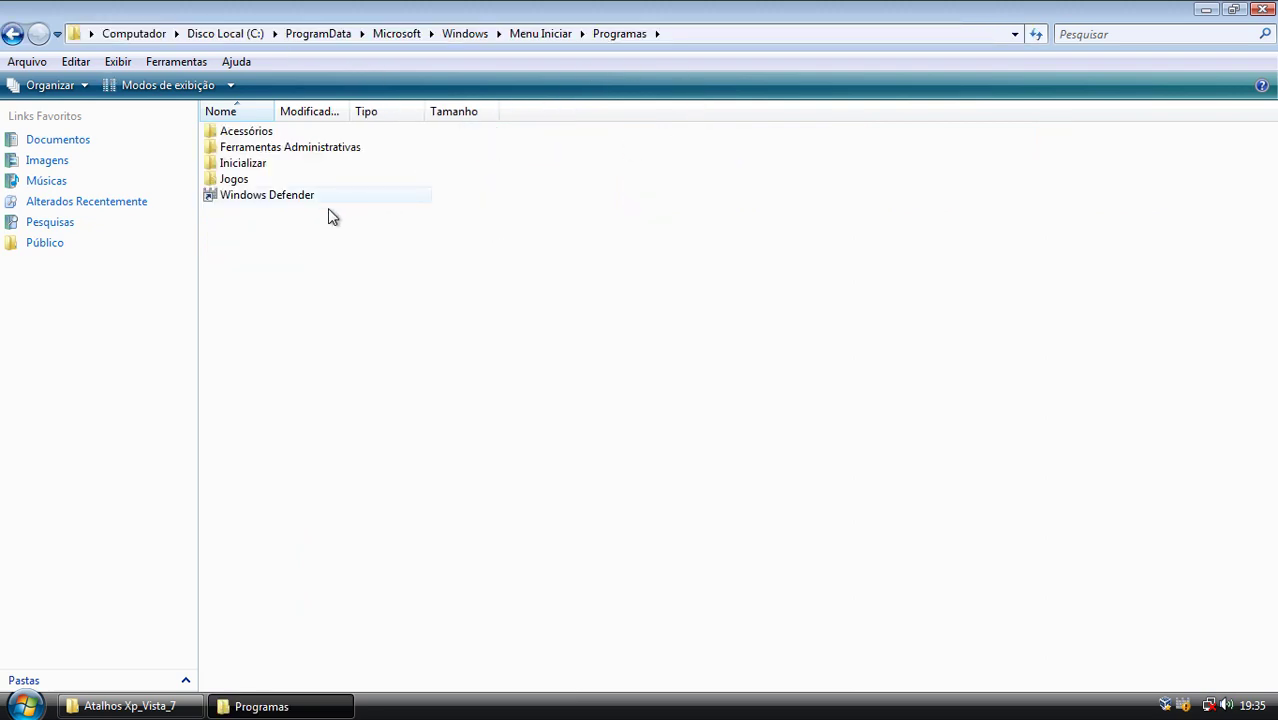
- Transfer all shortcuts from Atalhos Xp_Vista_7, except the PRA ONDE VAI text file, into the Start menu's Programas folder
left_click(130, 706)
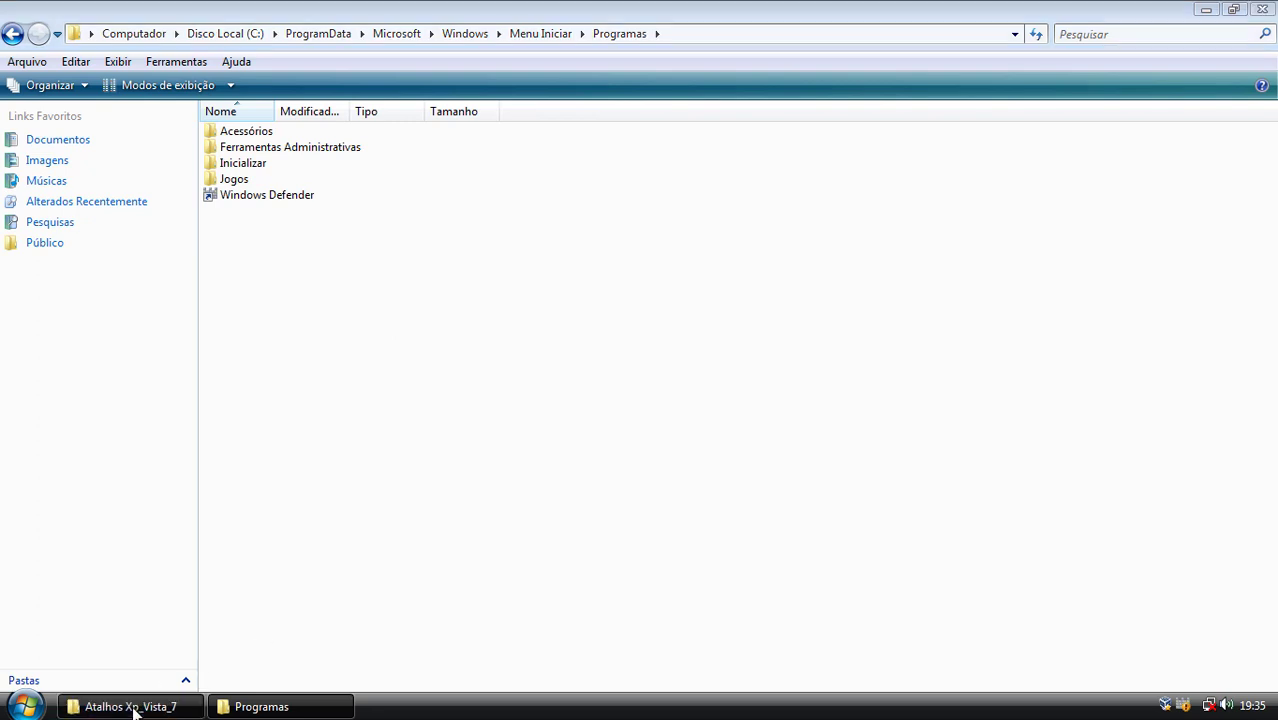
left_click_drag(280, 645, 222, 128)
left_click(305, 452, "ctrl")
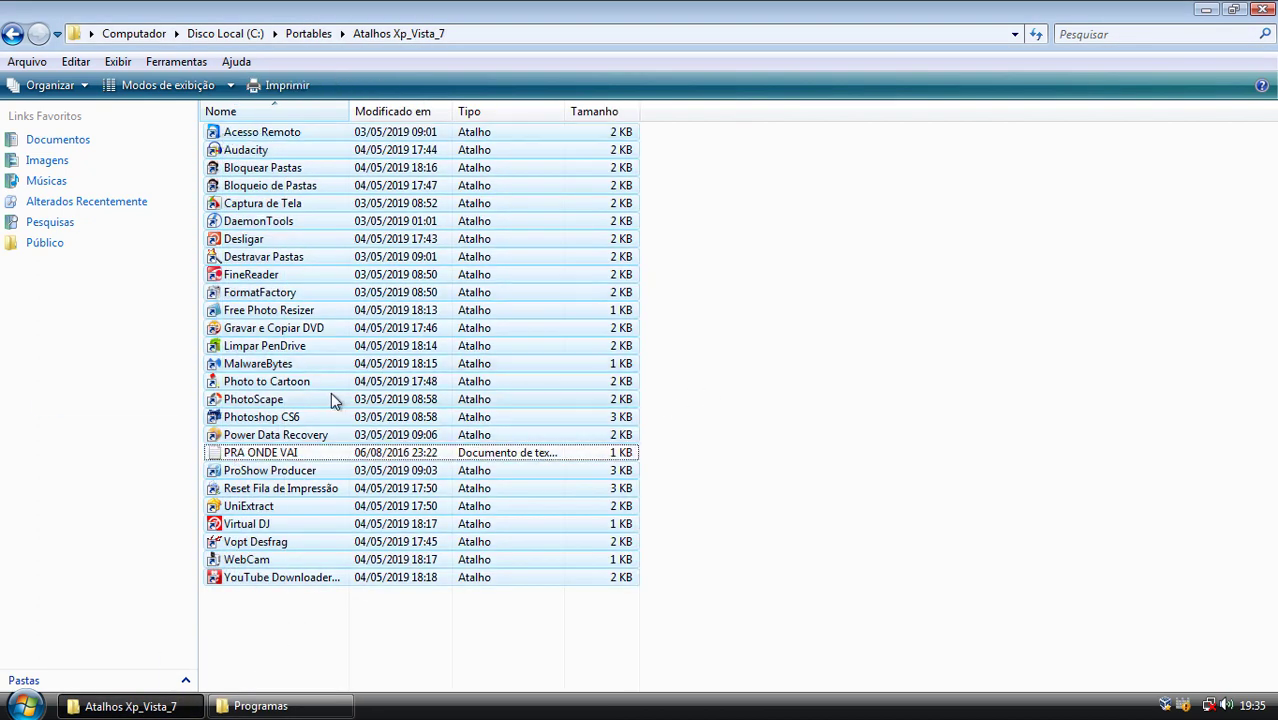
left_click_drag(293, 403, 448, 285)
left_click(448, 285)
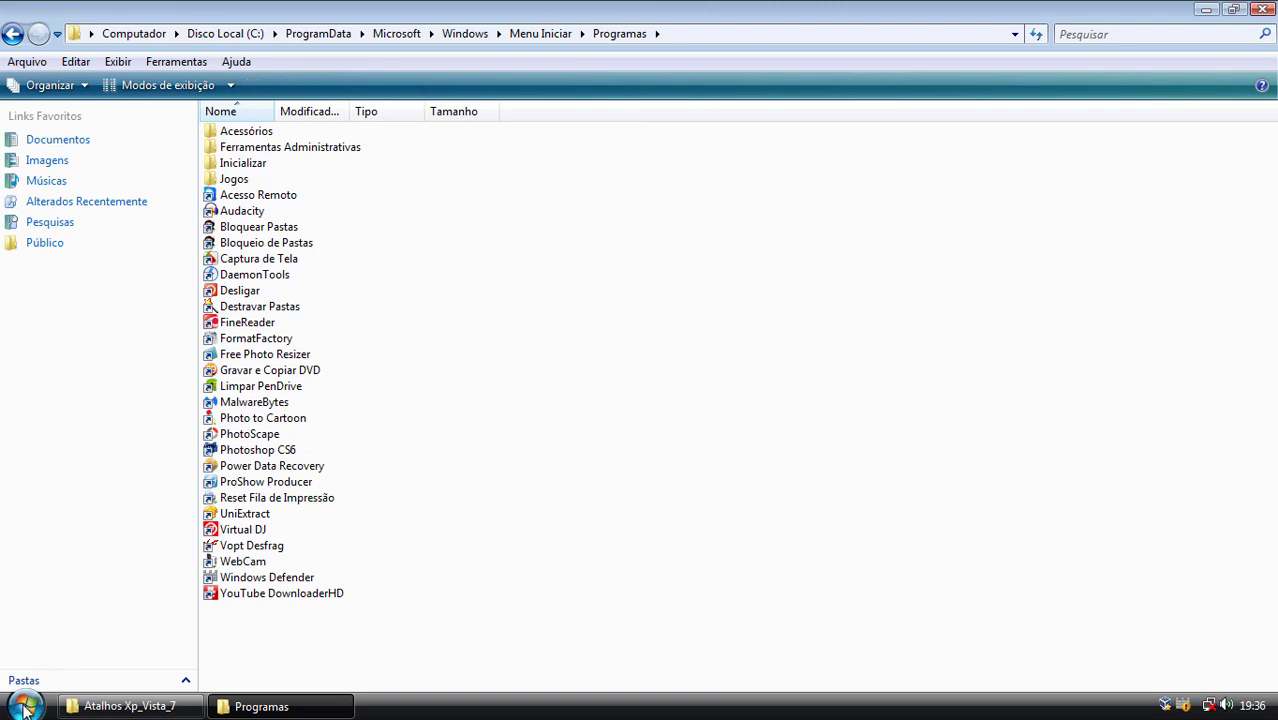
- View the portable program shortcuts under Todos os Programas in the Start menu, and close both folder windows
left_click(25, 705)
left_click(44, 645)
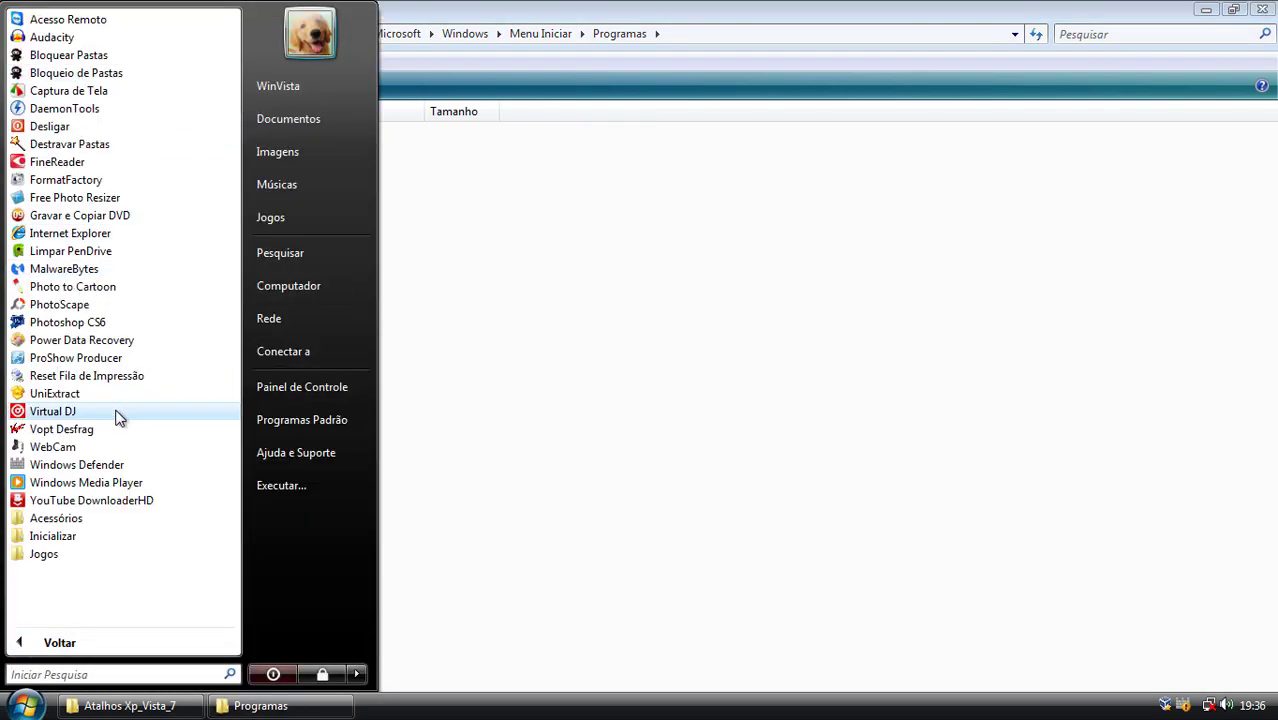
left_click(592, 403)
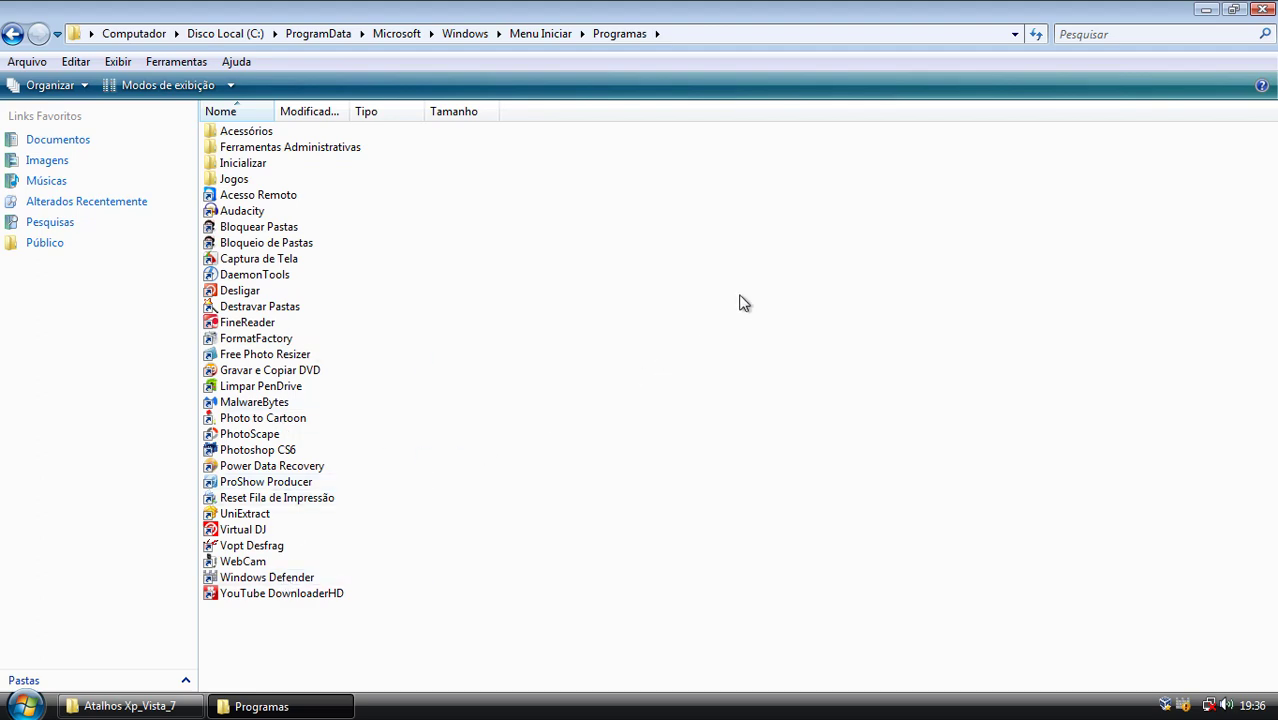
left_click(1262, 10)
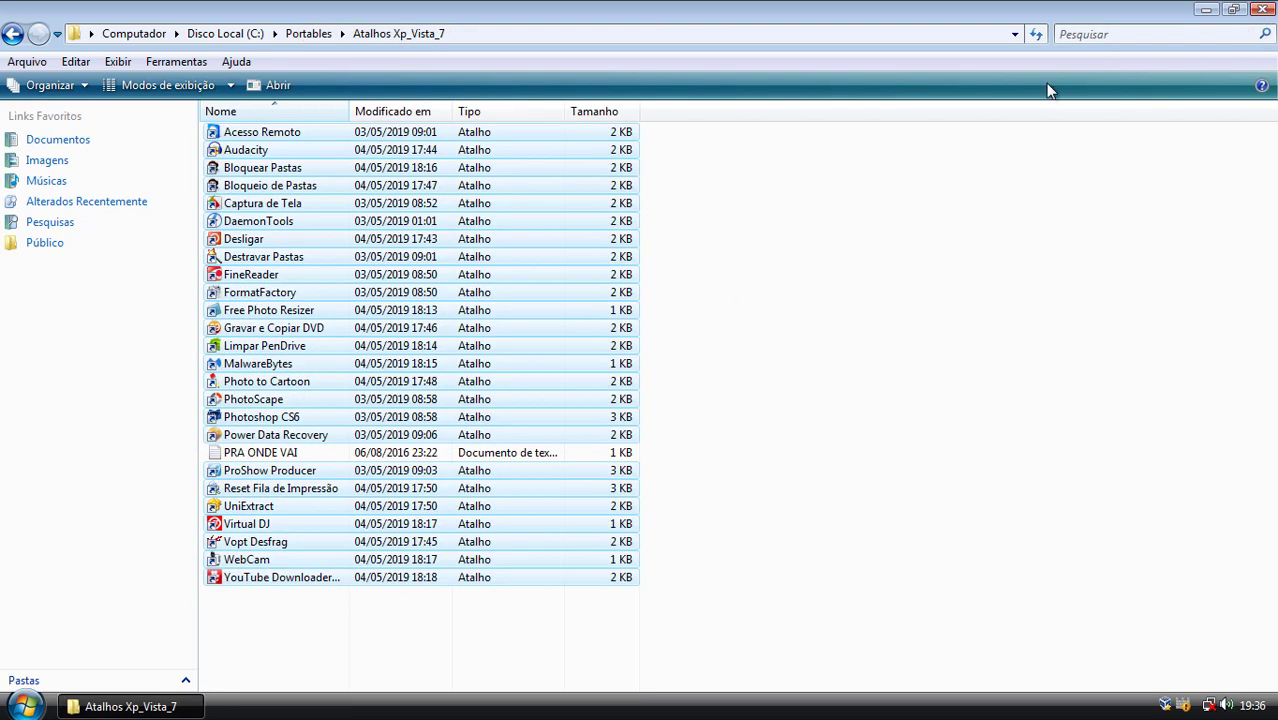
left_click(1262, 10)
- Reopen the Portables folder on Disco Local (C:) and look over its contents
double_click(43, 28)
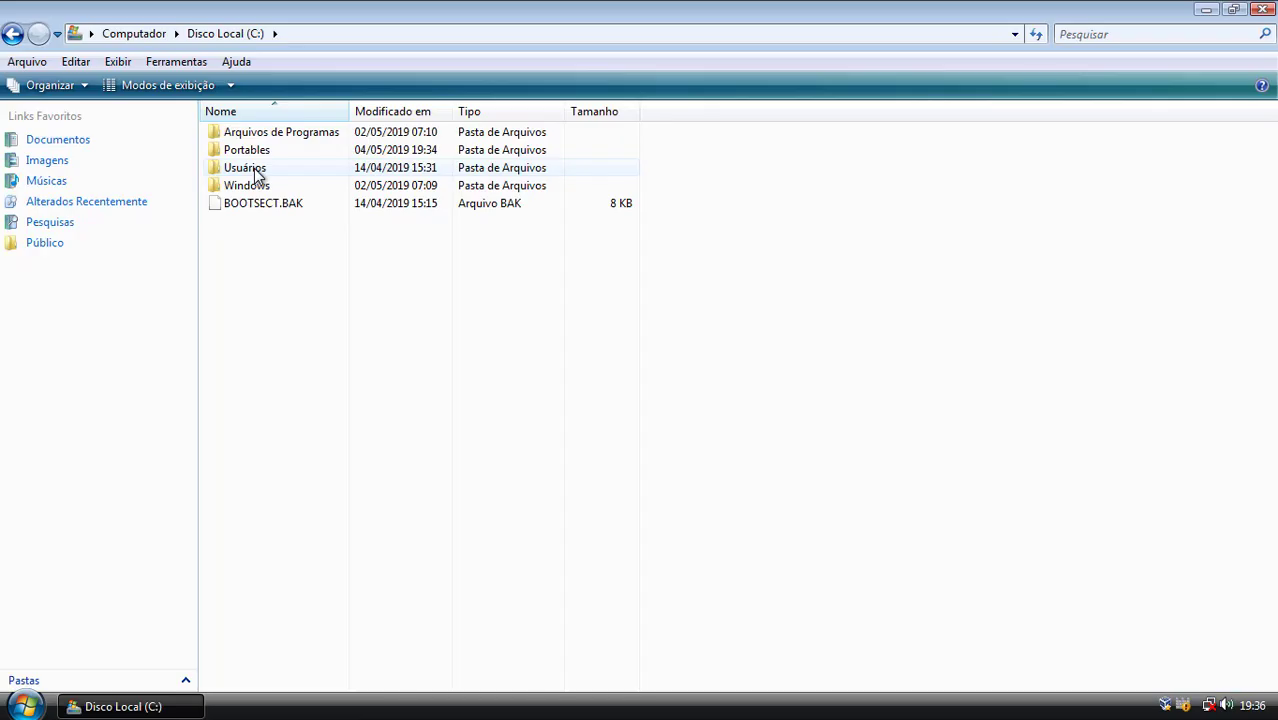
double_click(260, 151)
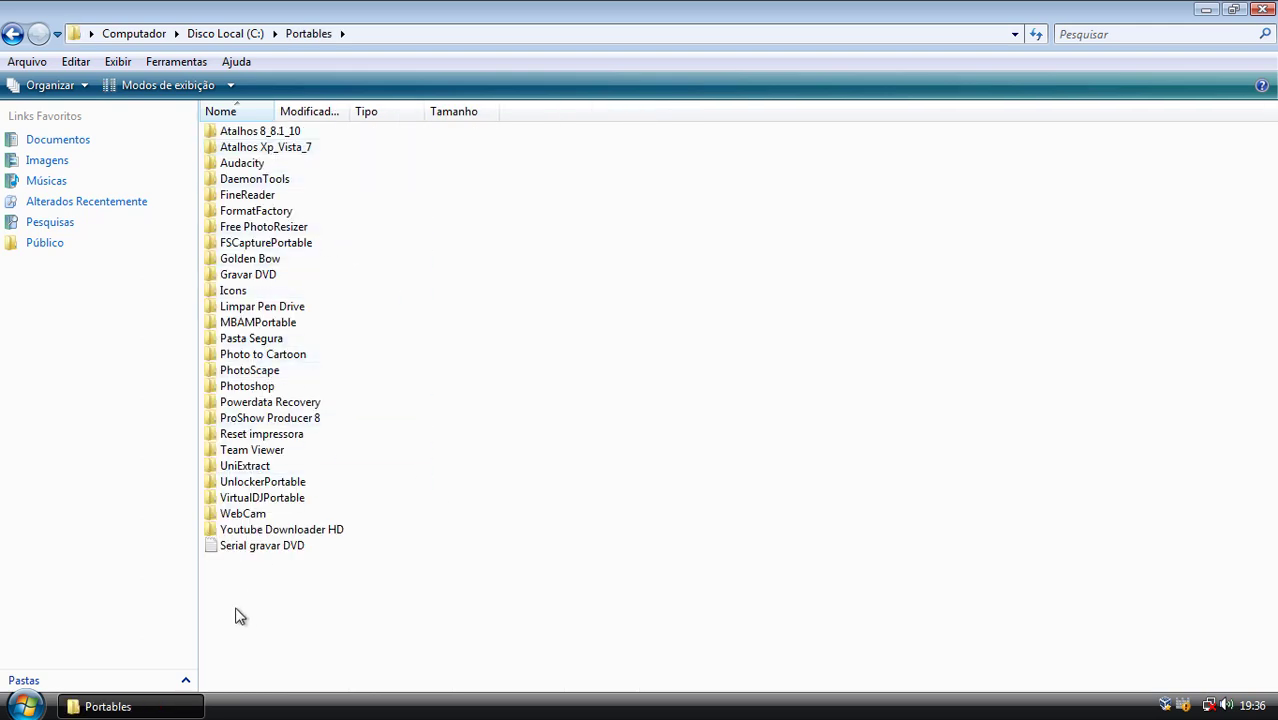
left_click_drag(217, 561, 375, 635)
left_click_drag(222, 566, 232, 600)
left_click_drag(222, 587, 258, 617)
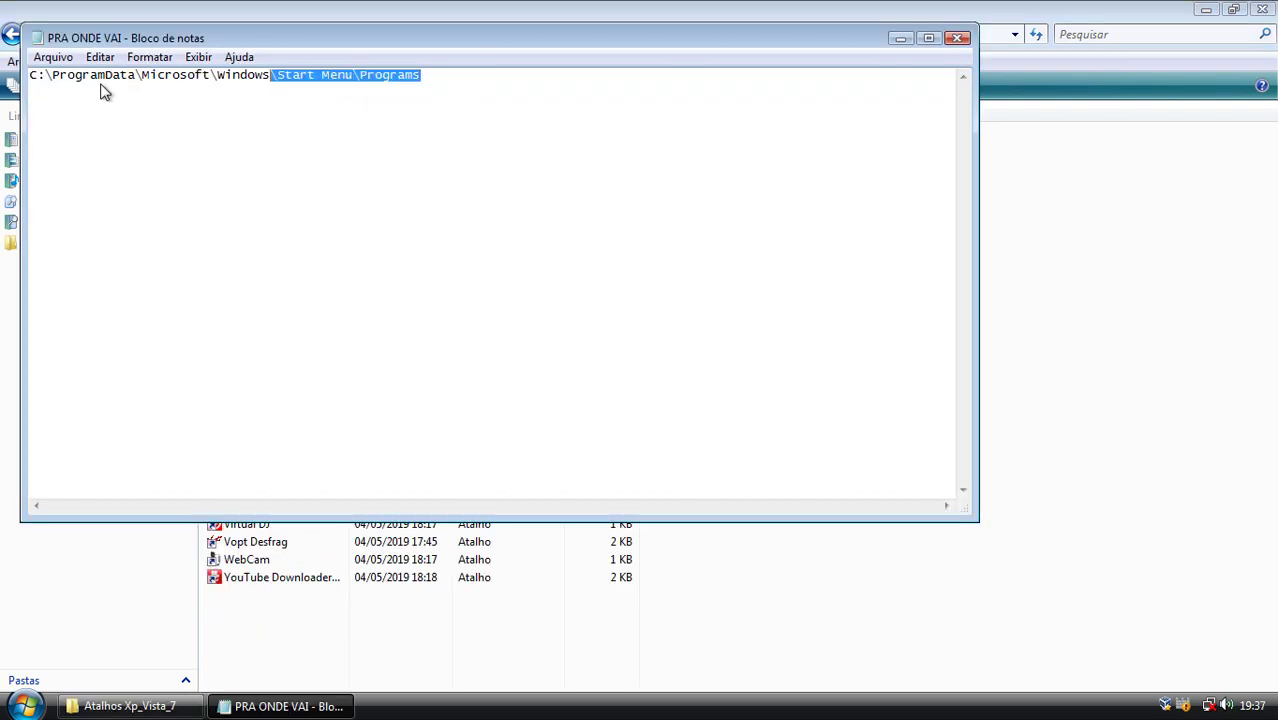
- Select and copy the Start Menu\Programs path in the open PRA ONDE VAI note again, and close the note
key("shift+Home")
key("ctrl+c")
key("alt+F4")
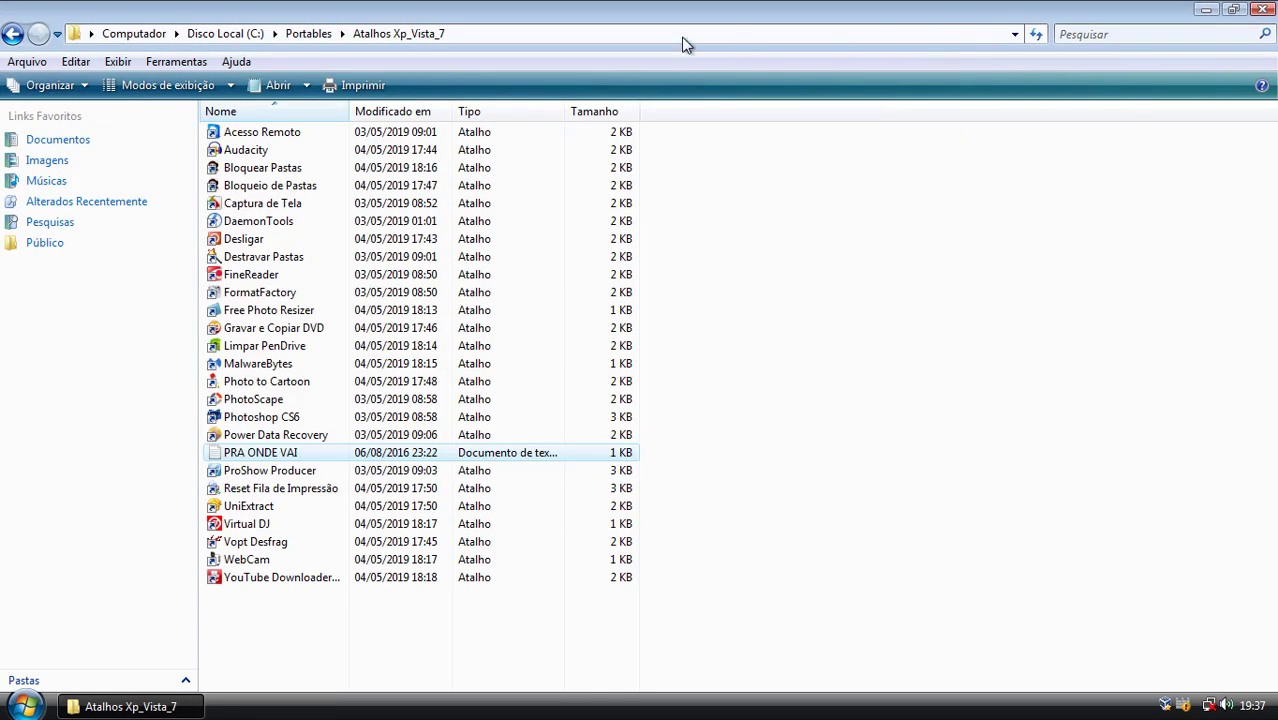
- Open the Start menu's Programas folder using the copied path
left_click(558, 40)
key("ctrl+v")
key("Return")
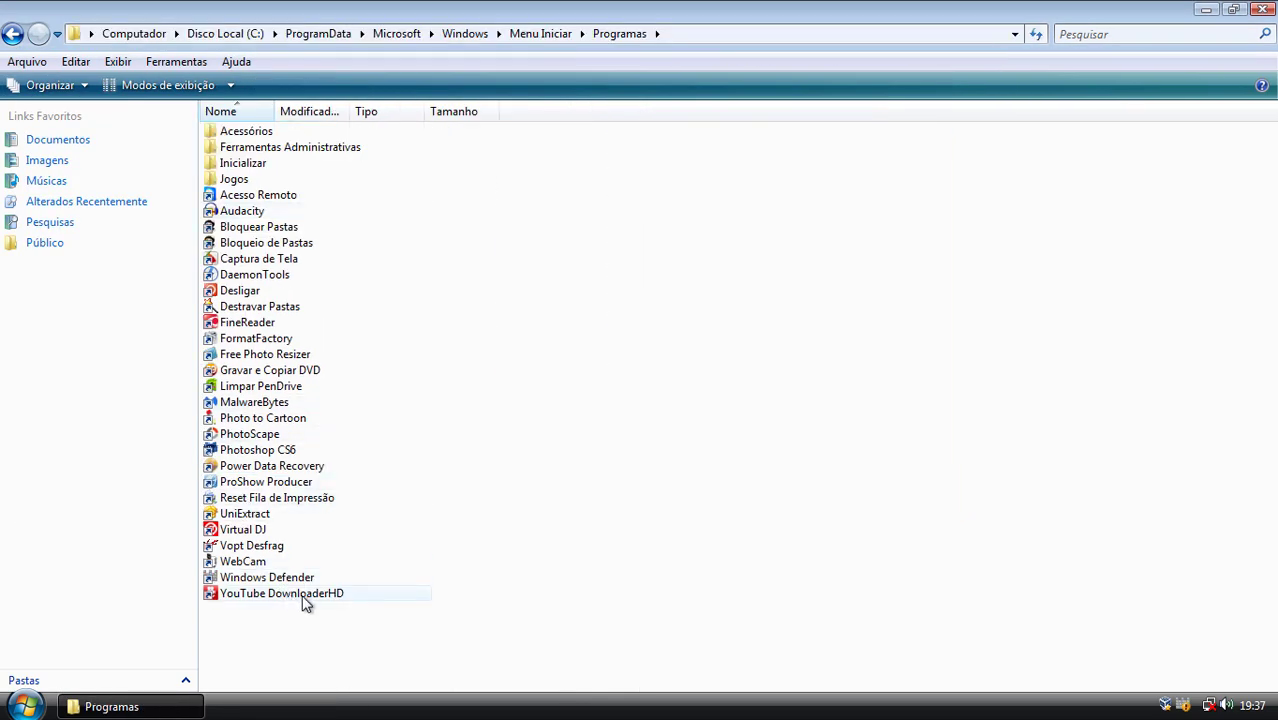
- Start a new shortcut in Programas and choose YouTubeDownloaderHD.exe from the Youtube Downloader HD folder in Portables as its target
key("shift+F10")
right_click(418, 330)
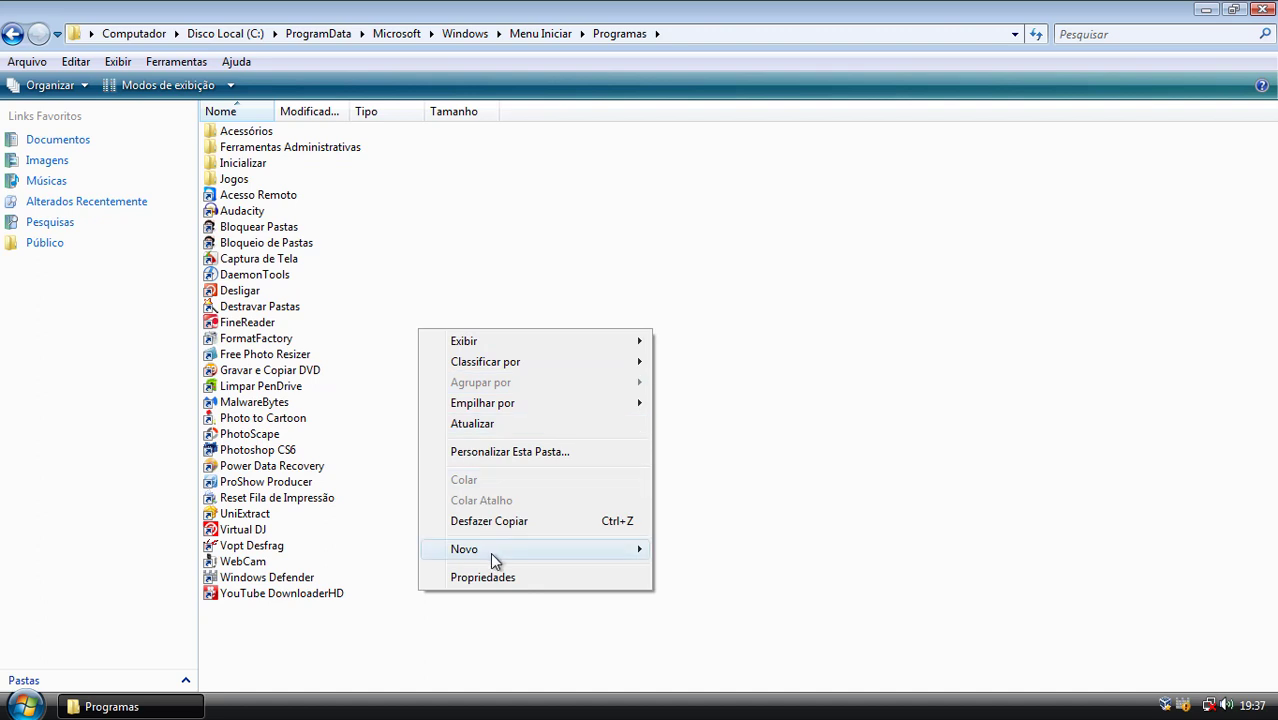
mouse_move(490, 552)
left_click(738, 398)
left_click(816, 338)
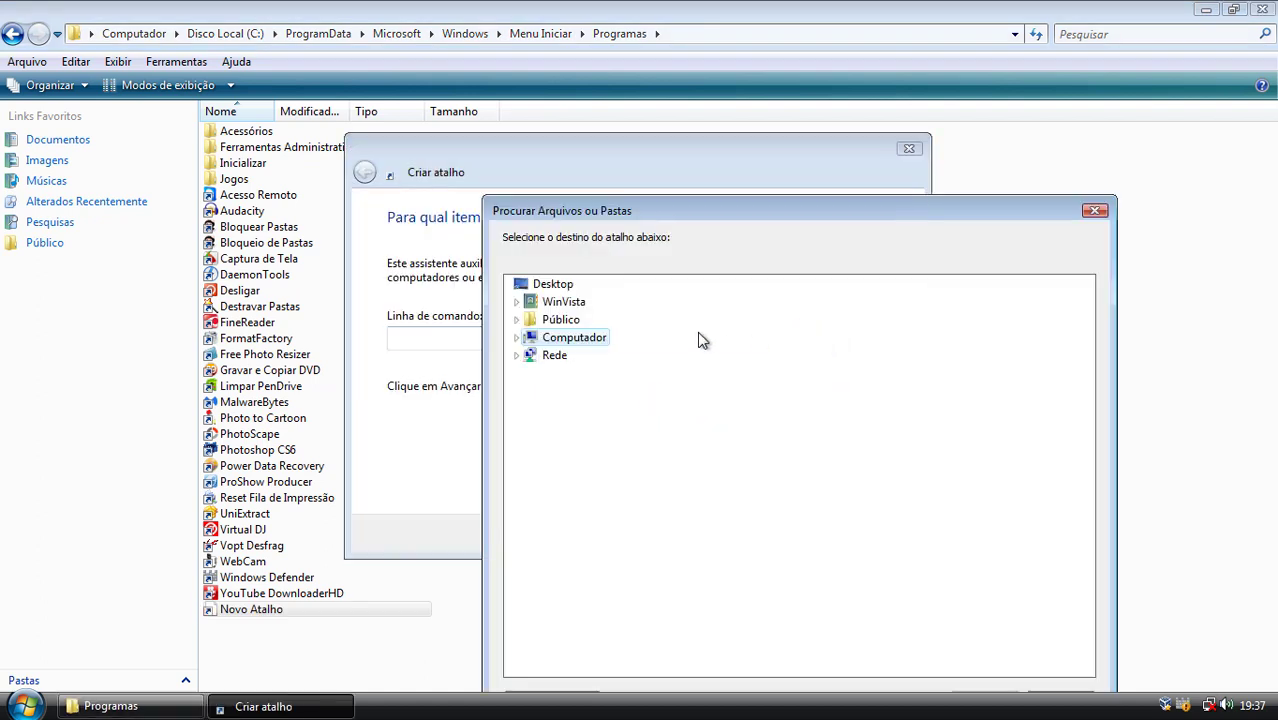
left_click_drag(640, 215, 539, 99)
left_click(416, 221)
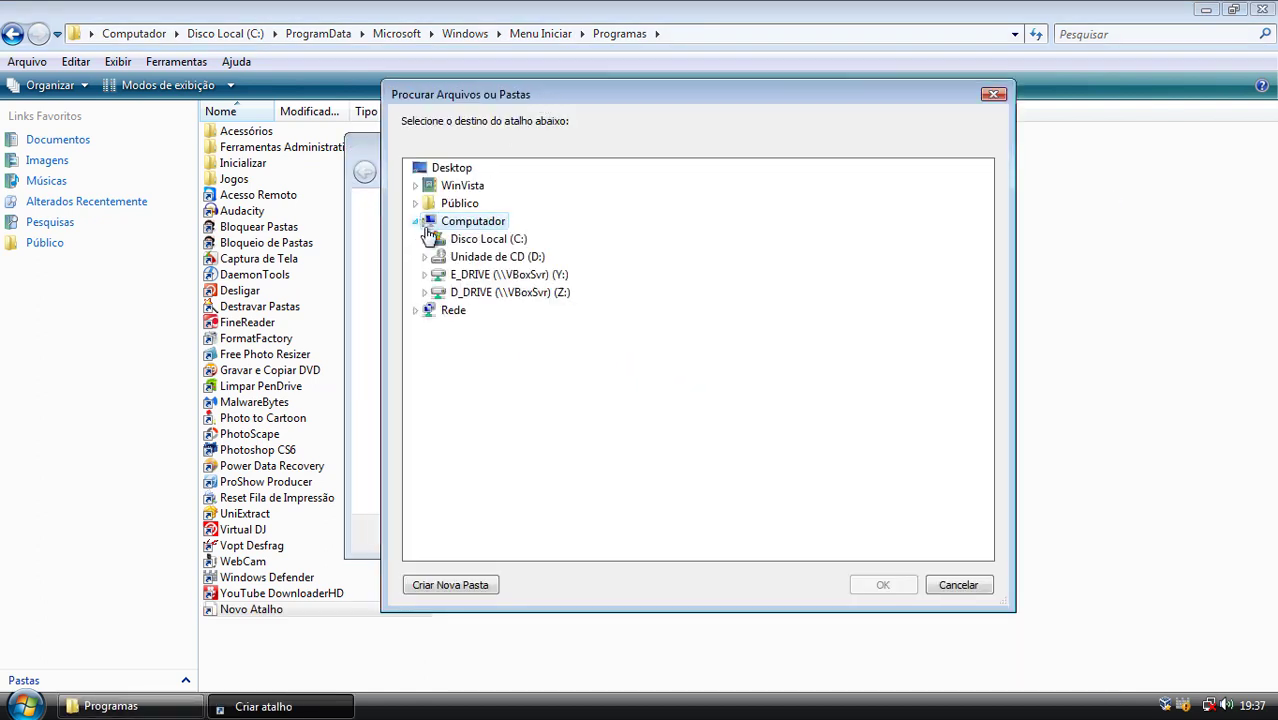
left_click(425, 240)
left_click(433, 281)
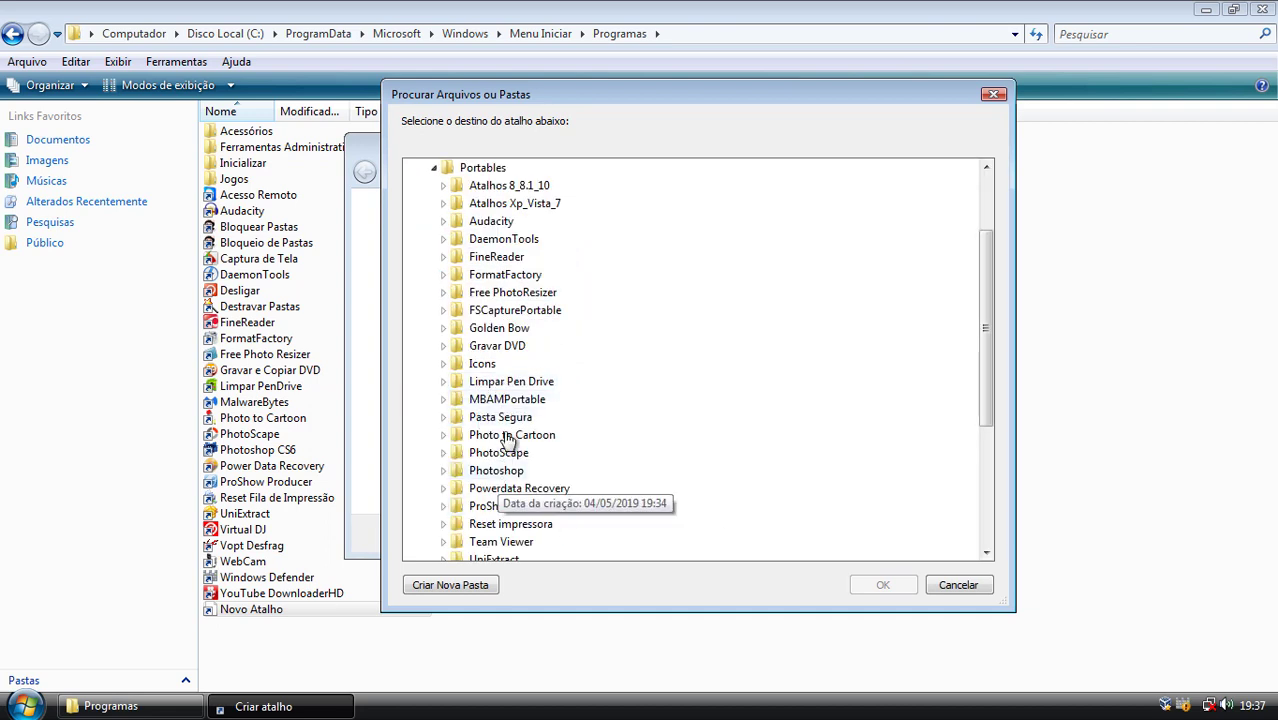
left_click(443, 221)
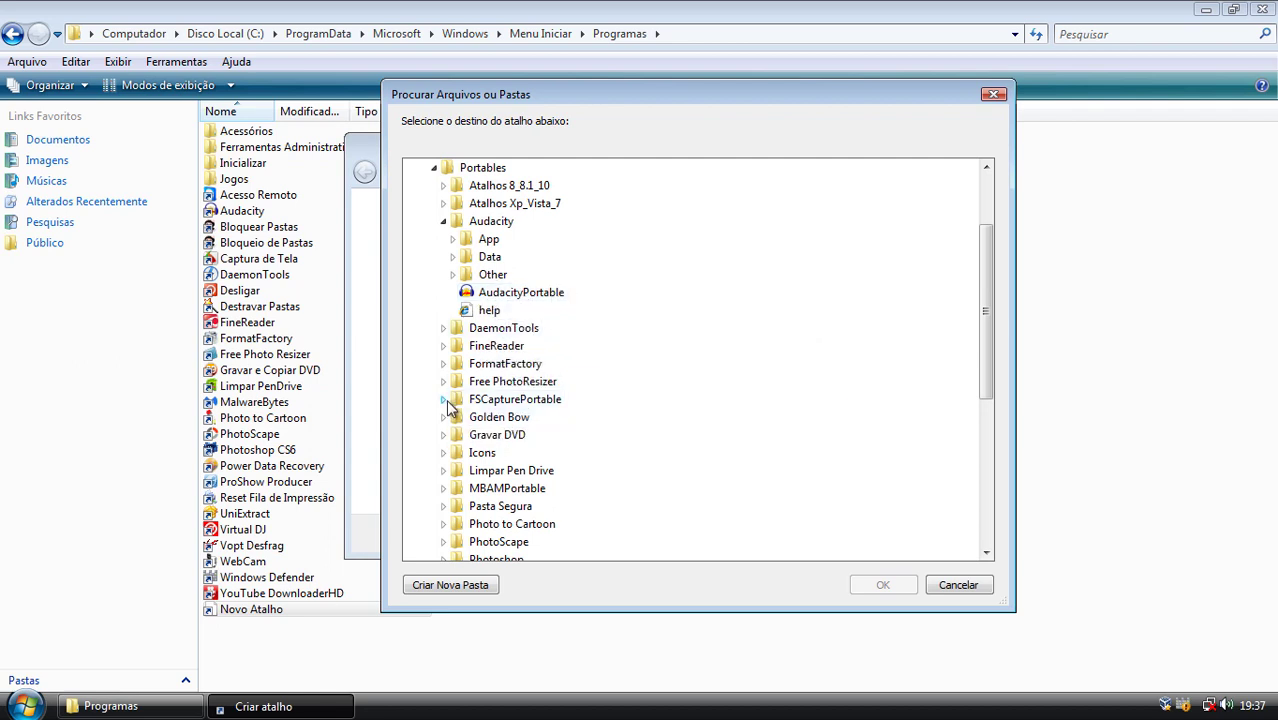
scroll(520, 420, "down", 15)
left_click(568, 506)
left_click(882, 585)
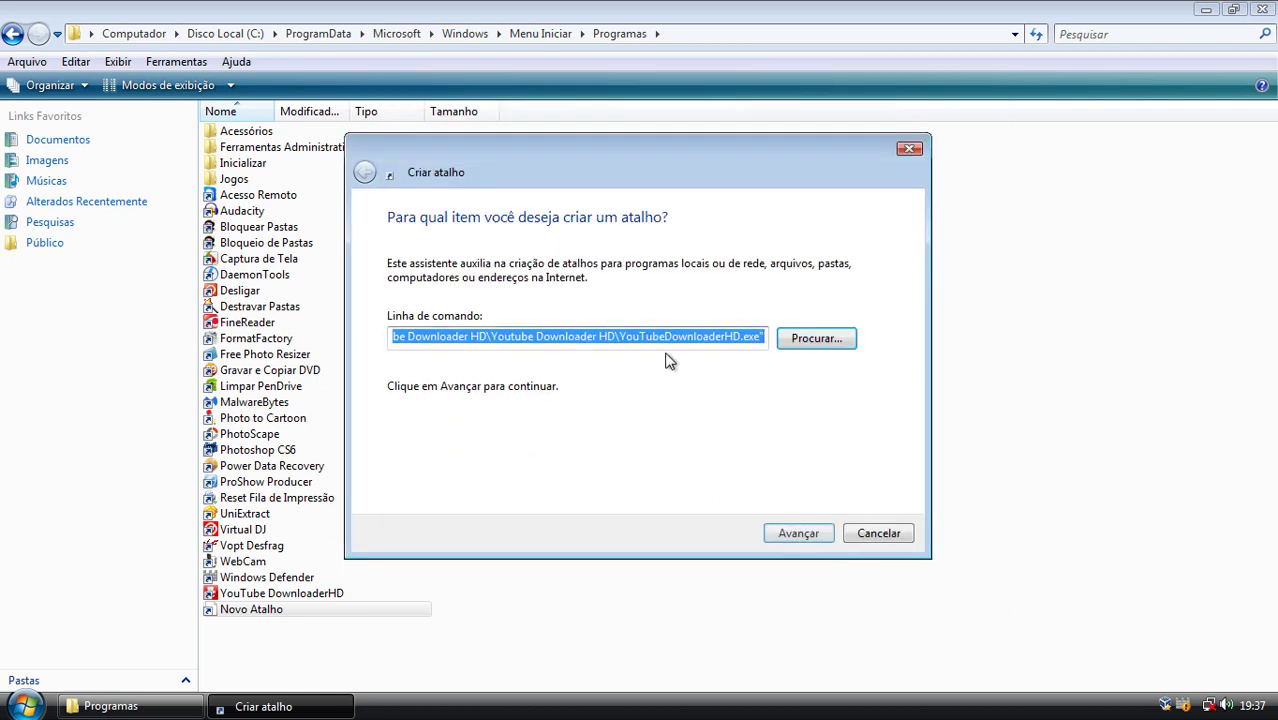
- Name the new shortcut teste and finish creating it
left_click(797, 535)
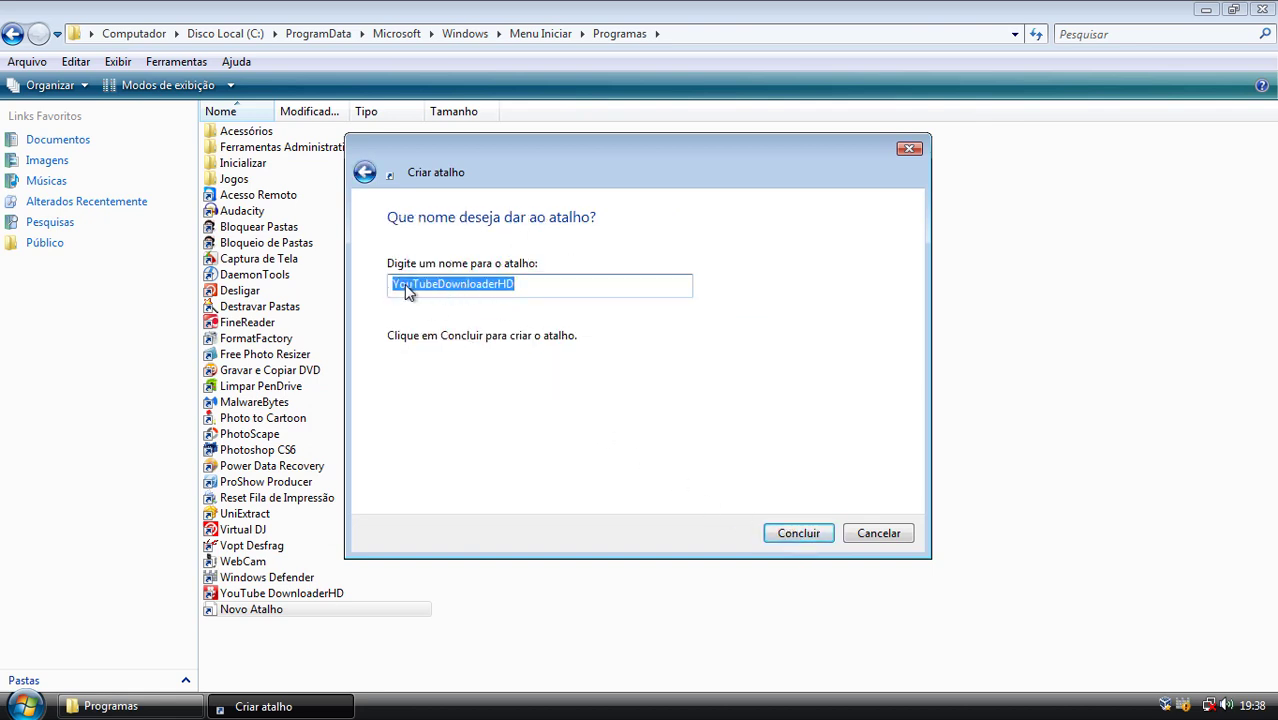
left_click(439, 289)
left_click(502, 289)
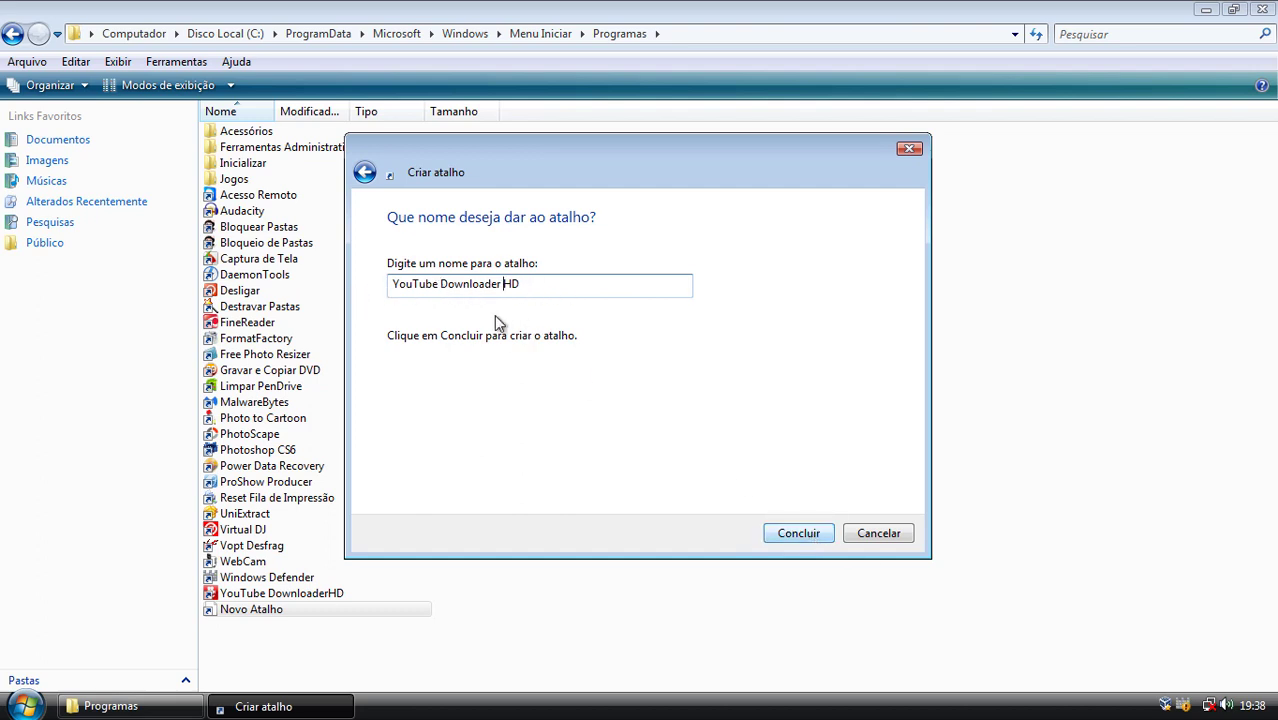
key("ctrl+a")
type("tes")
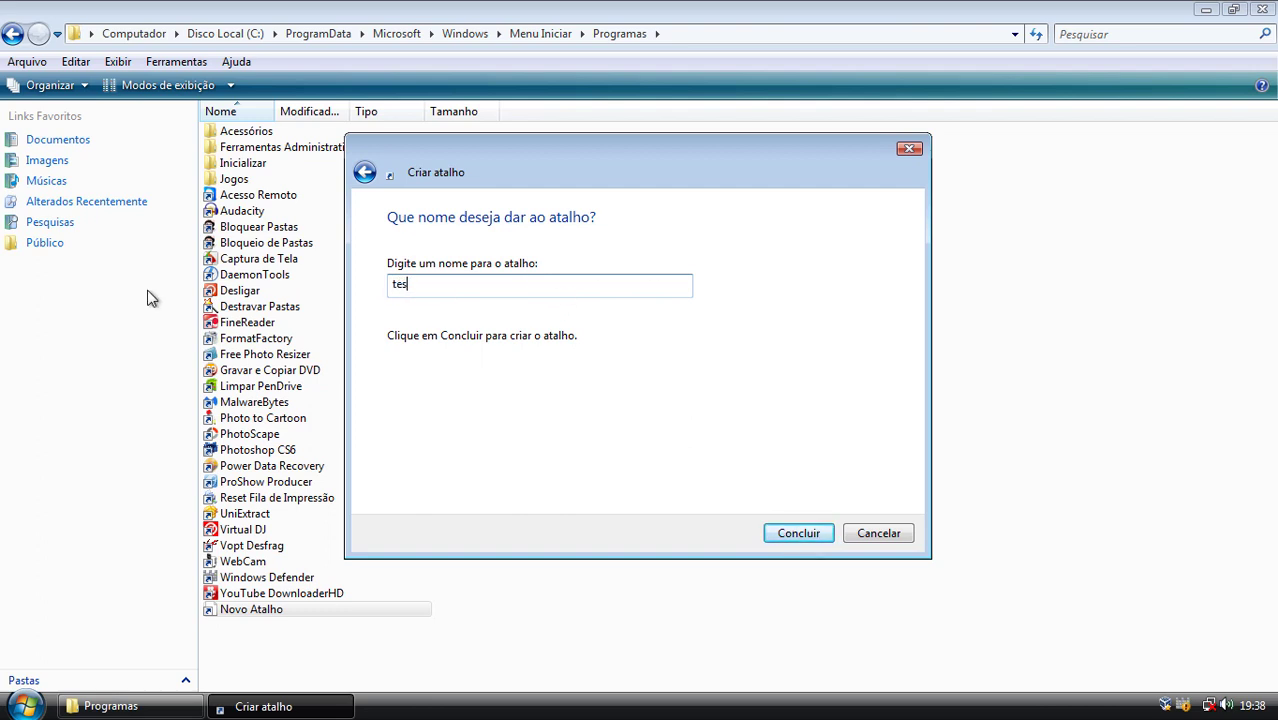
left_click(797, 532)
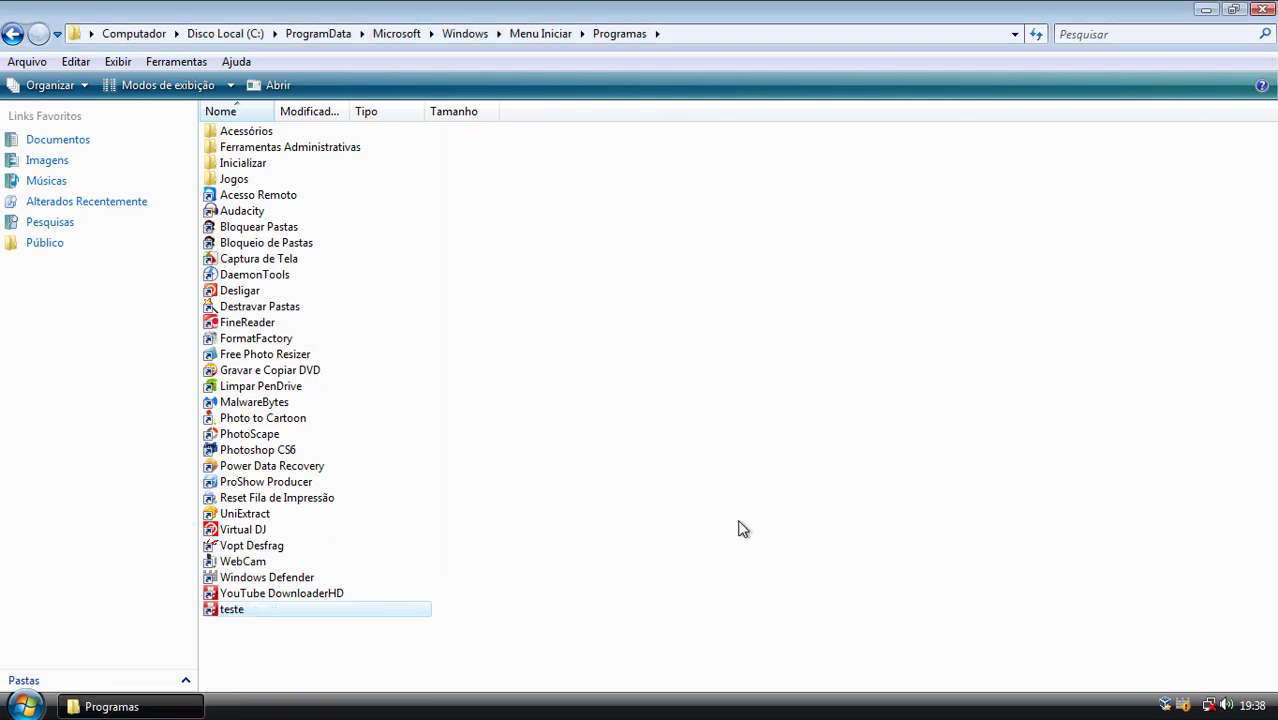
- Check the teste shortcut under Todos os Programas in the Start menu, and show the desktop
left_click(24, 706)
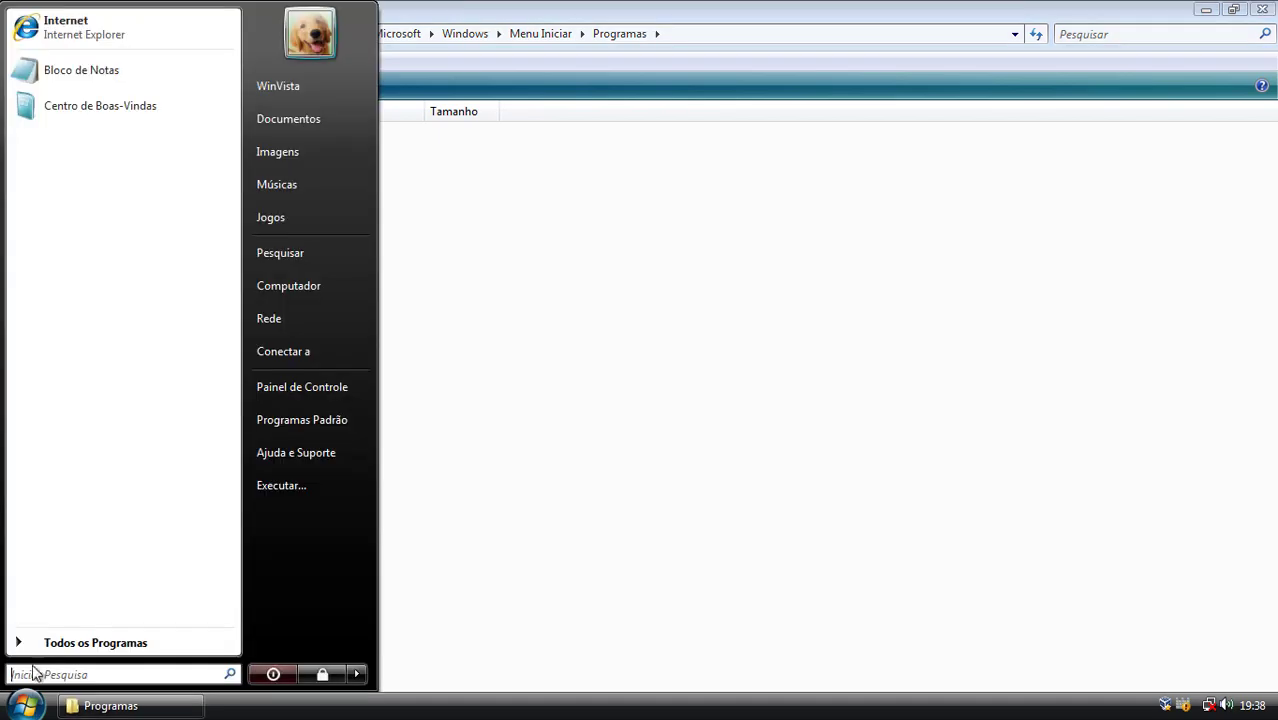
left_click(55, 641)
left_click(564, 404)
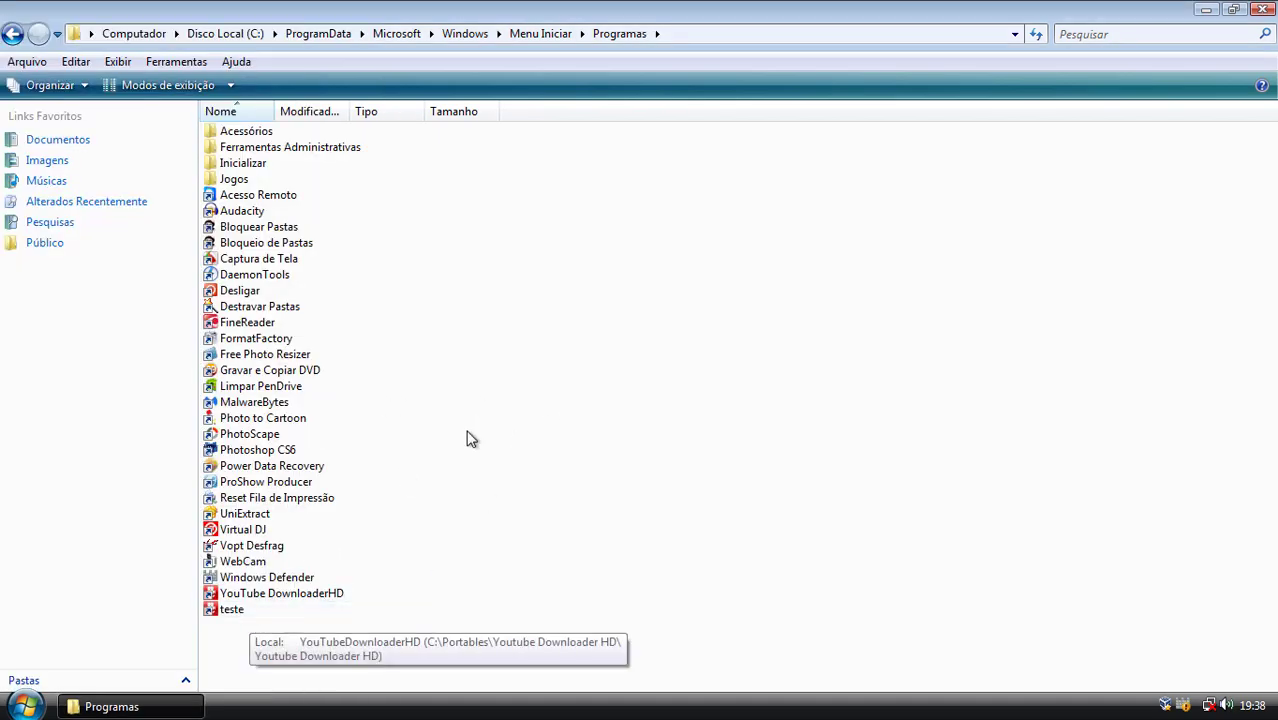
key("super+d")
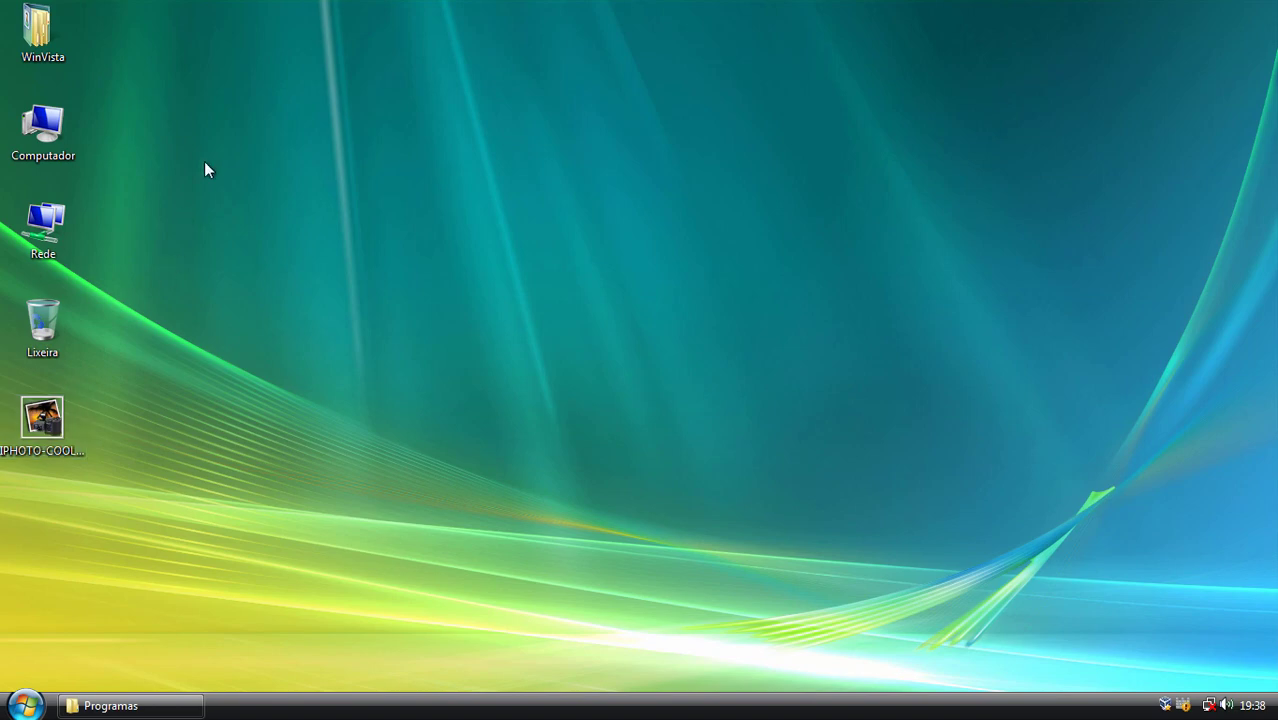
left_click_drag(204, 161, 399, 410)
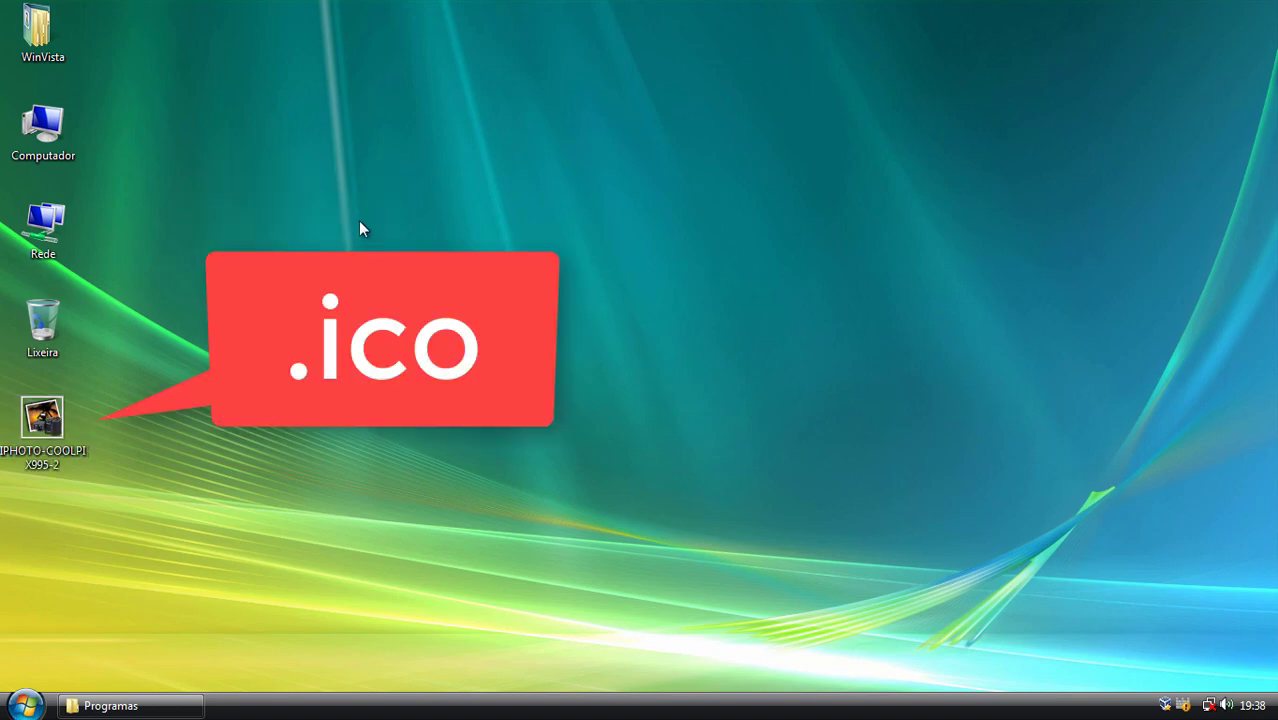
left_click_drag(361, 181, 445, 267)
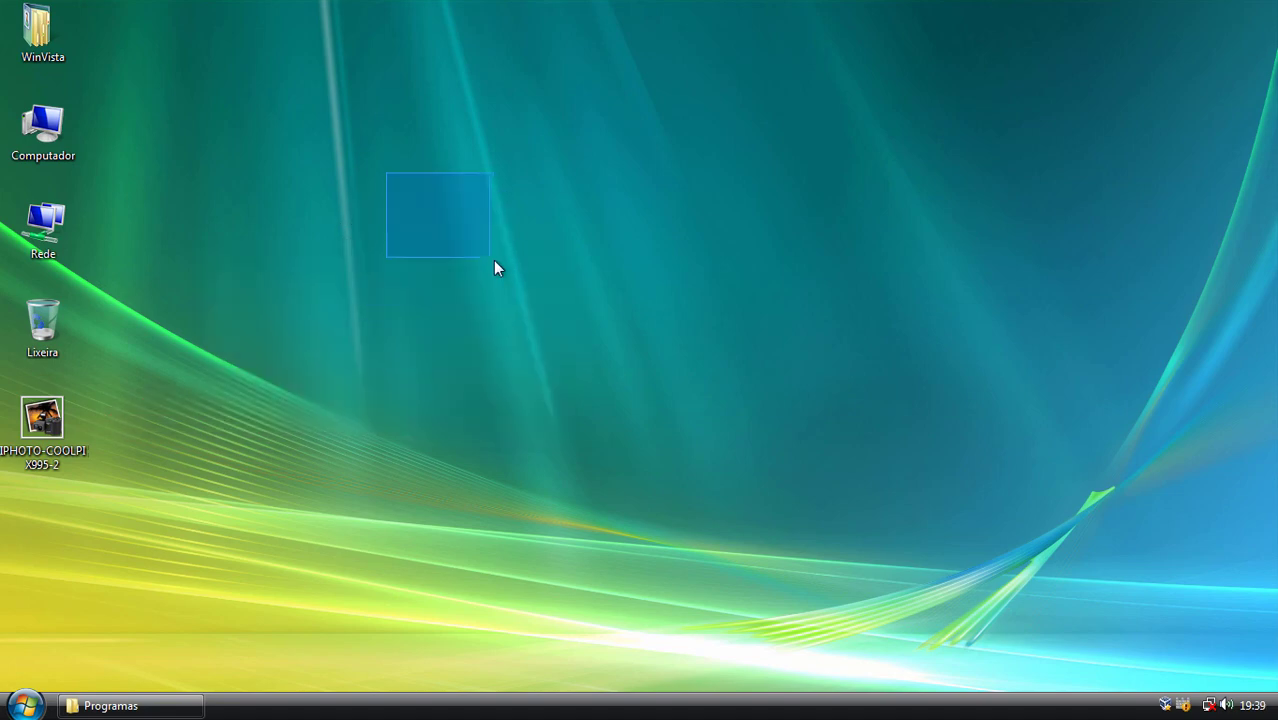
left_click_drag(536, 164, 824, 340)
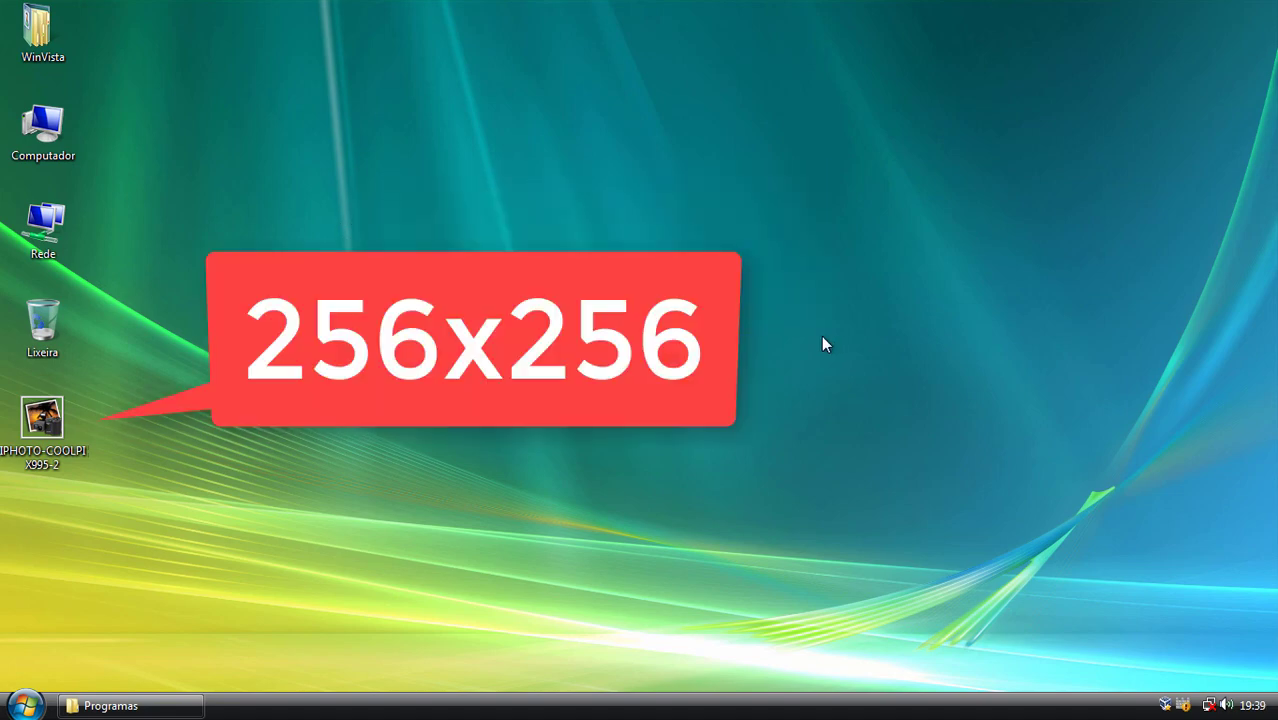
left_click_drag(408, 268, 725, 361)
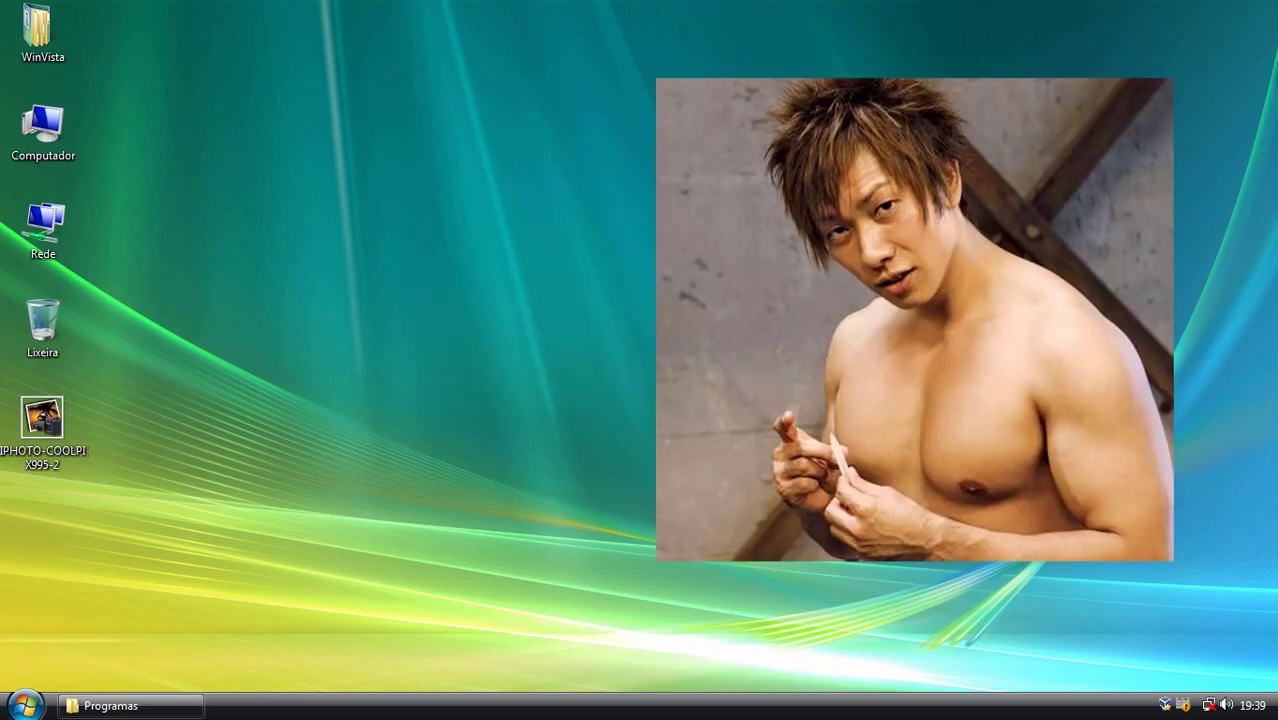
- View the IPHOTO-COOLPIX995-2 image from the desktop in the photo gallery, and close it
right_click(42, 425)
left_click(231, 412)
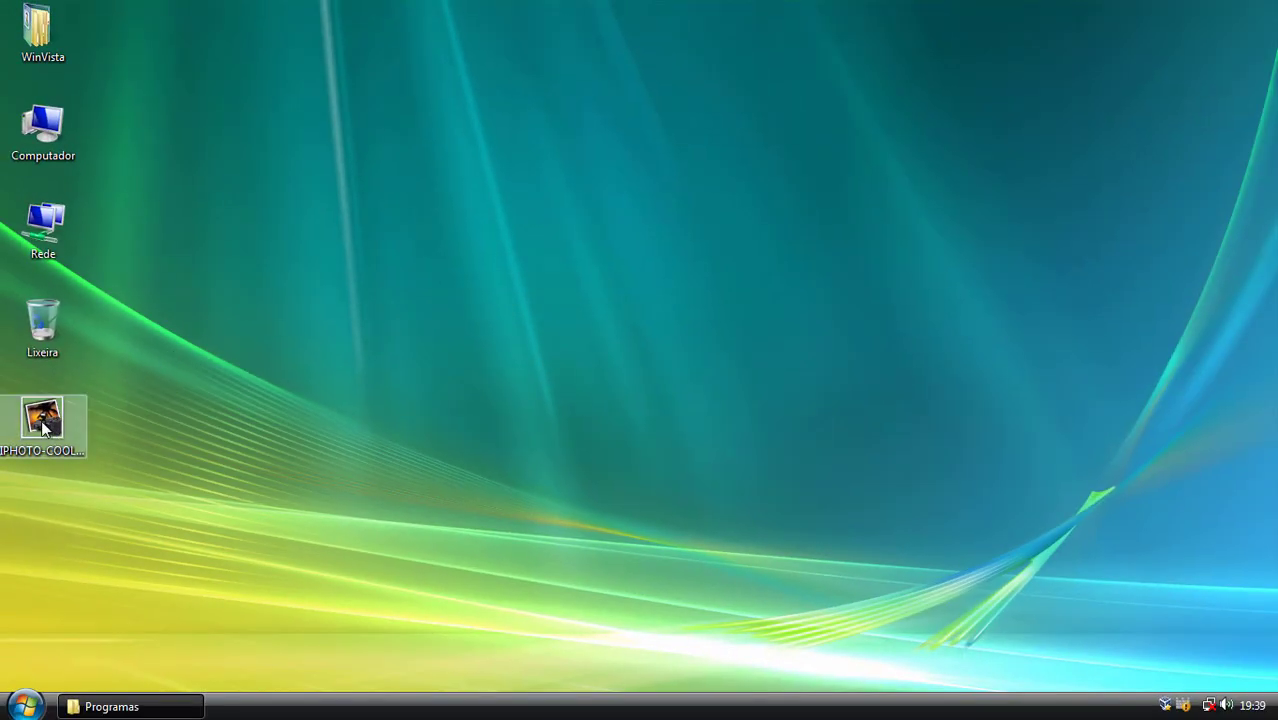
double_click(44, 448)
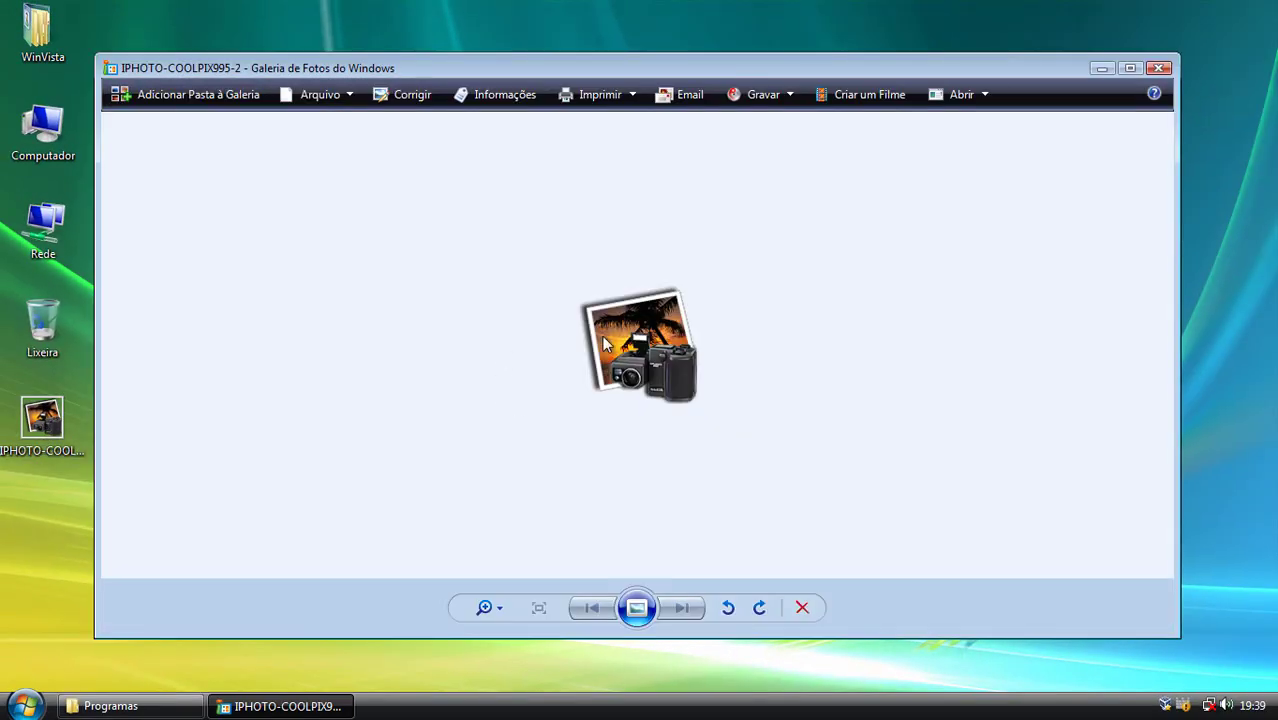
left_click(1161, 67)
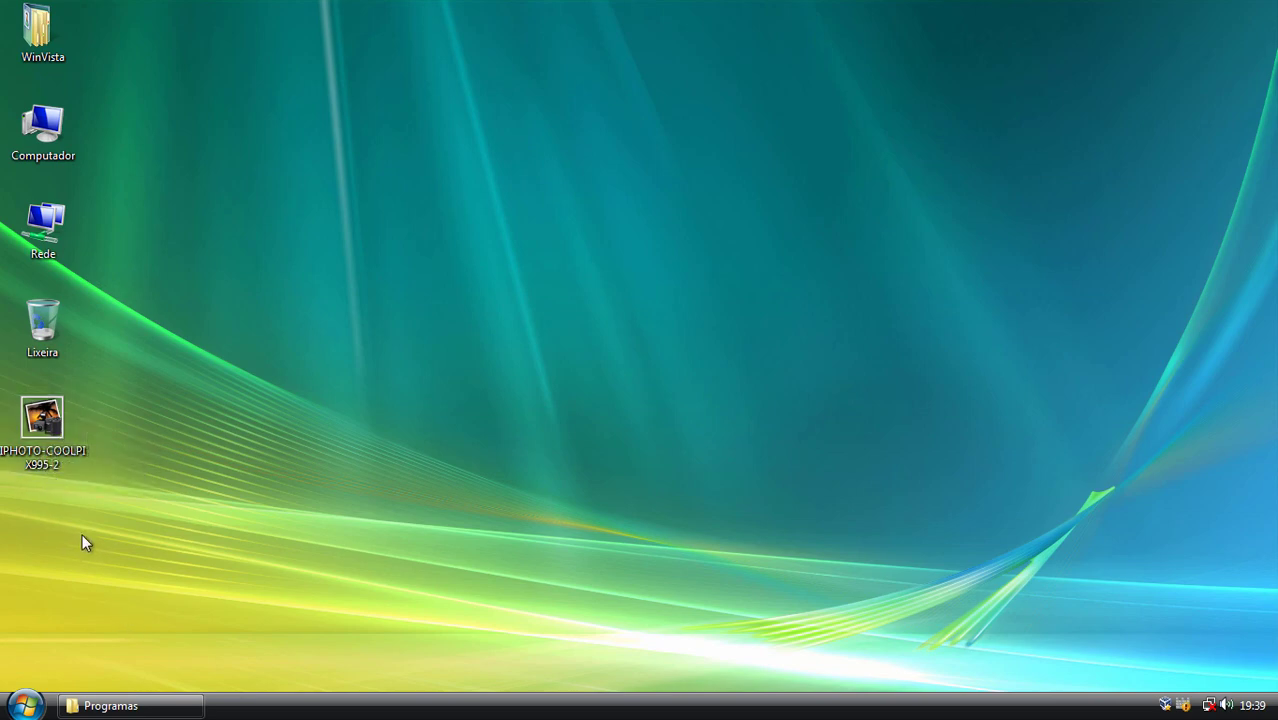
- Open FormatFactory from the Start menu and load the desktop's IPHOTO-COOLPIX995-2 image into it
left_click(24, 705)
left_click(95, 642)
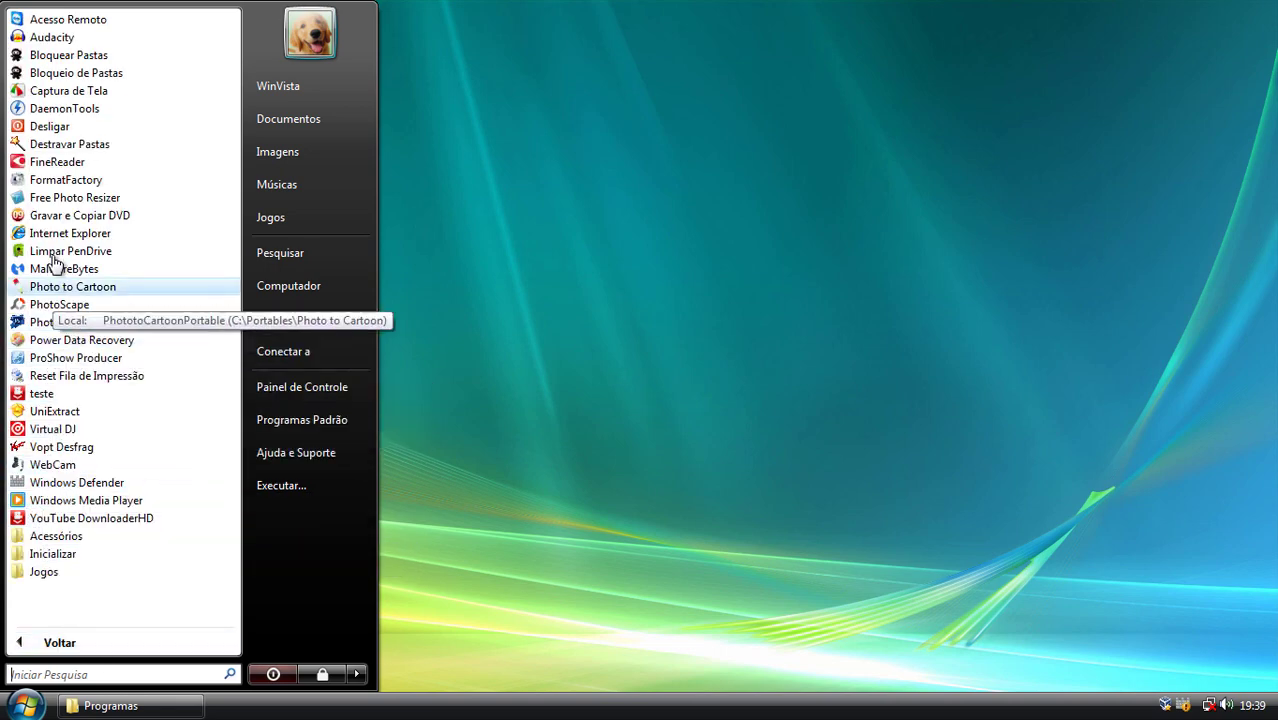
left_click(66, 180)
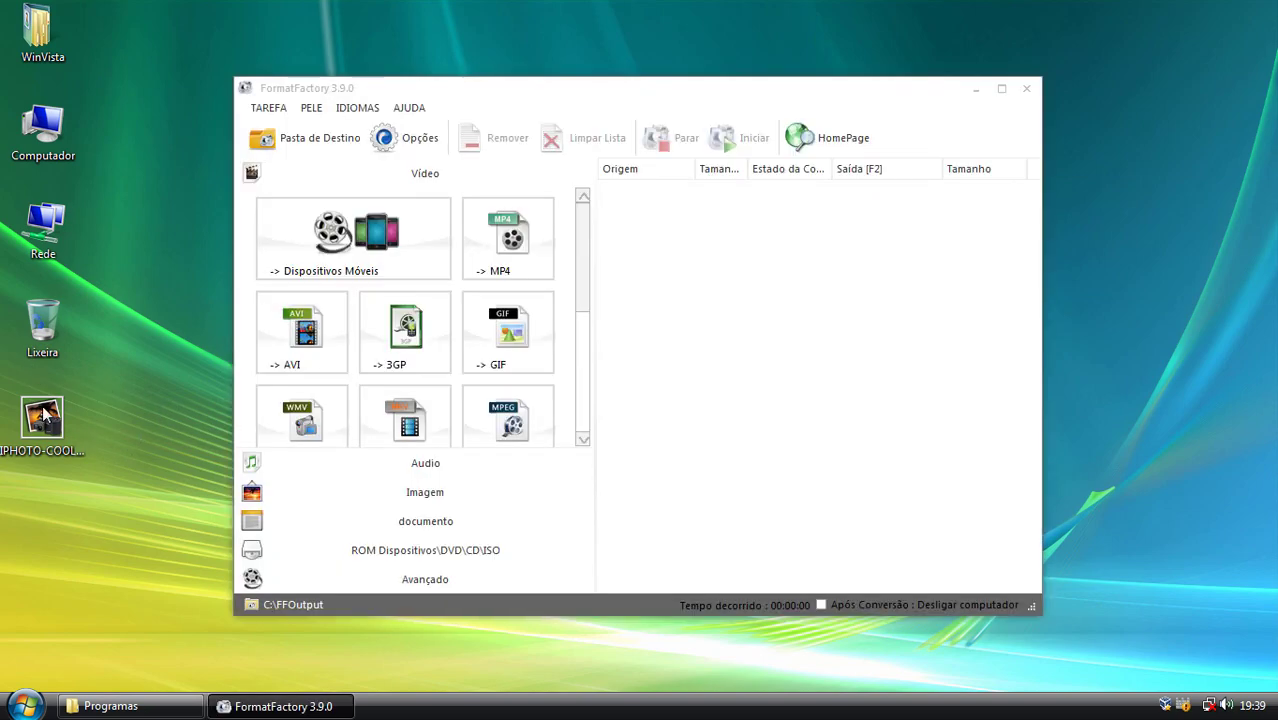
left_click_drag(42, 418, 757, 341)
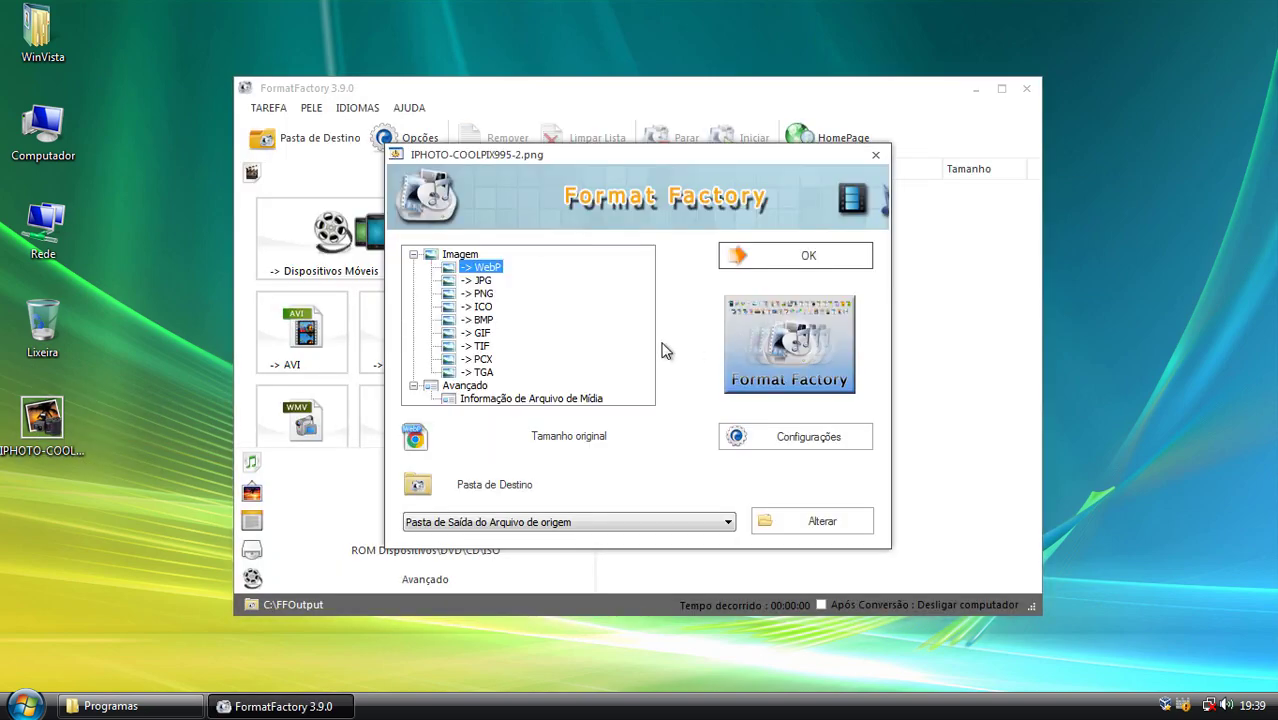
- Set the image's output format to ICO with a size of 256x256
left_click(480, 307)
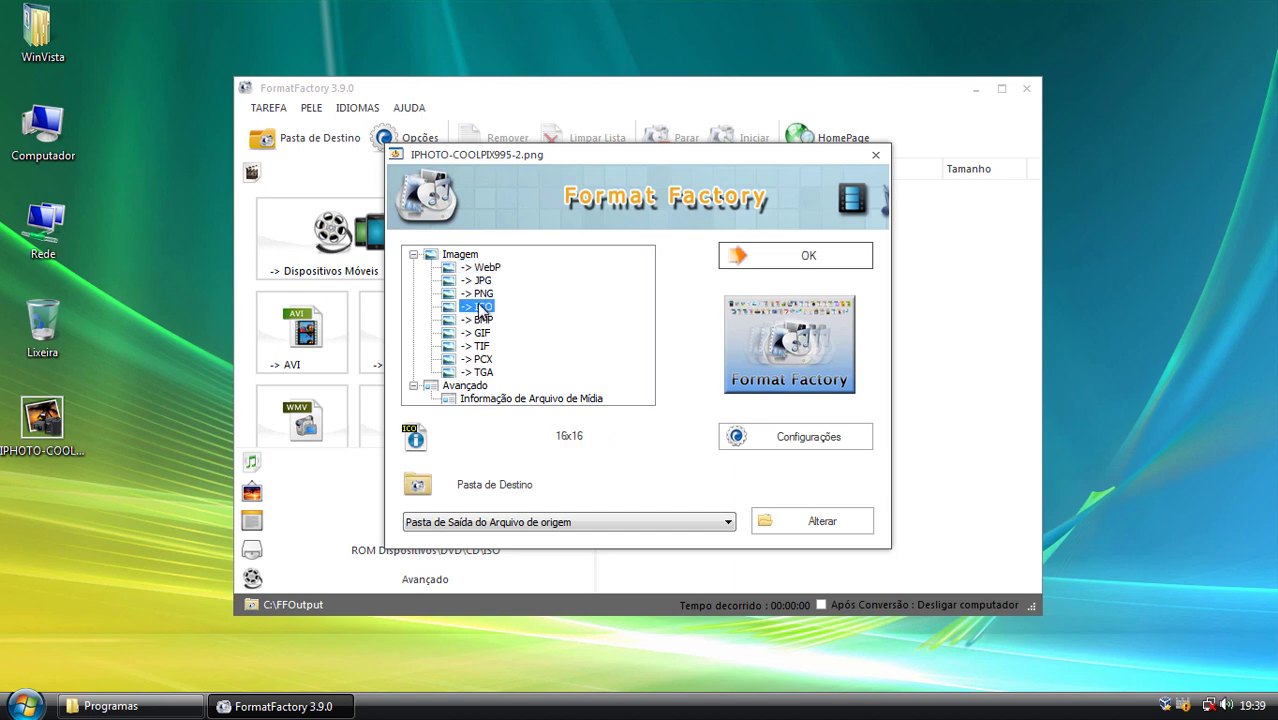
left_click(786, 437)
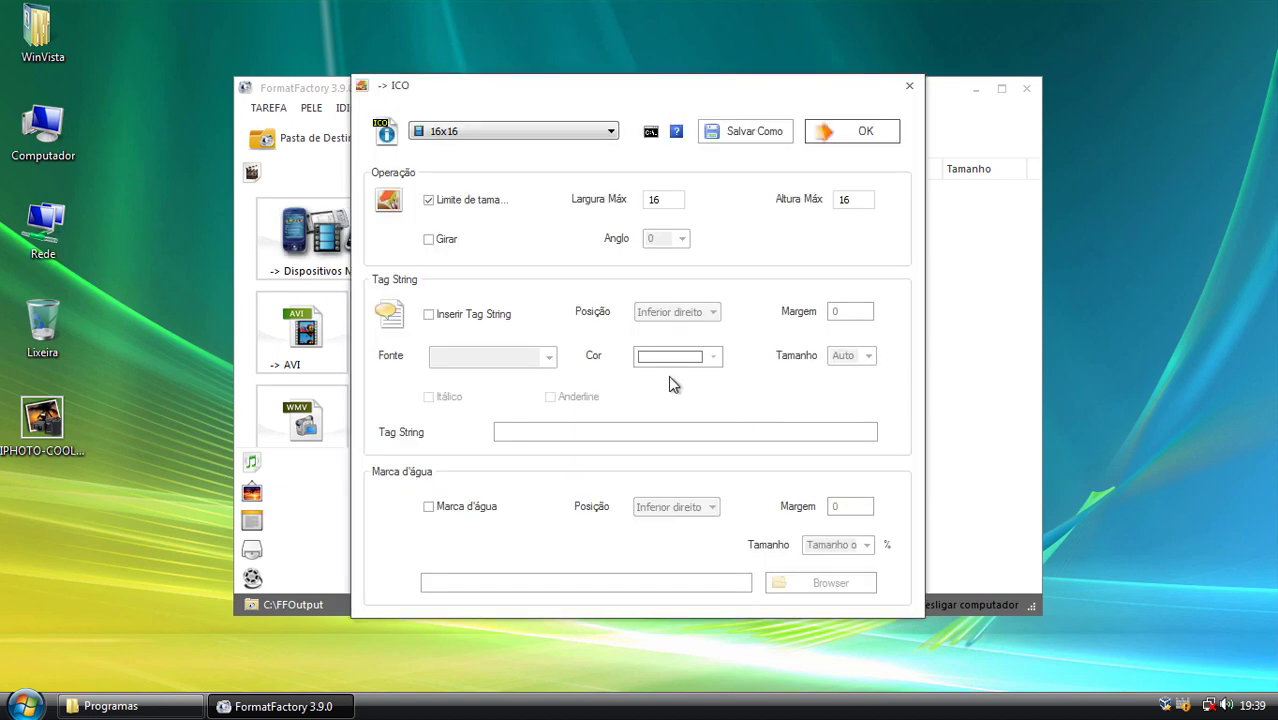
left_click(488, 137)
left_click(447, 213)
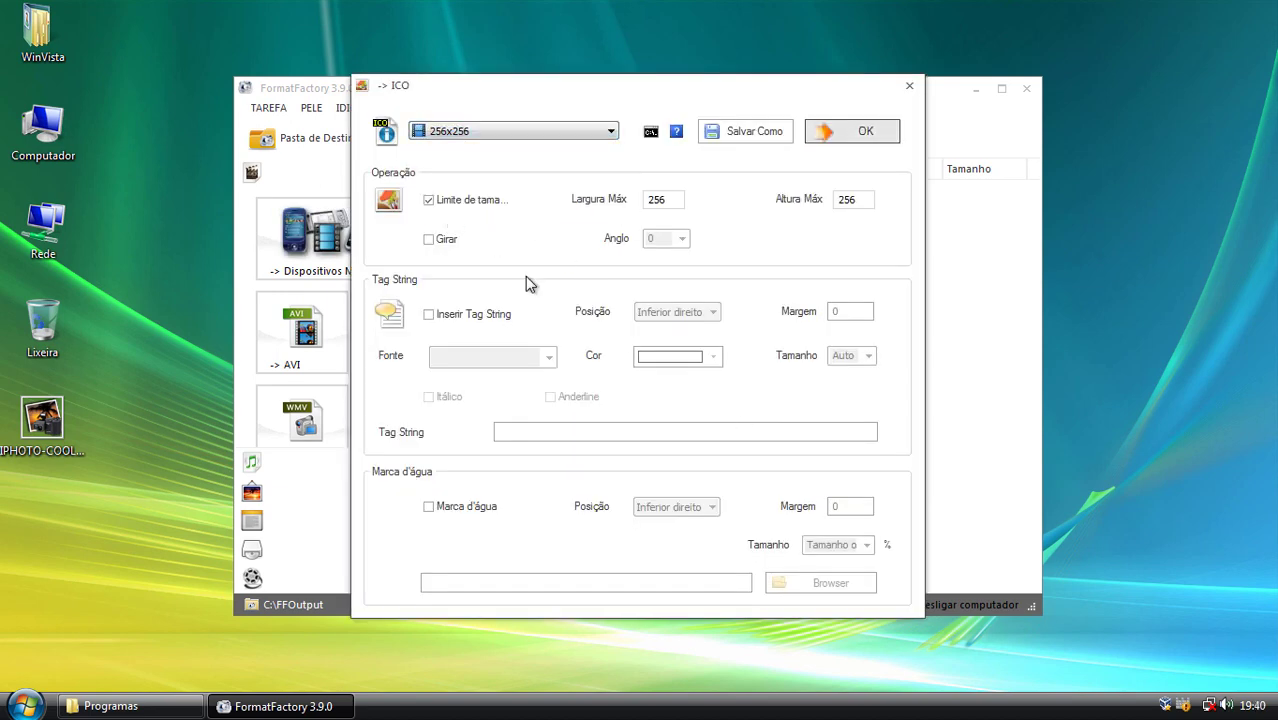
left_click(851, 141)
- Add the ICO conversion to the task list, run it, and close FormatFactory
left_click(758, 255)
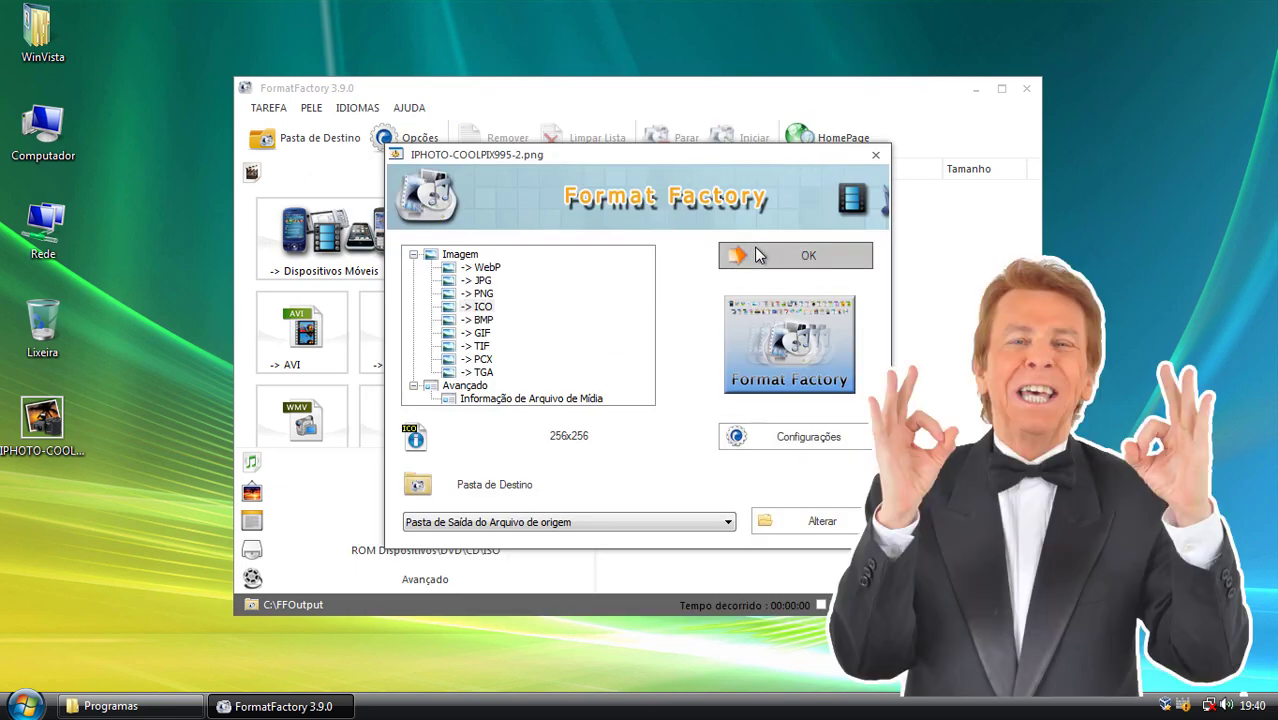
left_click(730, 137)
left_click(1026, 90)
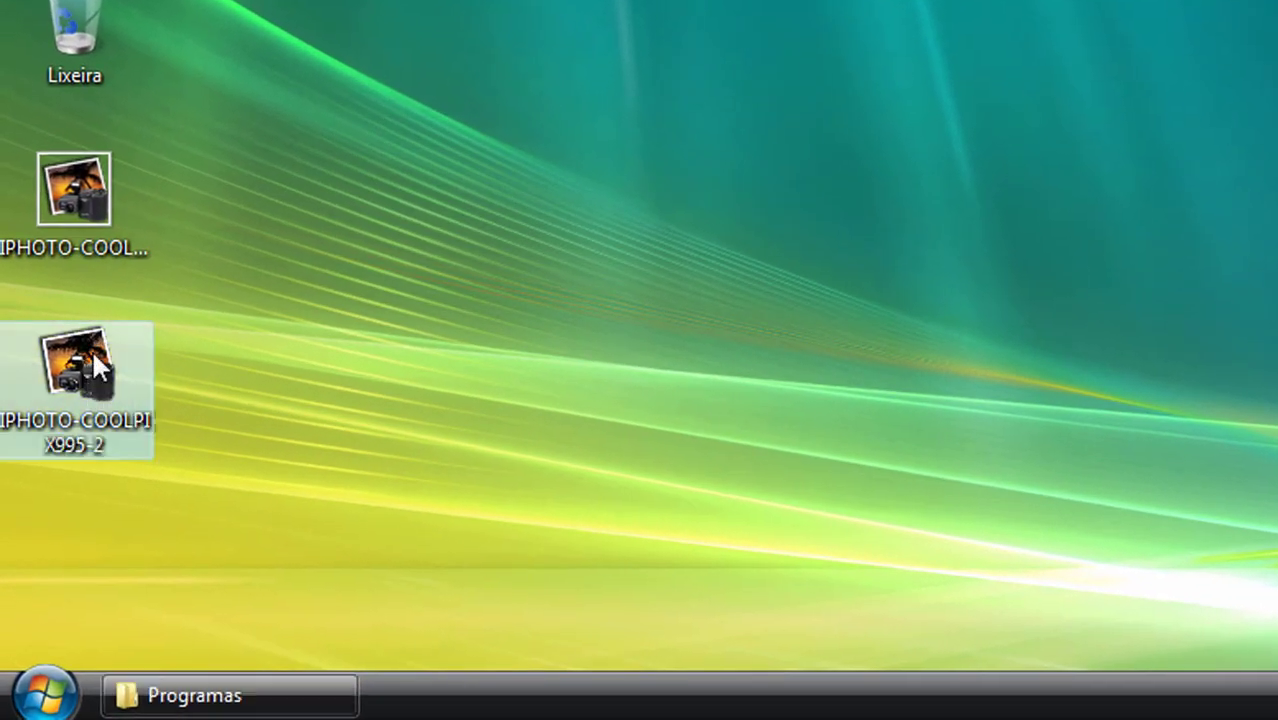
- Delete the original IPHOTO-COOLPIX995-2 PNG from the desktop and cut the converted ICO file
mouse_move(97, 368)
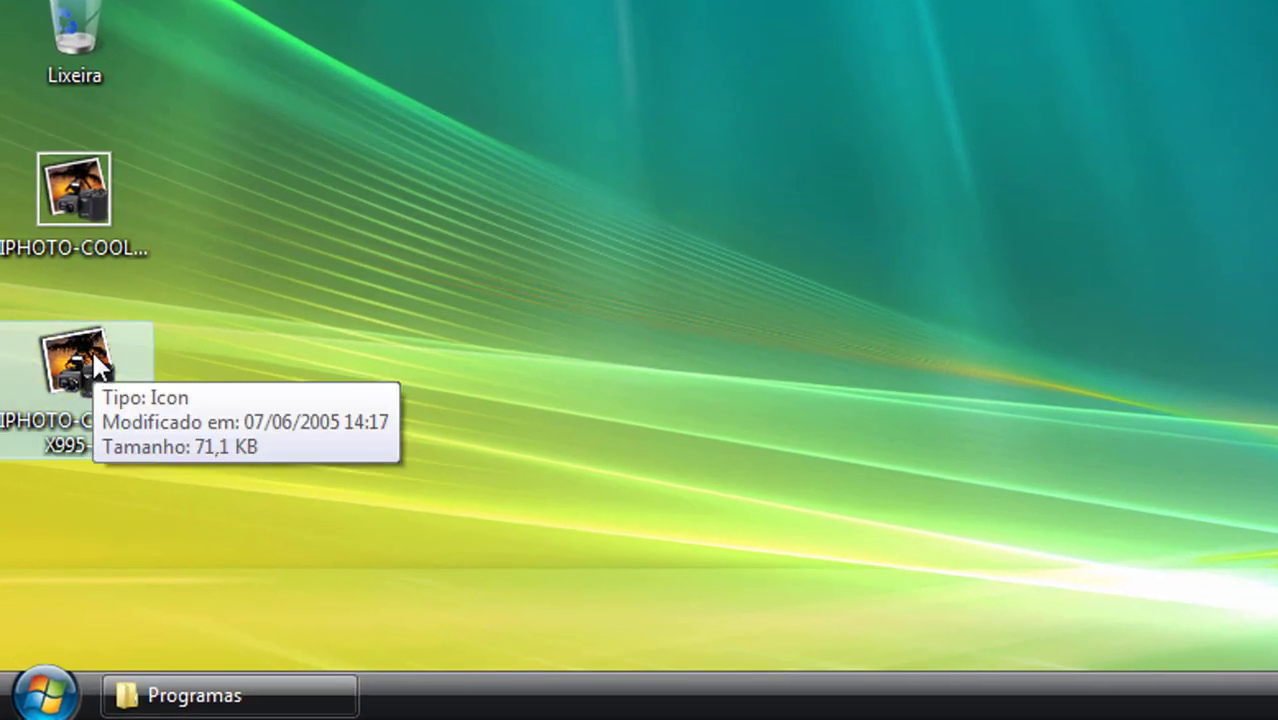
left_click_drag(97, 368, 88, 243)
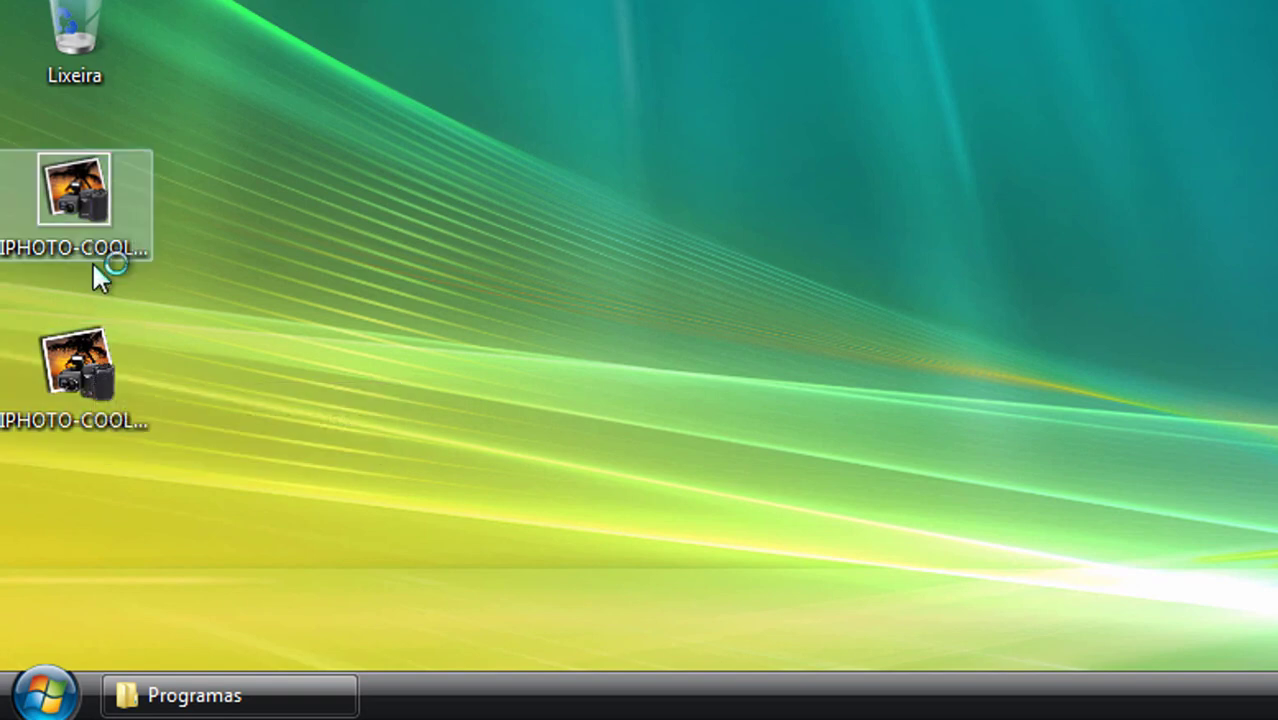
right_click(88, 218)
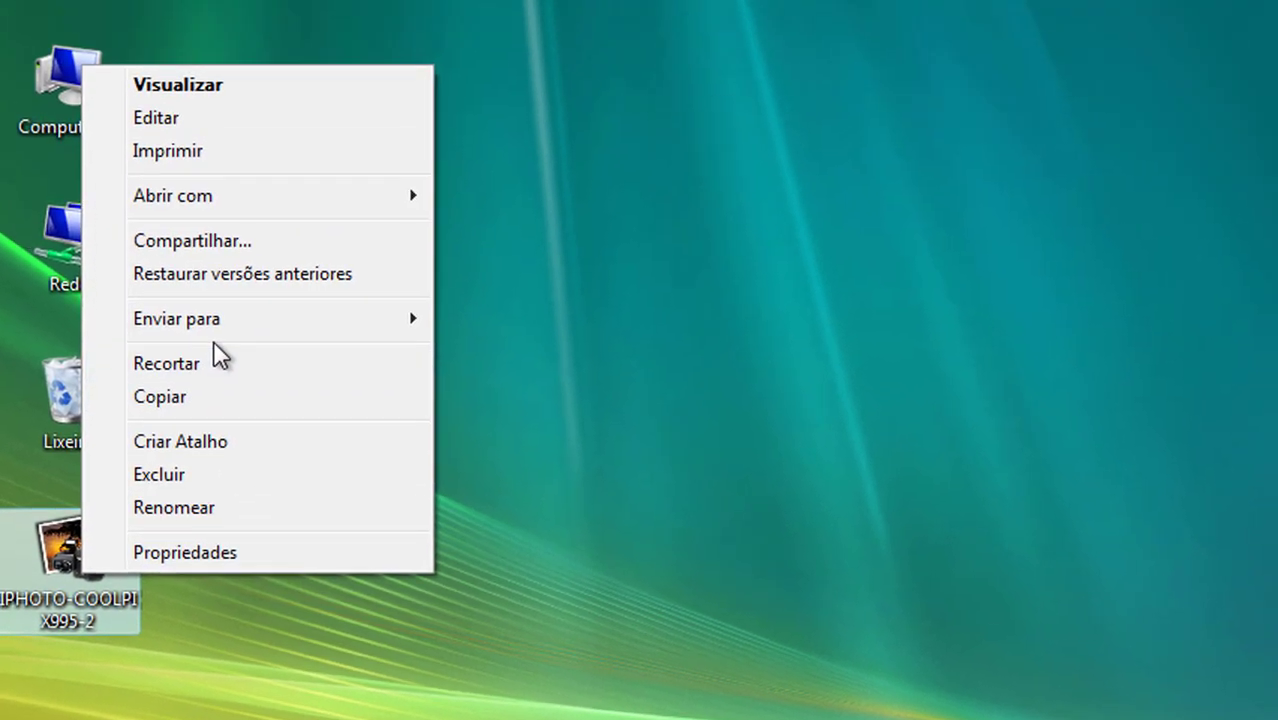
left_click(166, 371)
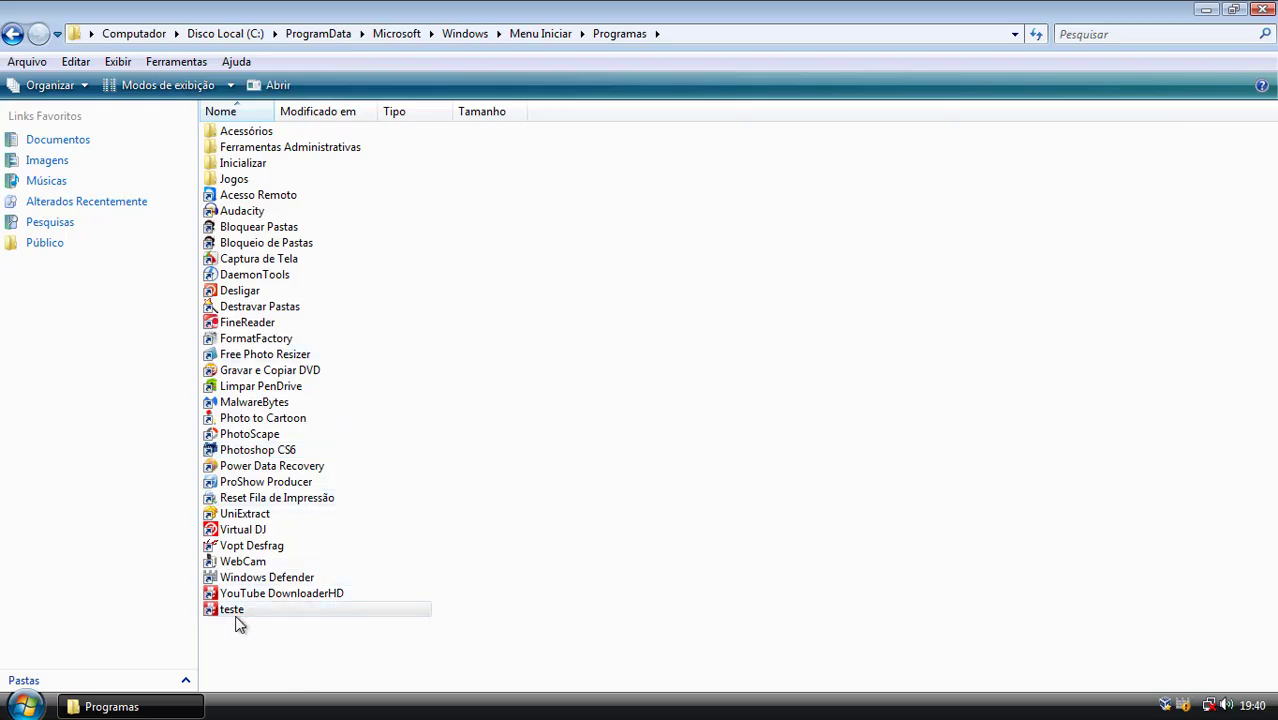
- Change the teste shortcut's icon to the IPHOTO-COOLPIX995-2 file stored in C:\Portables\Youtube Downloader HD and apply it
right_click(230, 615)
left_click(300, 592)
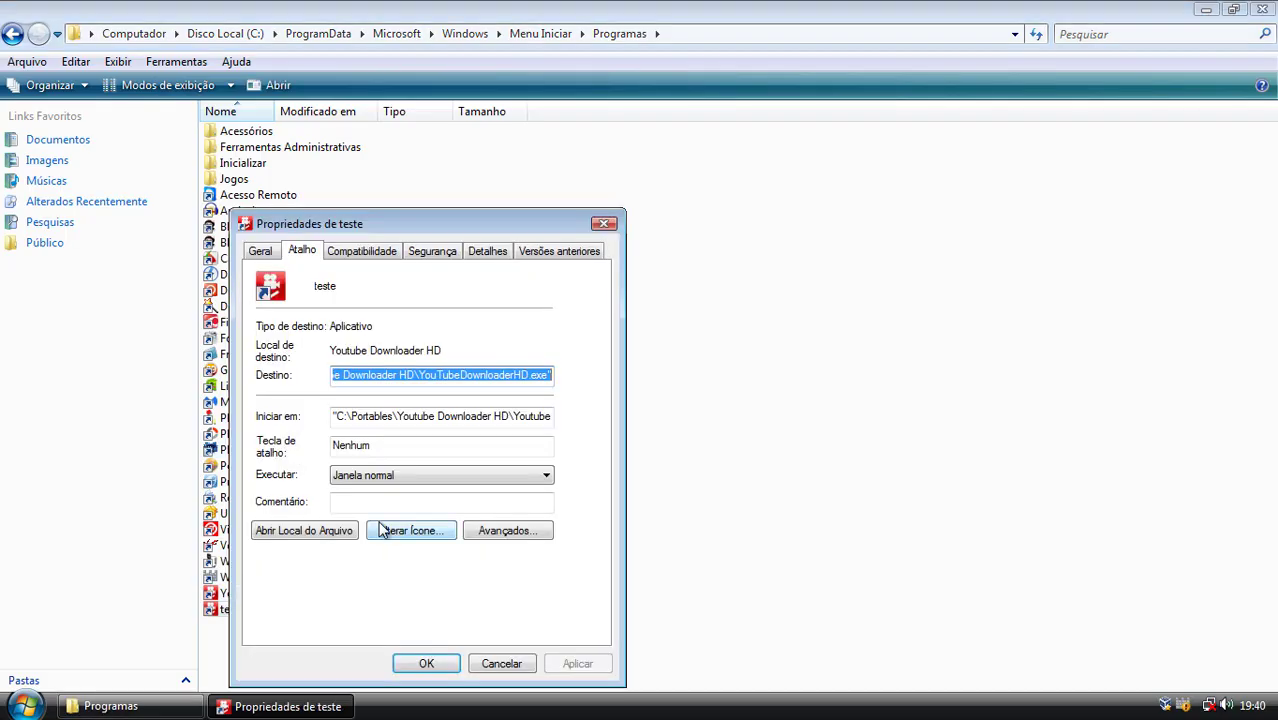
left_click_drag(405, 236, 565, 159)
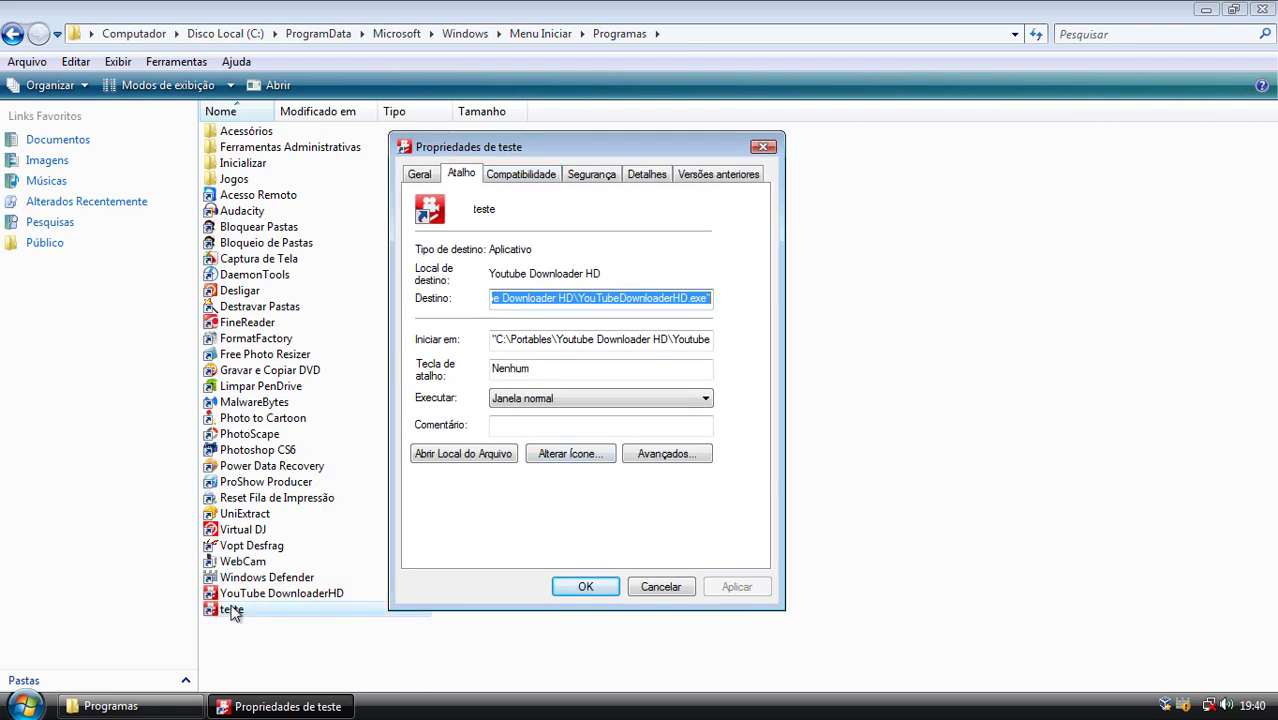
left_click(572, 454)
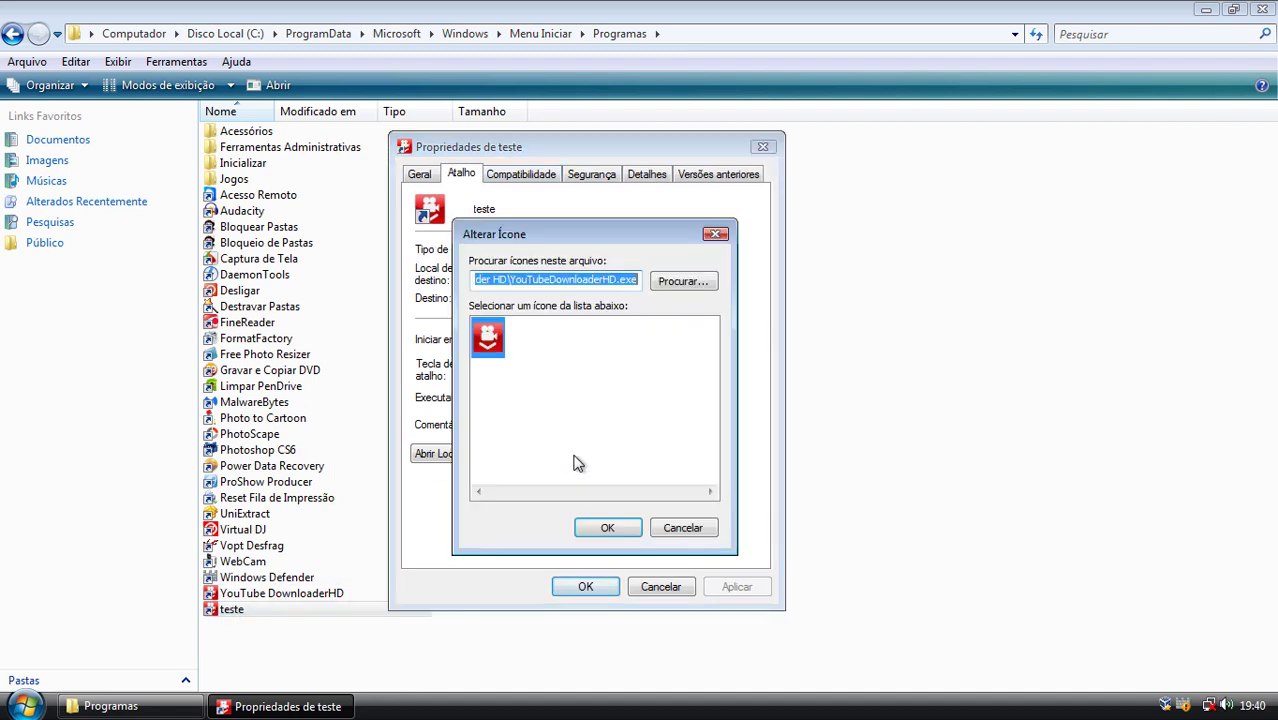
left_click(681, 282)
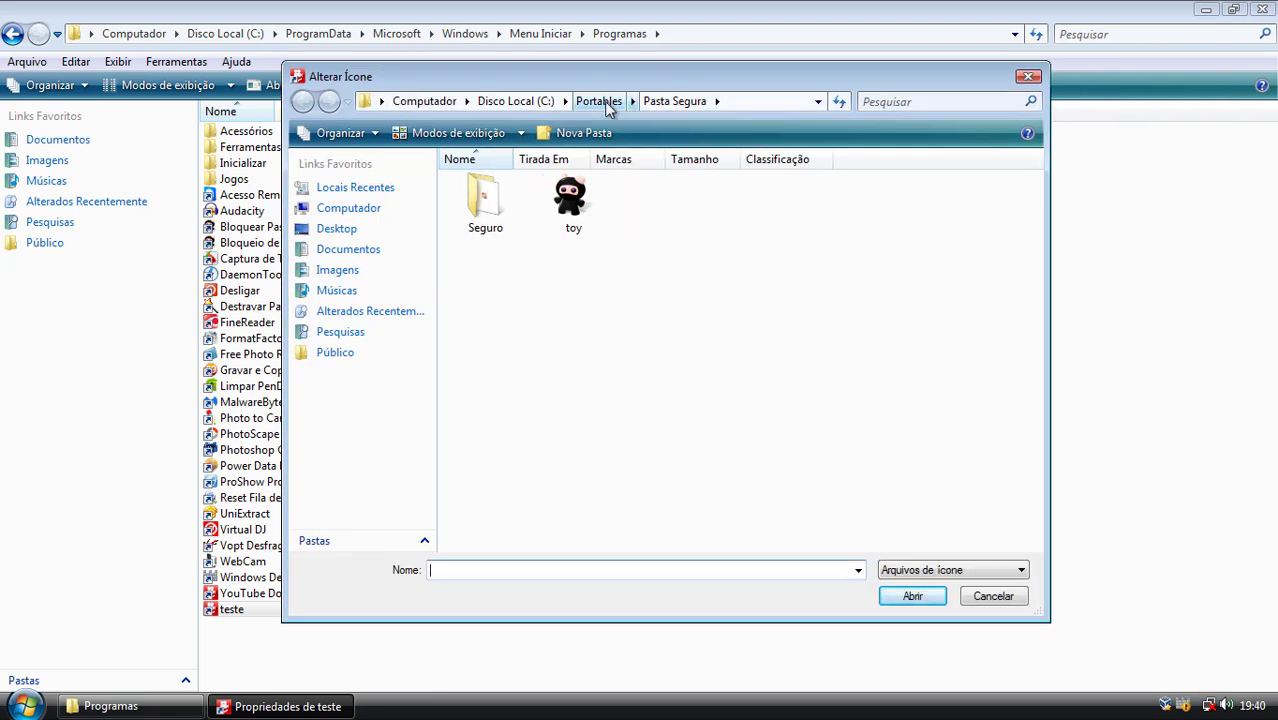
left_click(604, 101)
double_click(680, 222)
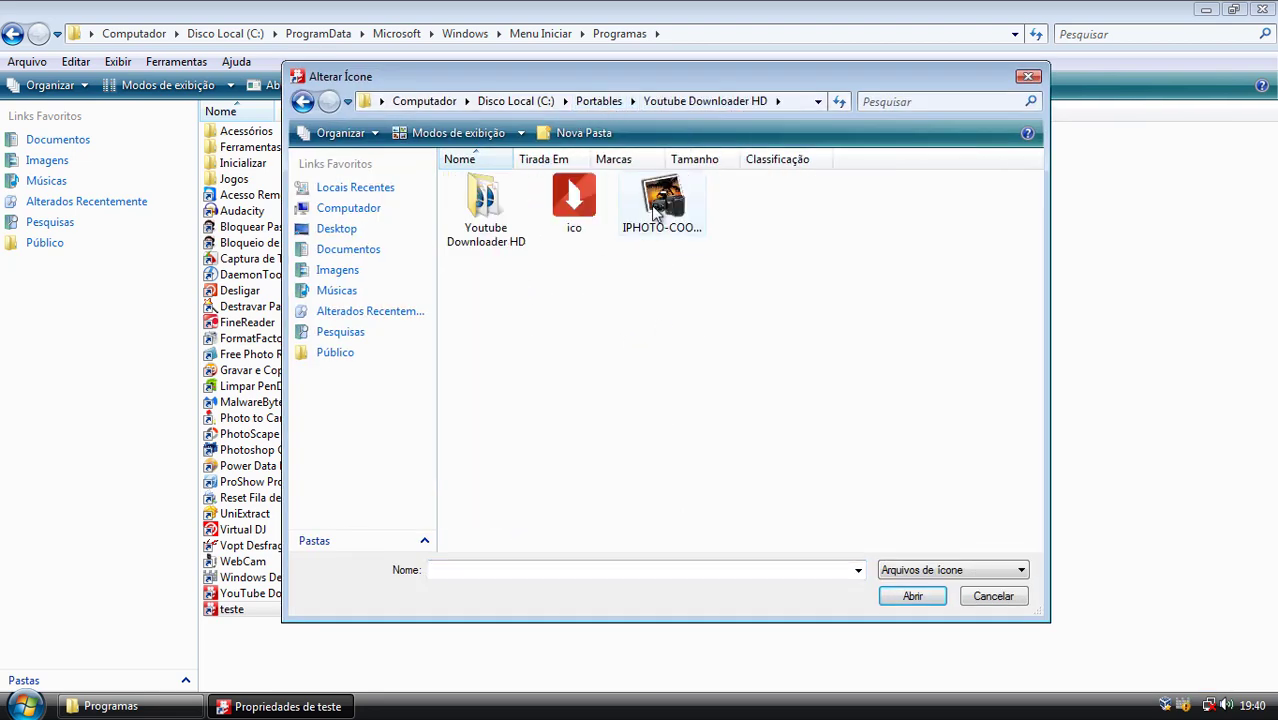
double_click(655, 215)
left_click(602, 527)
left_click(736, 586)
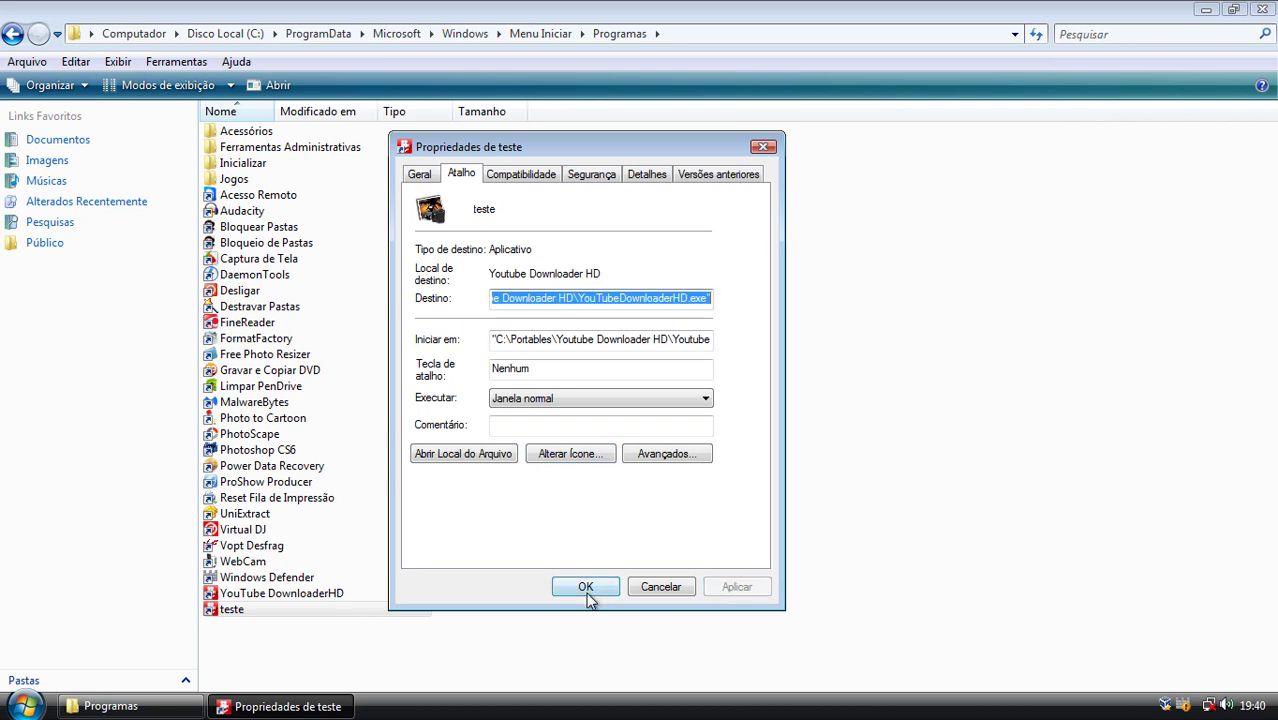
left_click(586, 588)
- Send the teste shortcut from the Start menu's program list to the desktop and minimize the Programas window
left_click(22, 708)
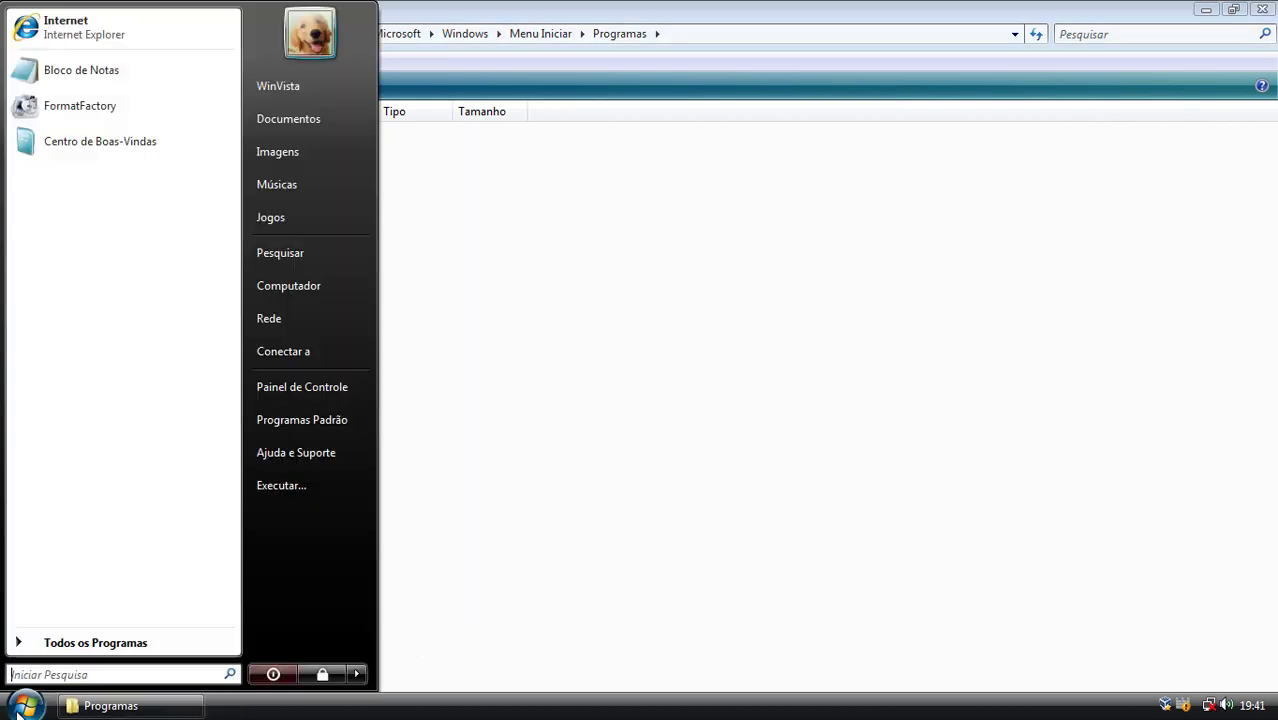
left_click(22, 643)
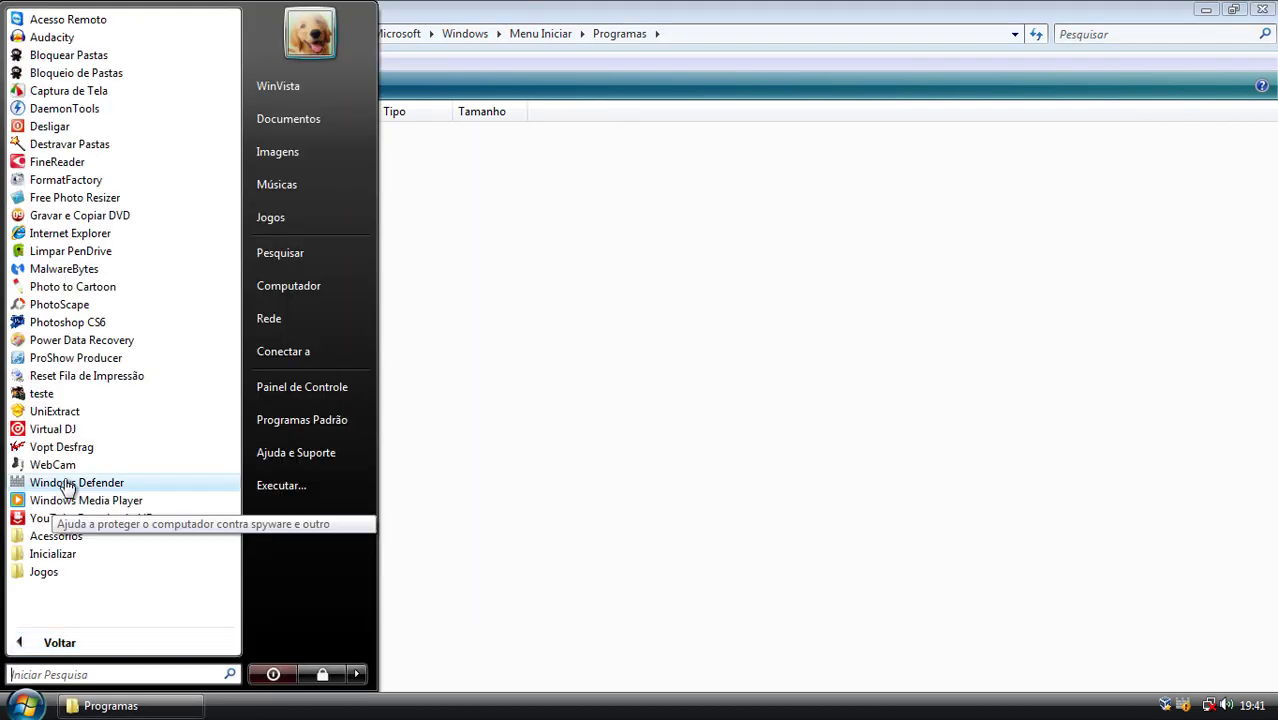
right_click(40, 399)
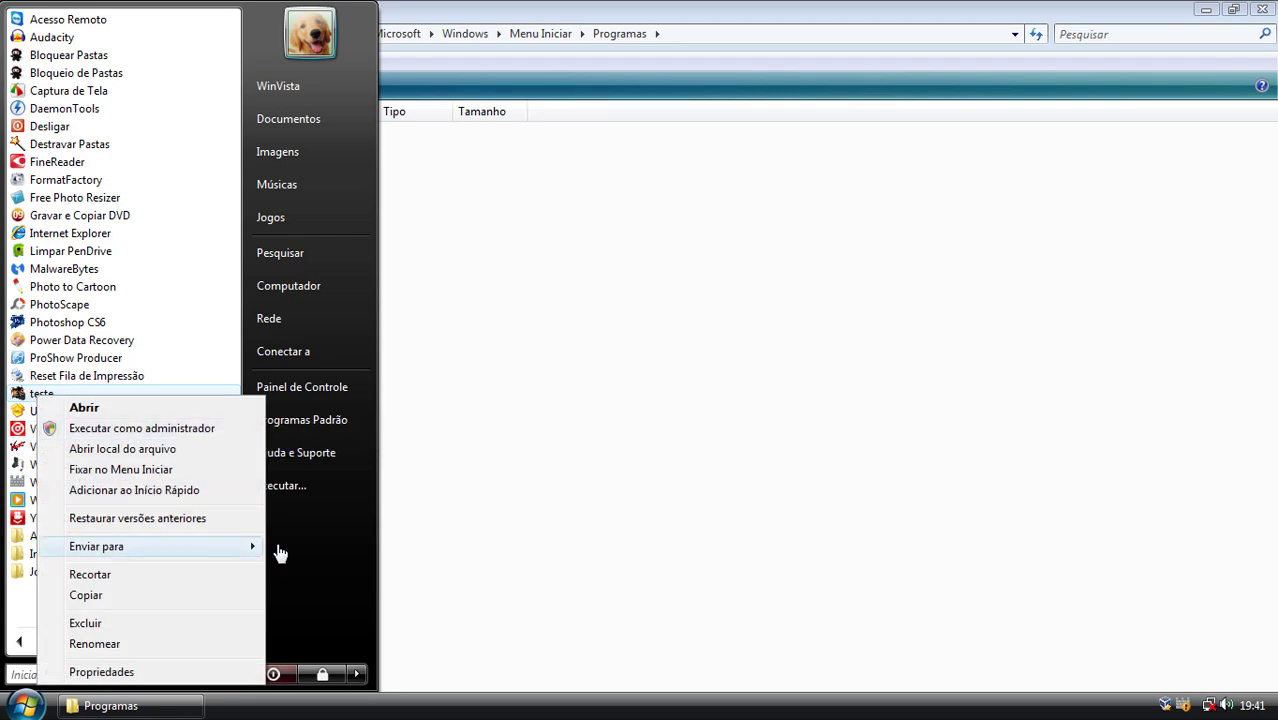
mouse_move(277, 548)
left_click(342, 567)
left_click(1206, 12)
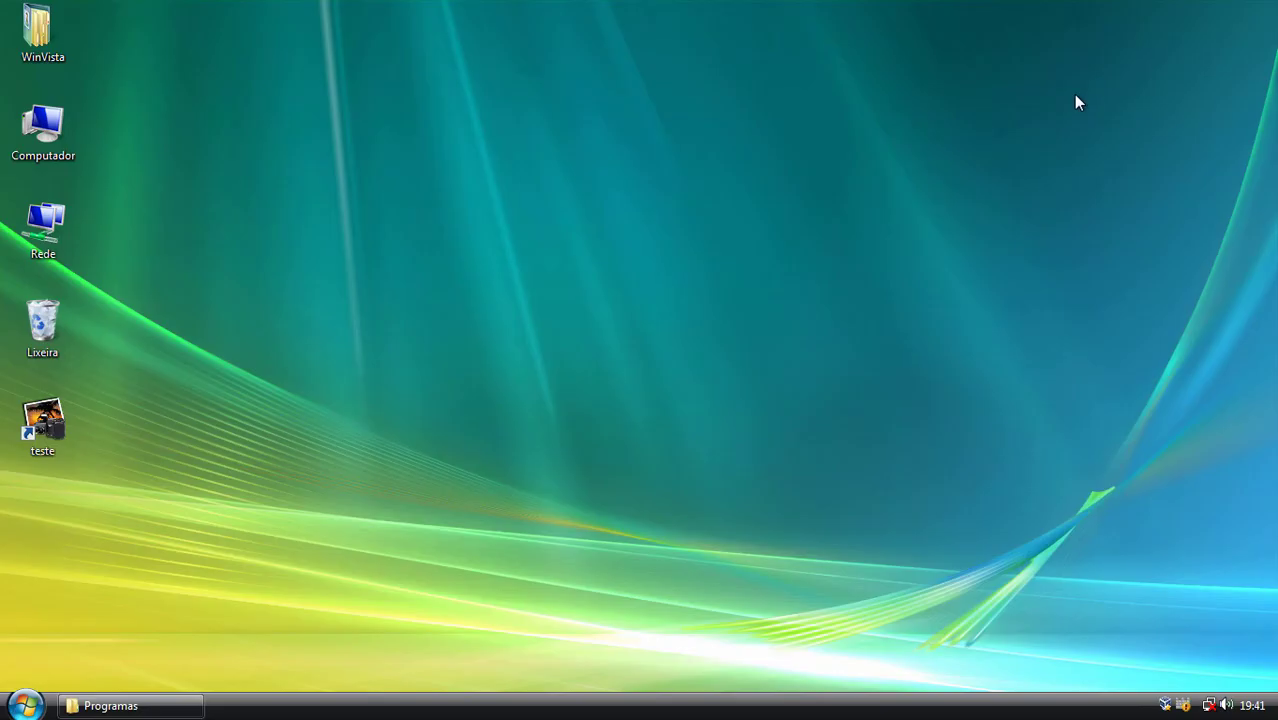
- Copy the teste shortcut from the Programas folder into C:\Portables\Atalhos Xp_Vista_7
key("alt+Tab")
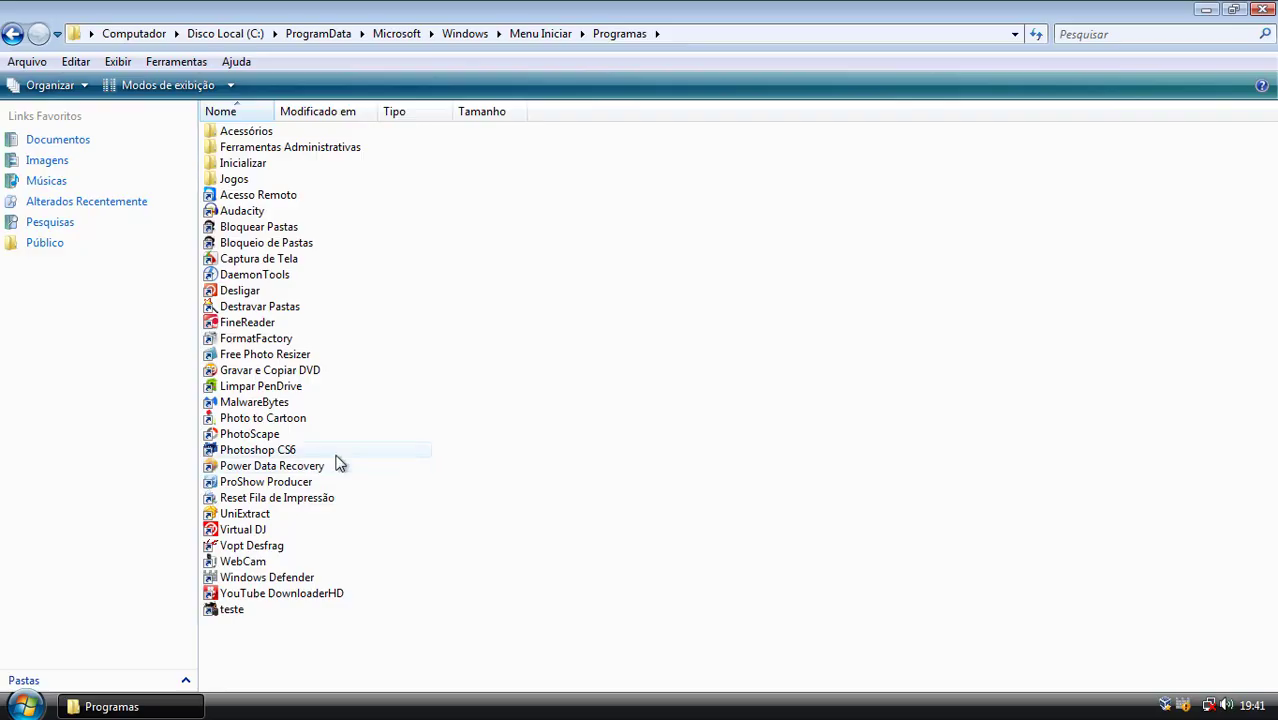
right_click(229, 615)
left_click(285, 328)
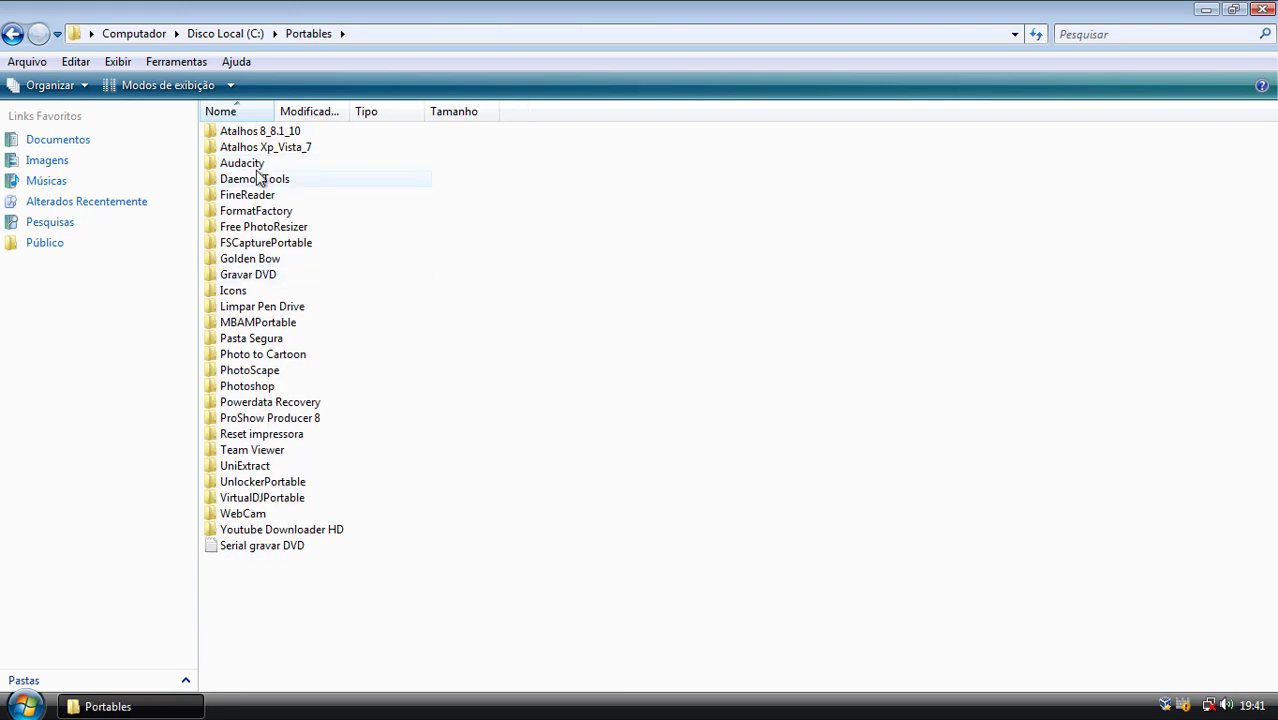
double_click(265, 147)
right_click(862, 414)
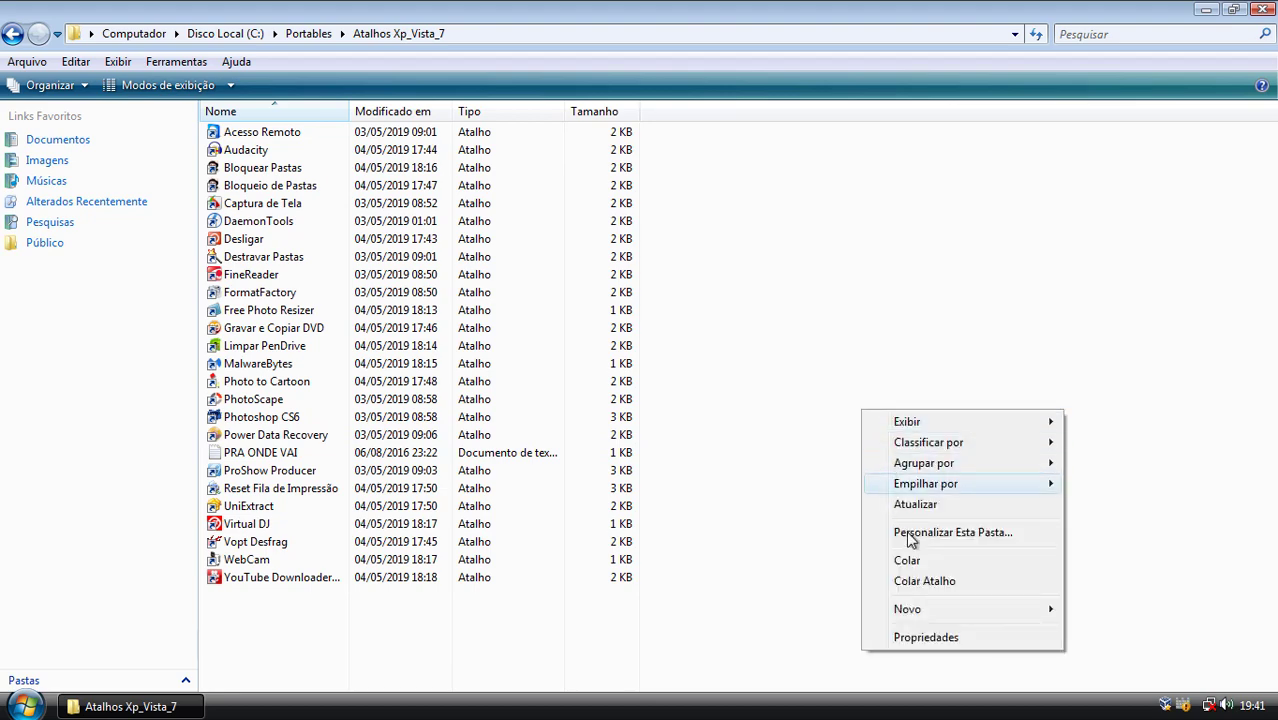
left_click(908, 560)
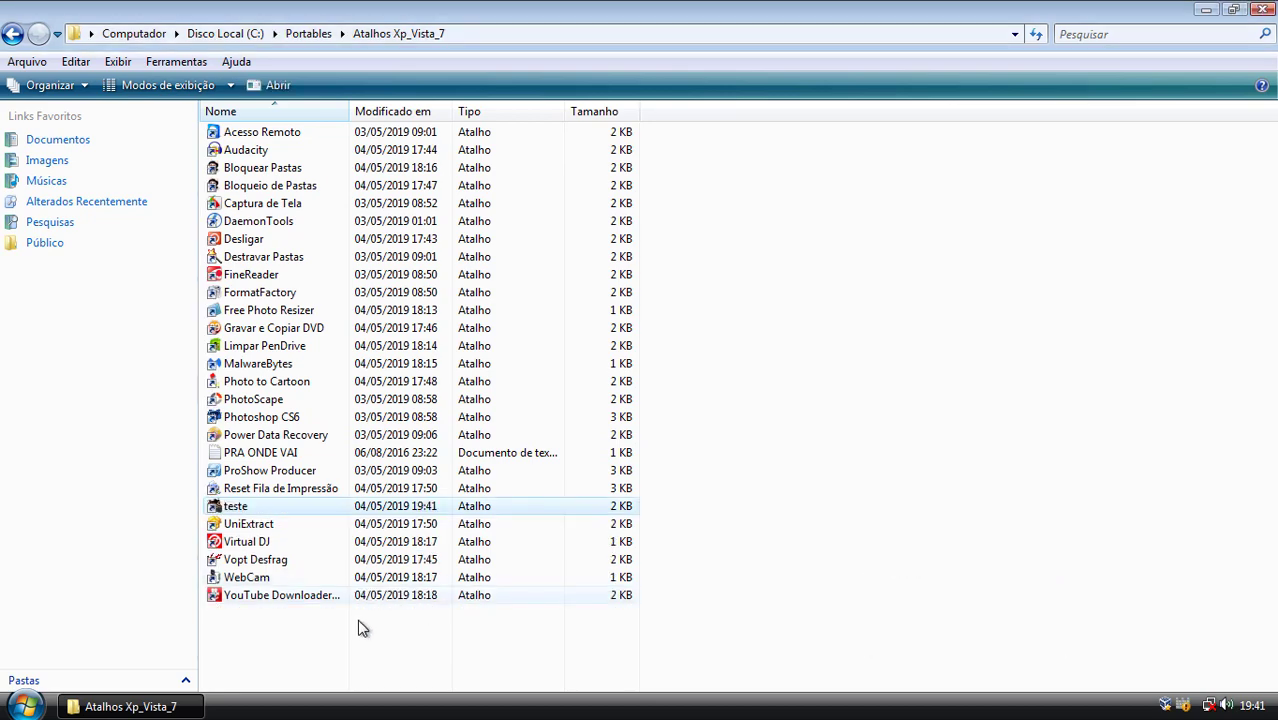
- Delete the teste shortcut from the Atalhos Xp_Vista_7 folder and close the window
right_click(234, 508)
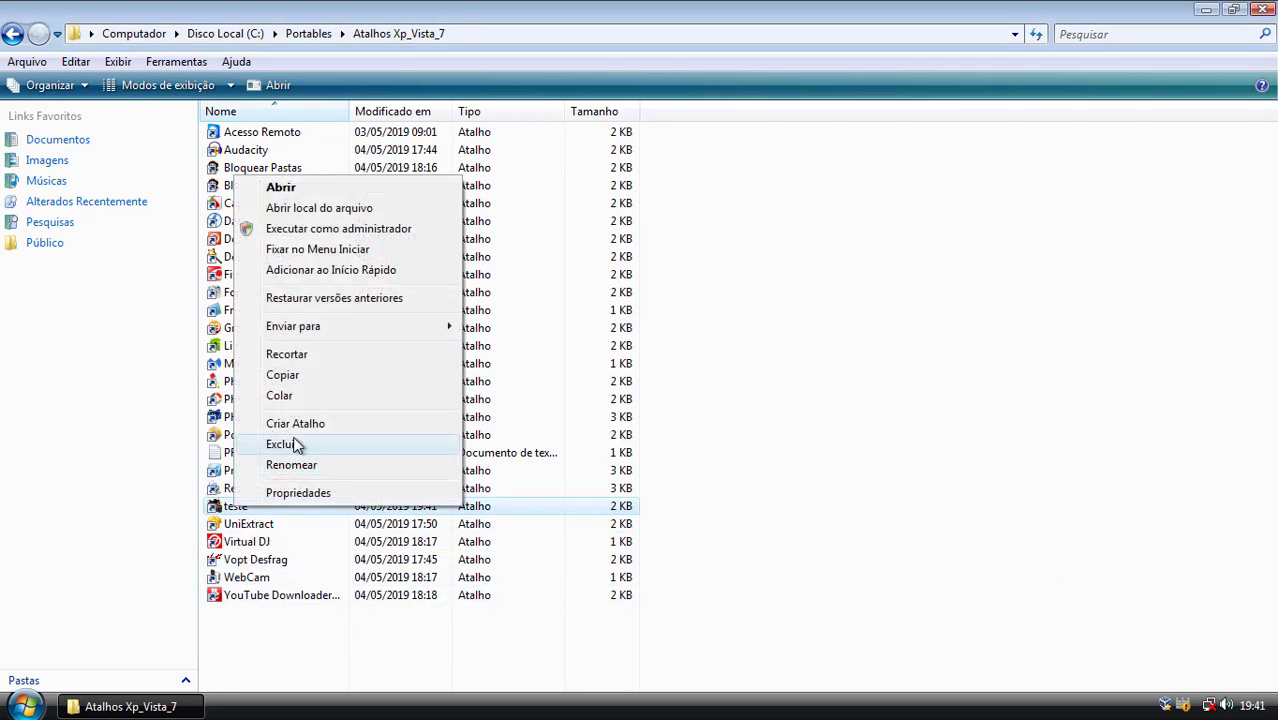
left_click(295, 451)
left_click(1262, 9)
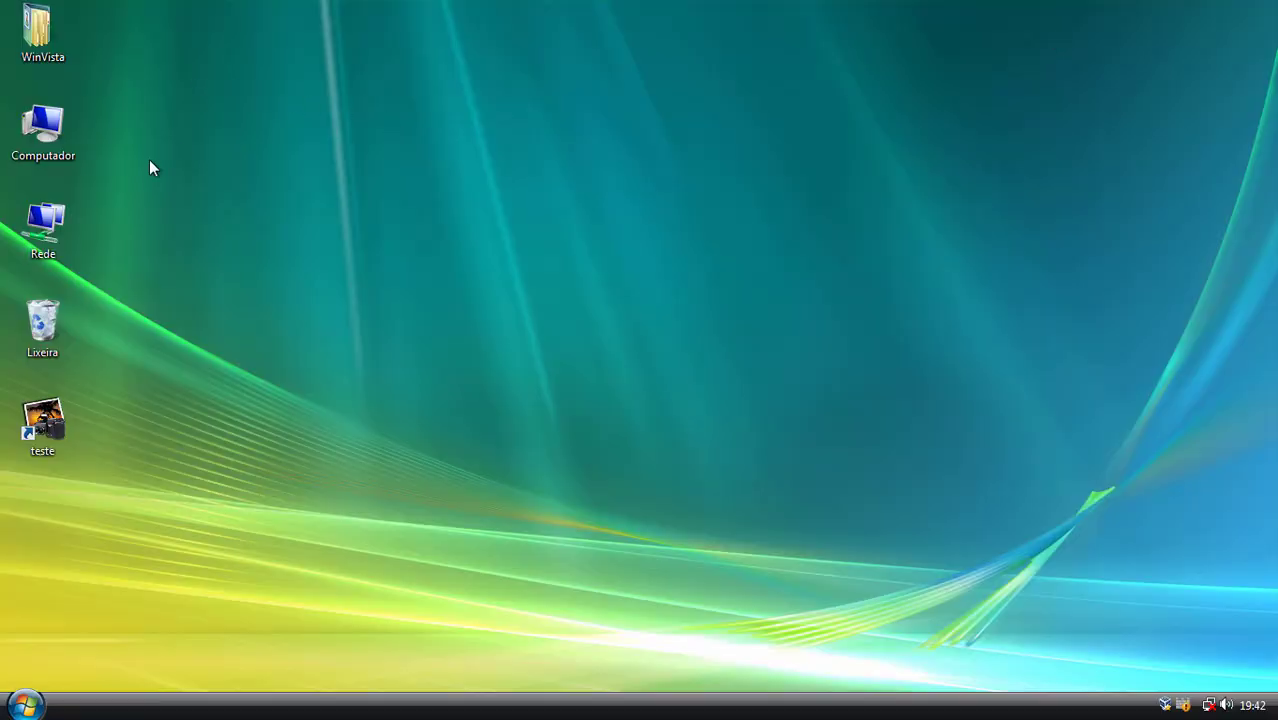
- Set the Portables folder on drive C: to hidden, applying the change to this folder only
double_click(45, 128)
double_click(310, 177)
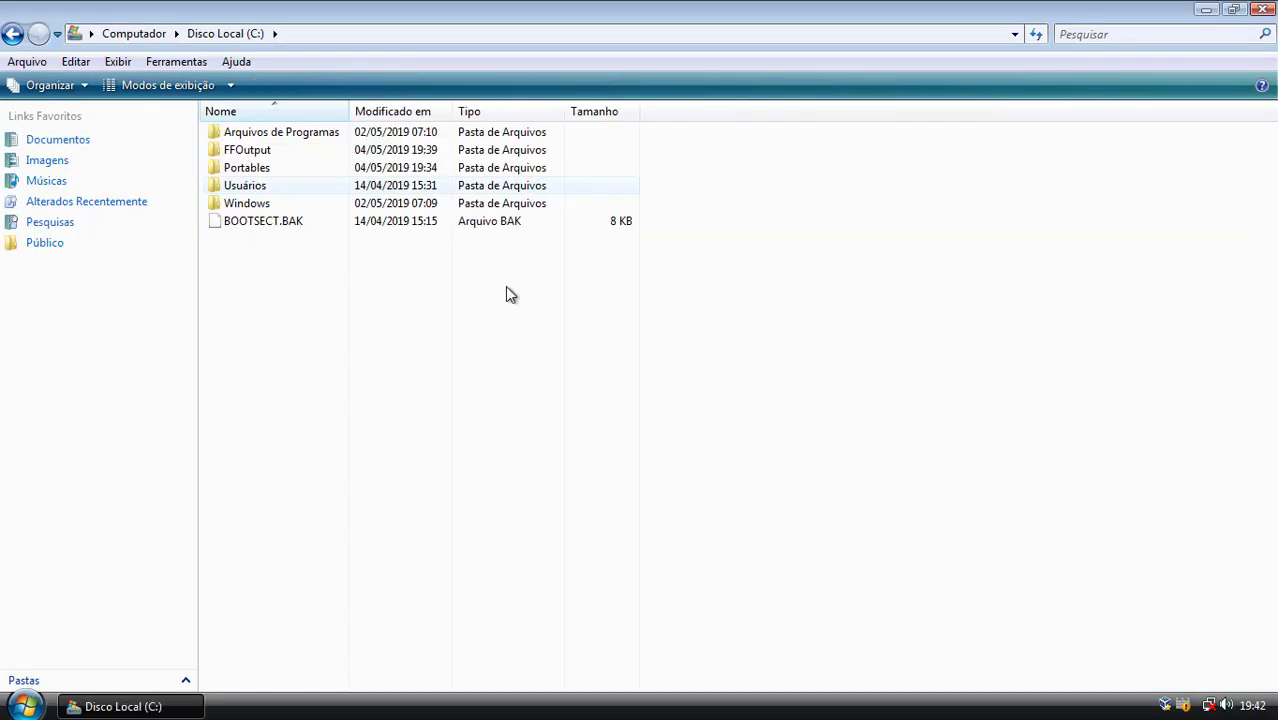
right_click(247, 169)
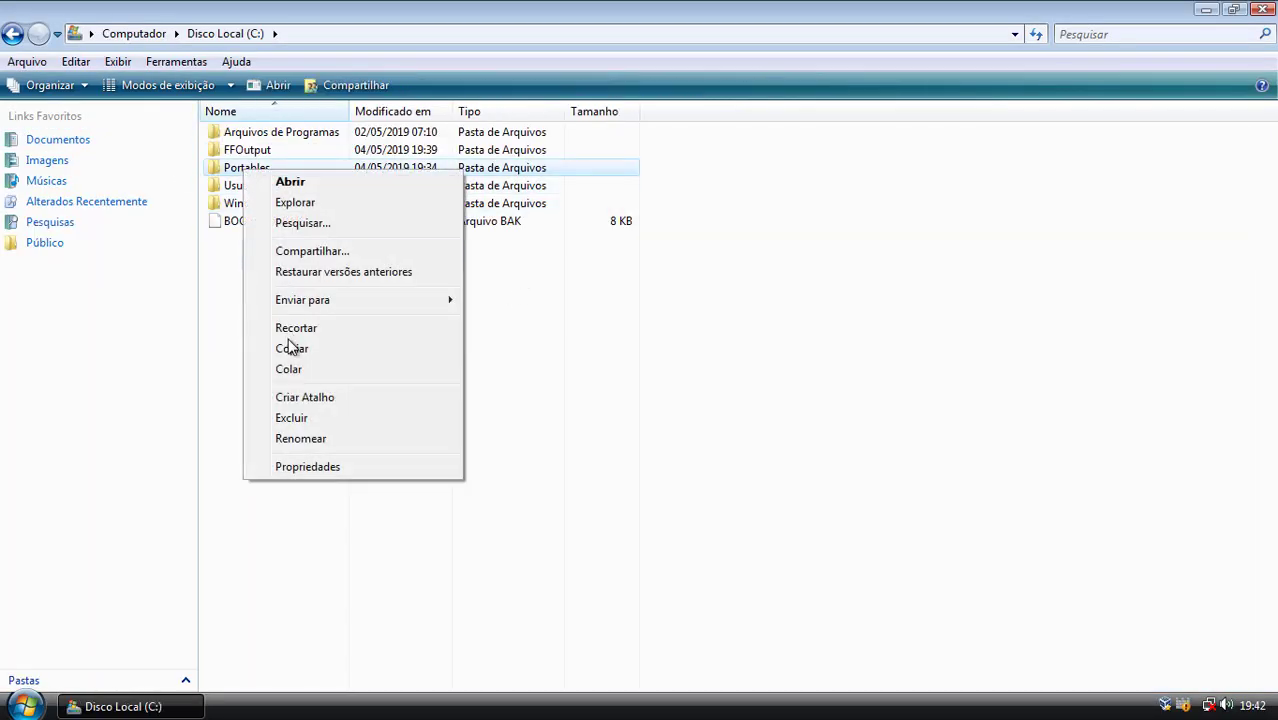
left_click(300, 466)
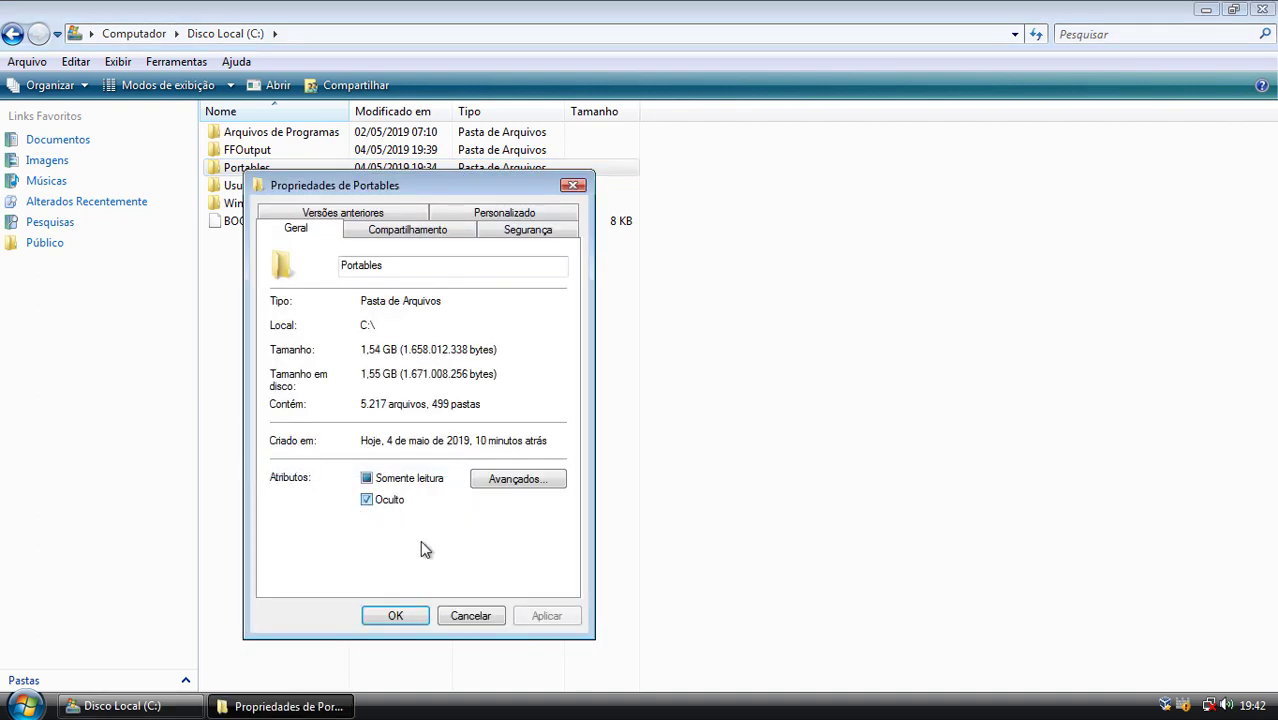
left_click(546, 615)
left_click(327, 353)
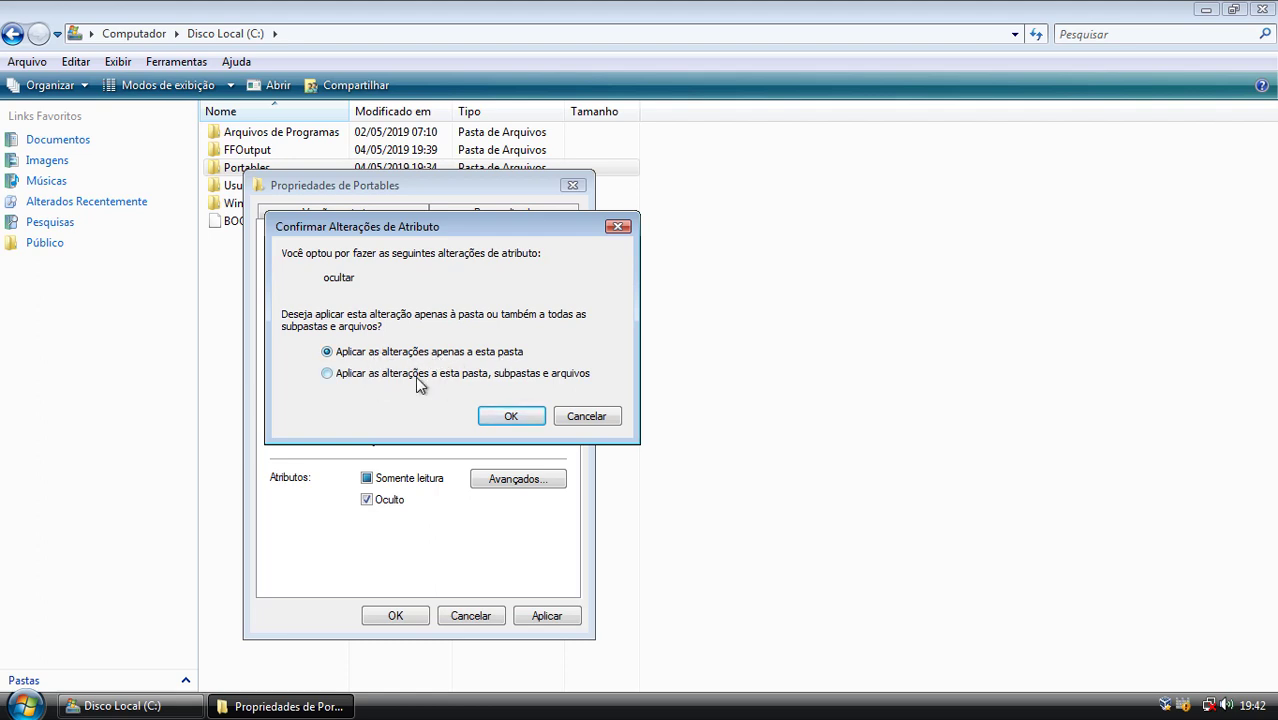
left_click(511, 416)
left_click(391, 616)
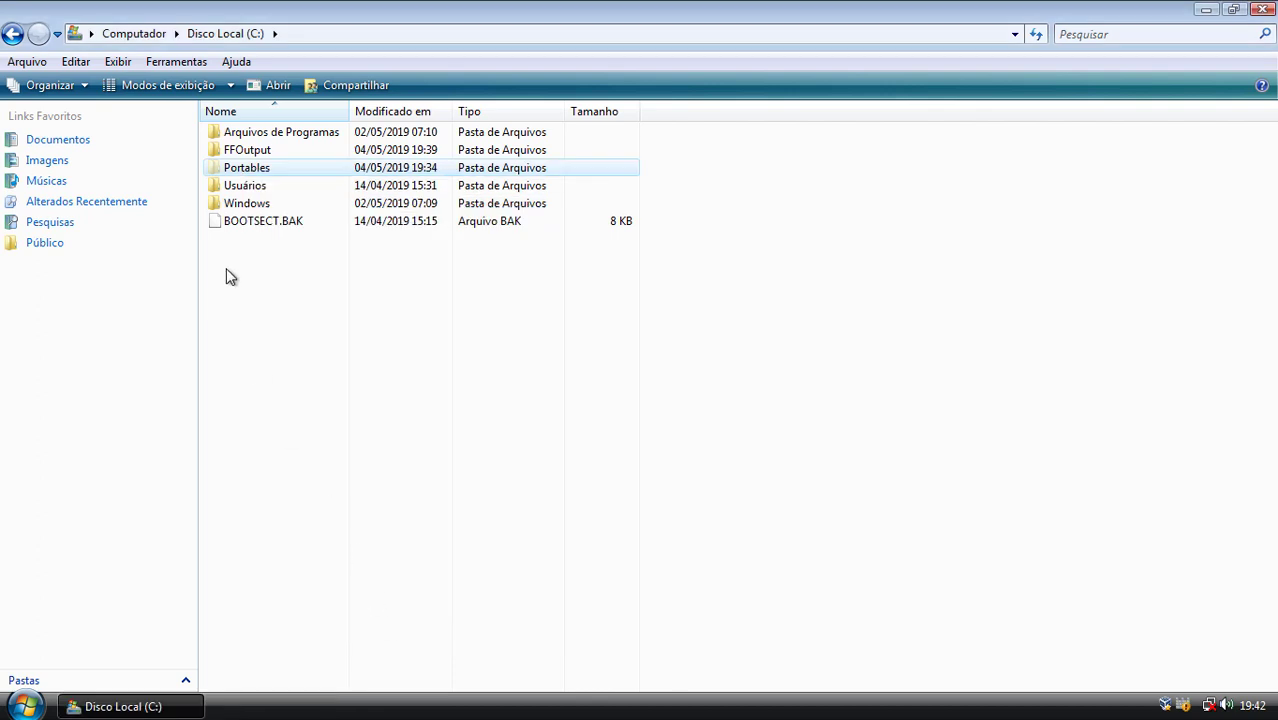
- Show the contents of drive C: as extra large icons and close the window
right_click(277, 340)
mouse_move(357, 348)
left_click(527, 370)
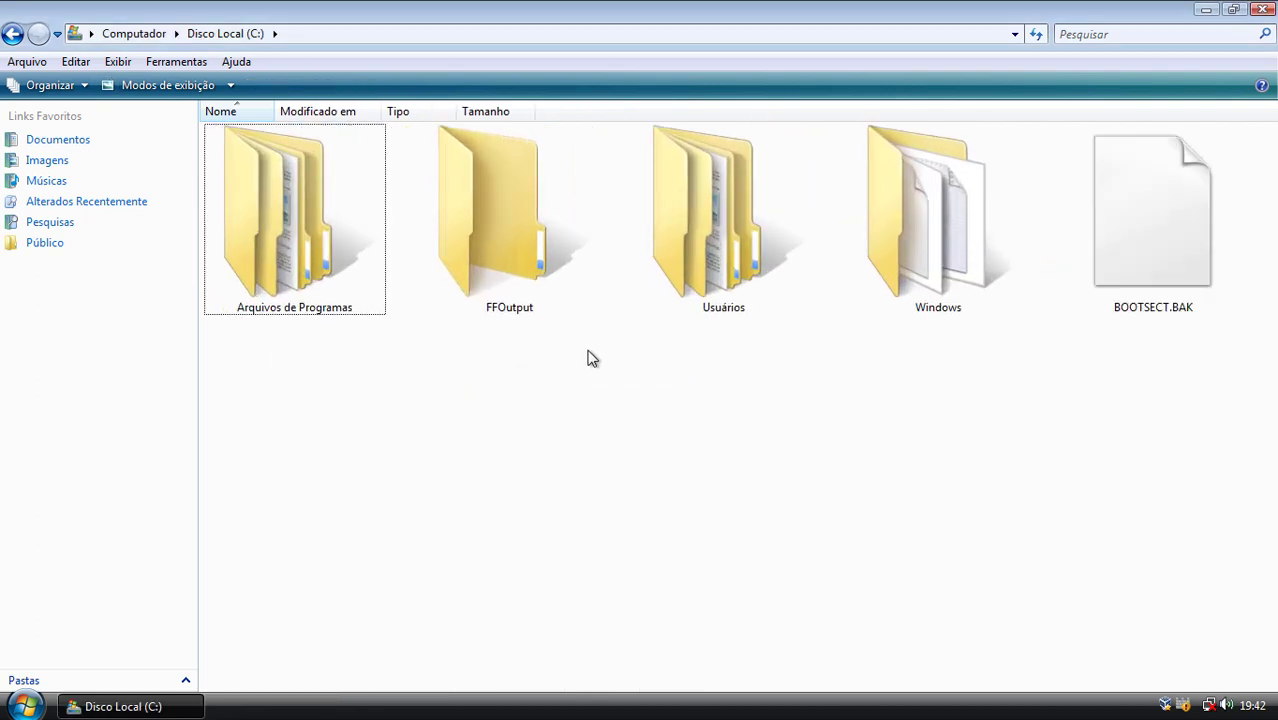
left_click(938, 250)
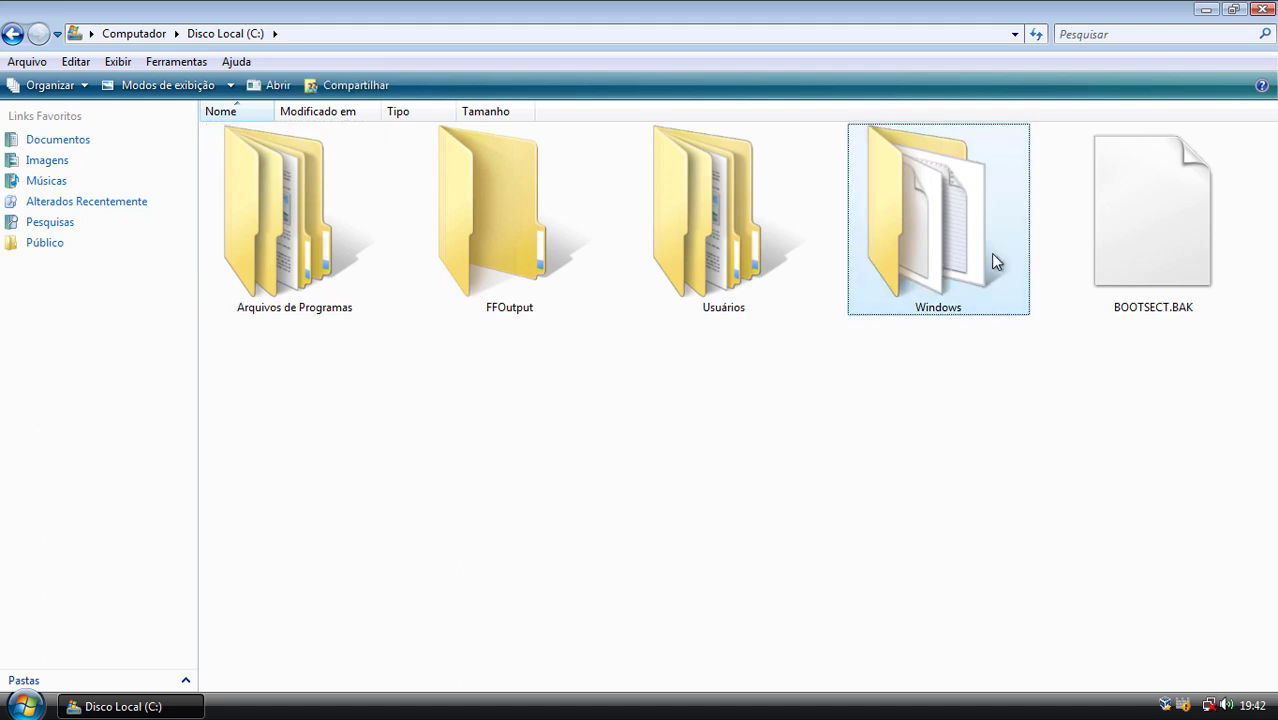
left_click(1263, 9)
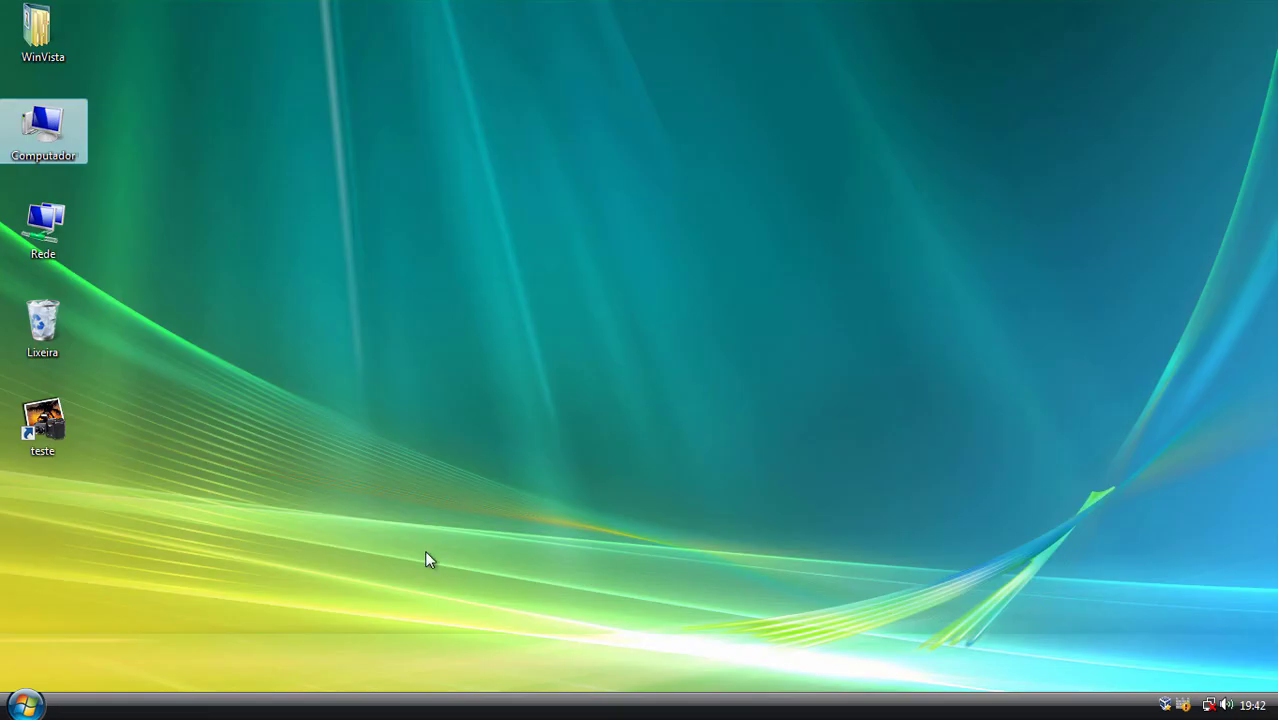
- Review the program shortcuts in the Start menu's full program list and return to the desktop
left_click(26, 706)
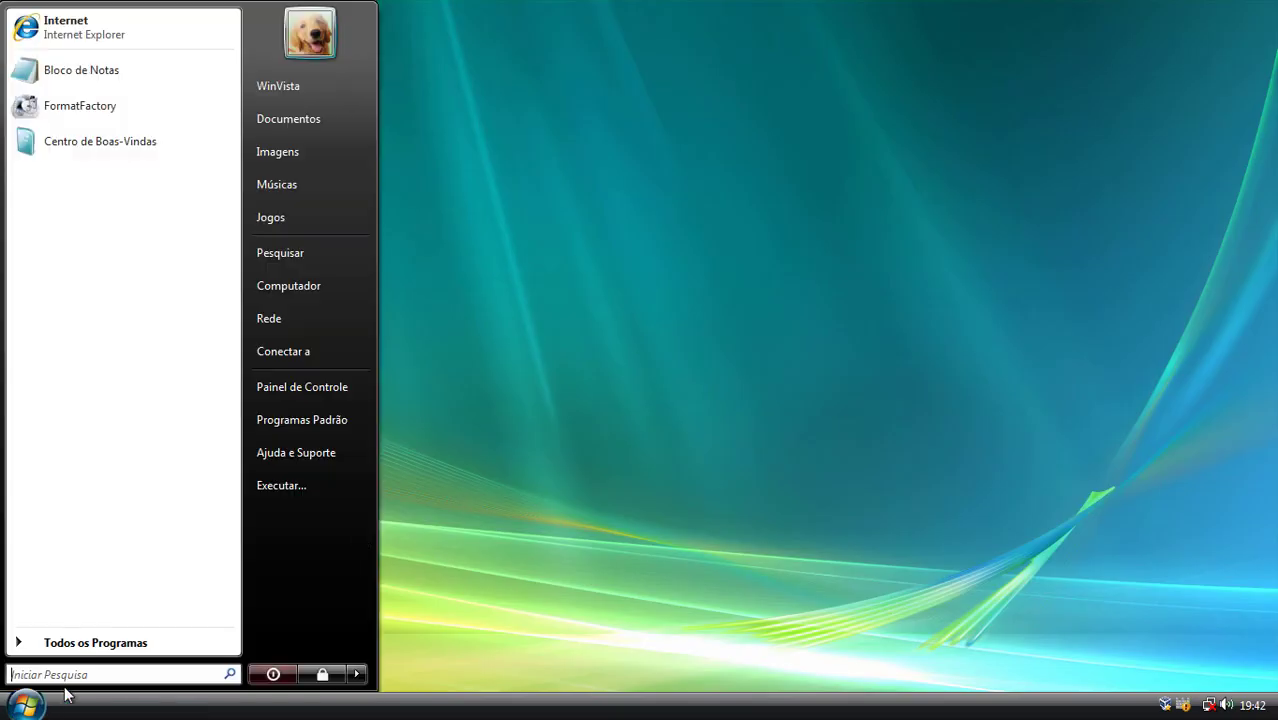
left_click(153, 638)
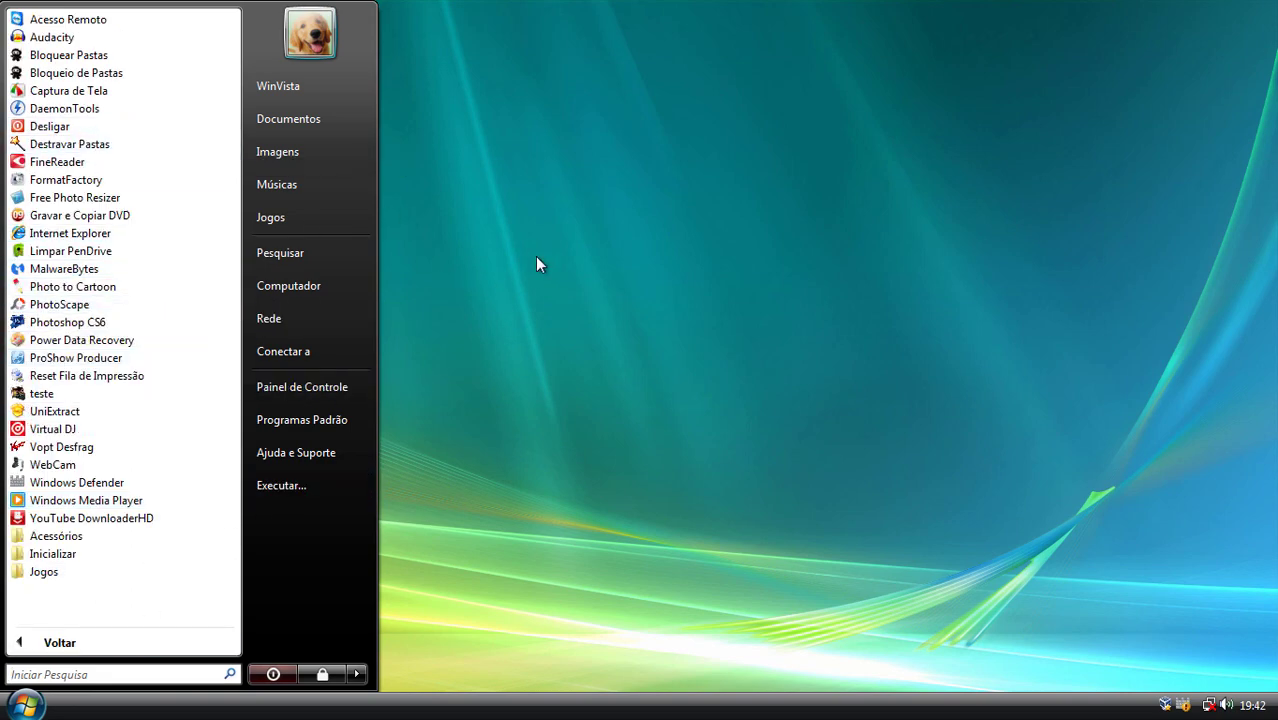
left_click(481, 251)
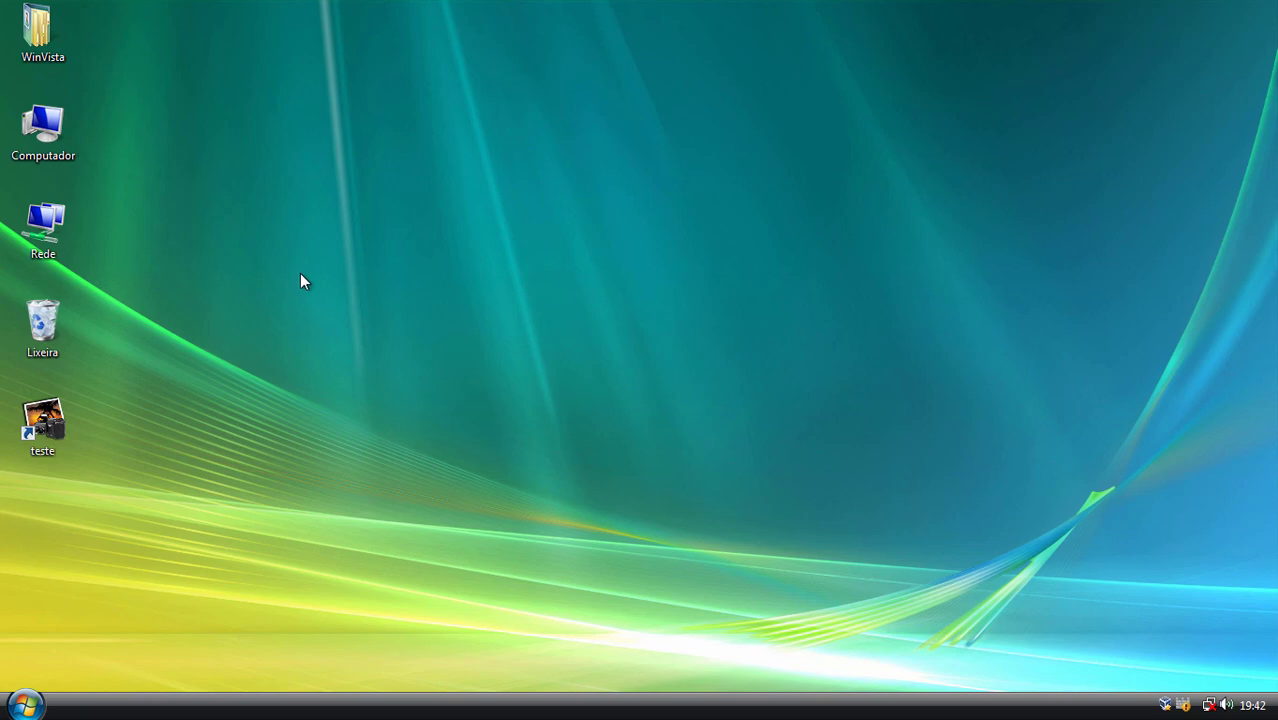
left_click_drag(145, 260, 25, 362)
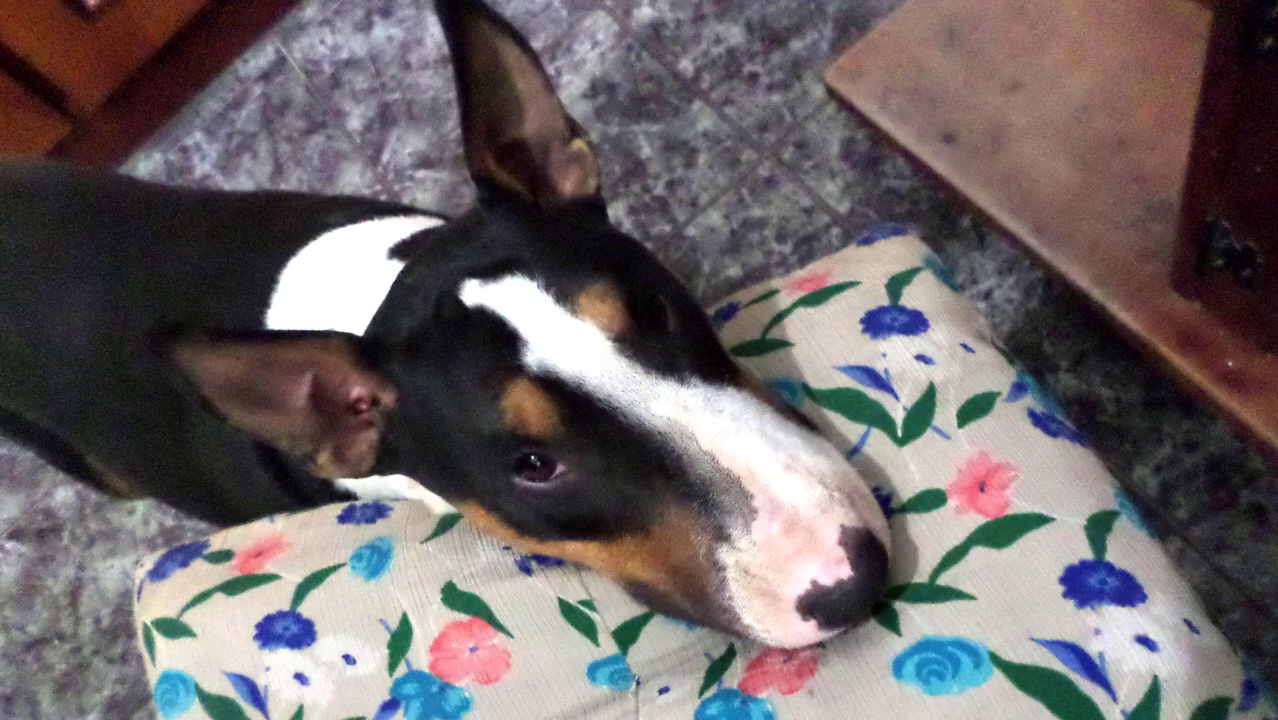